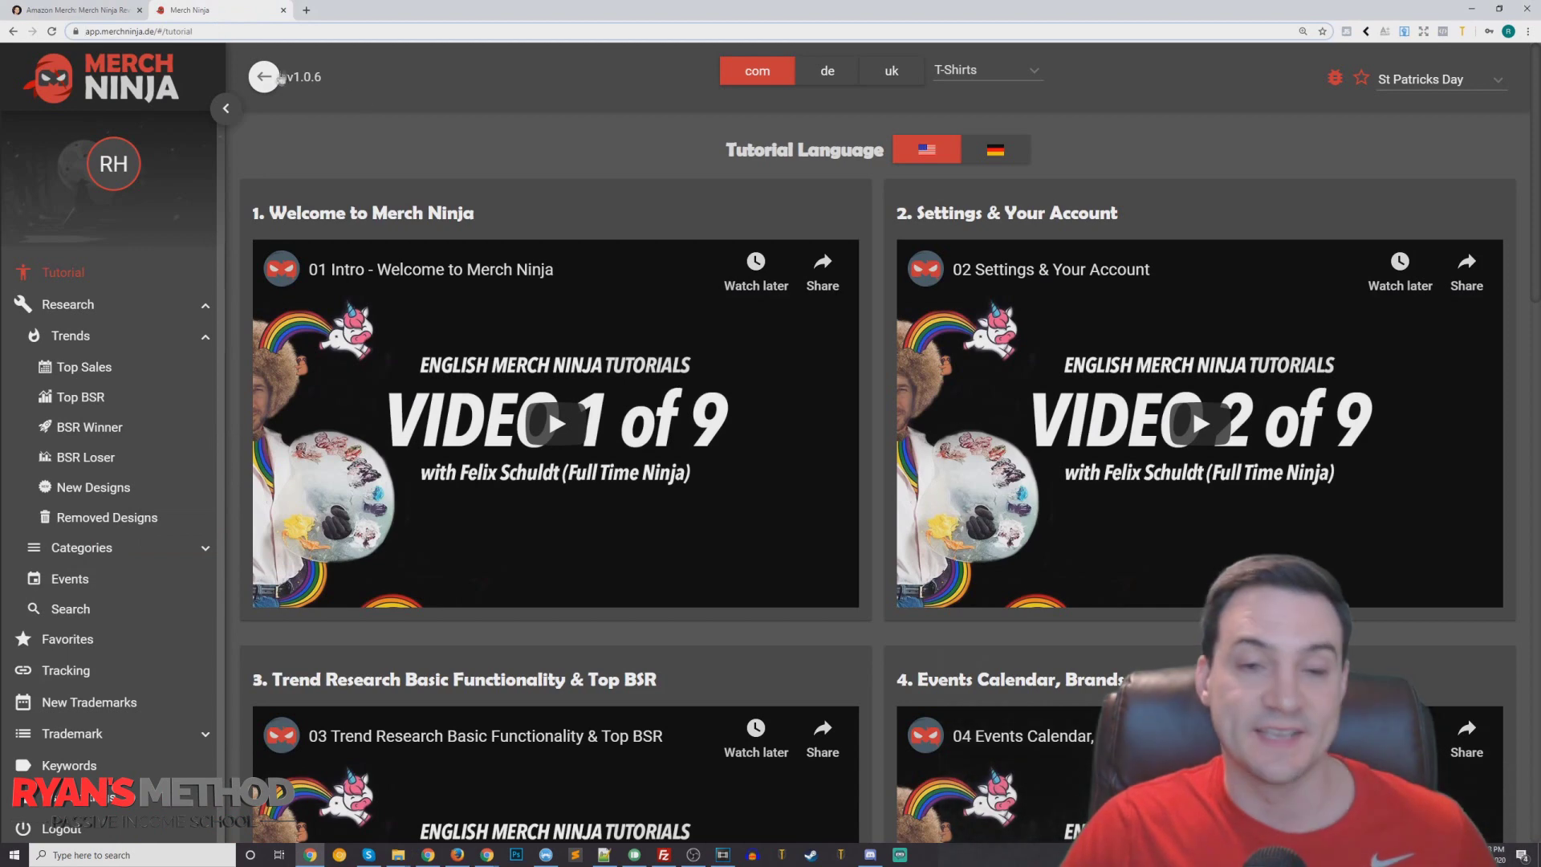
Set the default marketplace to the US in the user settings.
scroll(92, 513, "down", 1)
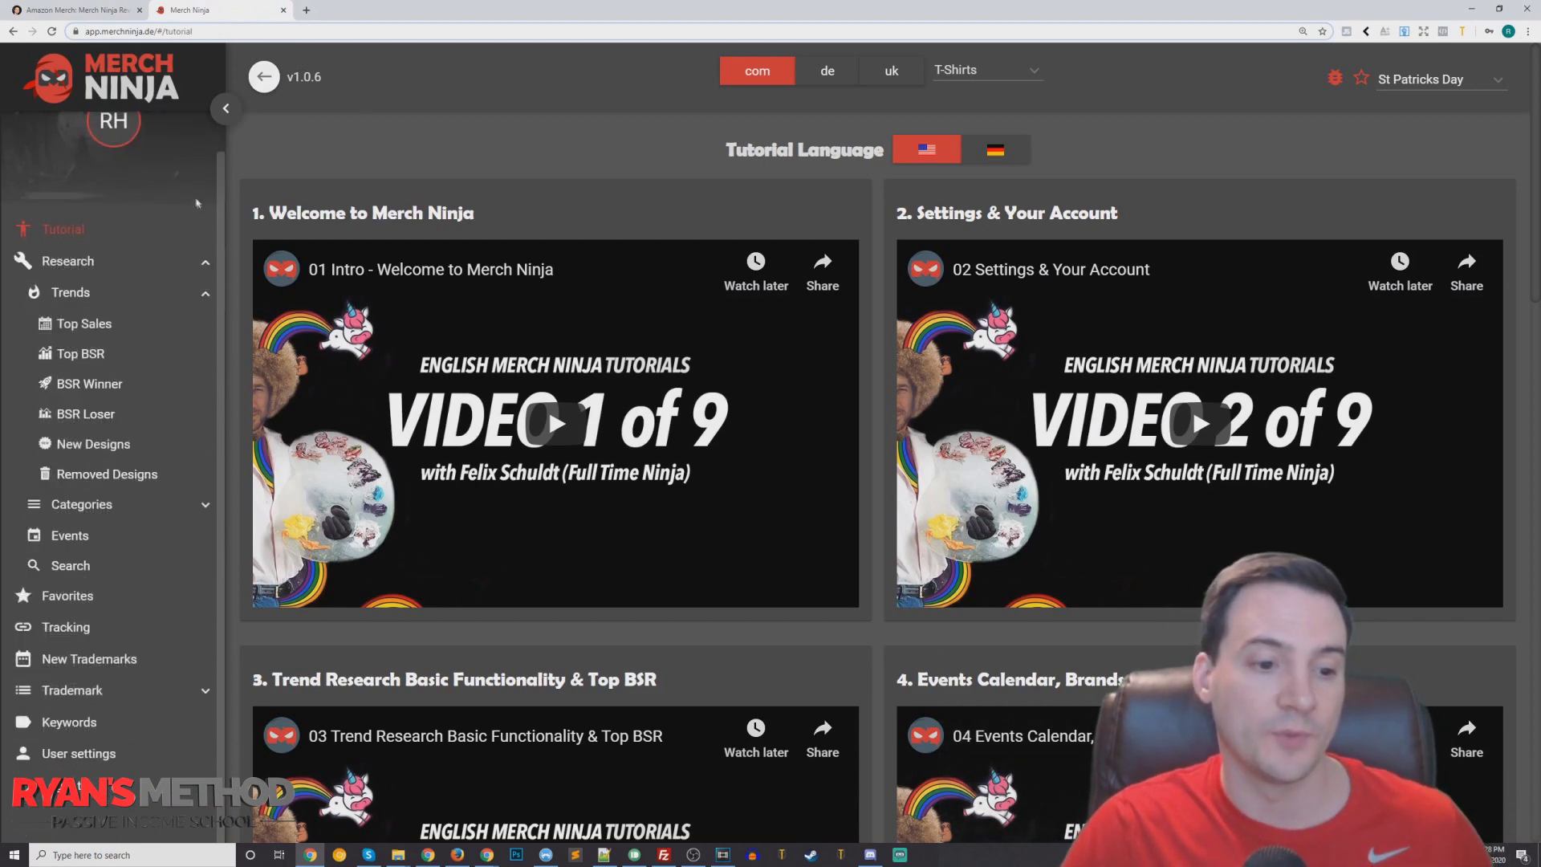
left_click(86, 753)
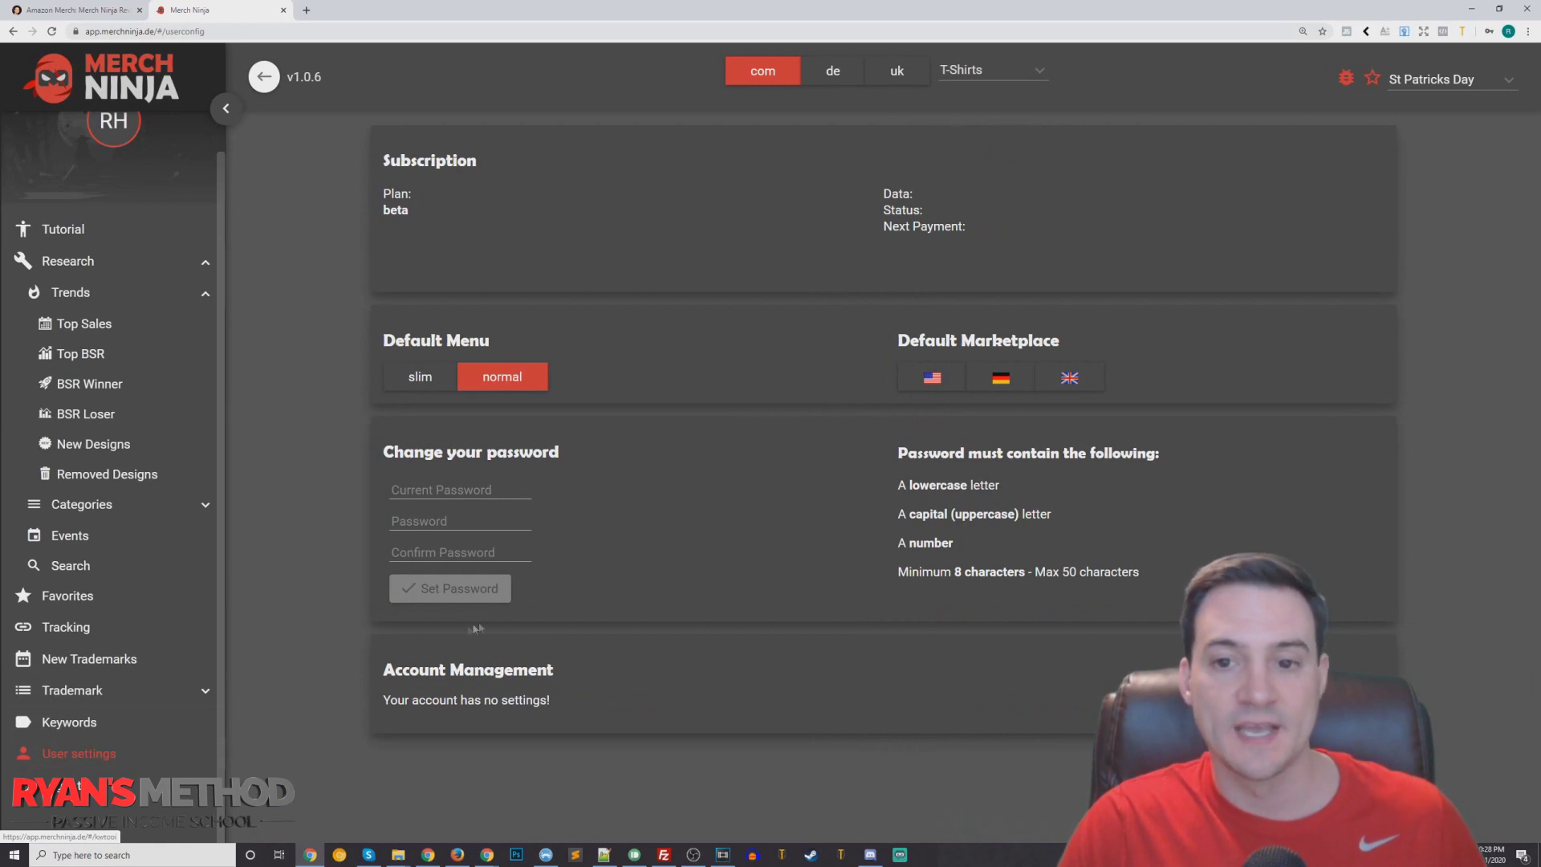
left_click(931, 379)
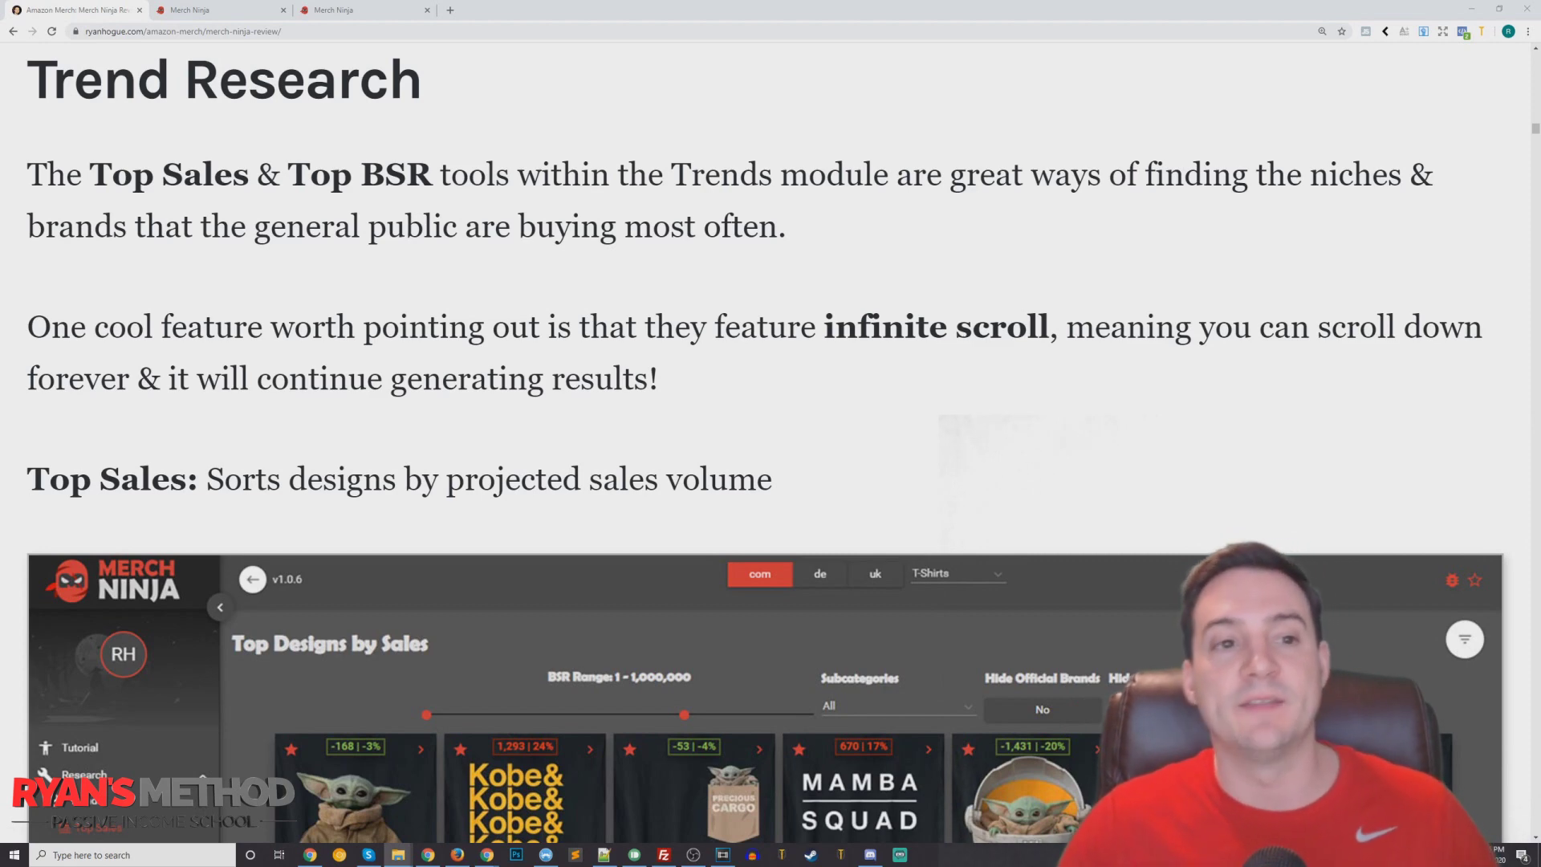
View the live Top Sales and Top BSR design lists, and return to the Merch Ninja review article.
left_click(224, 14)
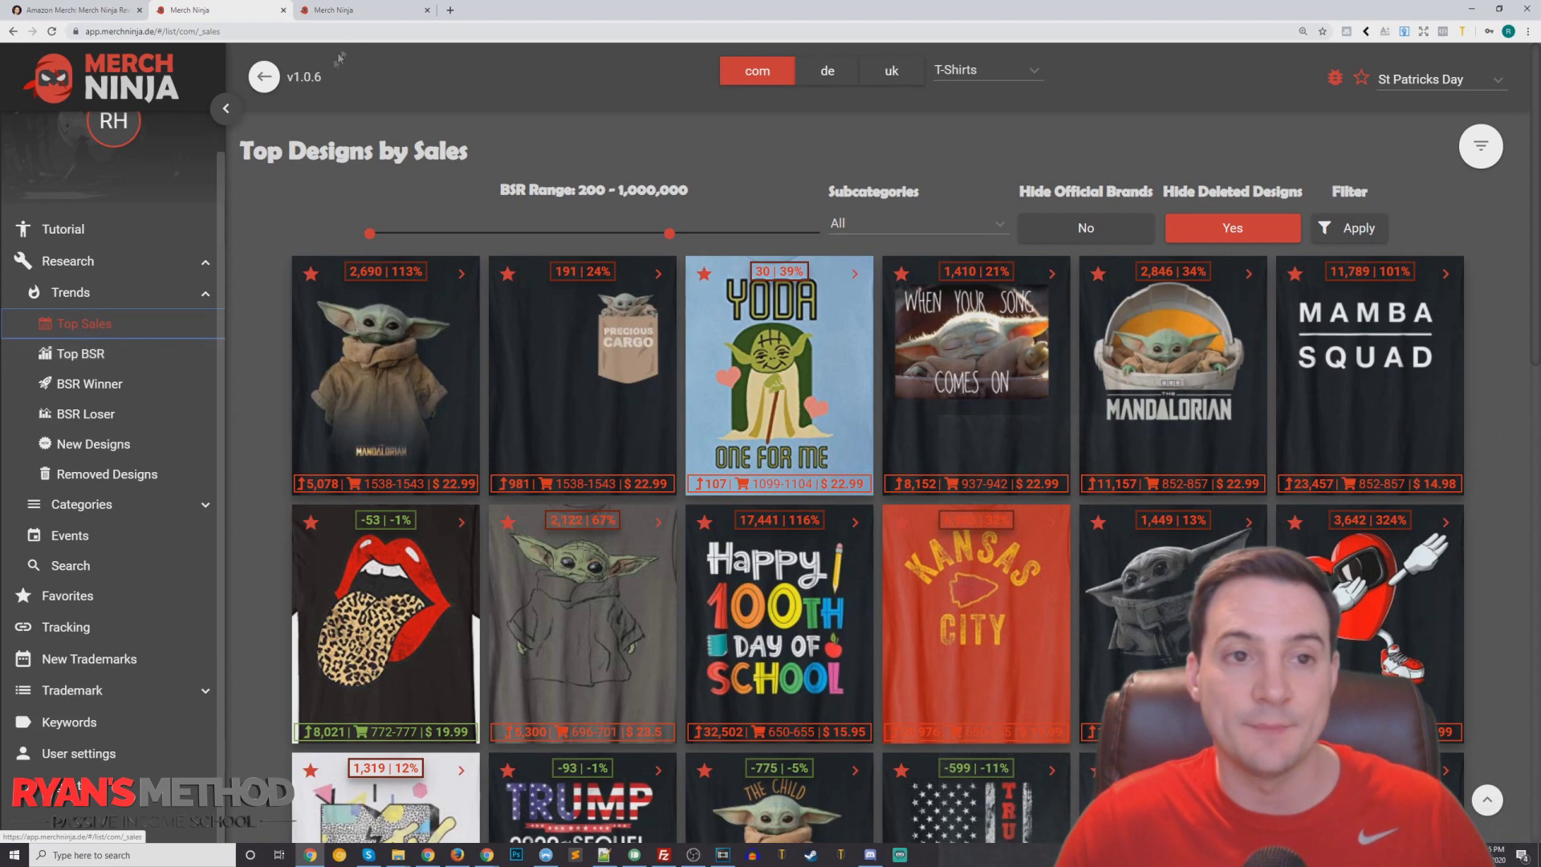
left_click(356, 12)
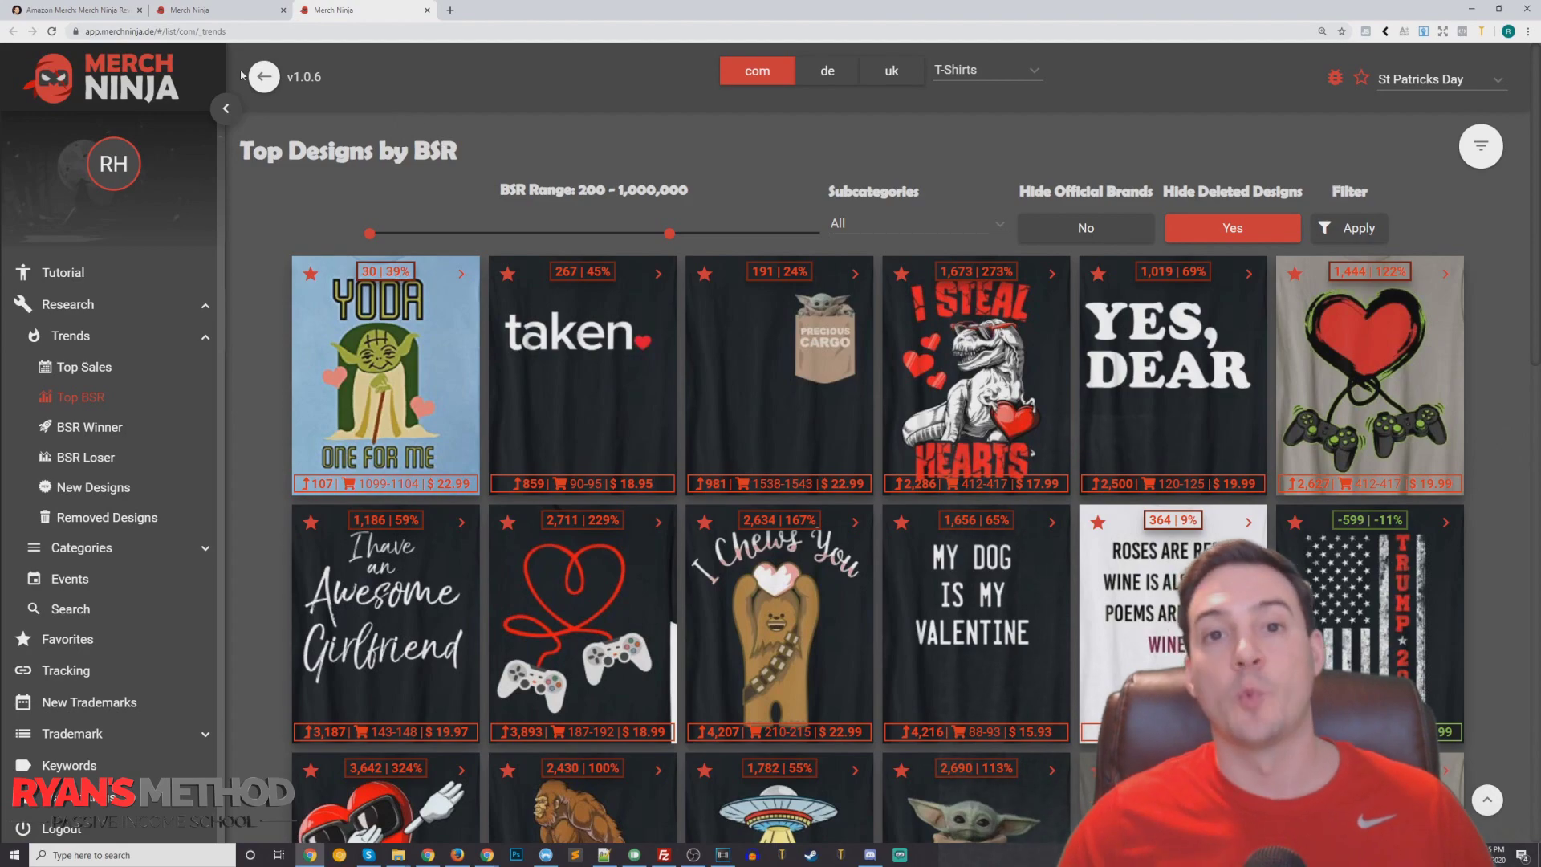
left_click(54, 15)
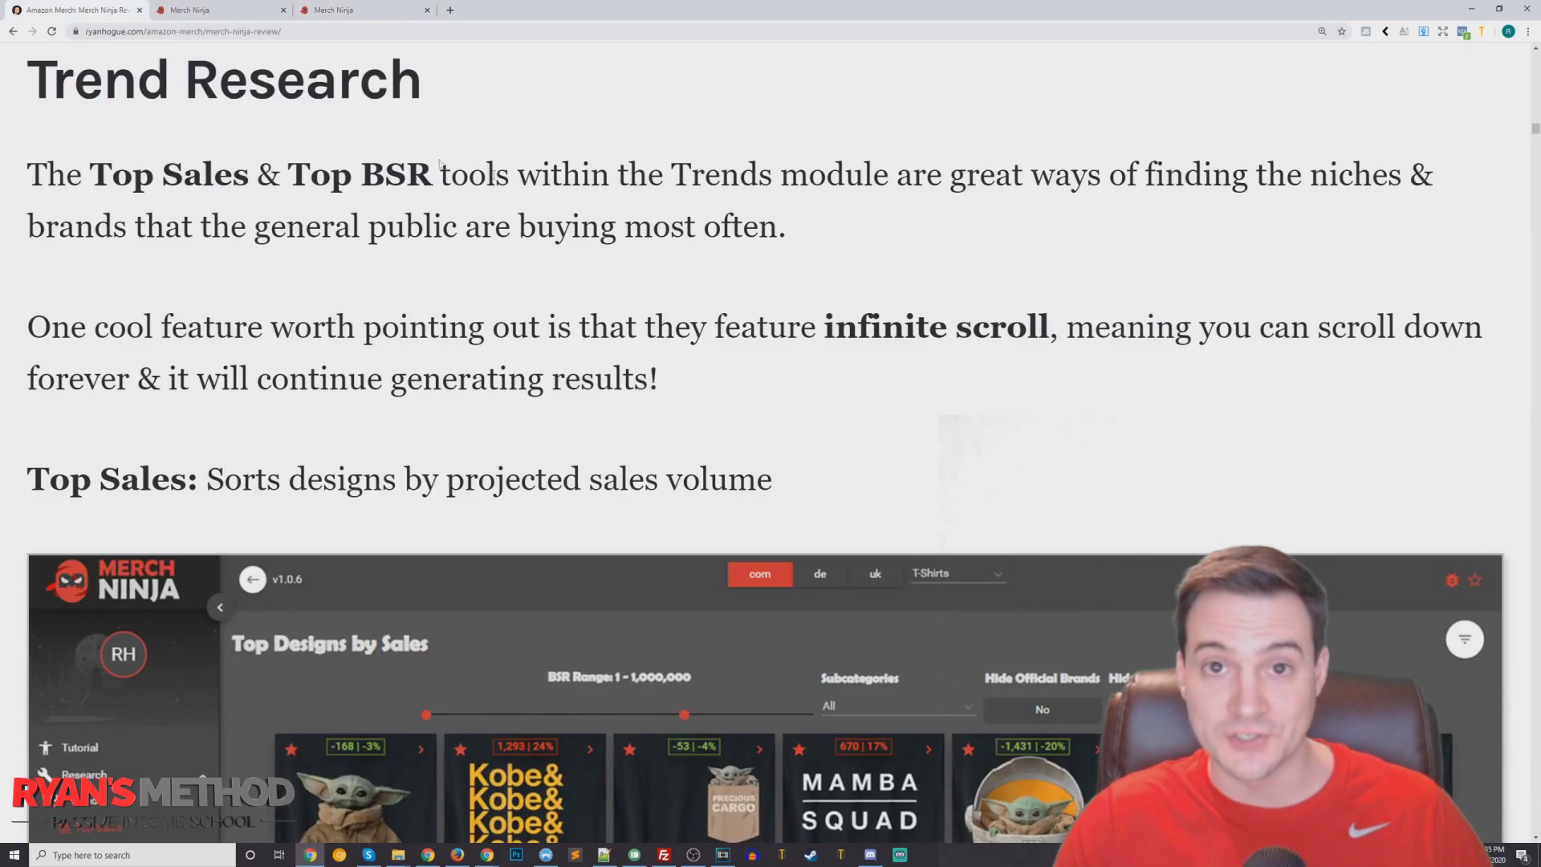
Enlarge the Top Designs by Sales image in the article's Top Sales vs Top BSR section and compare it with the live Top Sales list.
scroll(439, 163, "down", 20)
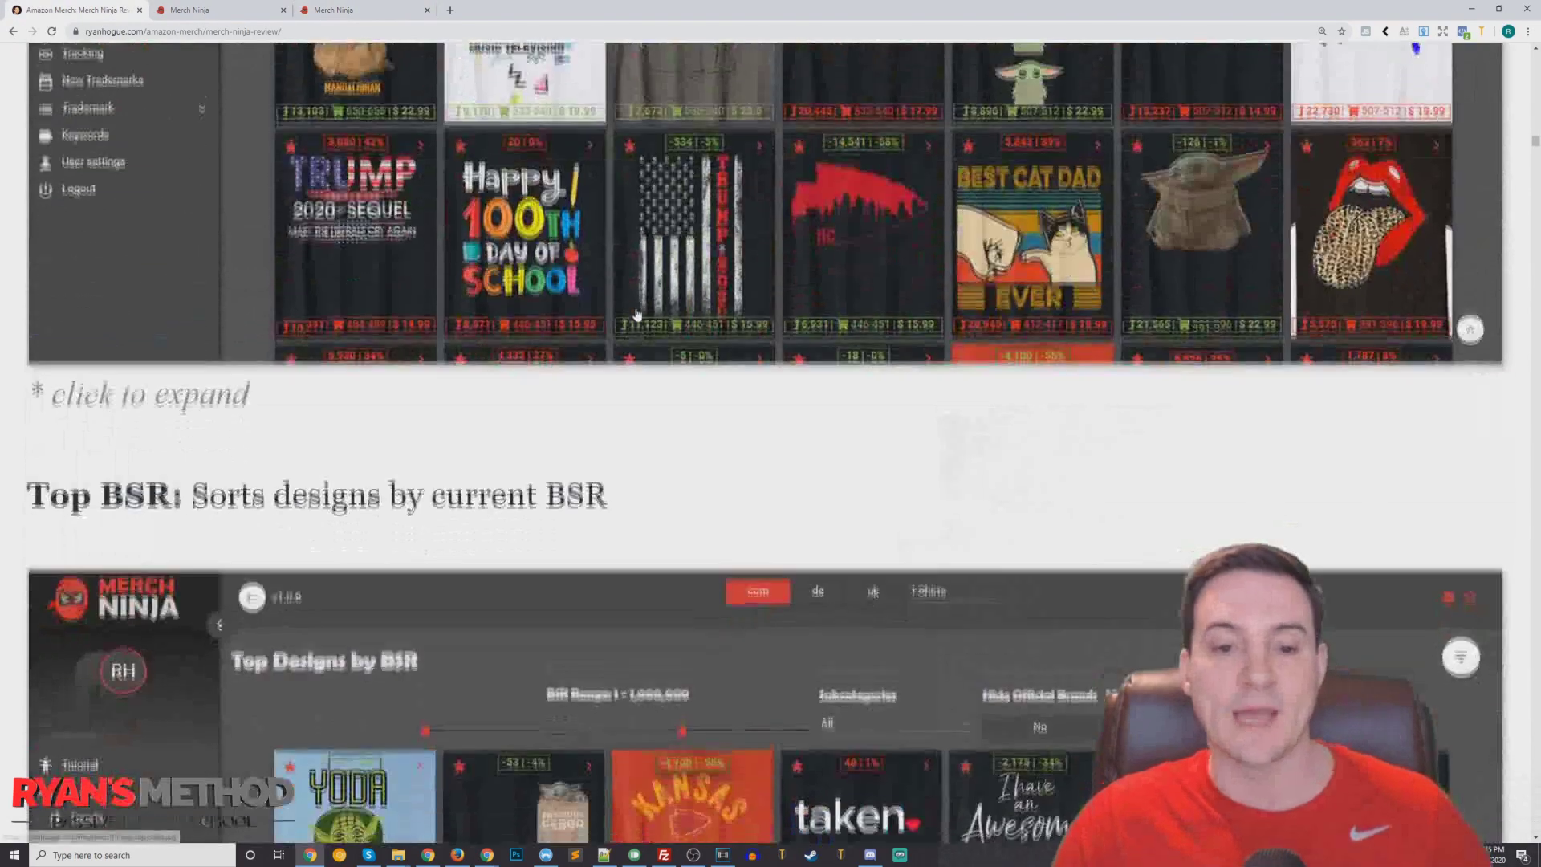
scroll(638, 315, "down", 10)
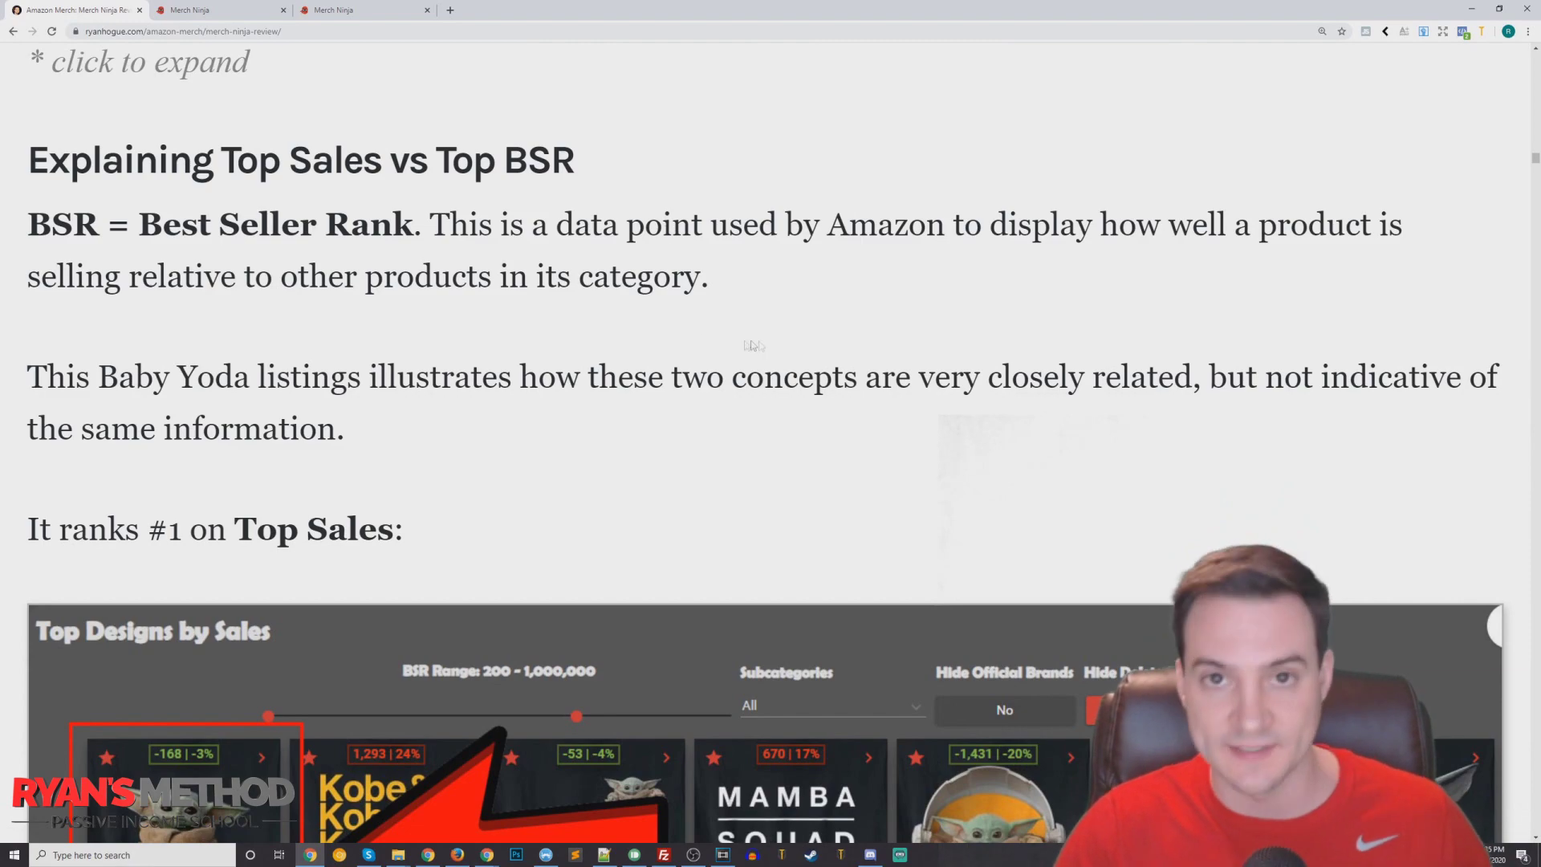
scroll(752, 345, "down", 6)
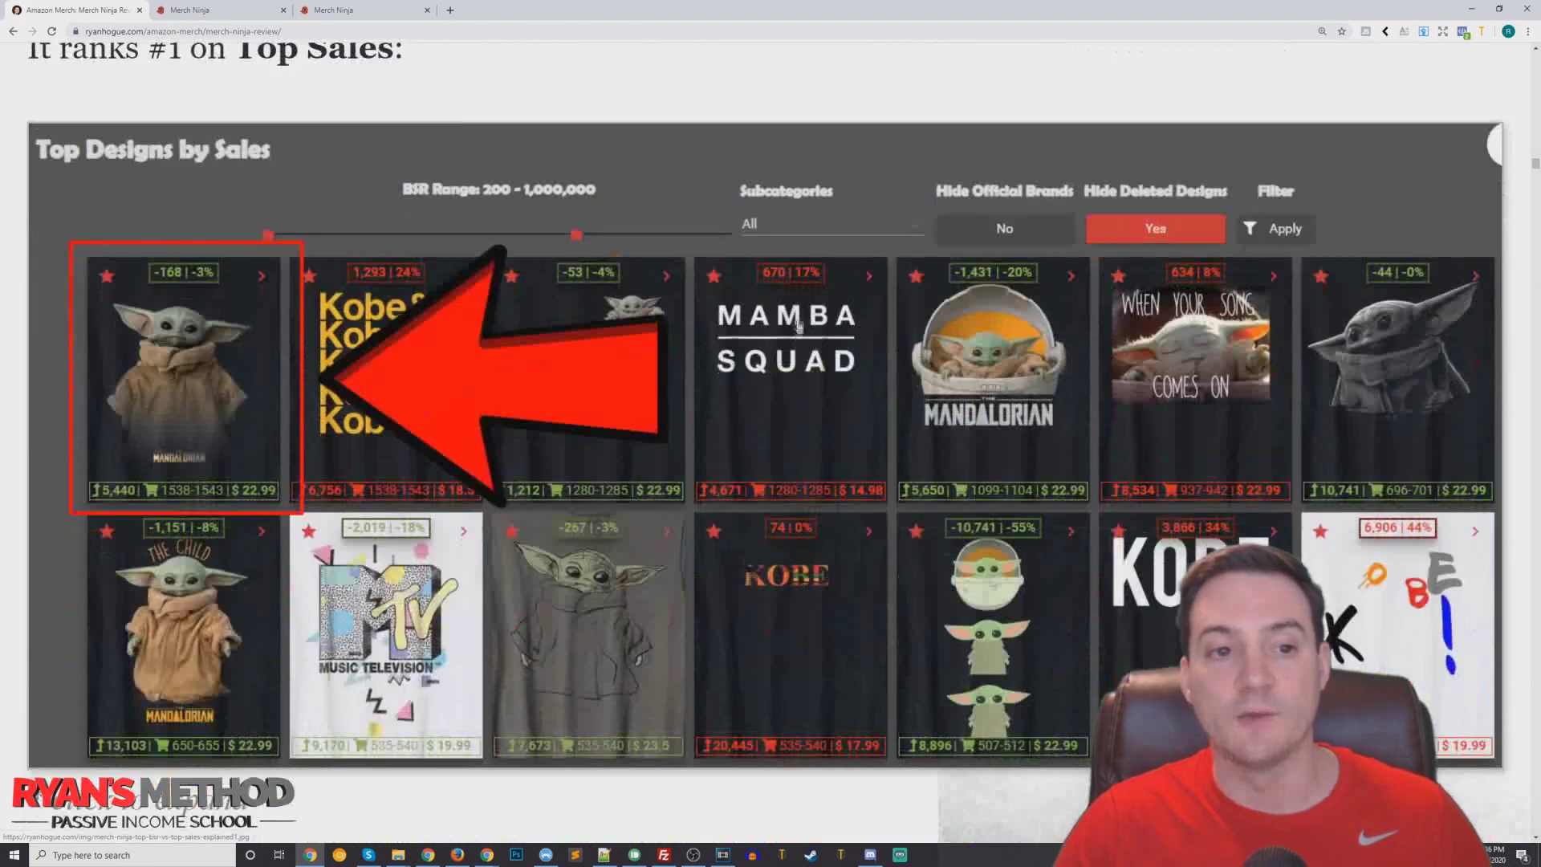
left_click(798, 325)
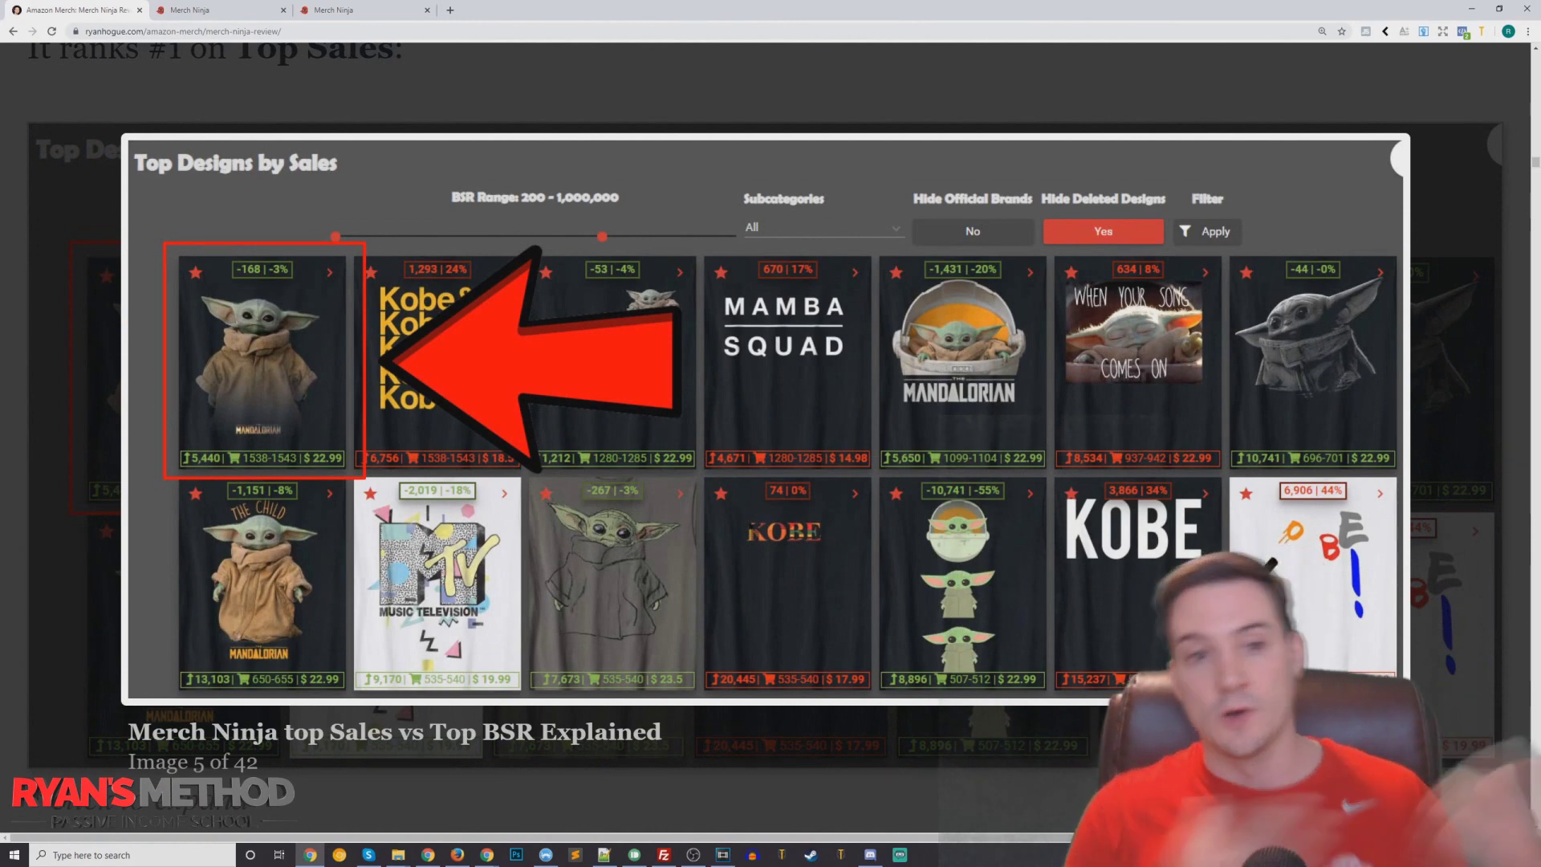
left_click(210, 10)
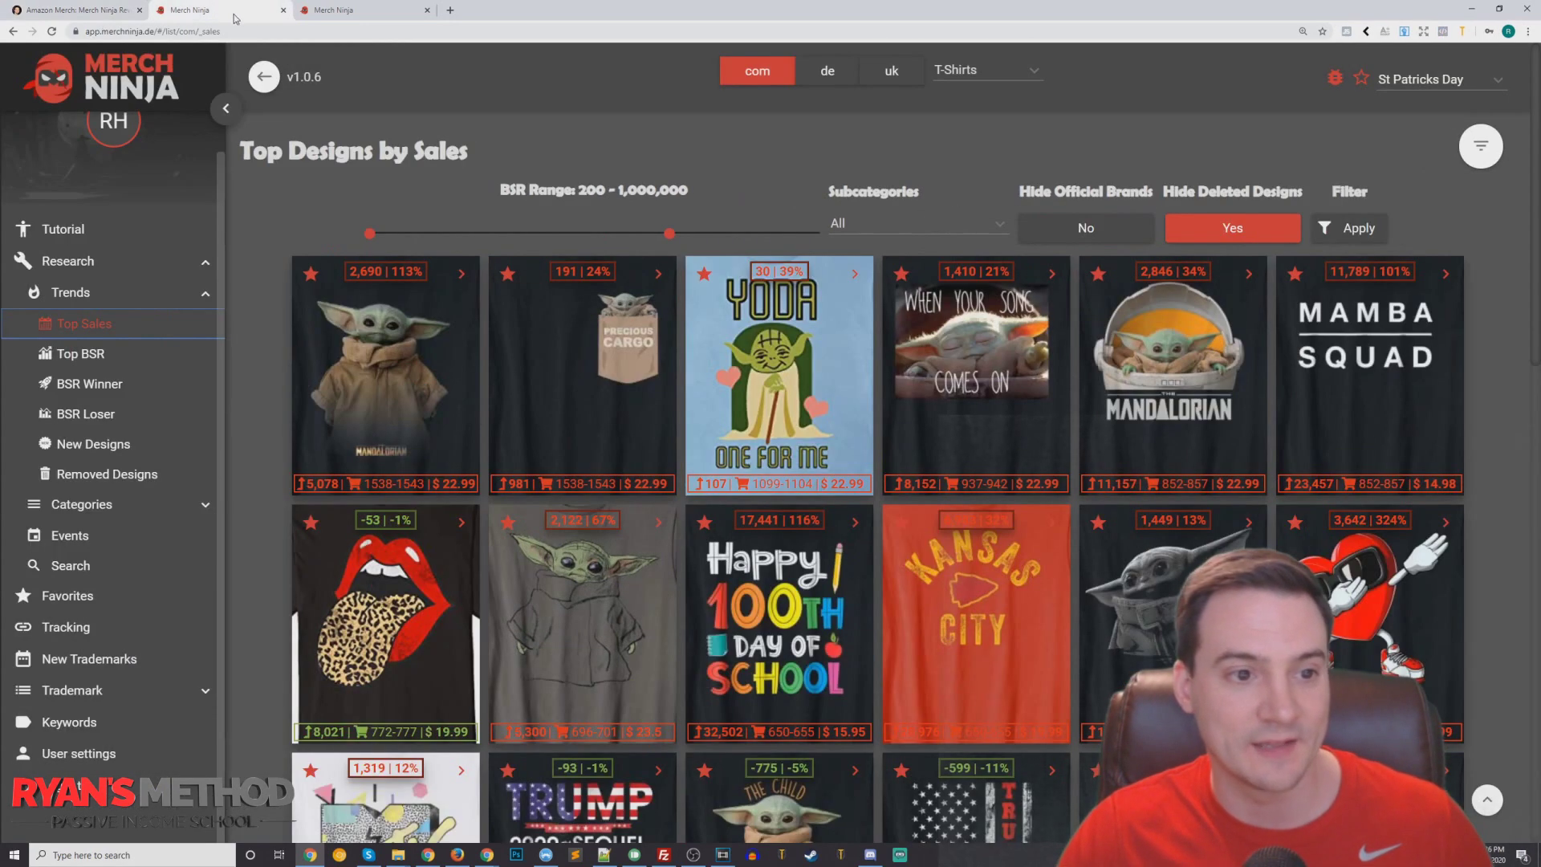
left_click(90, 11)
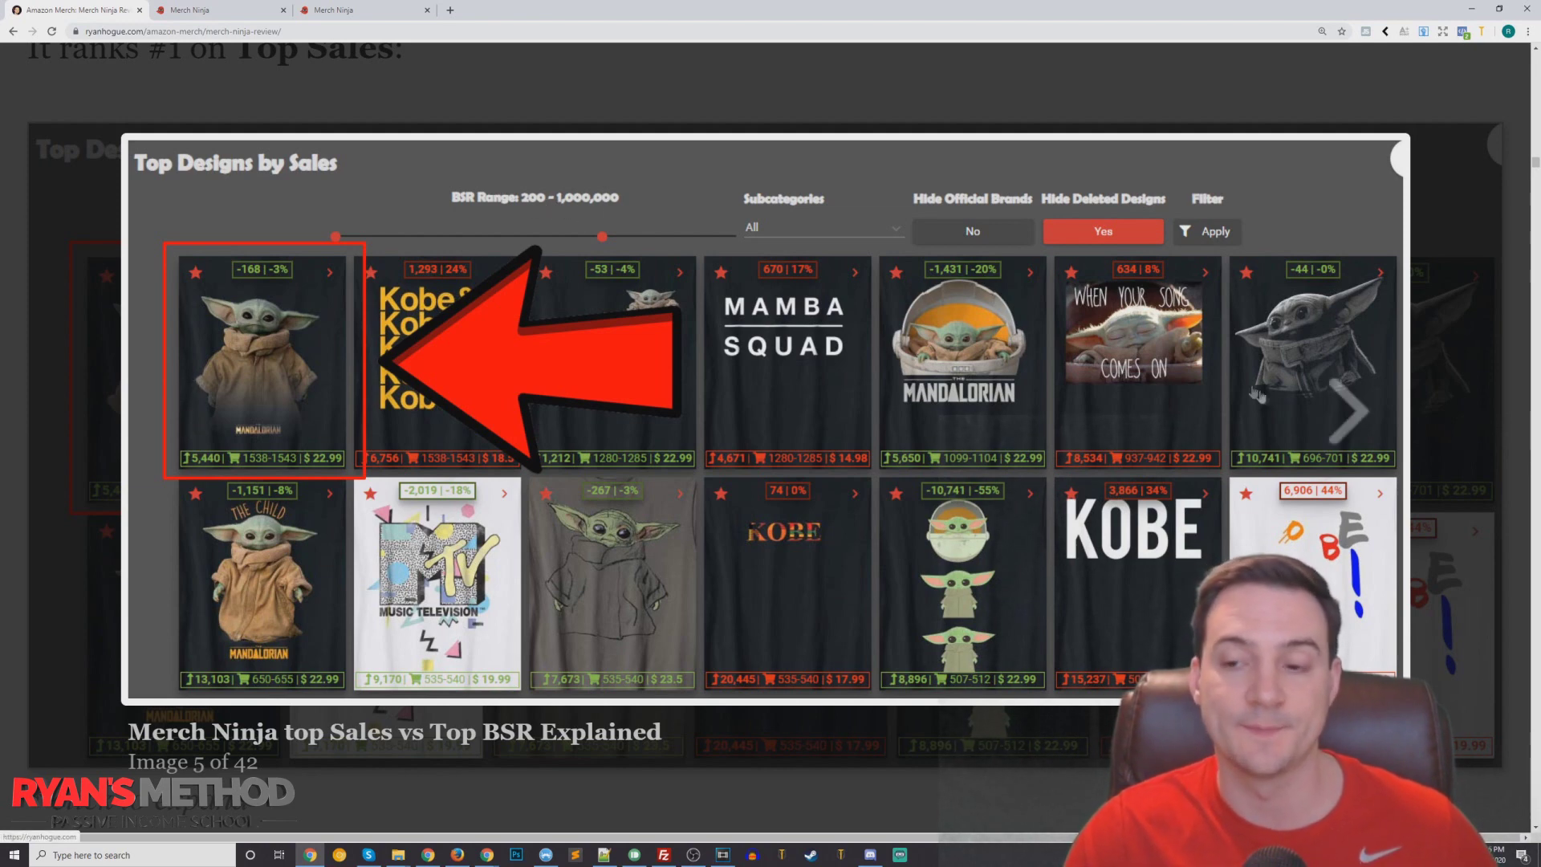
Go through the enlarged Top Sales vs Top BSR images, from the Top BSR ranking to the Yoda and Mandalorian shirts' BSR histories.
left_click(1348, 411)
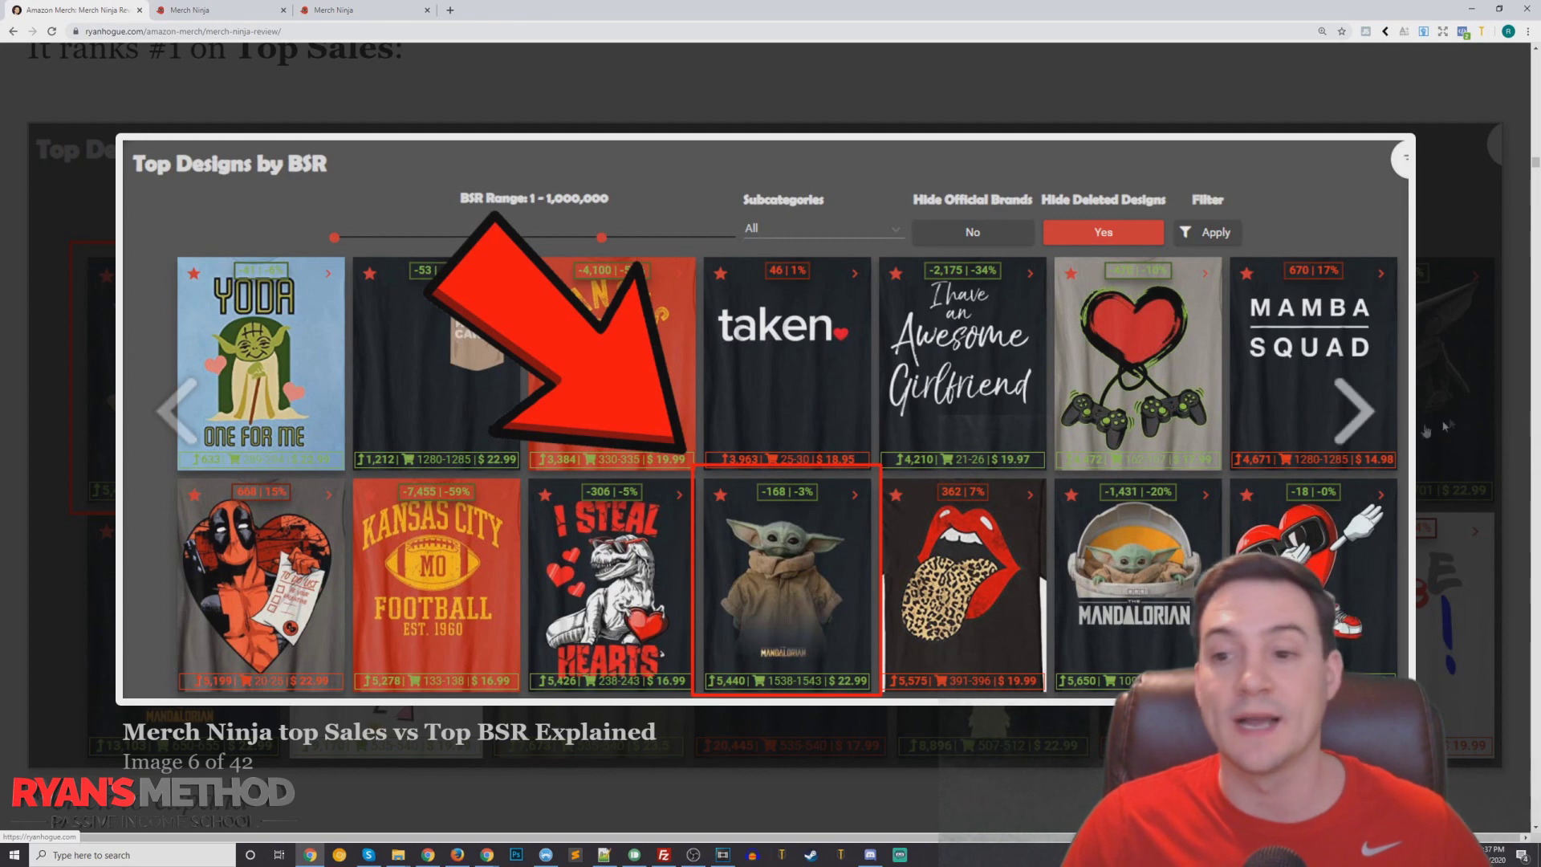
left_click(1350, 422)
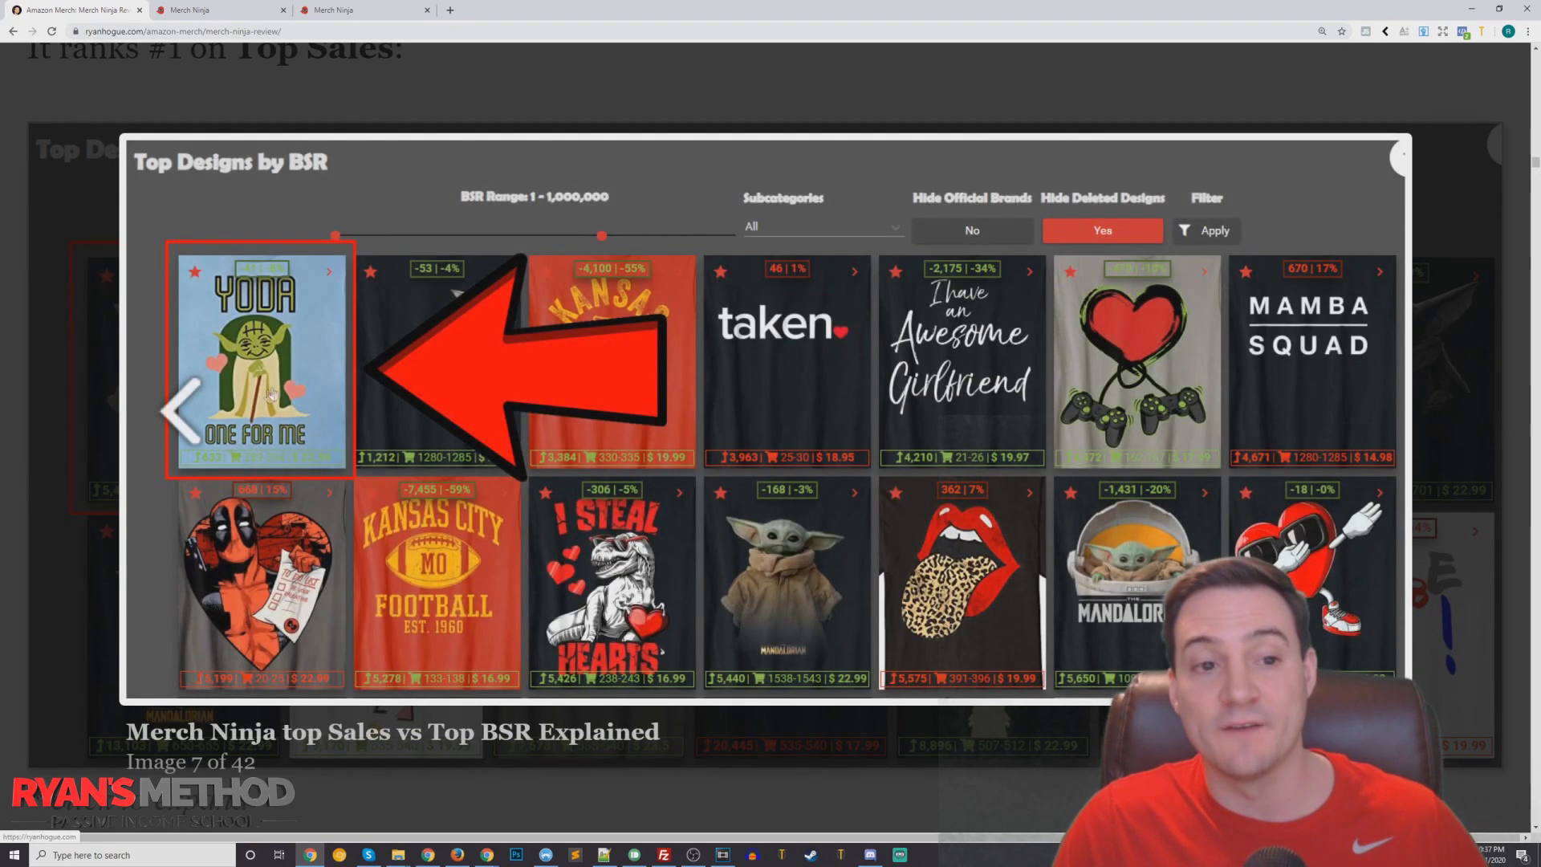
left_click(215, 404)
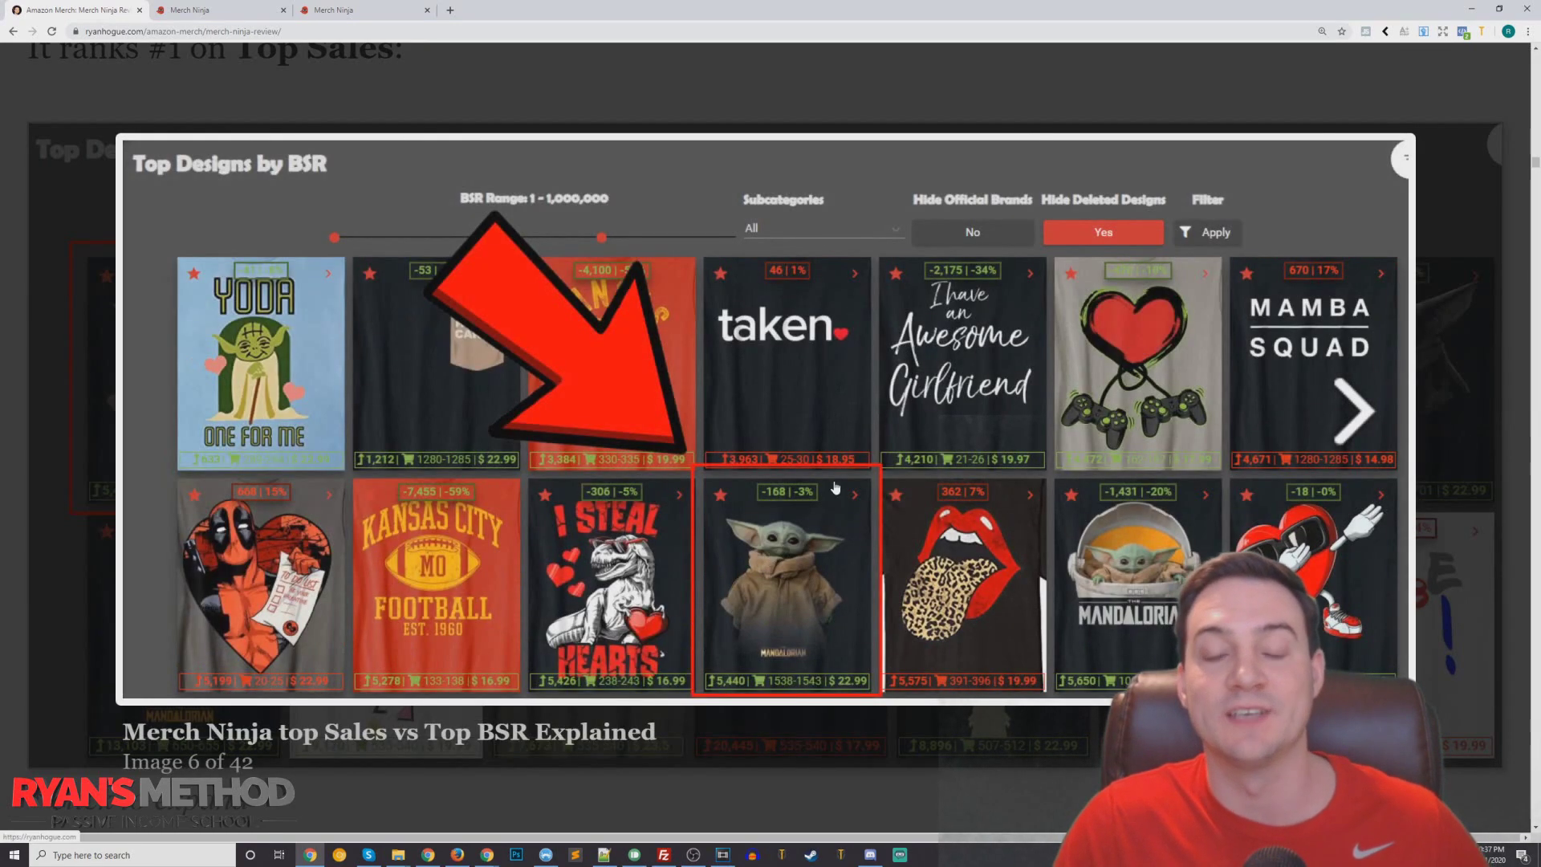
left_click(1354, 434)
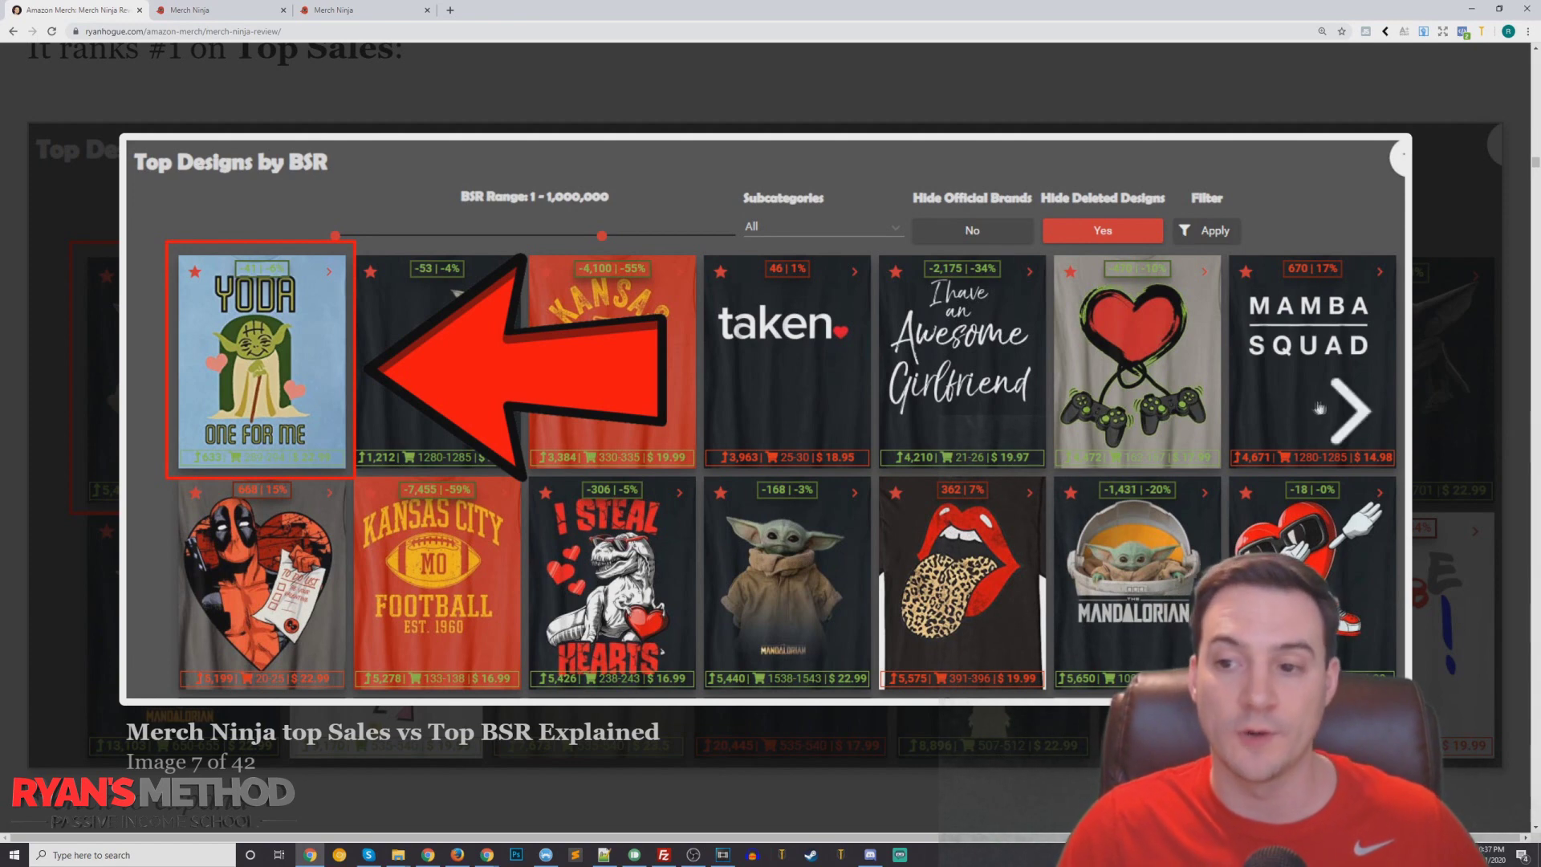
left_click(1350, 411)
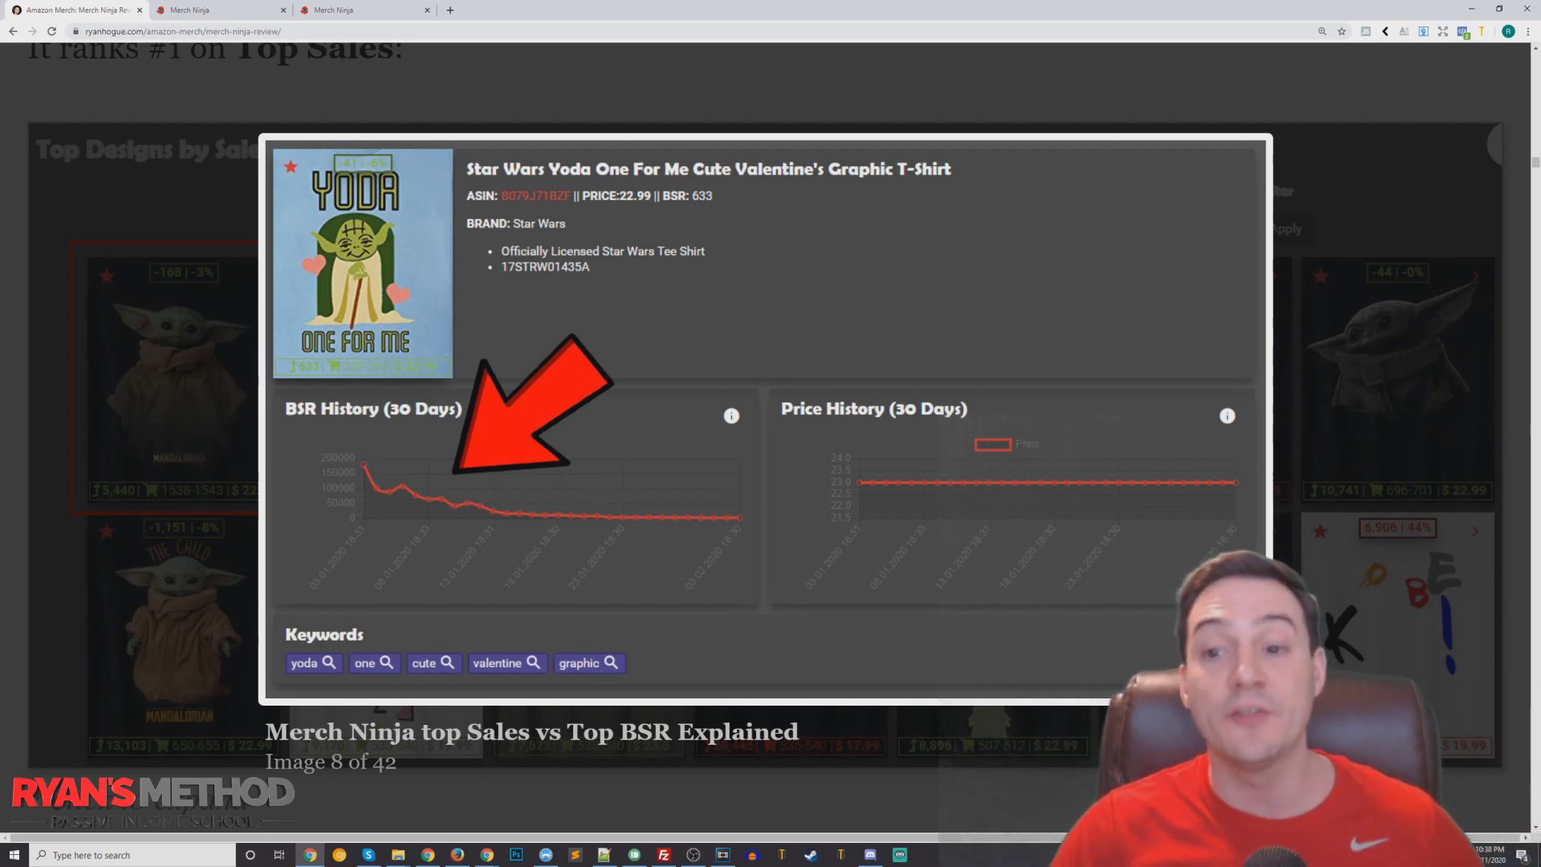
left_click(1200, 393)
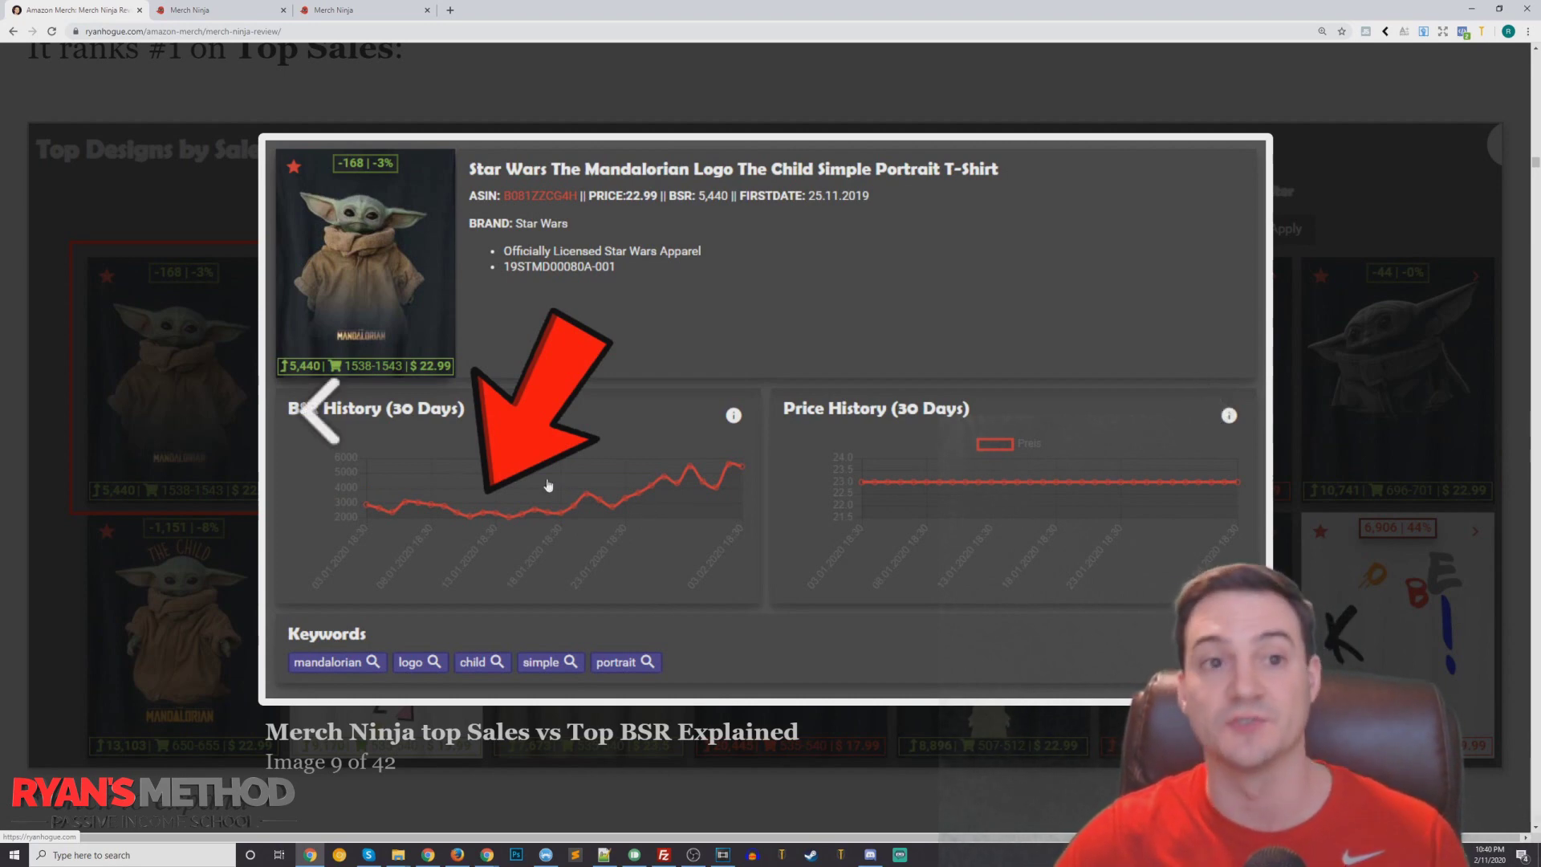
Compare the live Top Sales and Top BSR rankings once more, and return to the Mandalorian shirt's BSR history image.
left_click(227, 12)
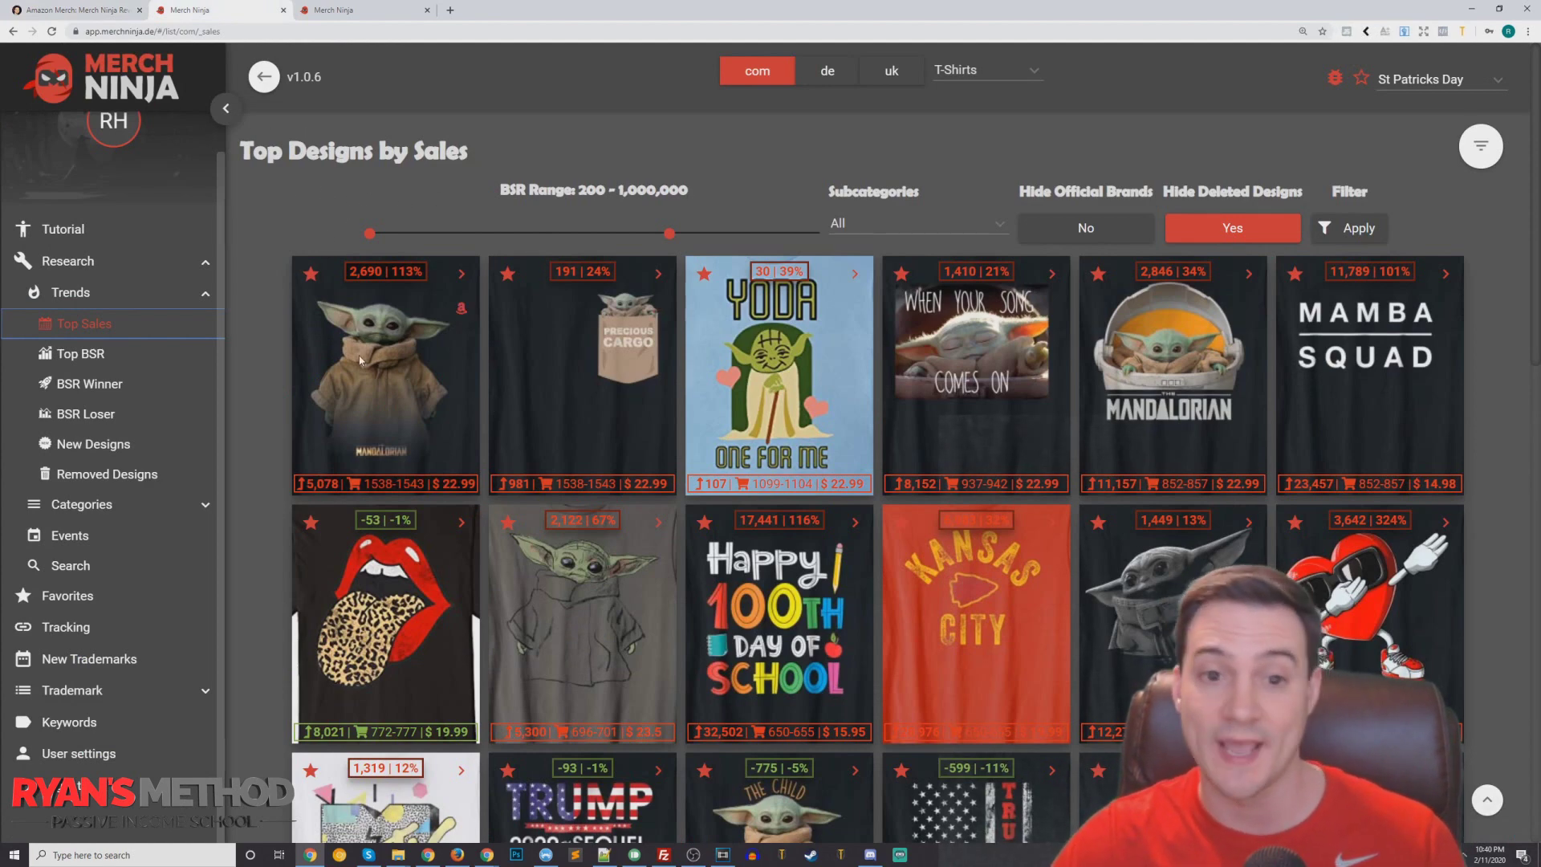
left_click(337, 10)
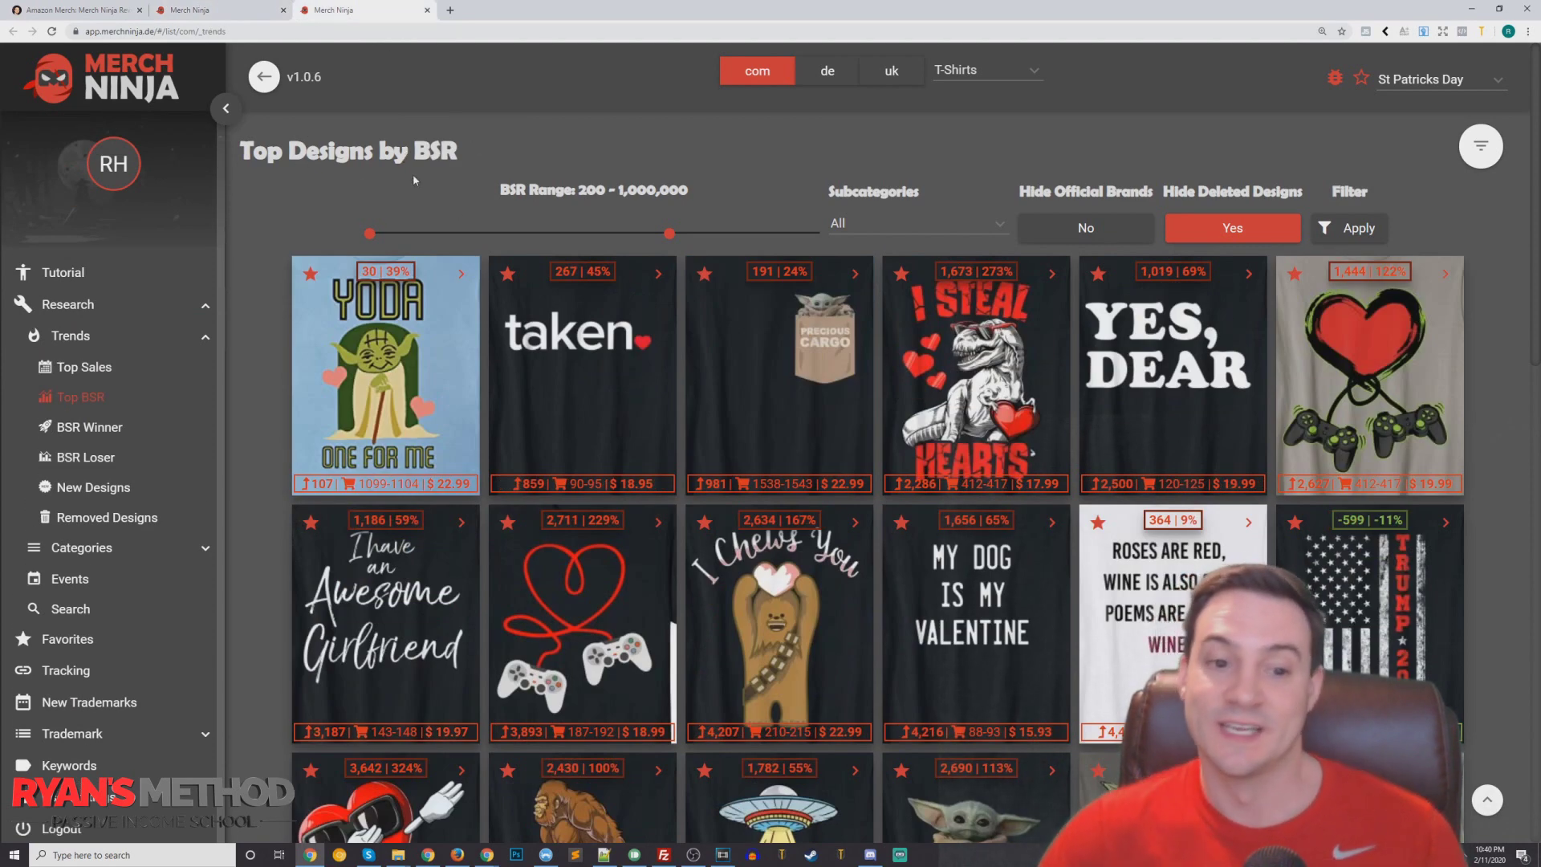
left_click(201, 10)
left_click(317, 10)
left_click(76, 11)
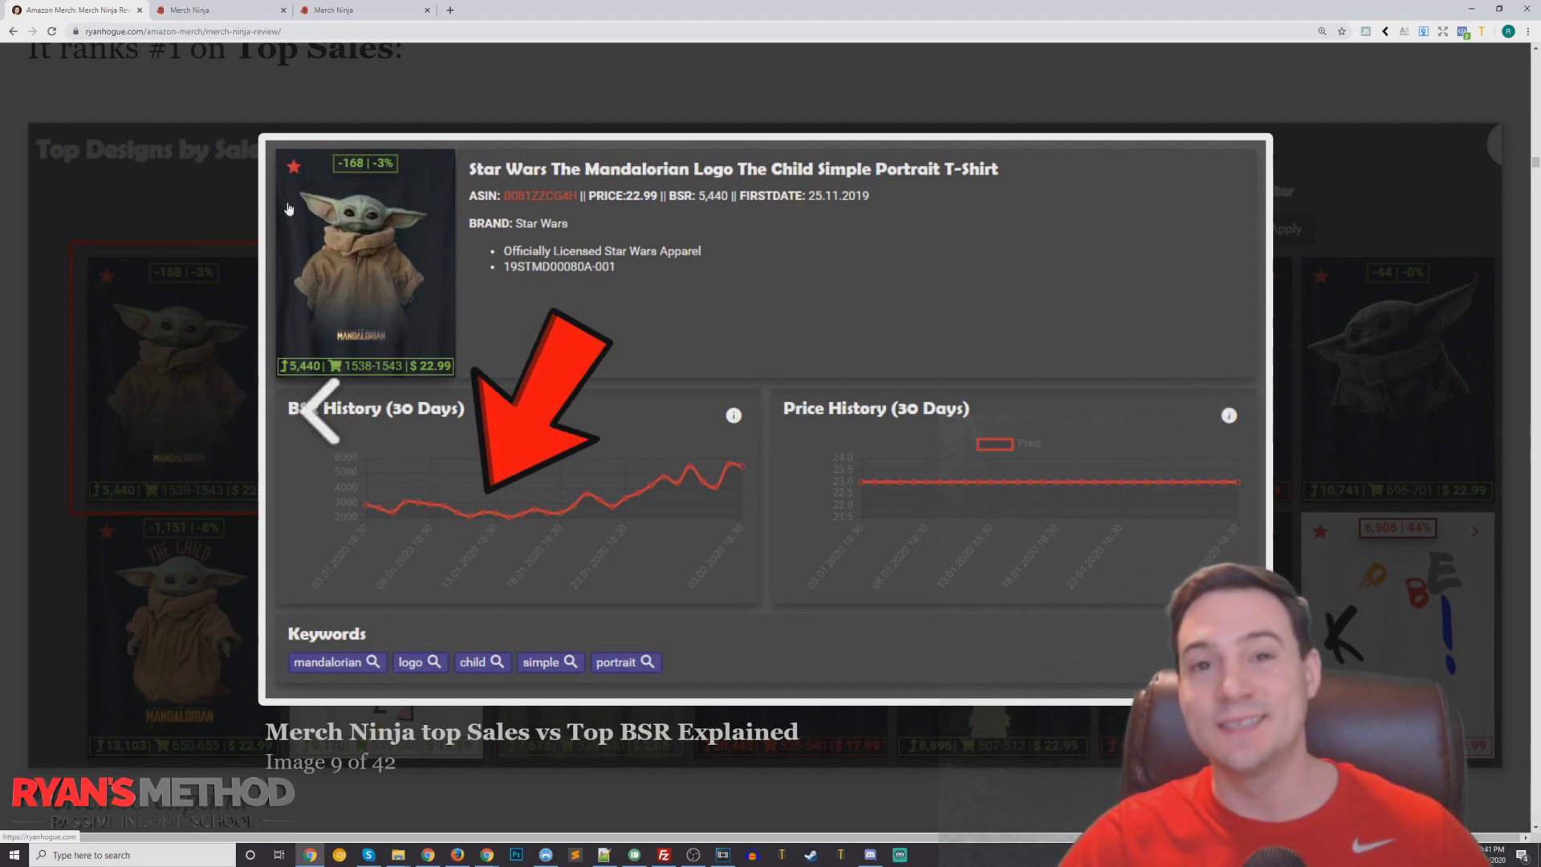
Filter the live Top Sales list with Hide Official Brands set to Yes.
left_click(219, 11)
scroll(1187, 449, "down", 6)
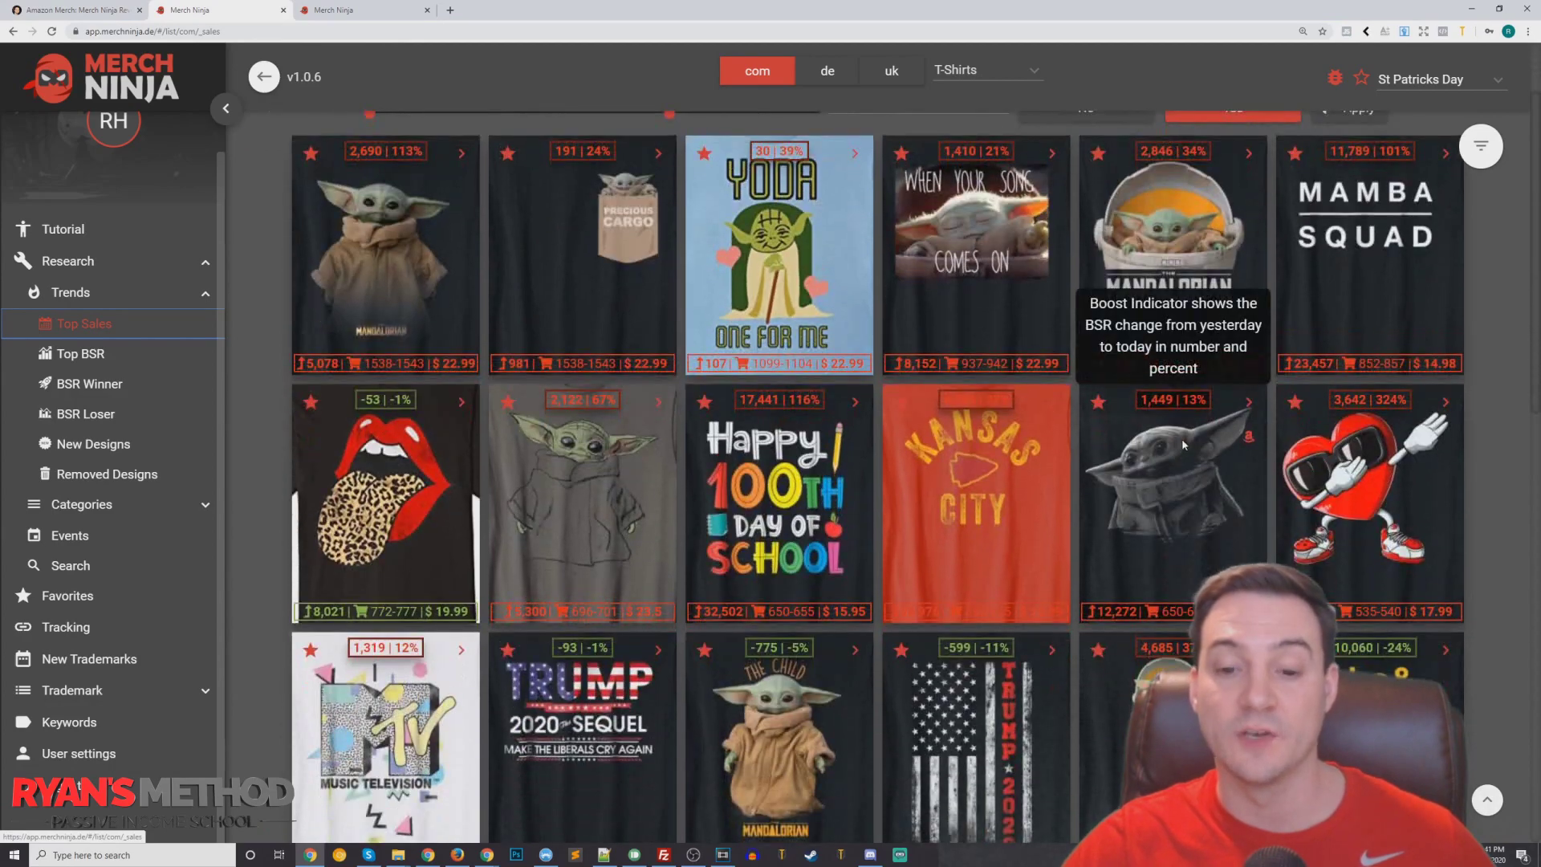
scroll(1150, 422, "up", 6)
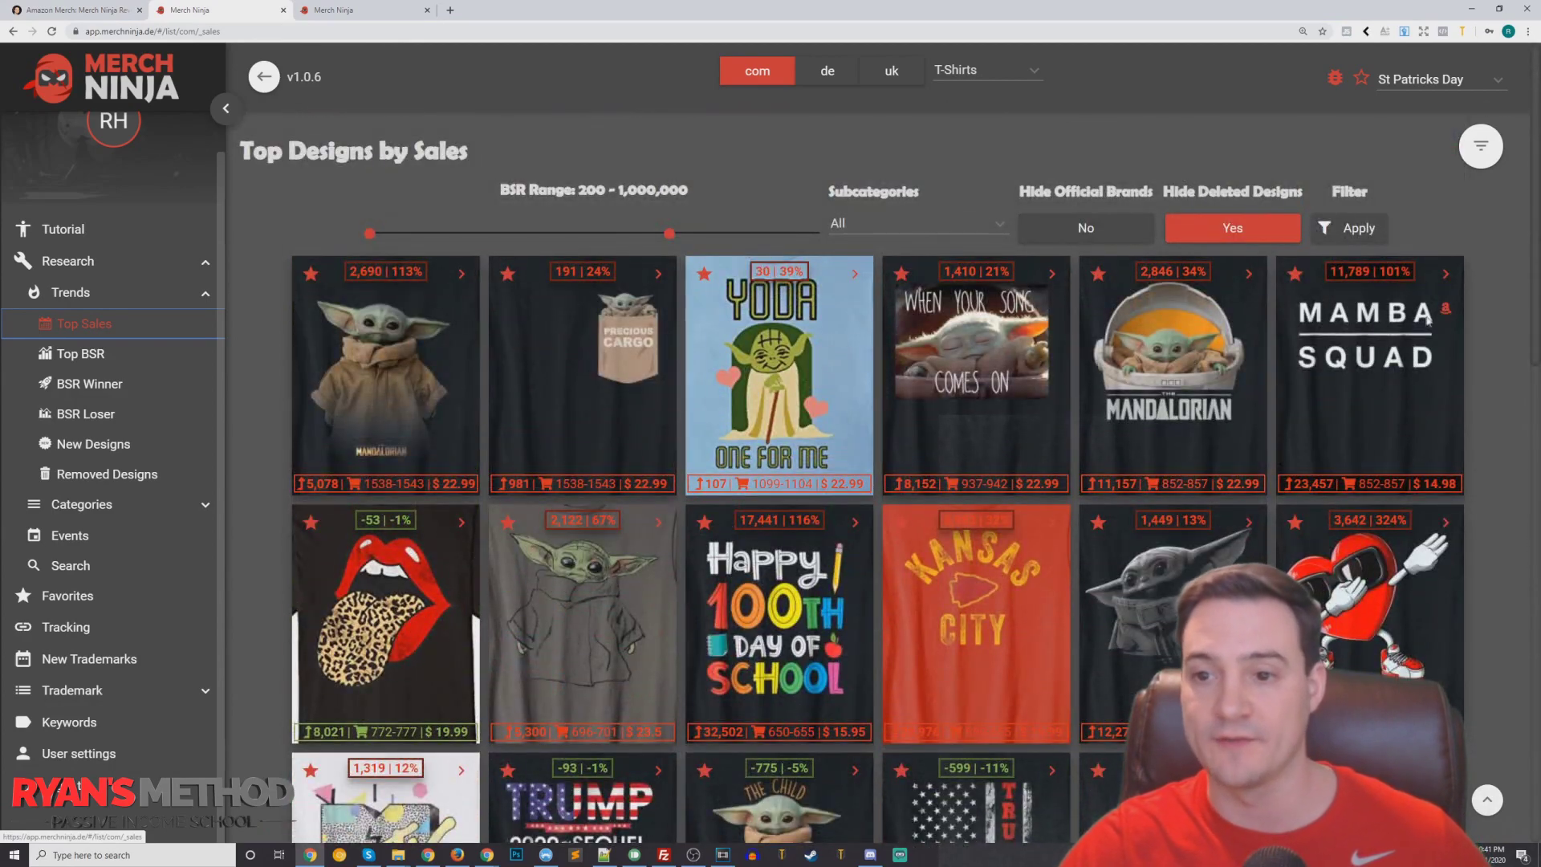
left_click(1089, 237)
left_click(1090, 238)
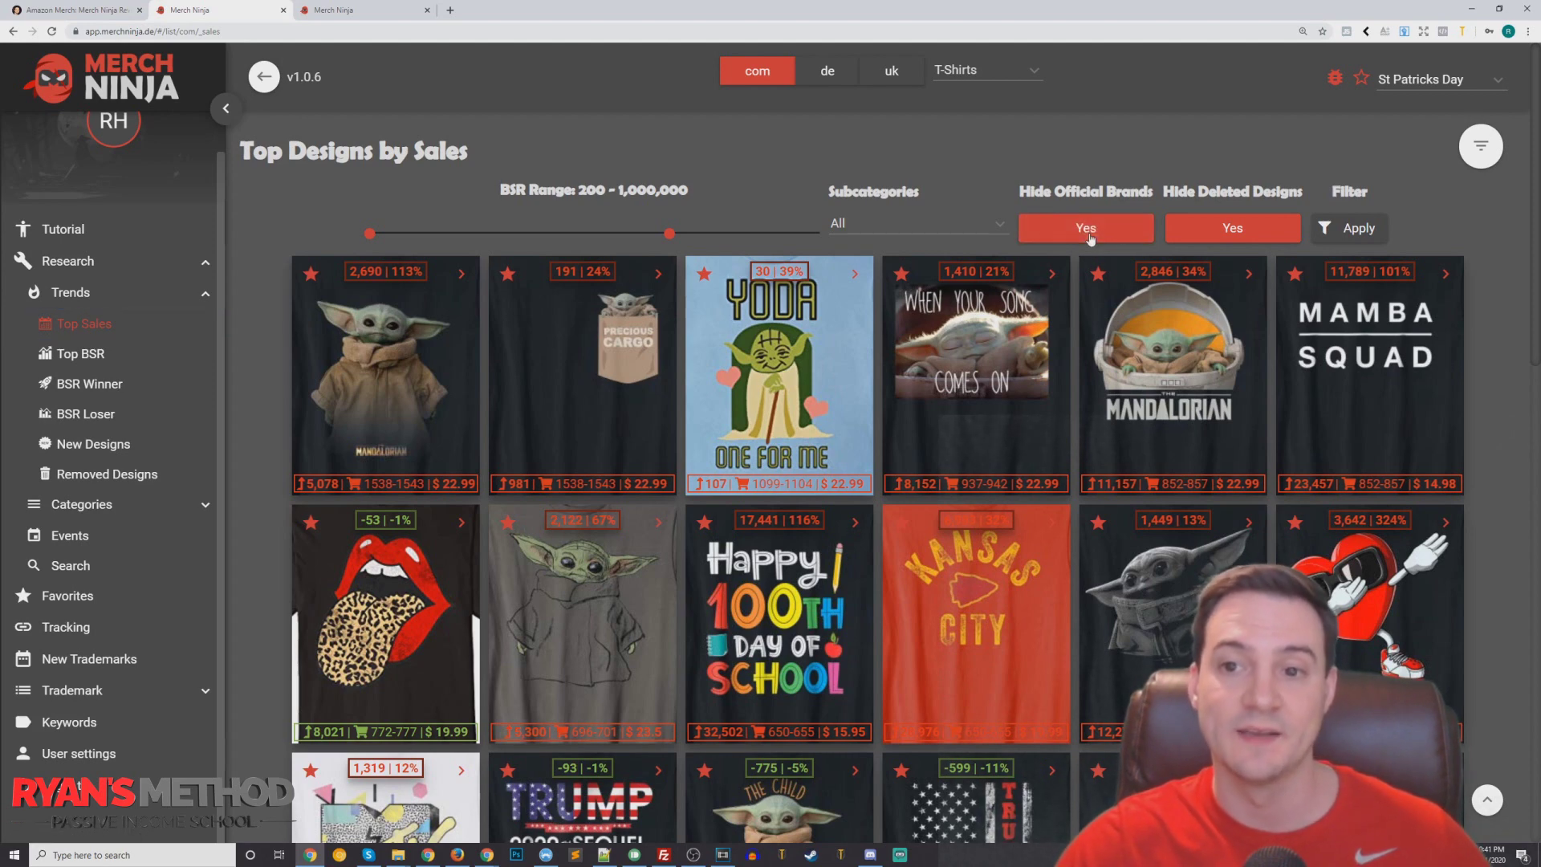
left_click(1352, 228)
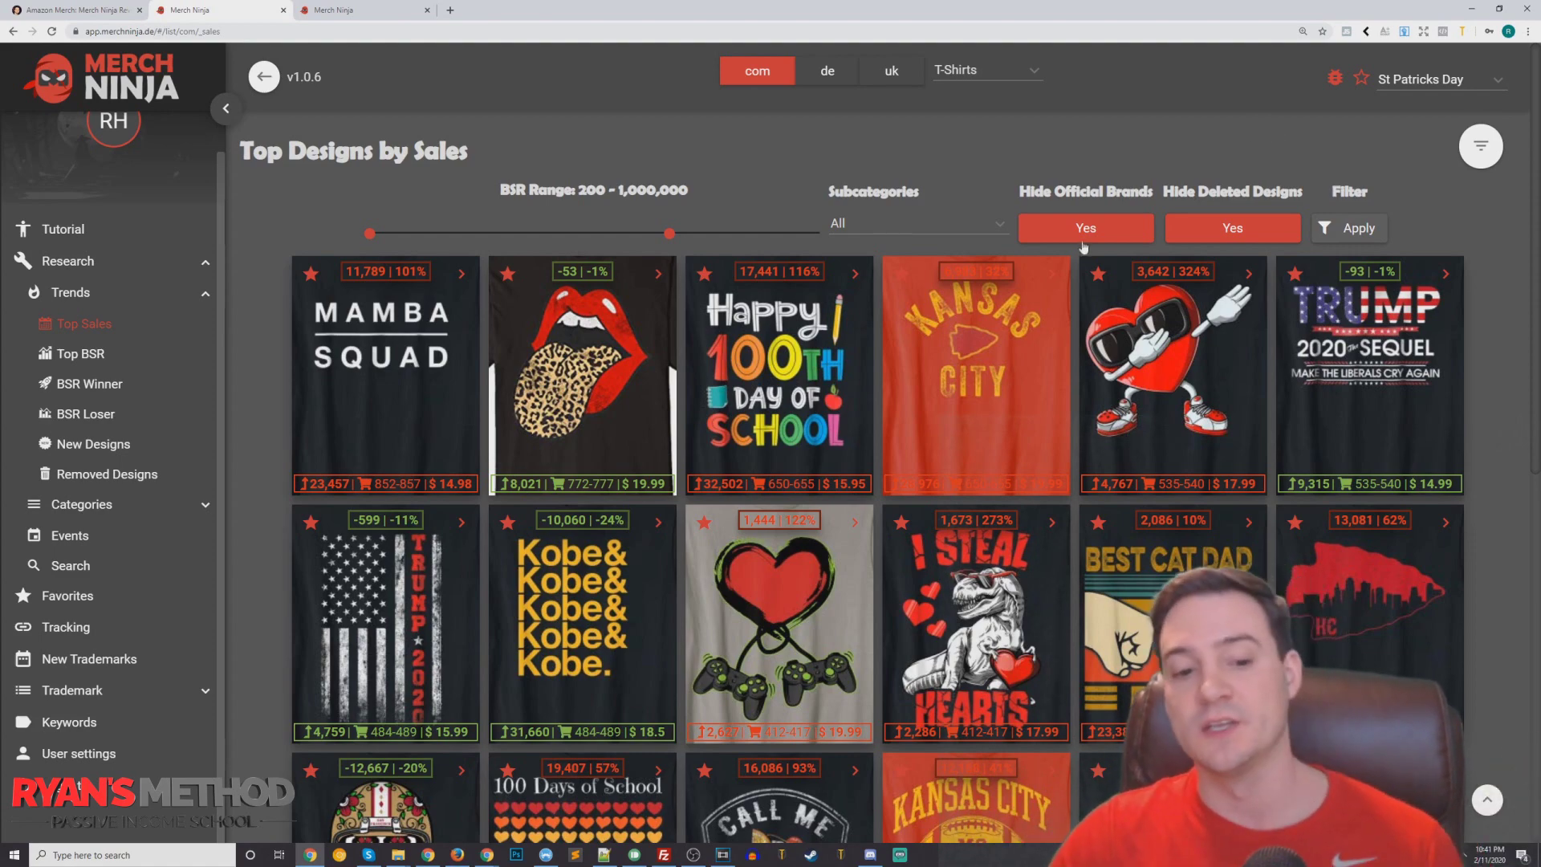
Examine the filtered Top Sales designs for recurring niches, themes and sales estimates.
scroll(1504, 432, "down", 3)
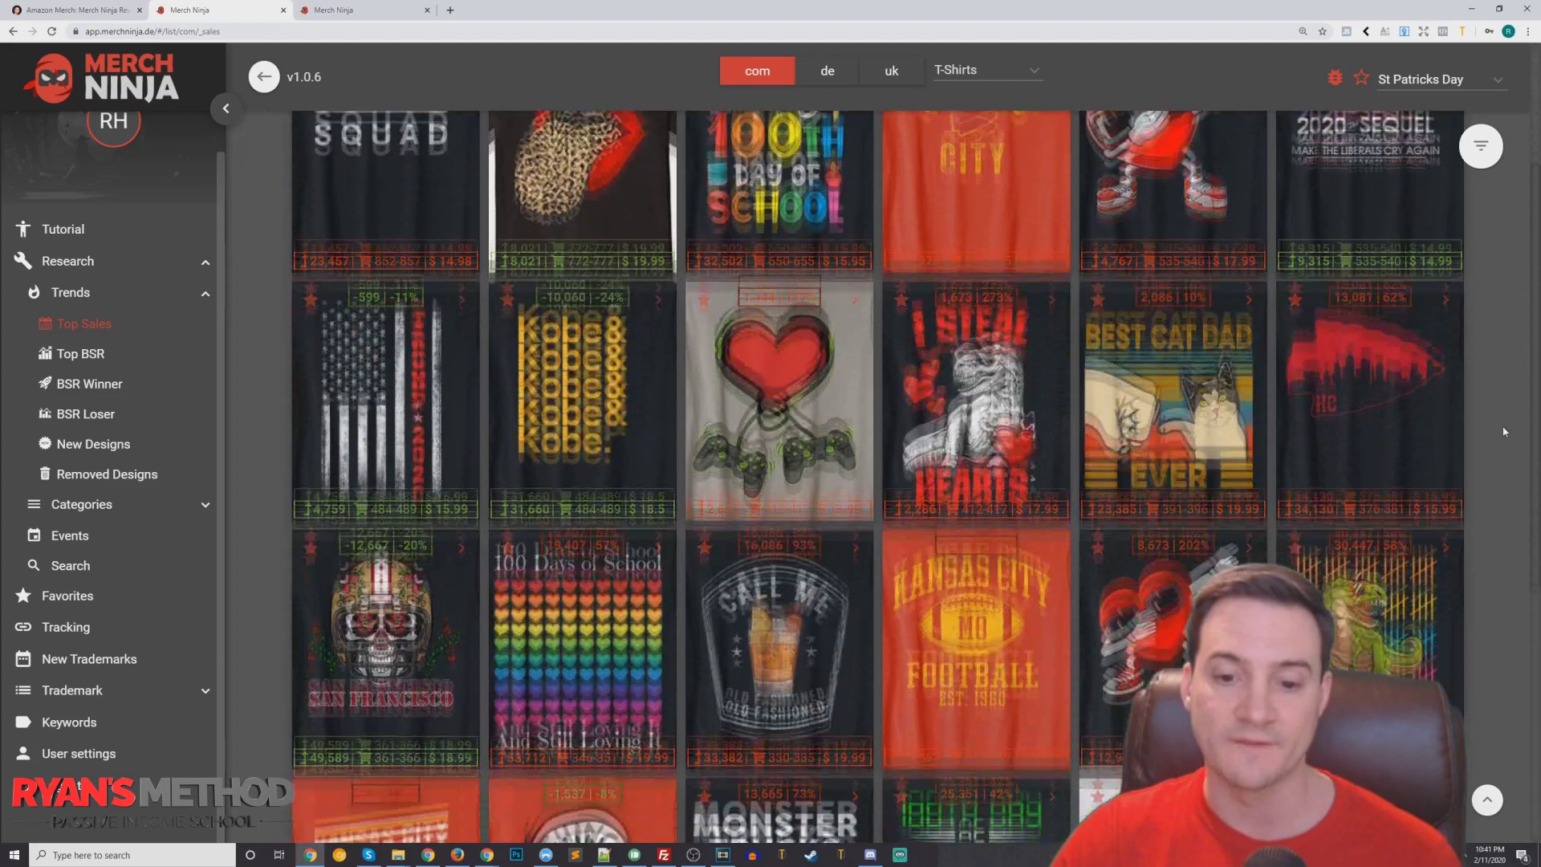
scroll(1499, 420, "down", 3)
scroll(1498, 417, "up", 6)
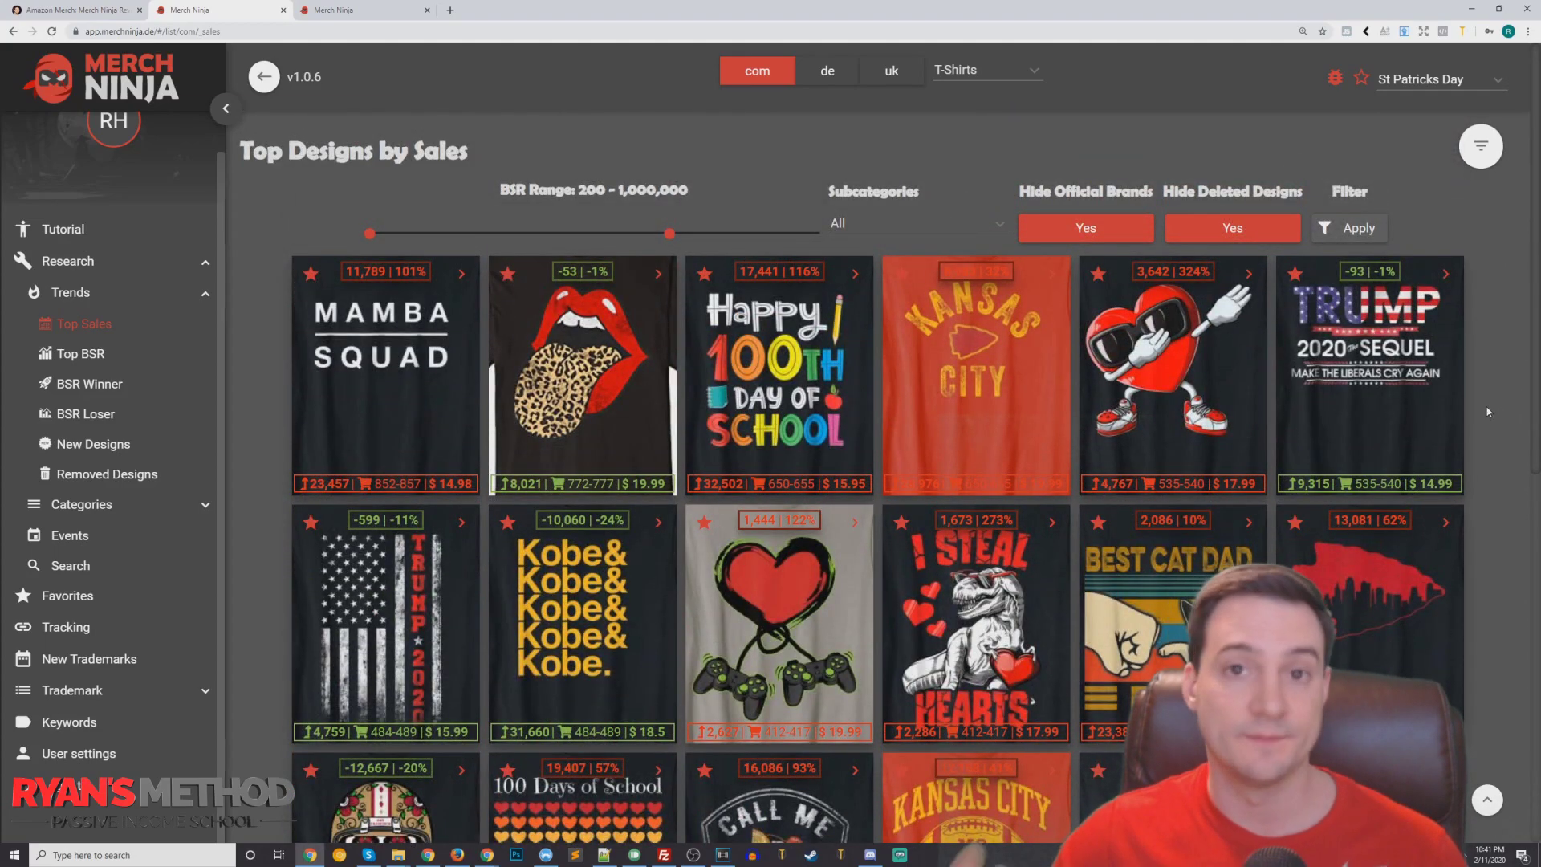
scroll(913, 464, "down", 2)
scroll(912, 459, "down", 3)
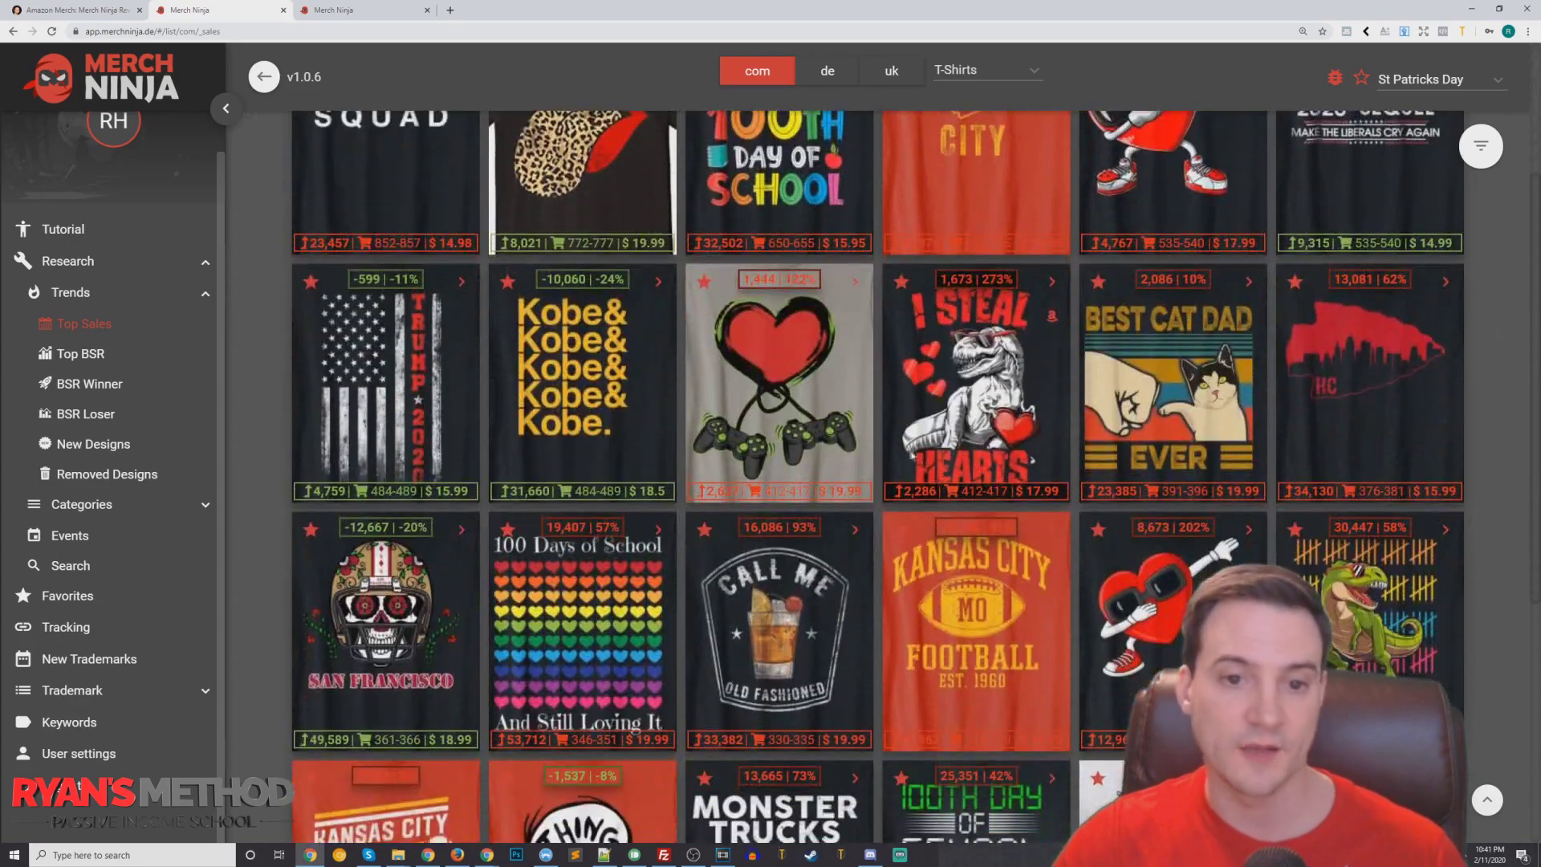
scroll(880, 451, "down", 3)
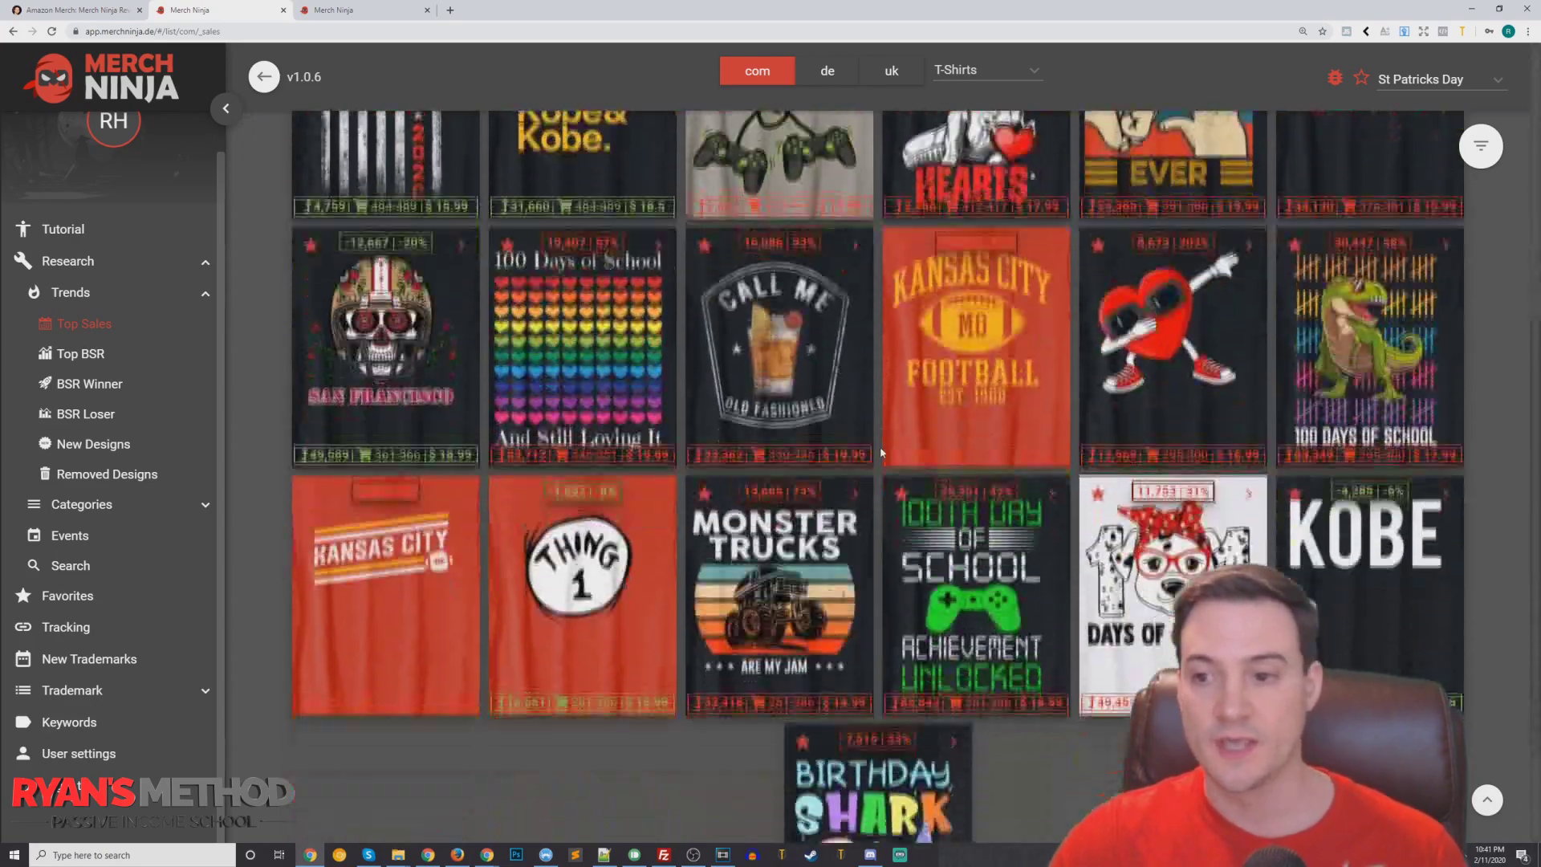
scroll(897, 477, "down", 2)
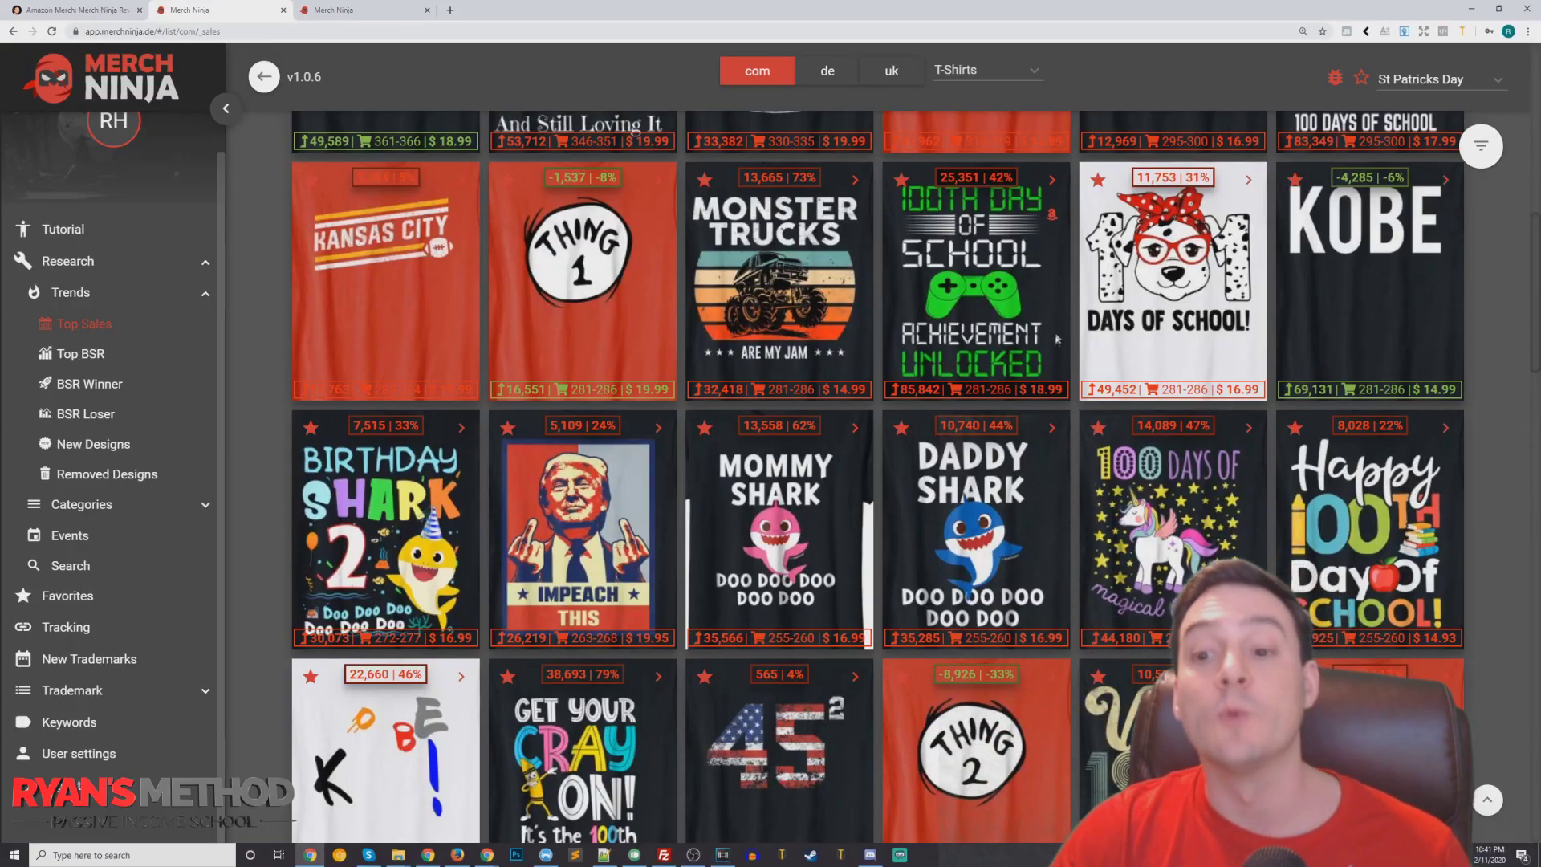
scroll(1052, 363, "down", 4)
scroll(1029, 363, "down", 4)
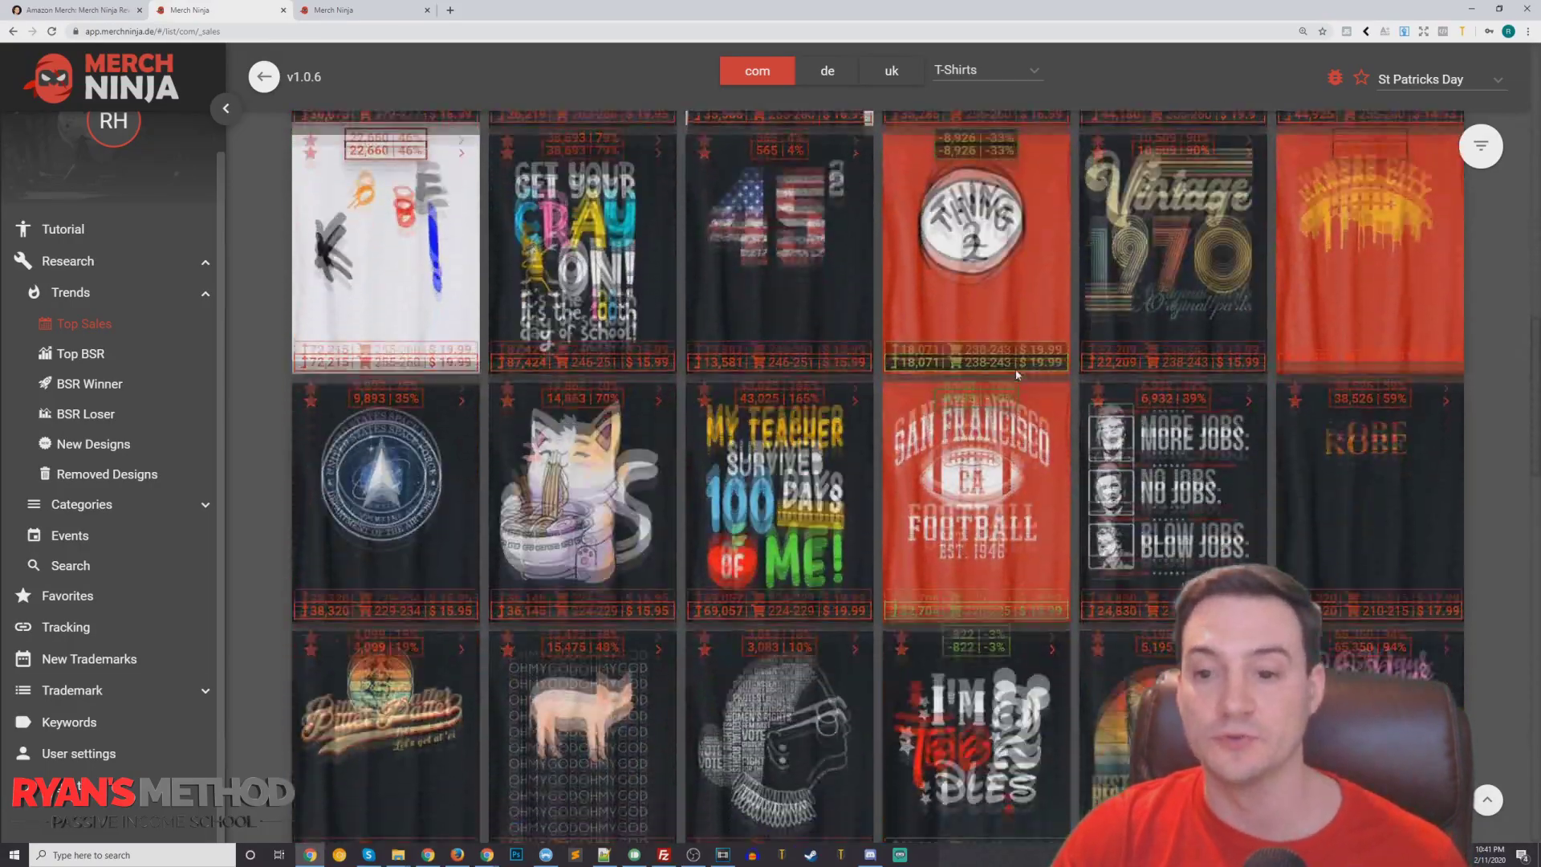
scroll(1015, 375, "down", 7)
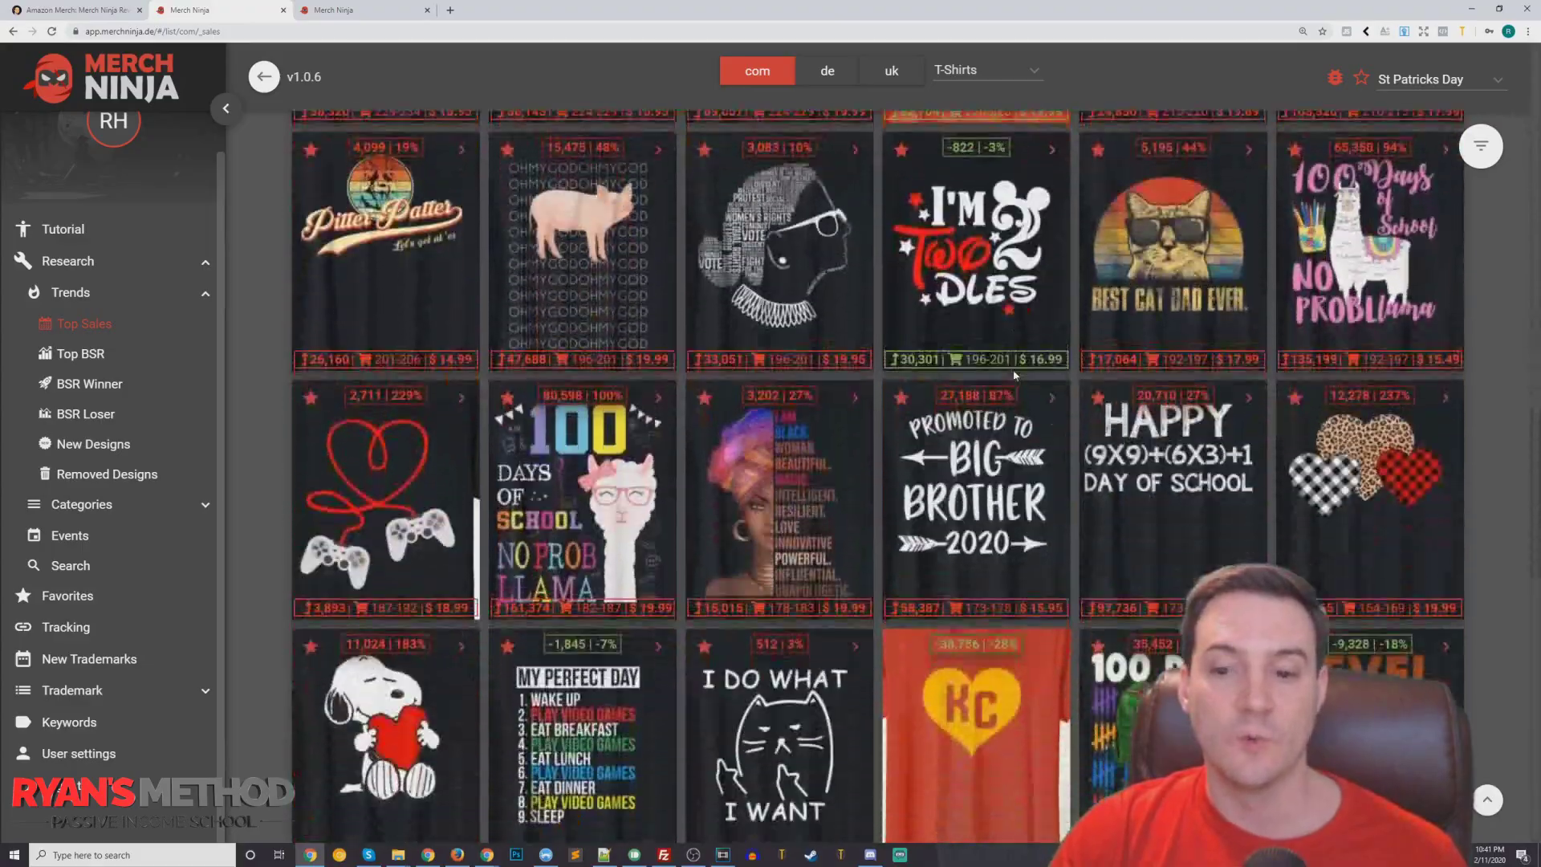
scroll(1013, 375, "down", 3)
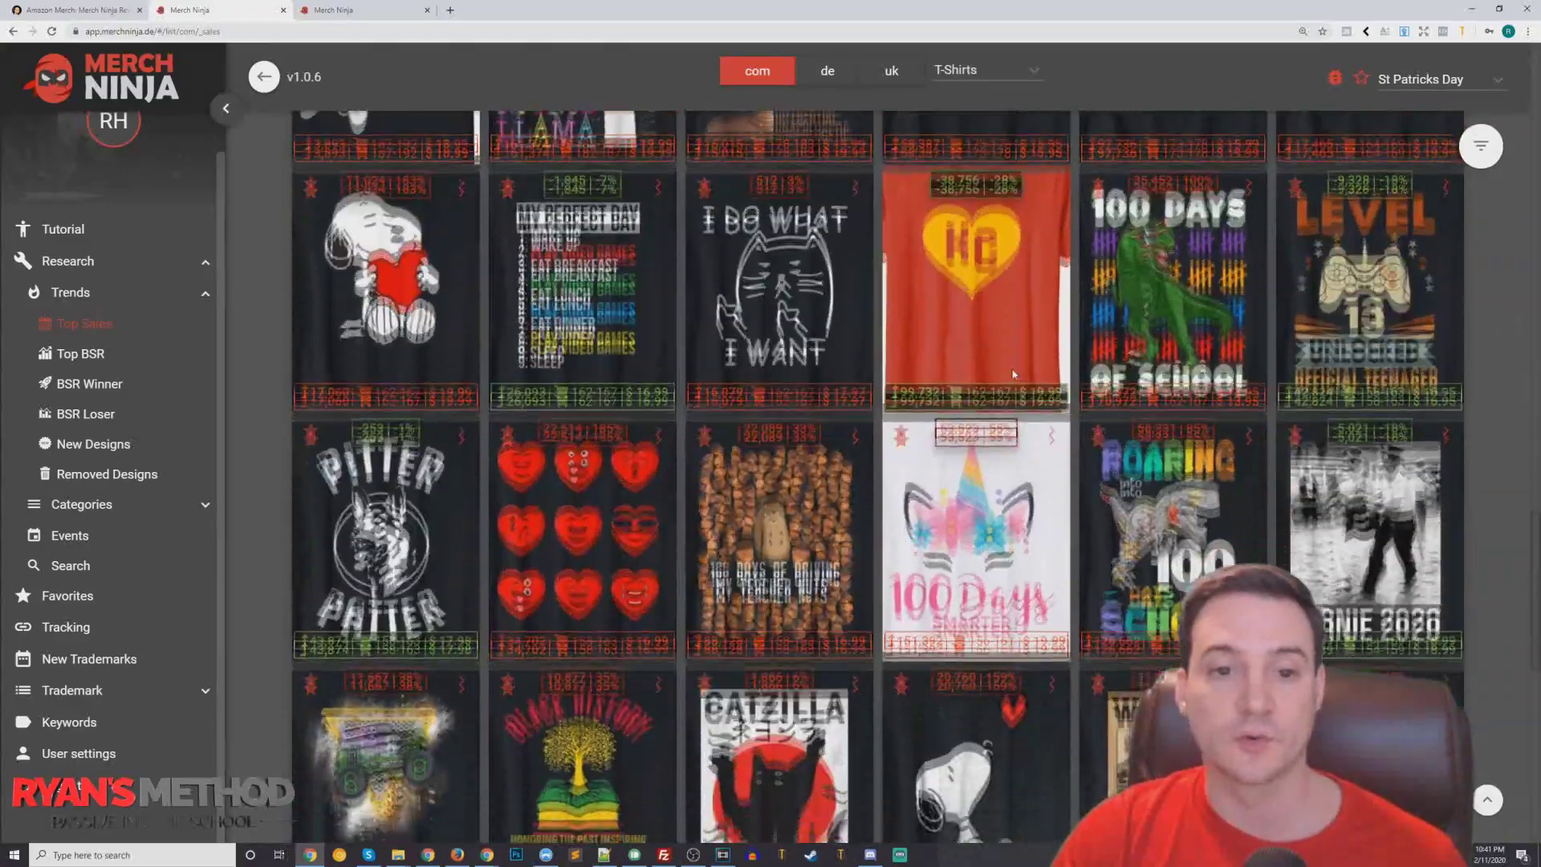
scroll(1013, 369, "down", 2)
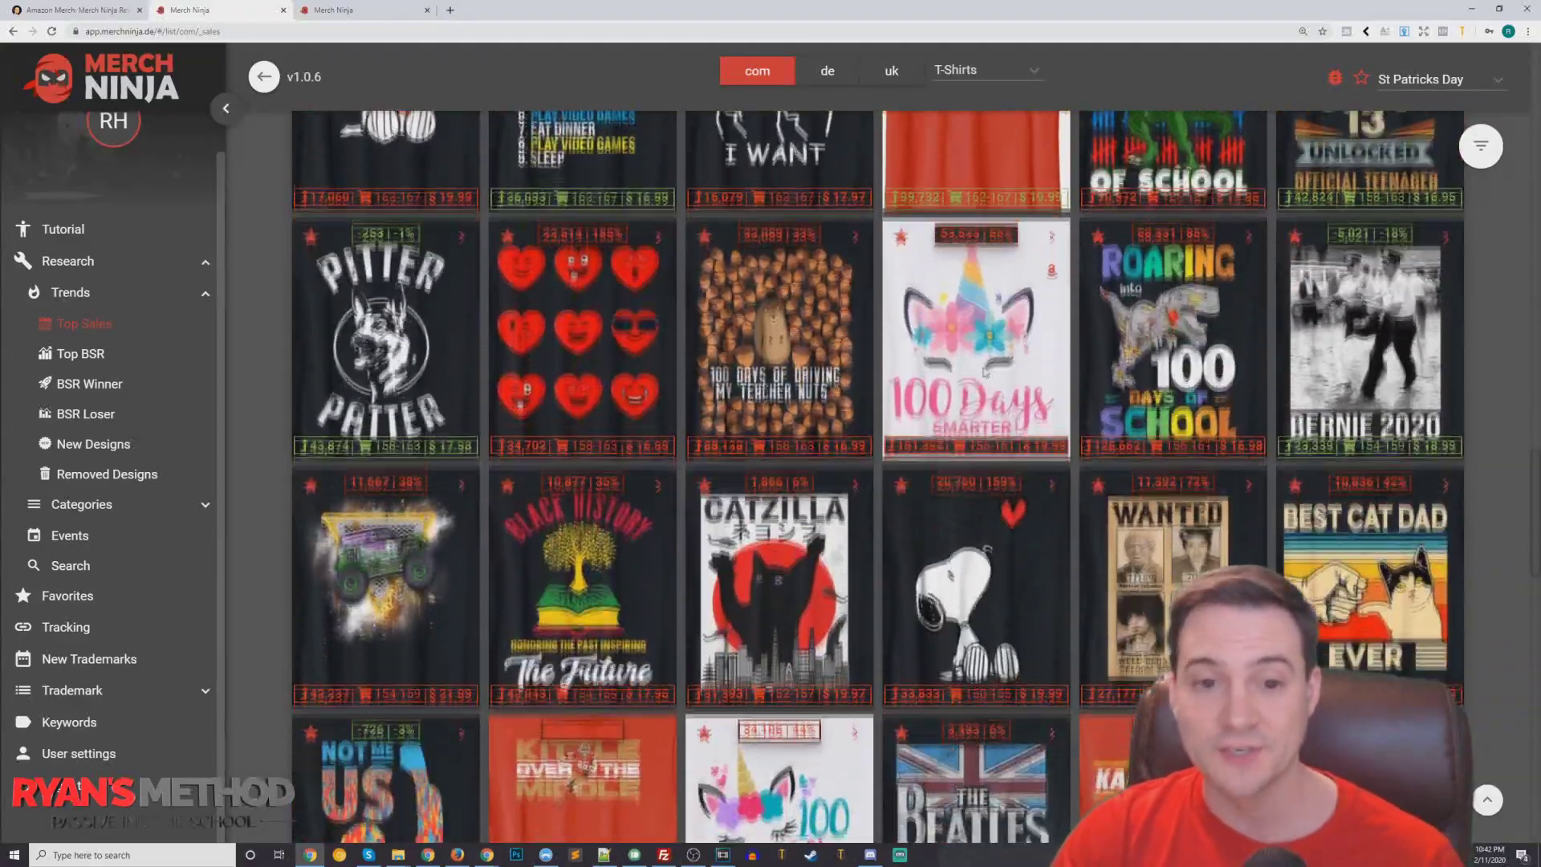
scroll(935, 429, "down", 4)
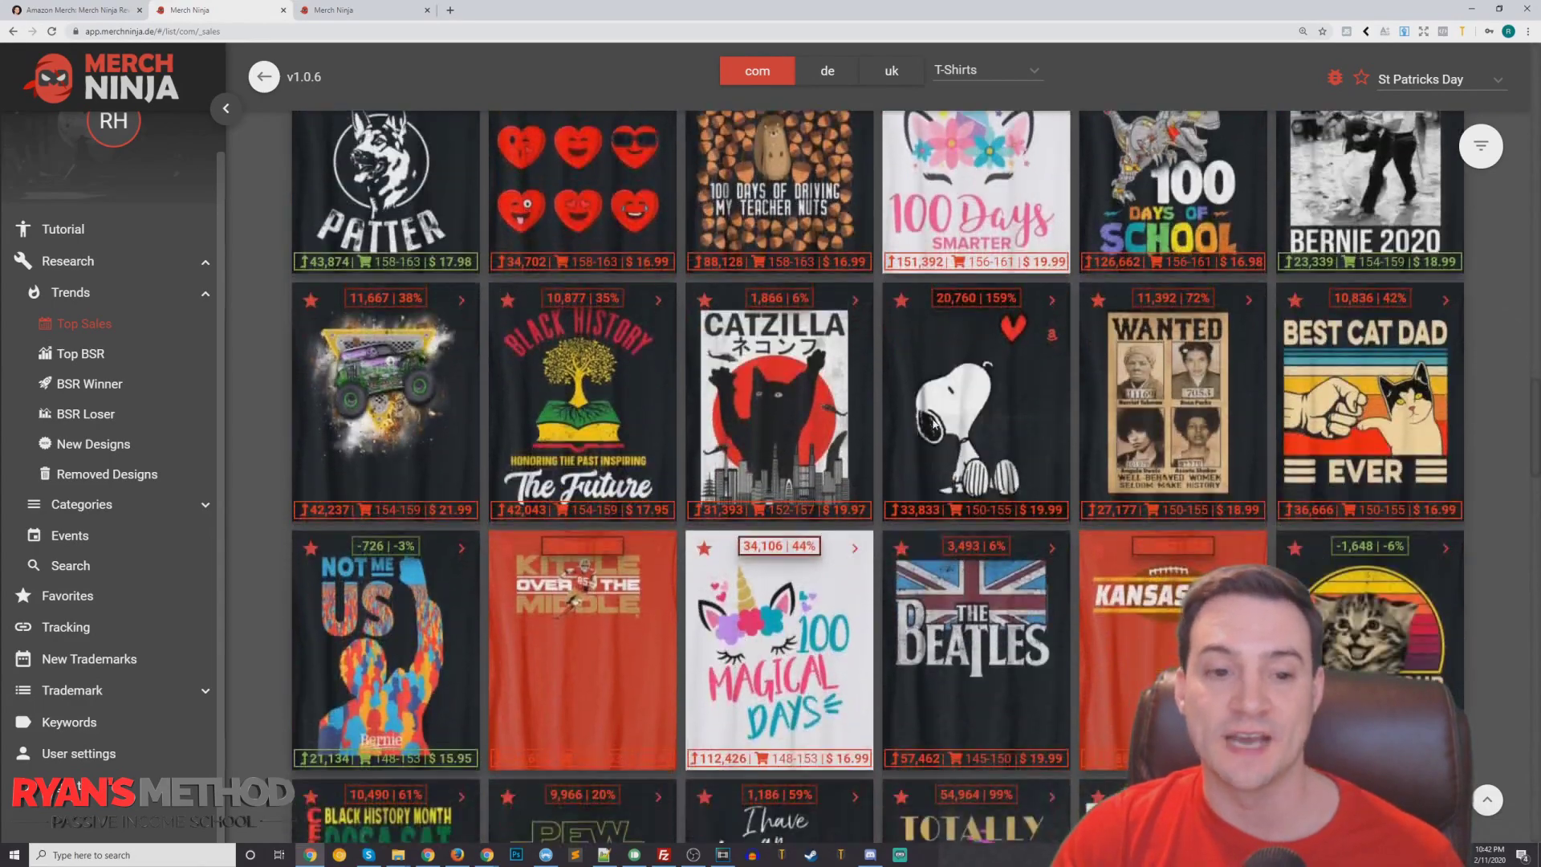
Continue through the lower-ranked non-brand Top Sales designs, noting the holiday, school and novelty themes.
scroll(923, 423, "down", 3)
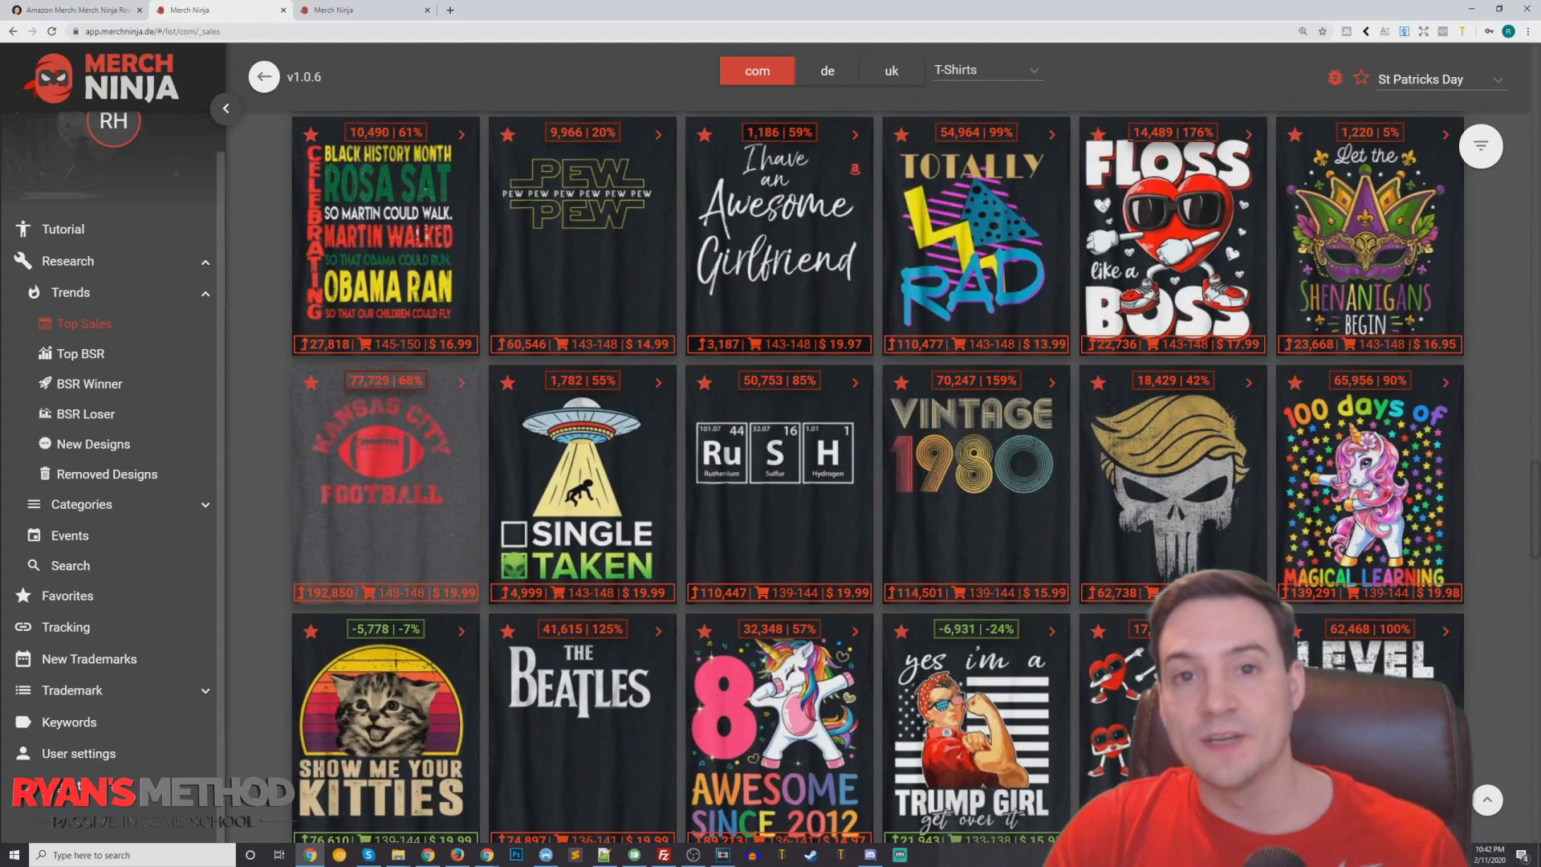
scroll(856, 460, "down", 1)
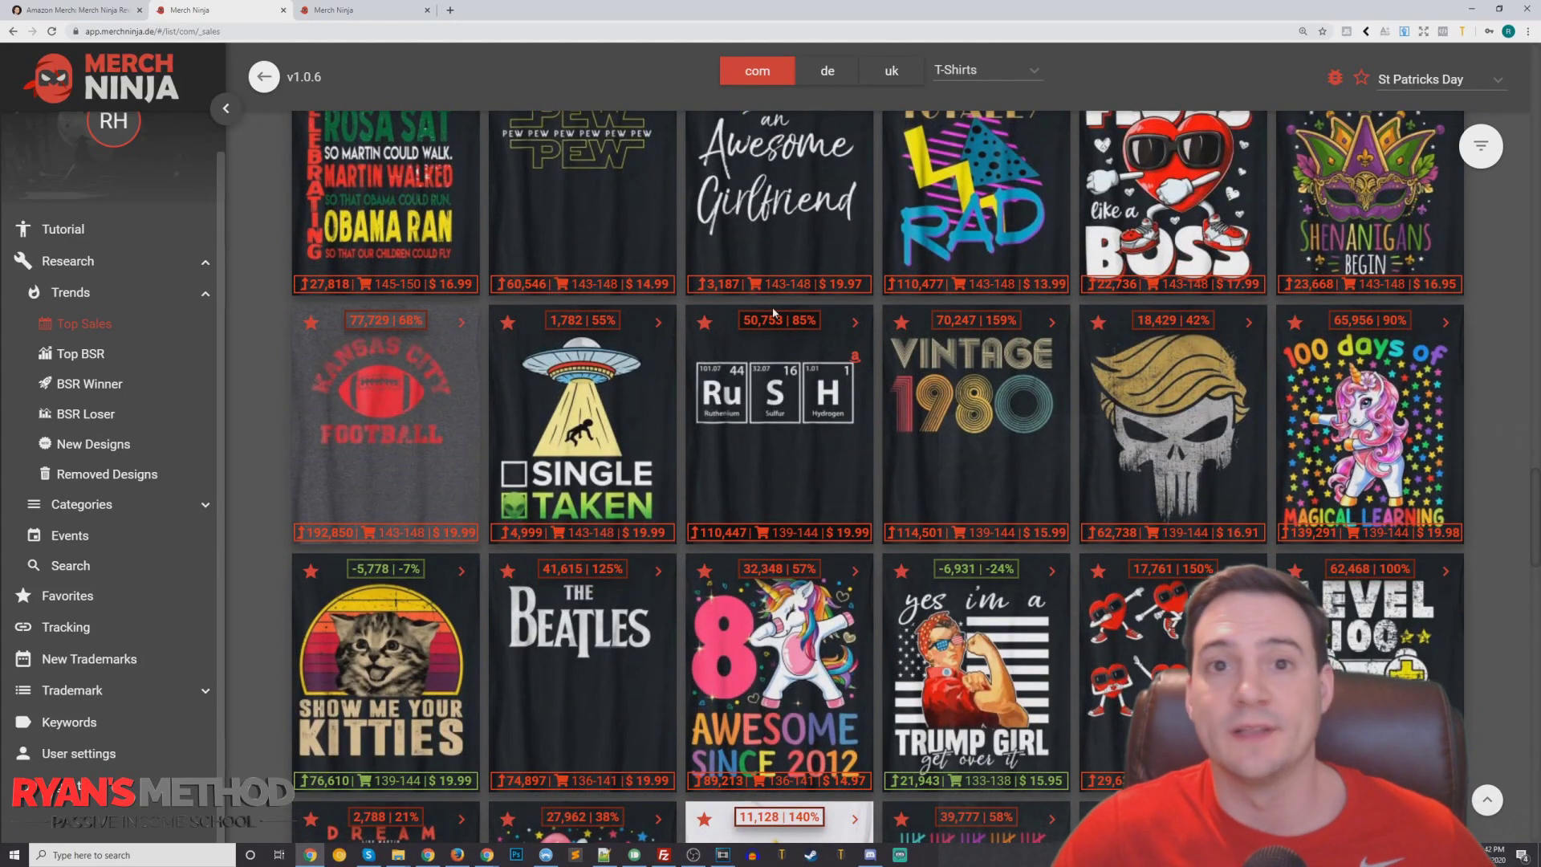
scroll(561, 450, "down", 3)
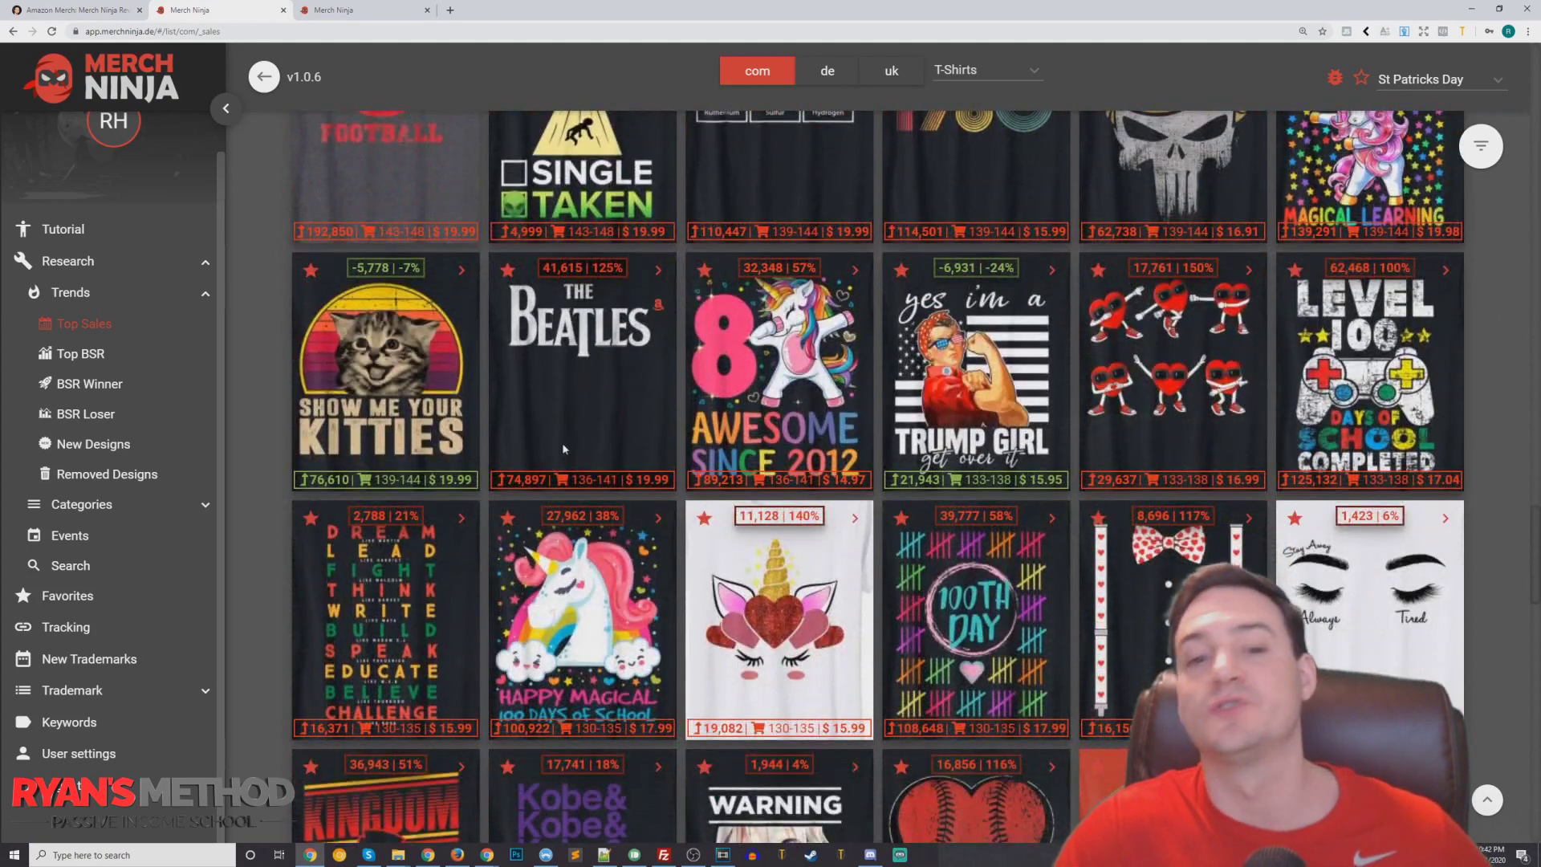
scroll(565, 439, "down", 2)
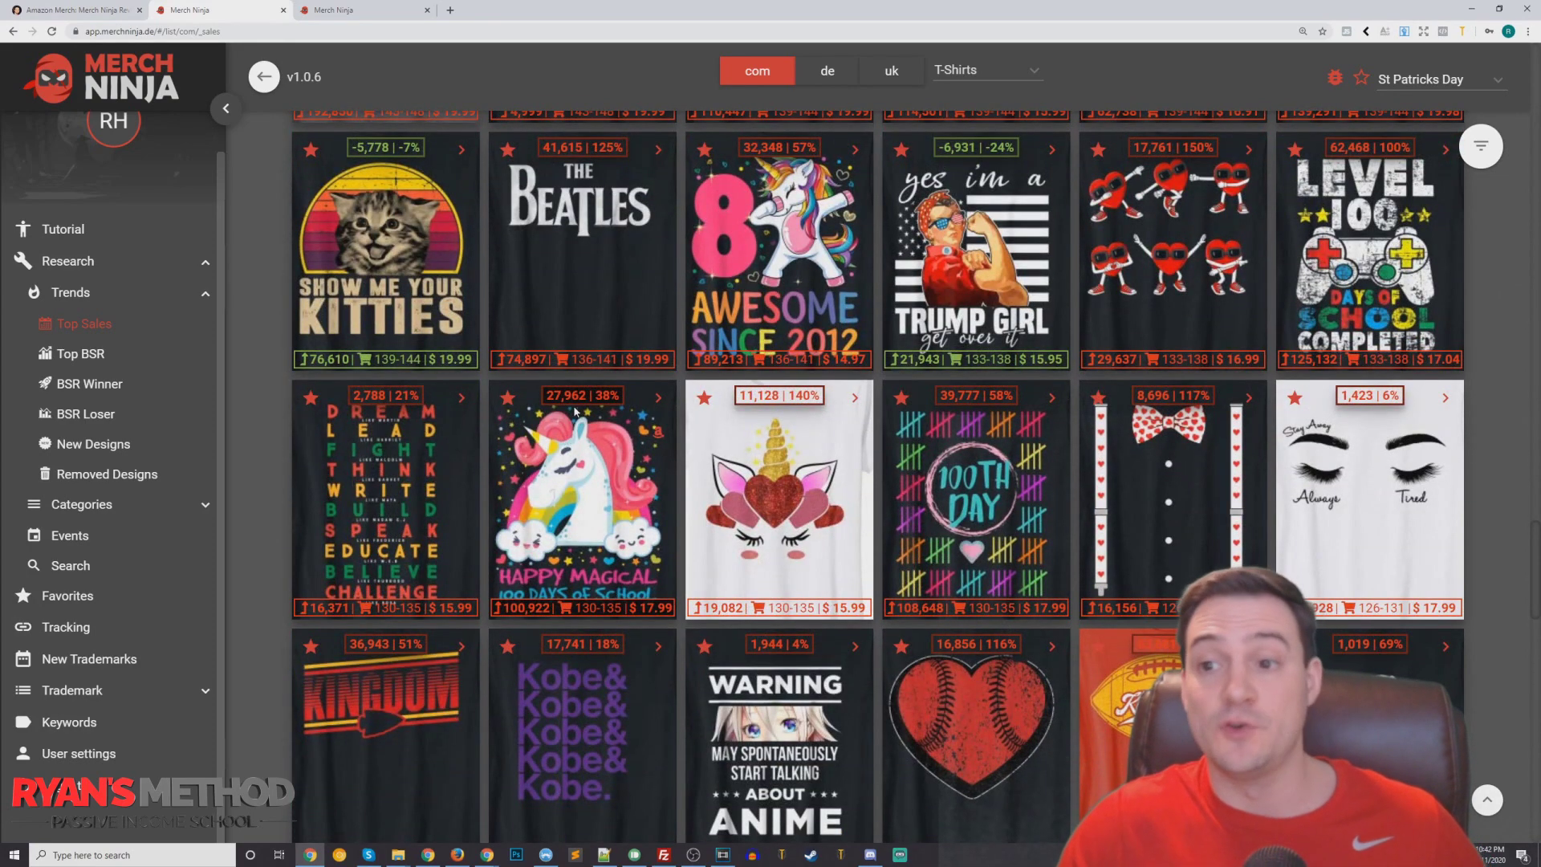
scroll(1066, 482, "down", 2)
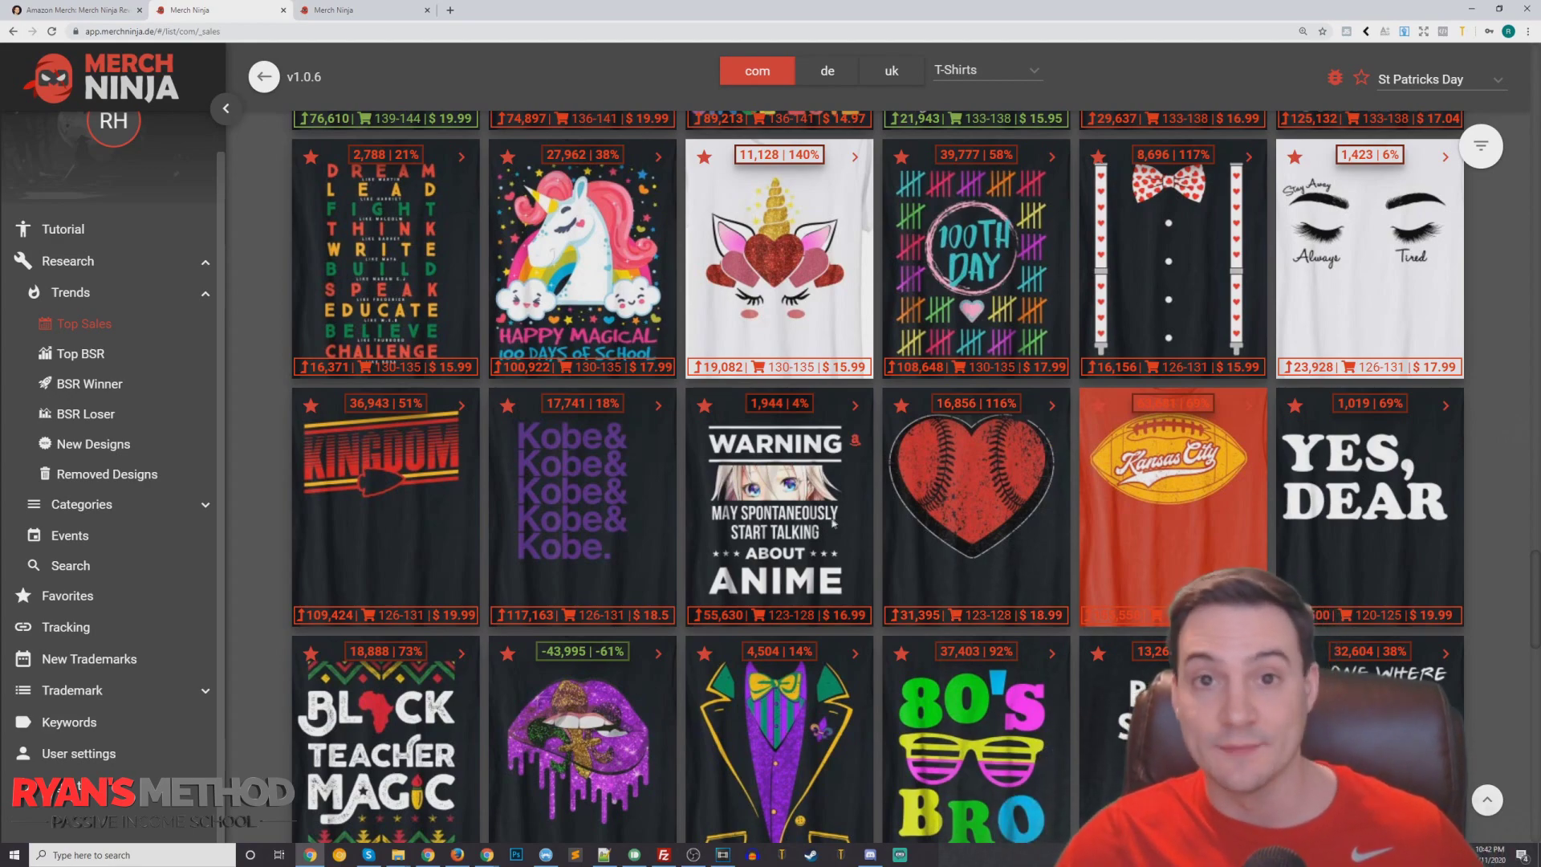
scroll(805, 535, "down", 3)
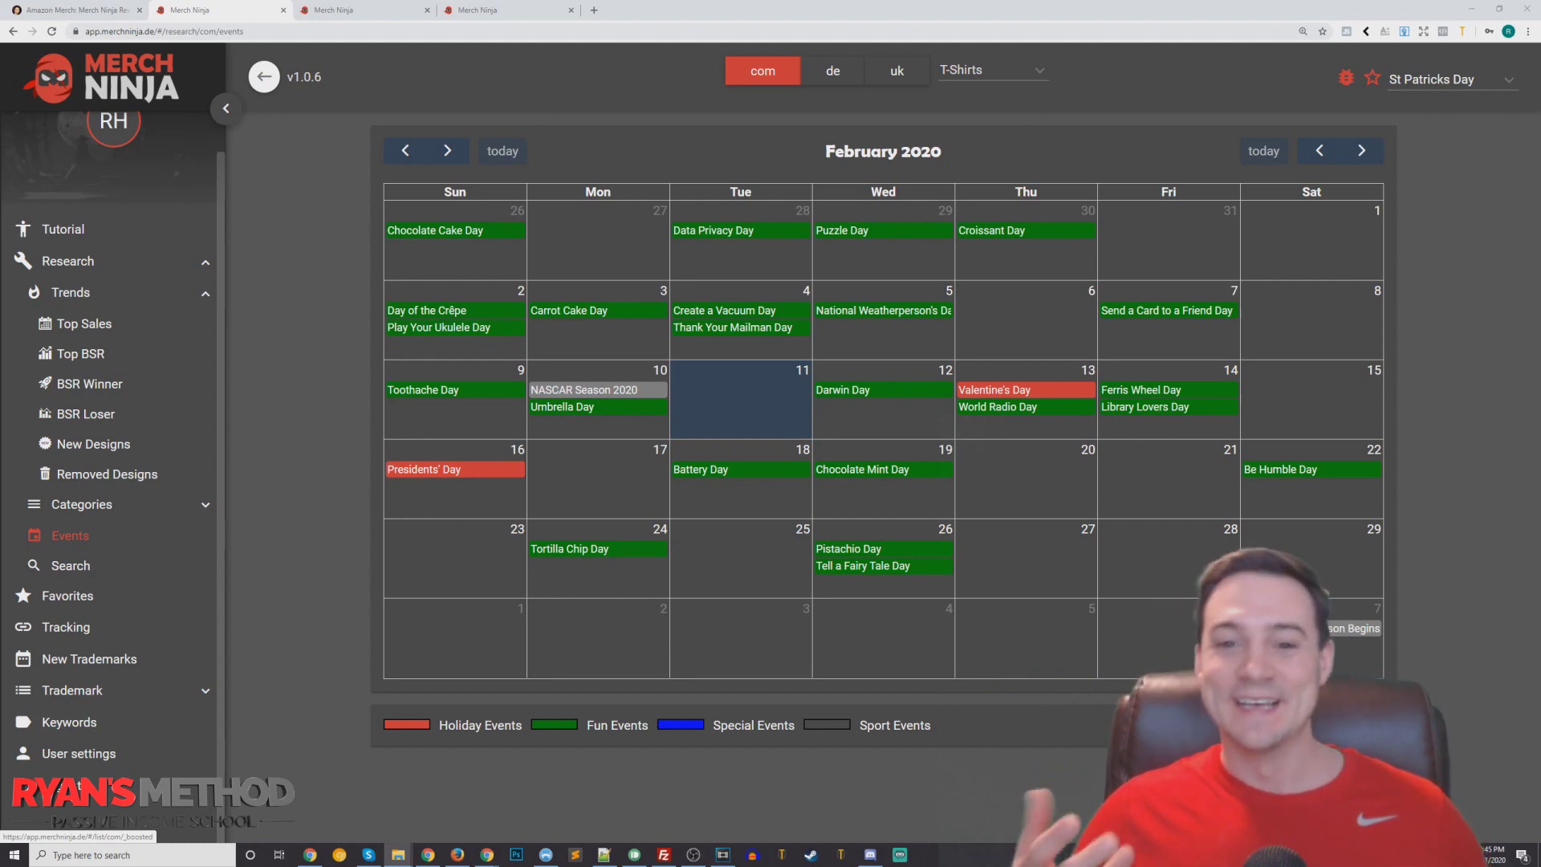
Check the Create a Vacuum Day event in the February 2020 calendar and the Tell a Lie Day designs from the March 2020 calendar.
left_click(724, 315)
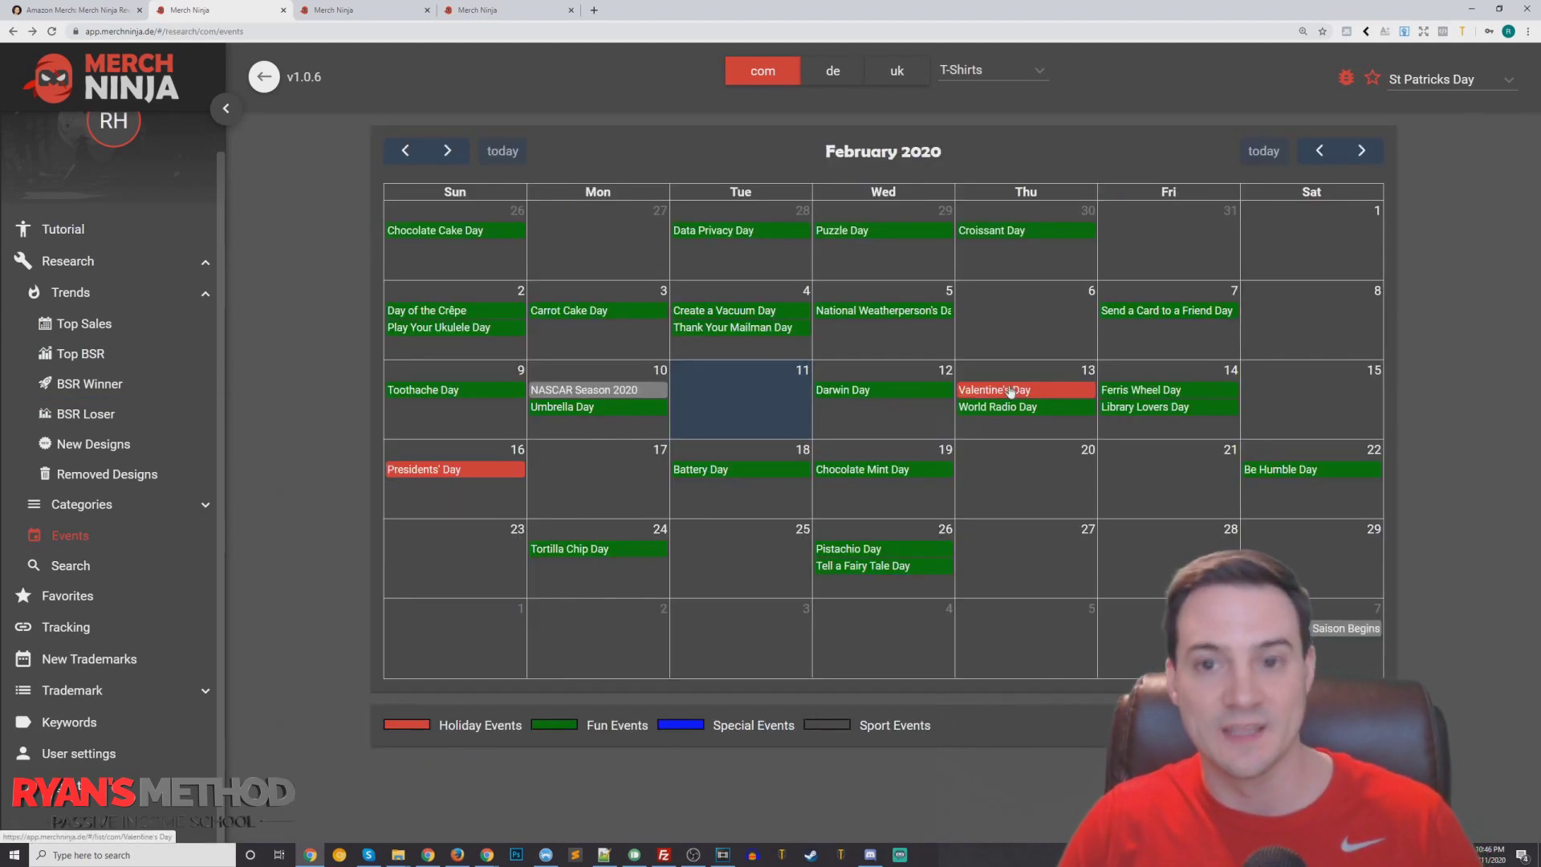
left_click(1368, 157)
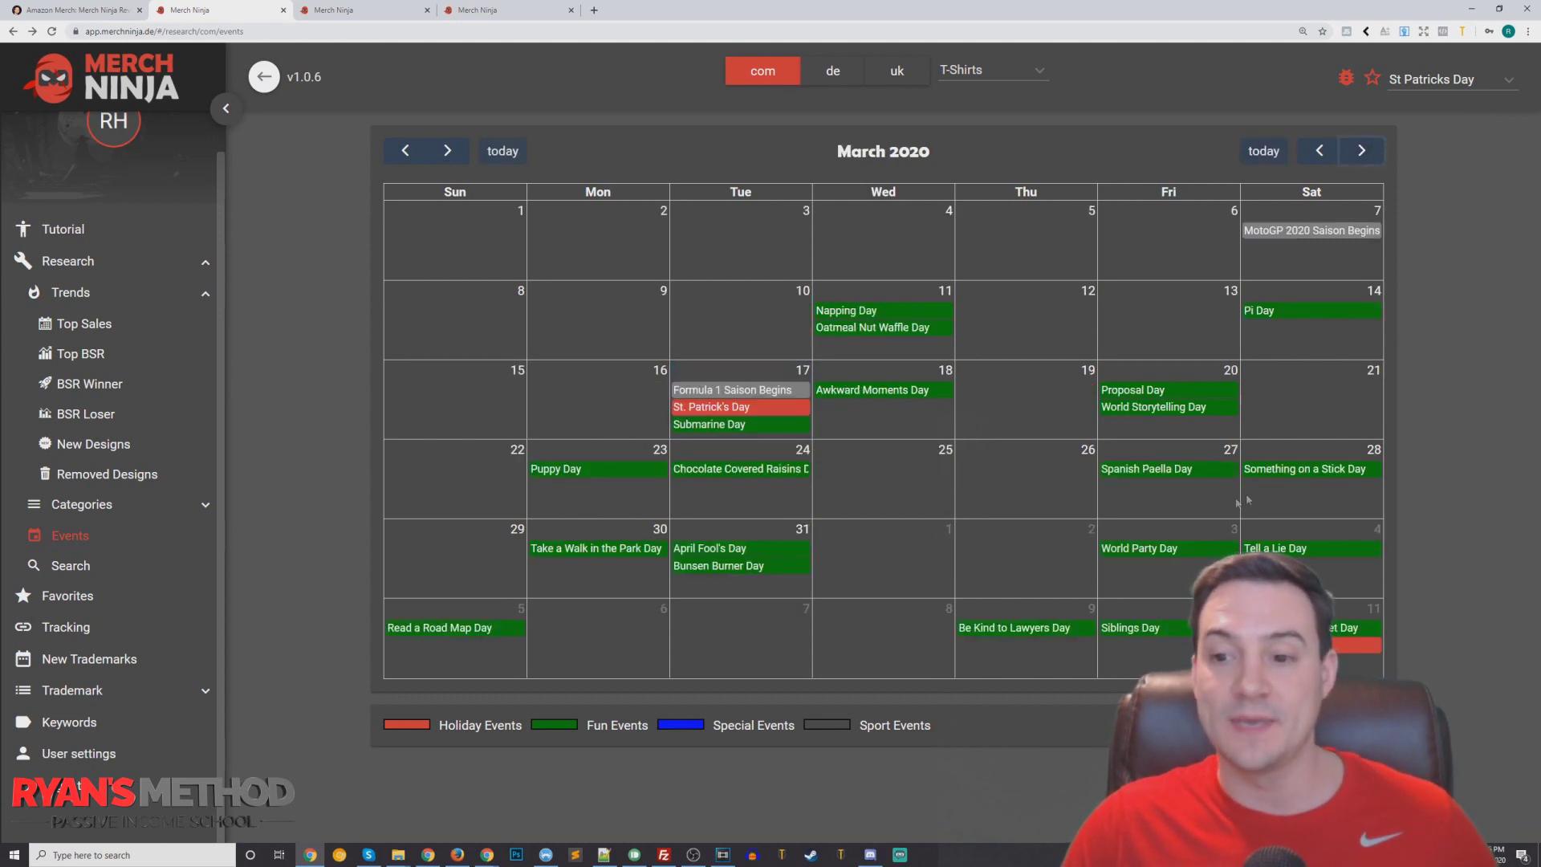
left_click(1282, 552)
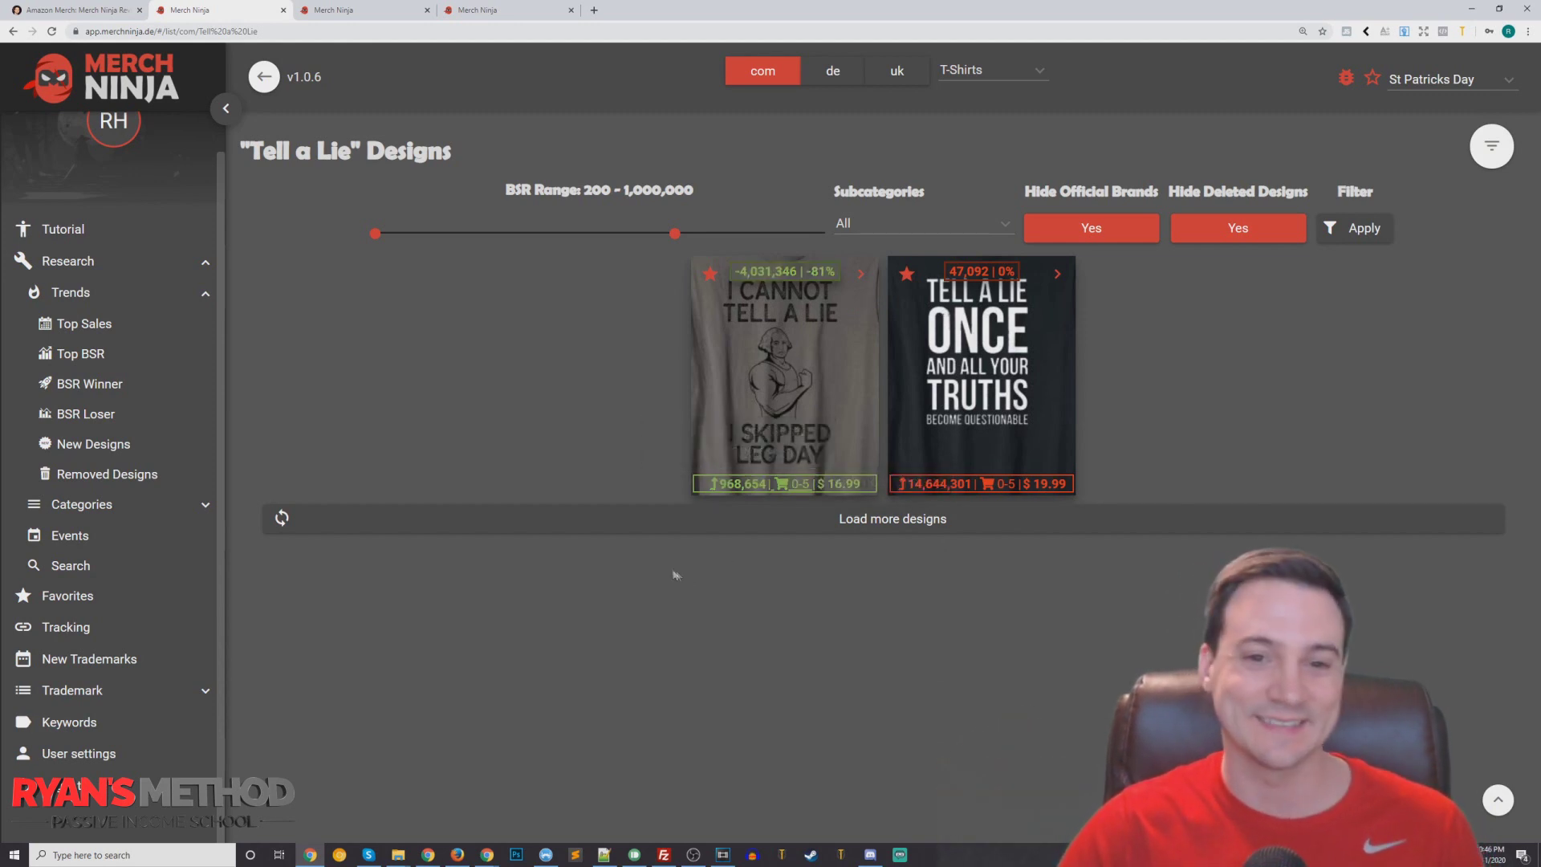
key("alt+Left")
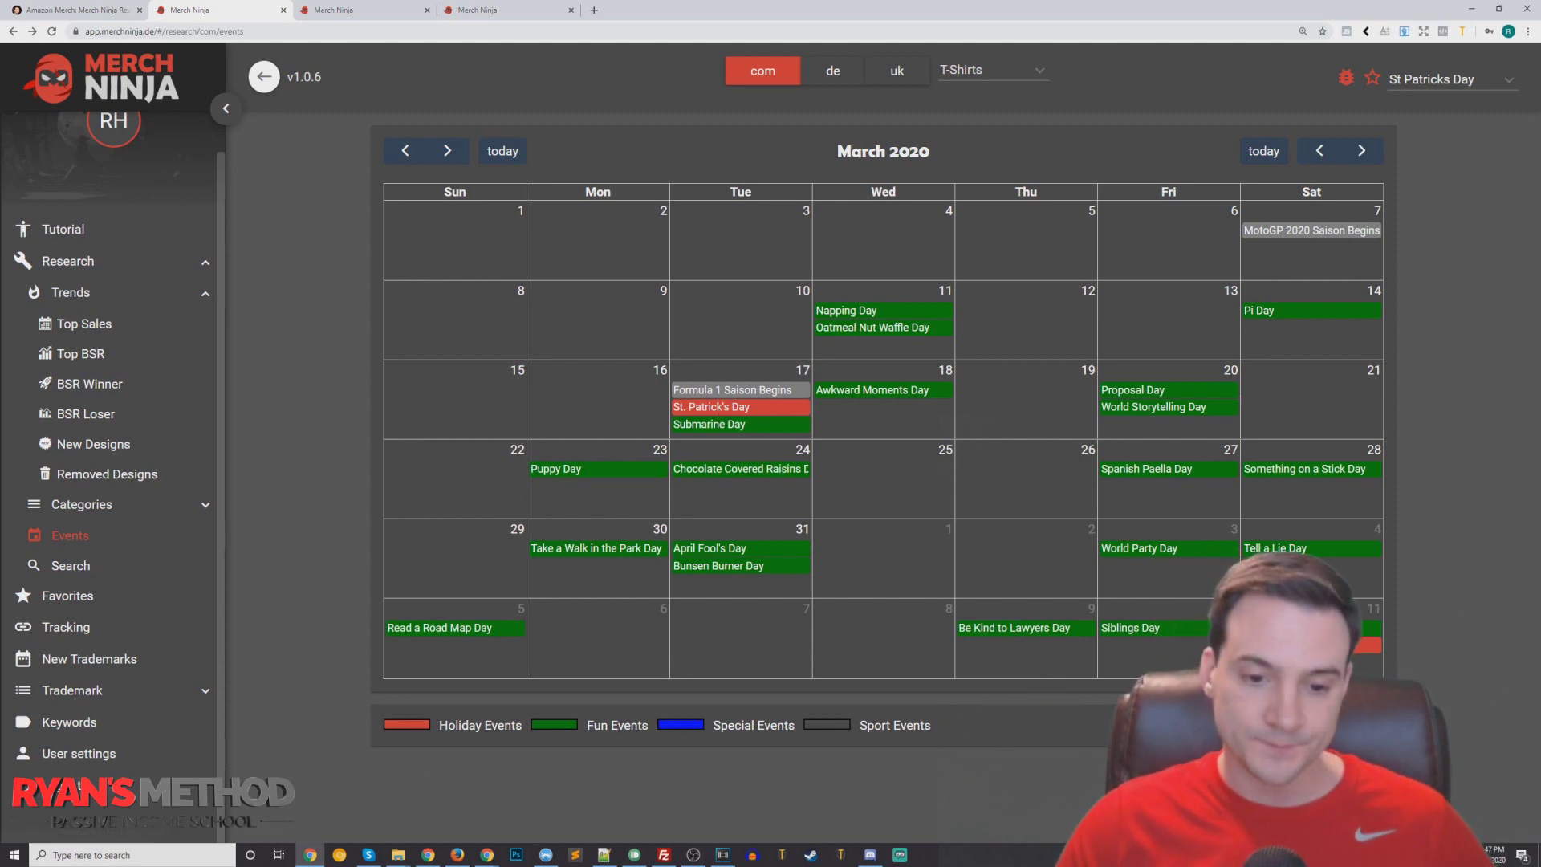
Review the event types in the March 2020 calendar's legend and open the designs for St. Patrick's Day.
left_click_drag(441, 727, 906, 730)
left_click(940, 733)
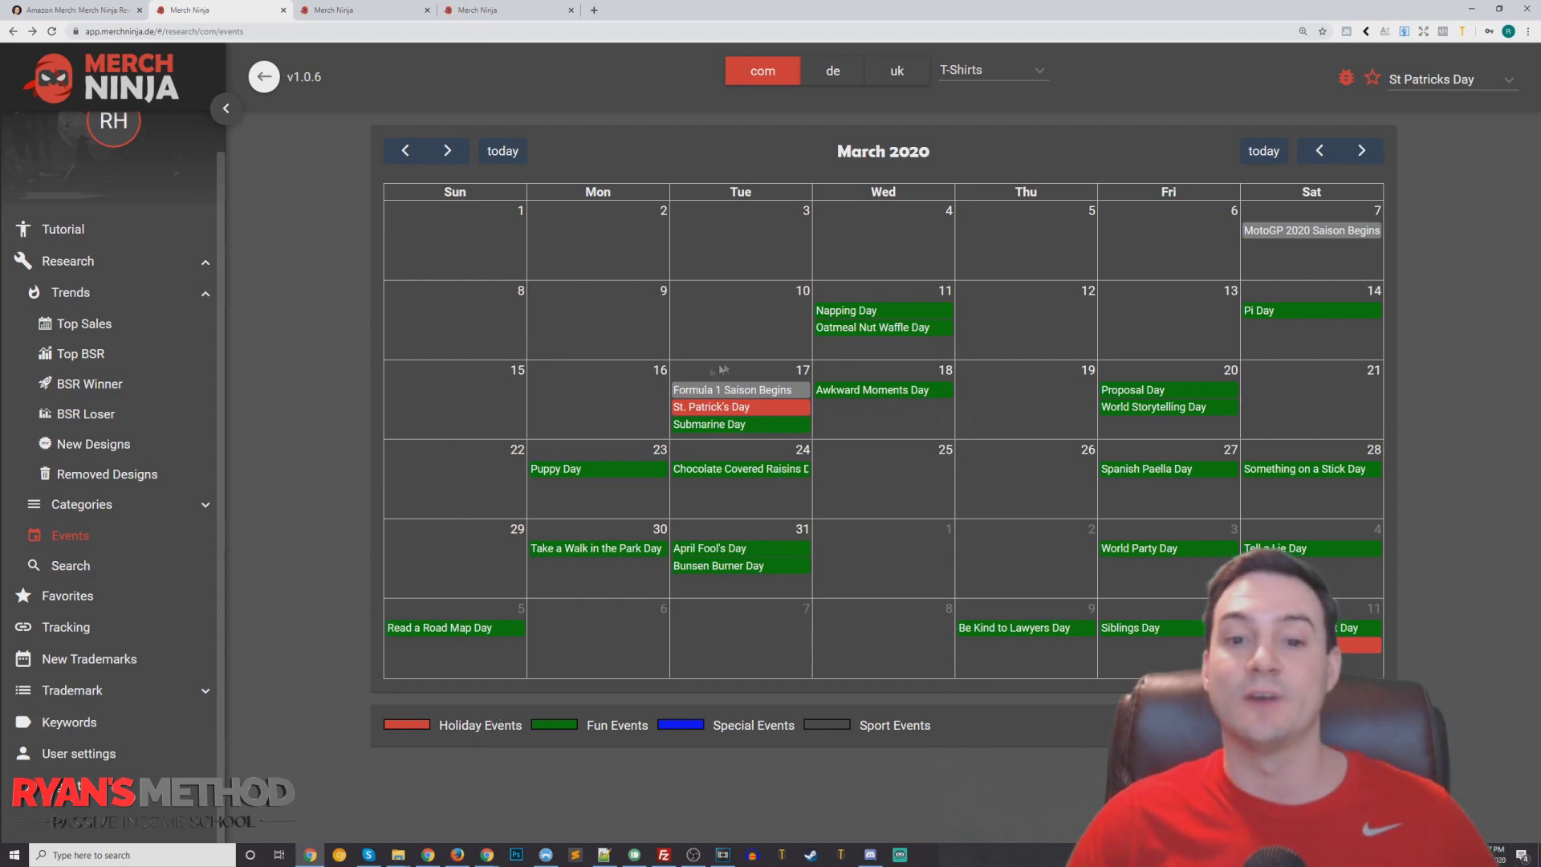
left_click(716, 409)
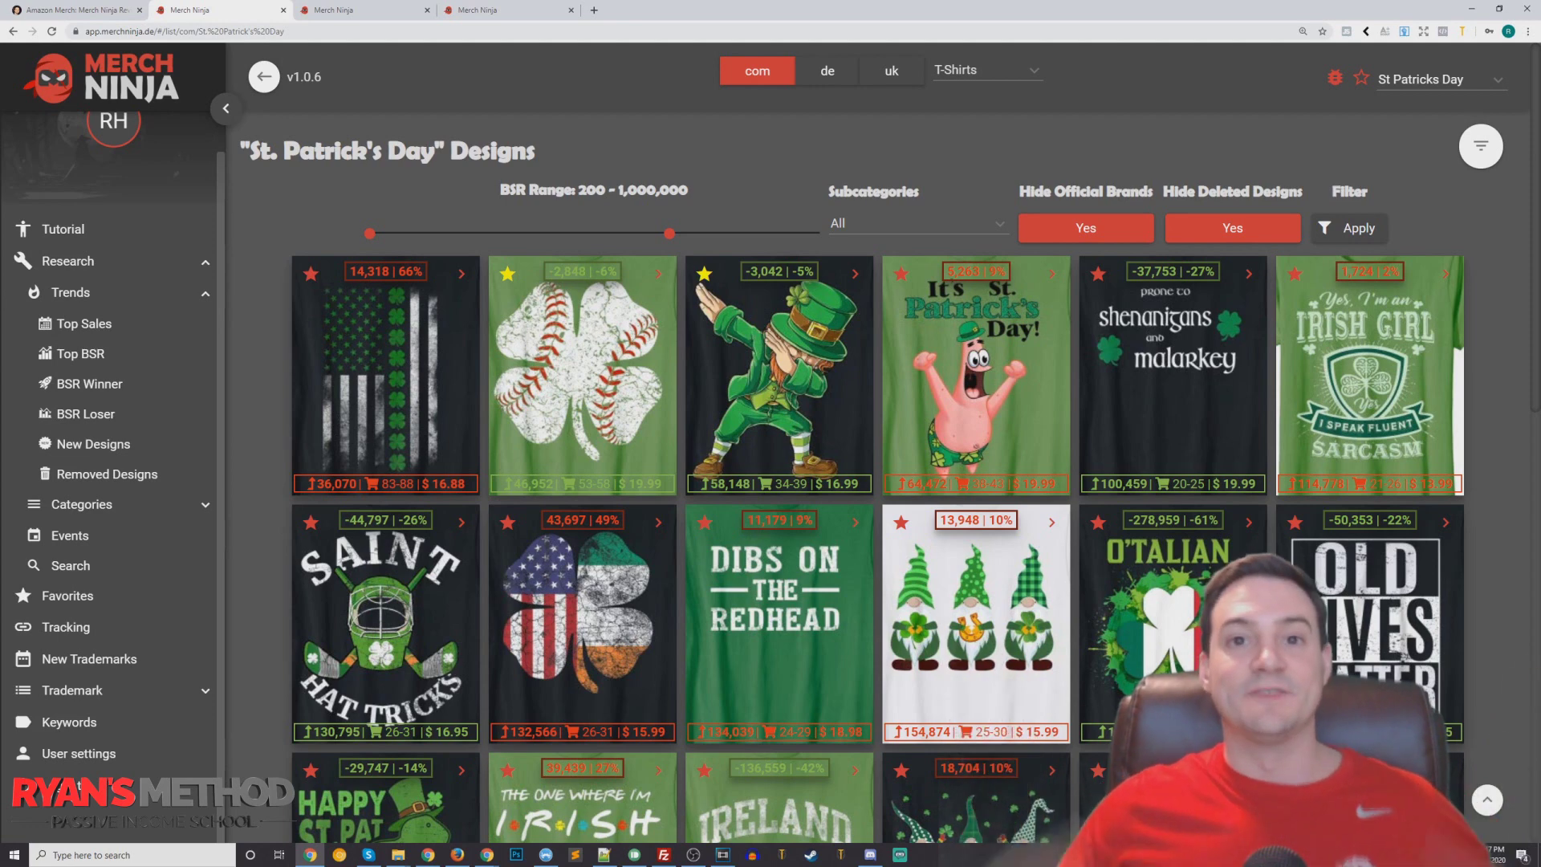
Filter the St. Patrick's Day designs to a BSR range of 255,313 to 1,026,312 and look through the list.
left_click_drag(370, 233, 567, 234)
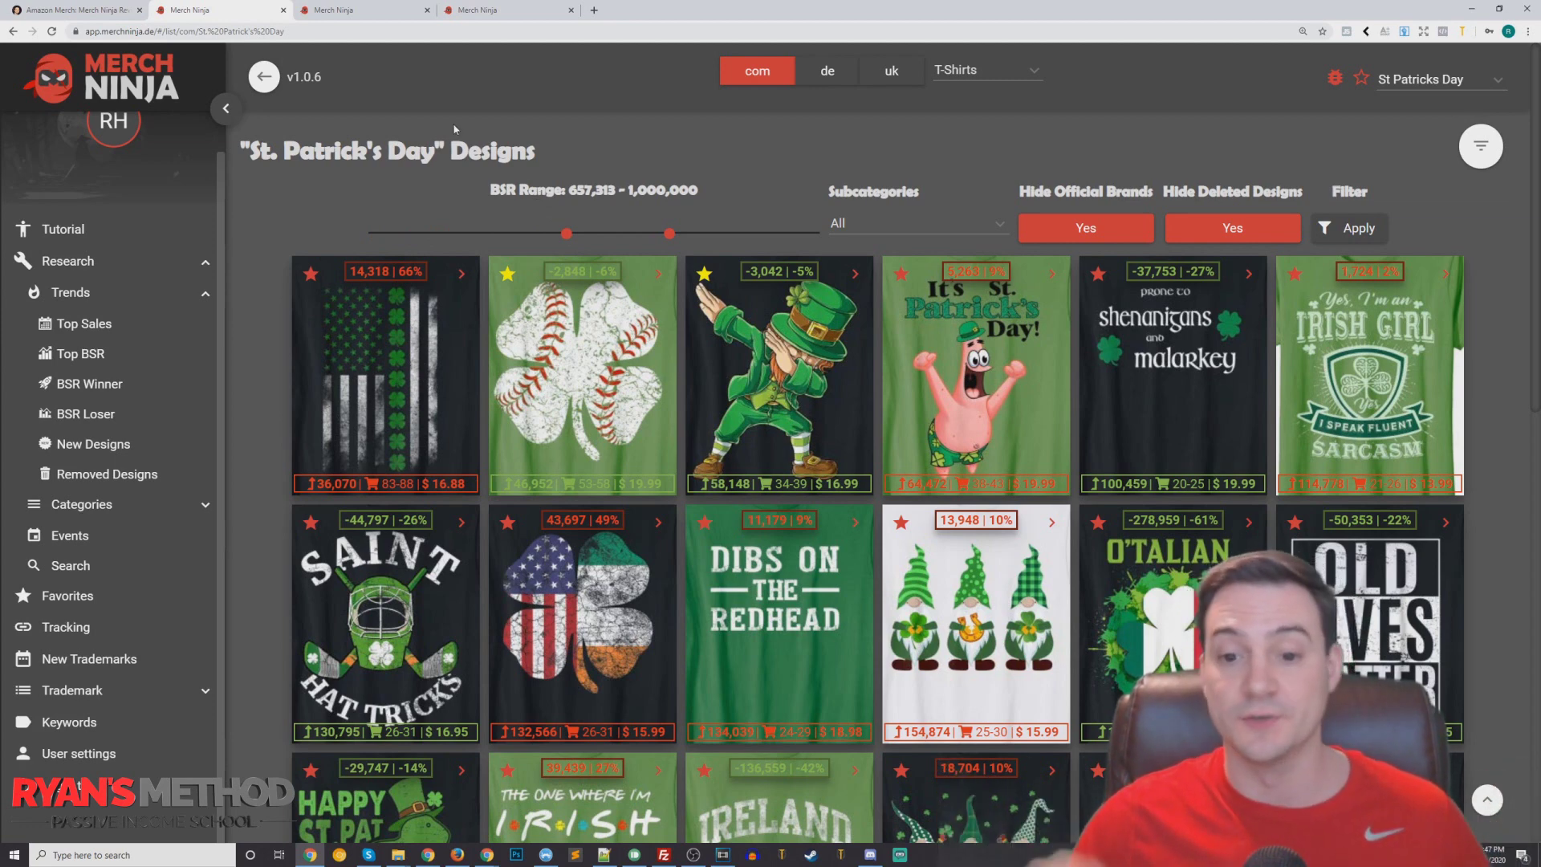
left_click_drag(565, 233, 460, 237)
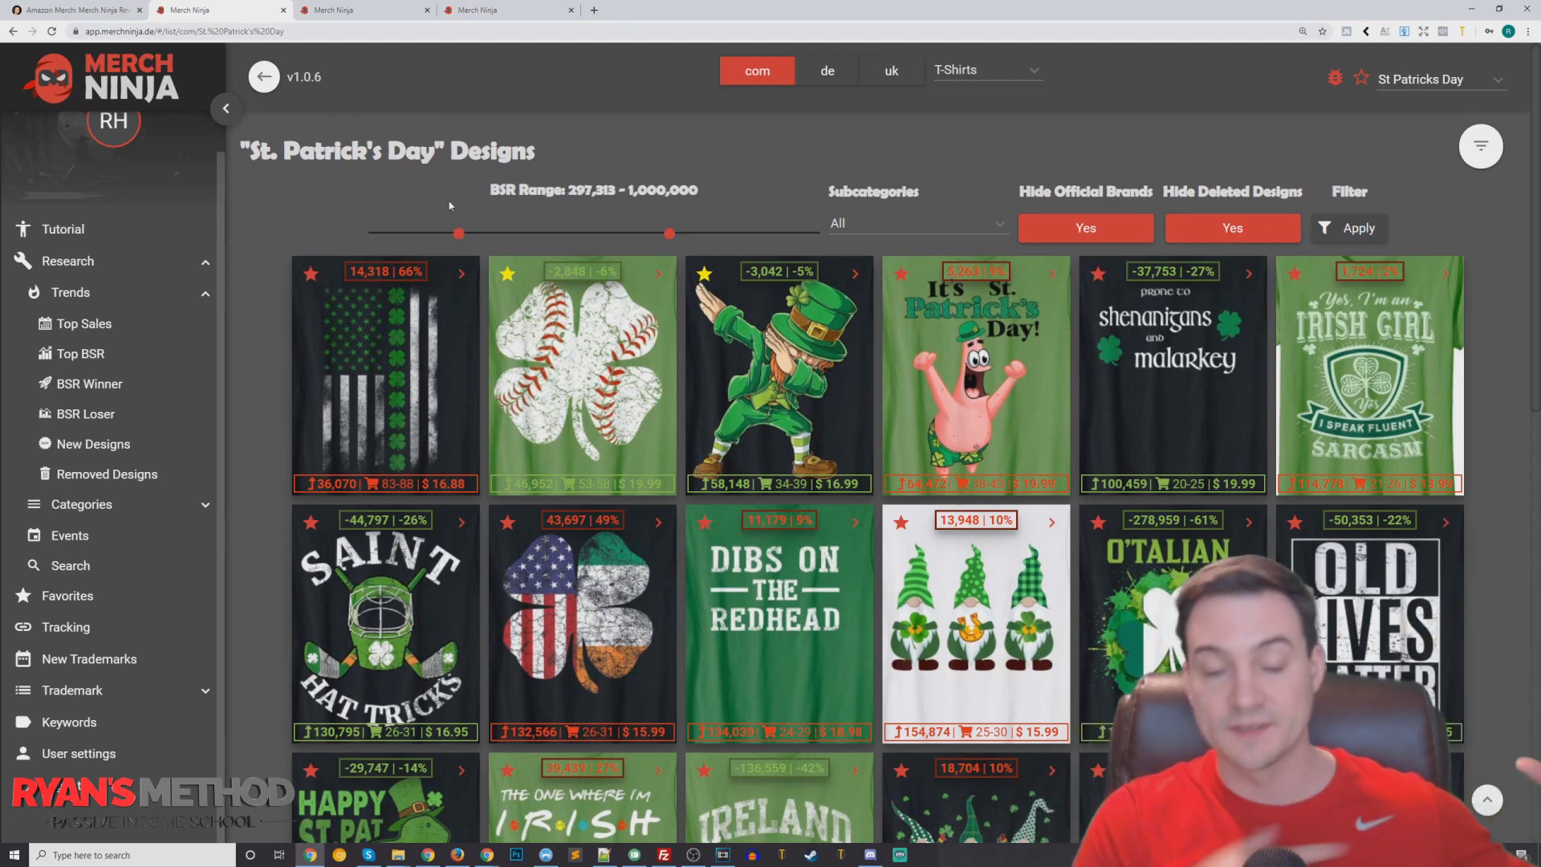
left_click_drag(460, 231, 447, 235)
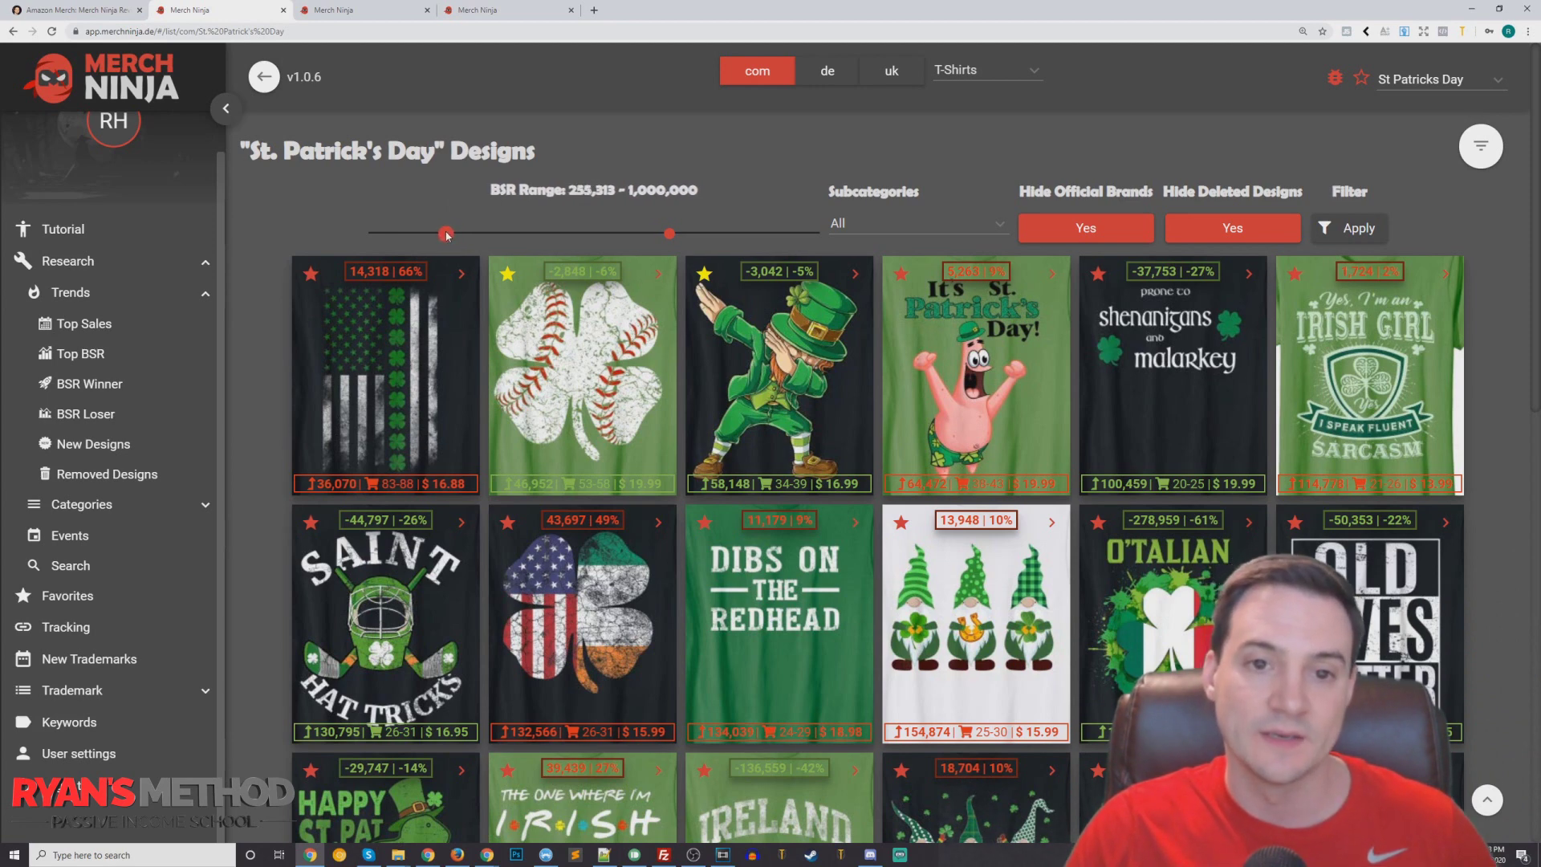
mouse_move(671, 235)
left_mouse_down()
mouse_move(653, 234)
mouse_move(677, 235)
left_mouse_up()
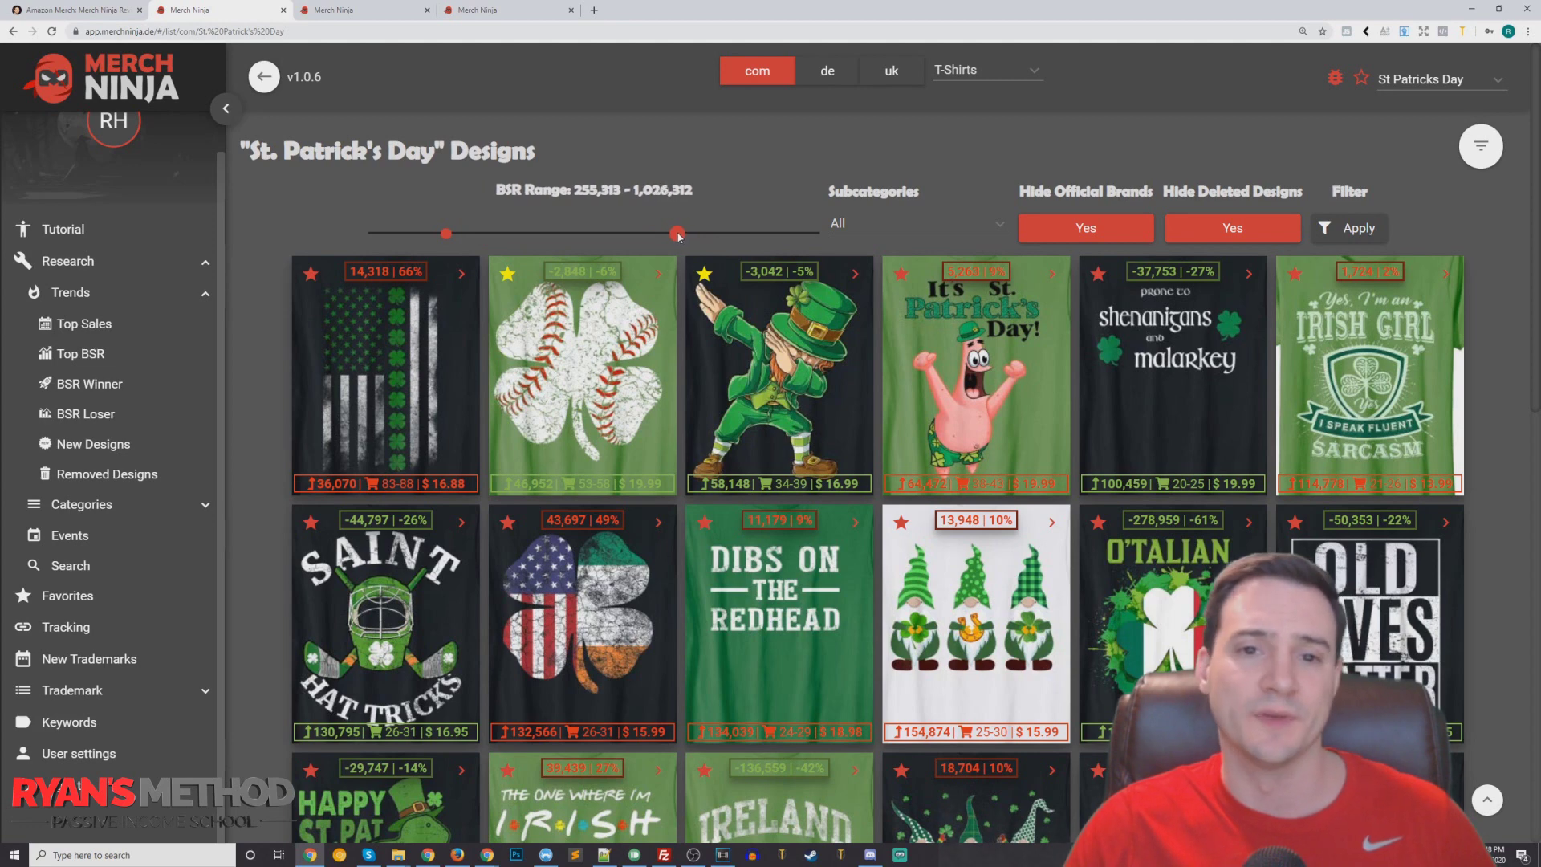
left_click(1367, 230)
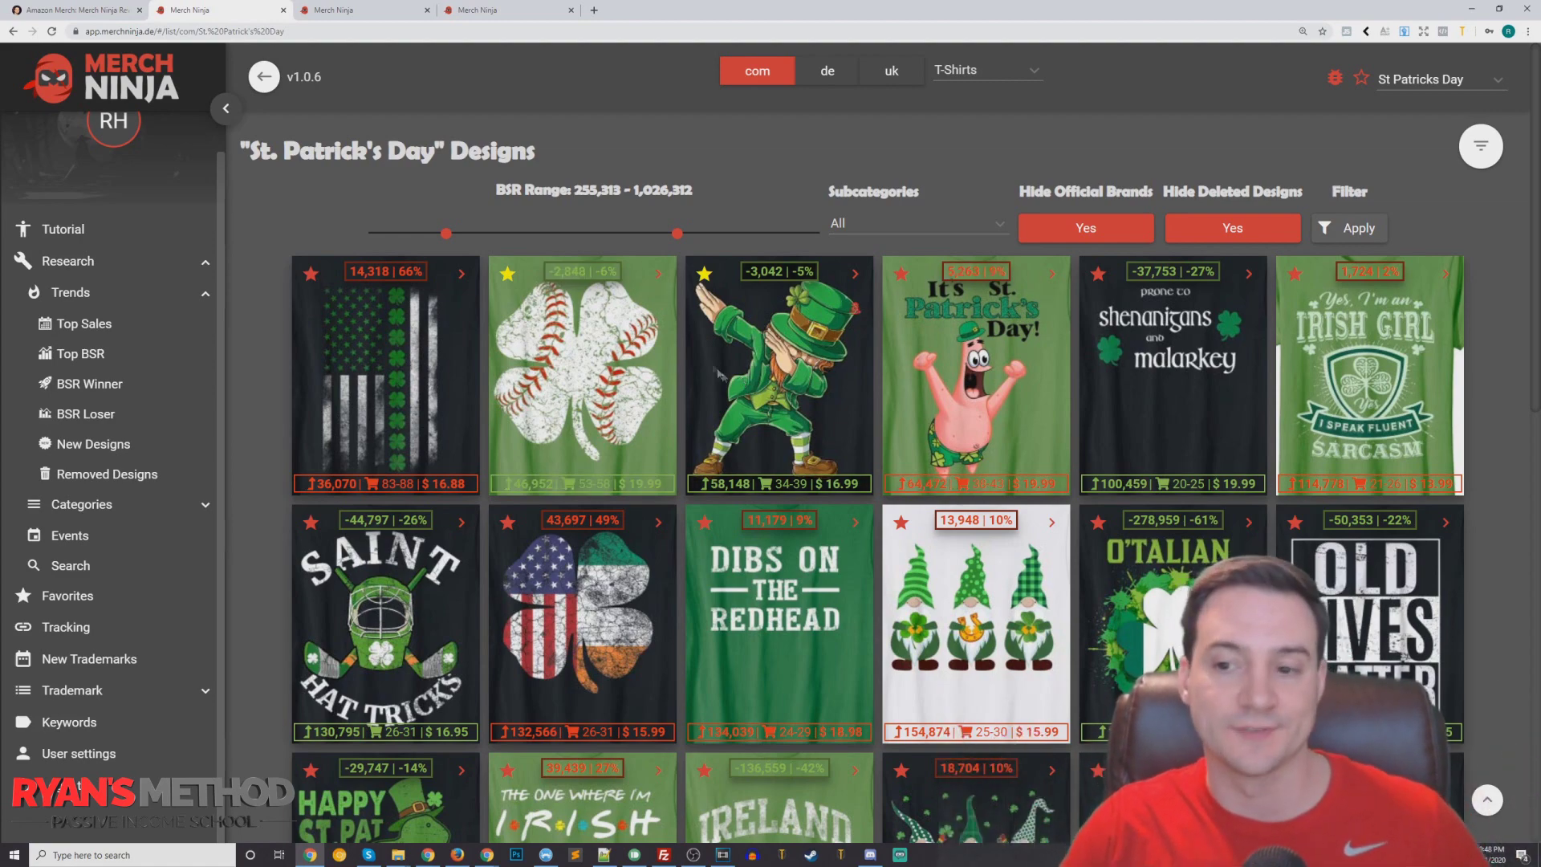
scroll(732, 384, "down", 3)
scroll(745, 397, "down", 6)
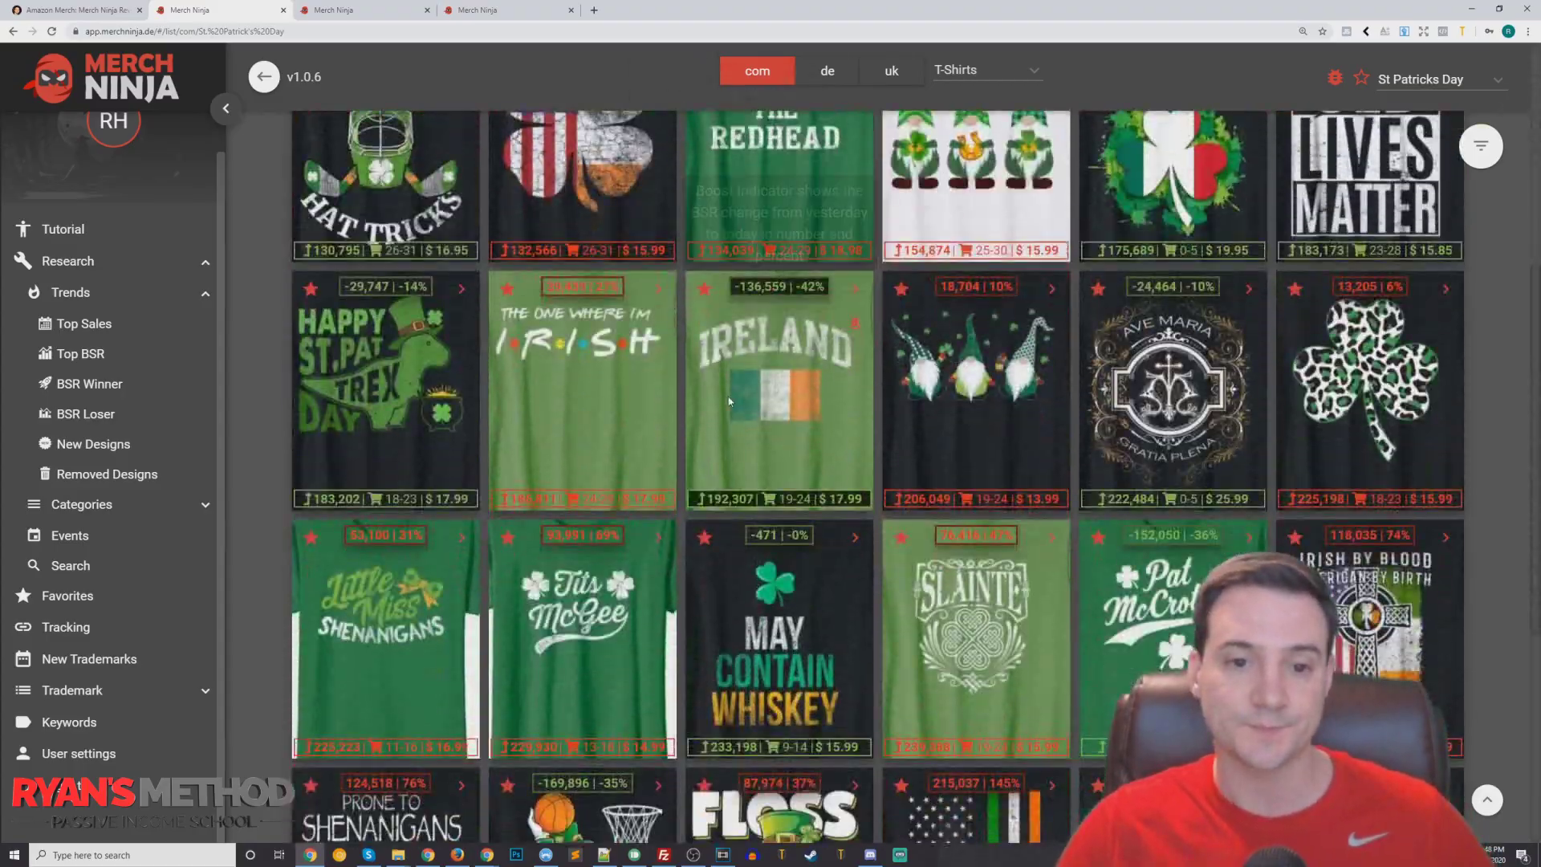
scroll(707, 423, "down", 2)
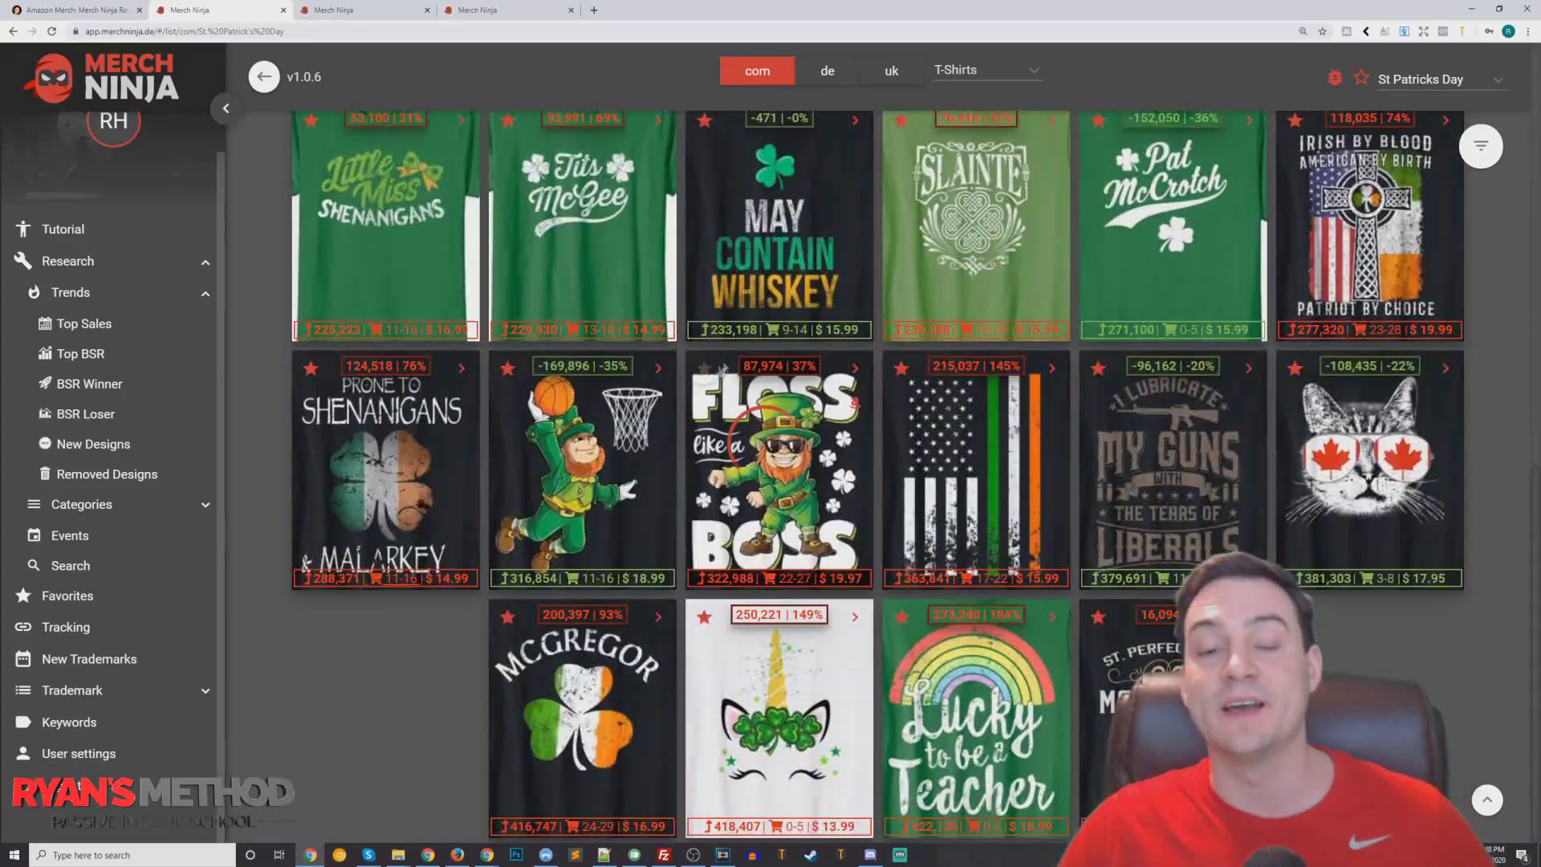
scroll(679, 475, "up", 3)
scroll(679, 475, "up", 8)
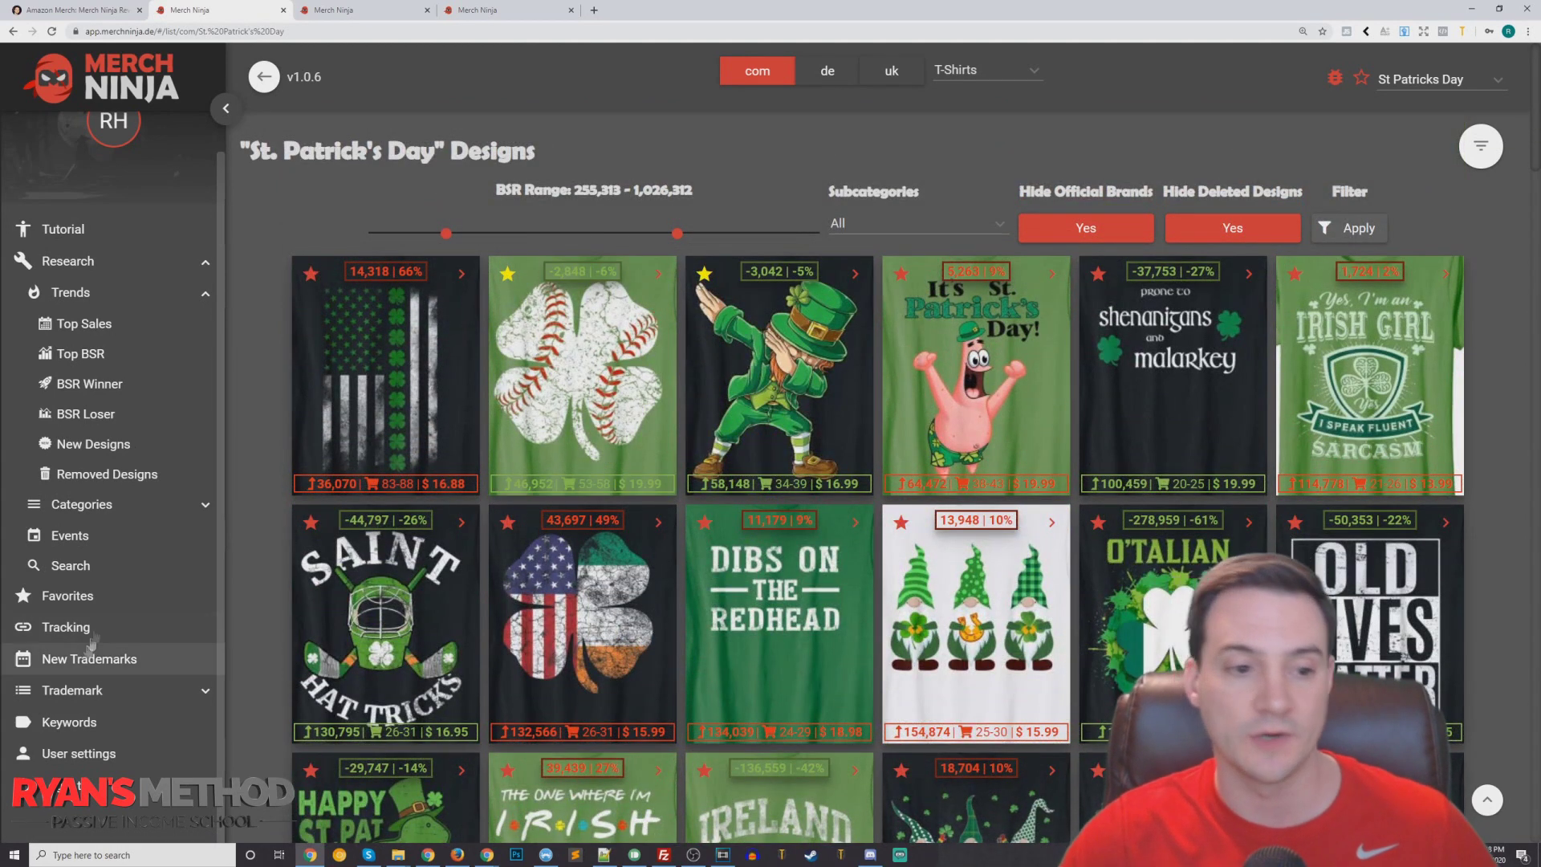
Open the design search page and switch through the de and uk marketplaces back to com.
left_click(65, 566)
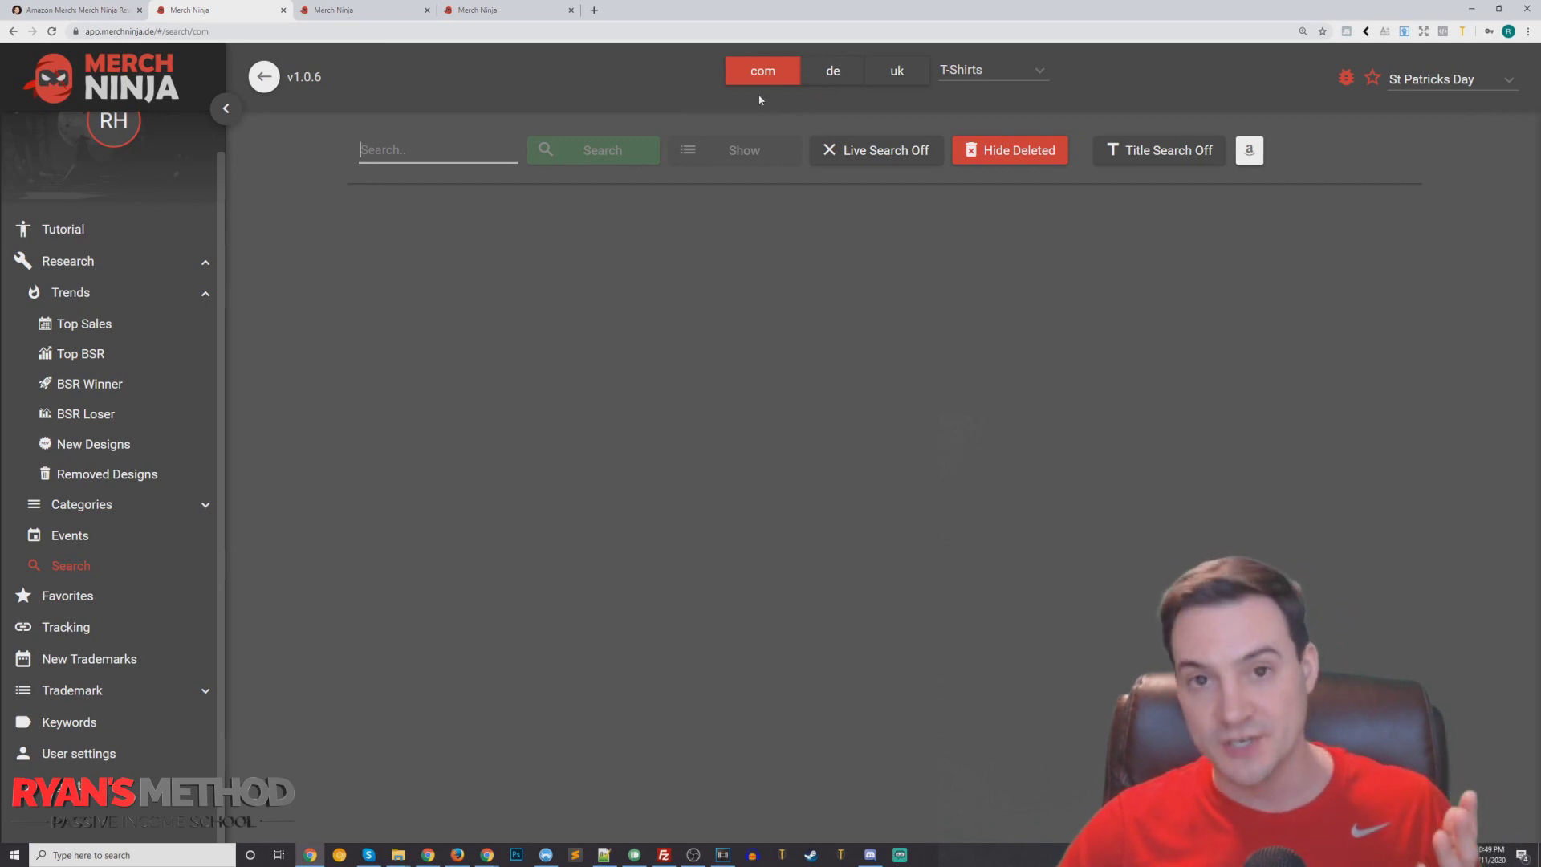
left_click(838, 78)
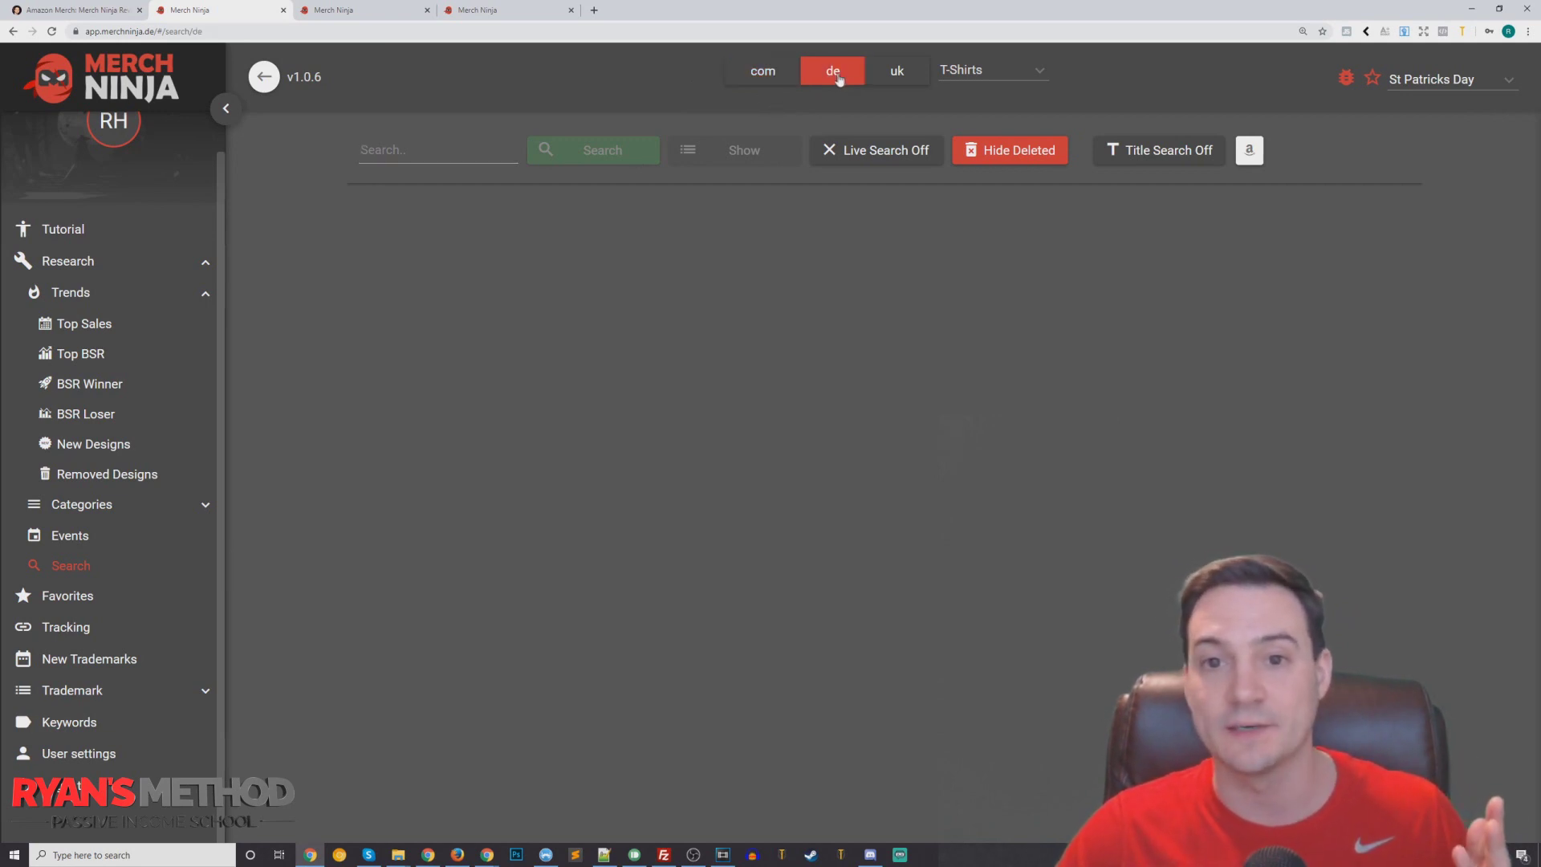
left_click(907, 78)
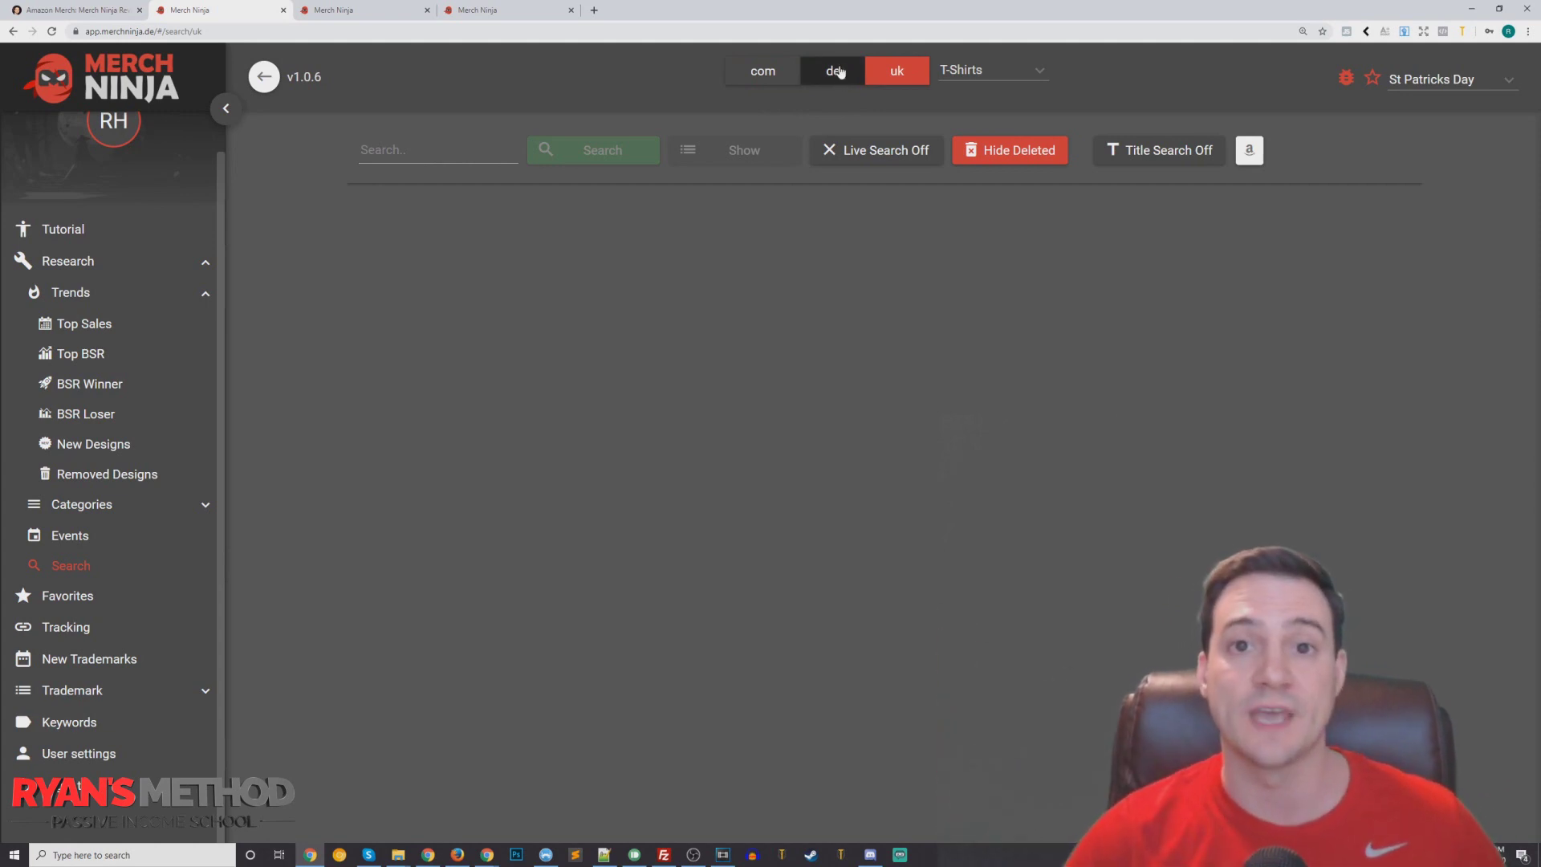
left_click(767, 72)
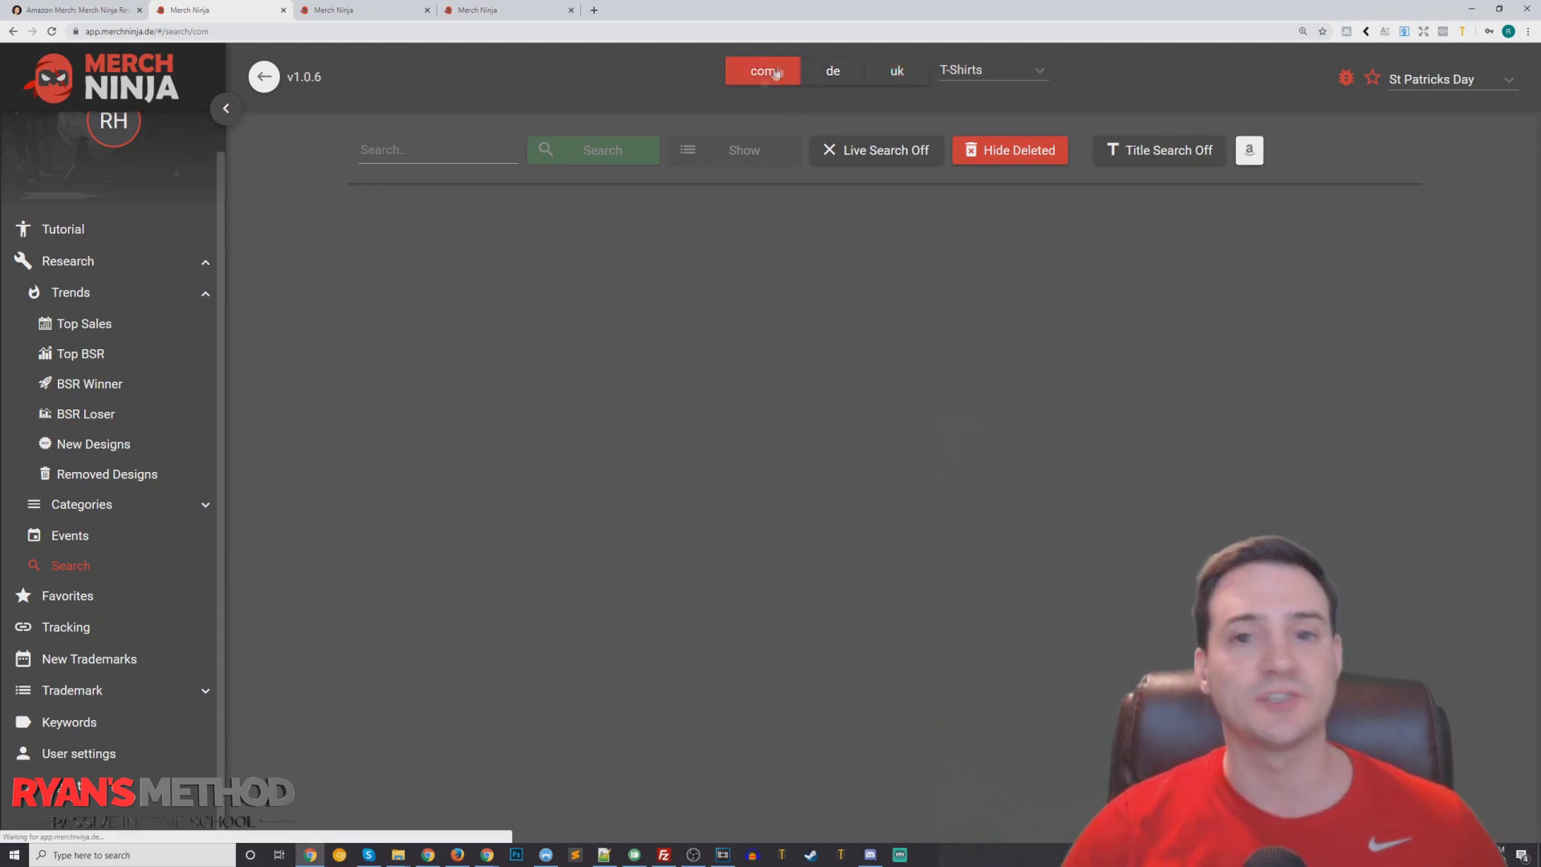
Search the com marketplace for the exact phrase "st patricks day".
left_click(414, 150)
type("t")
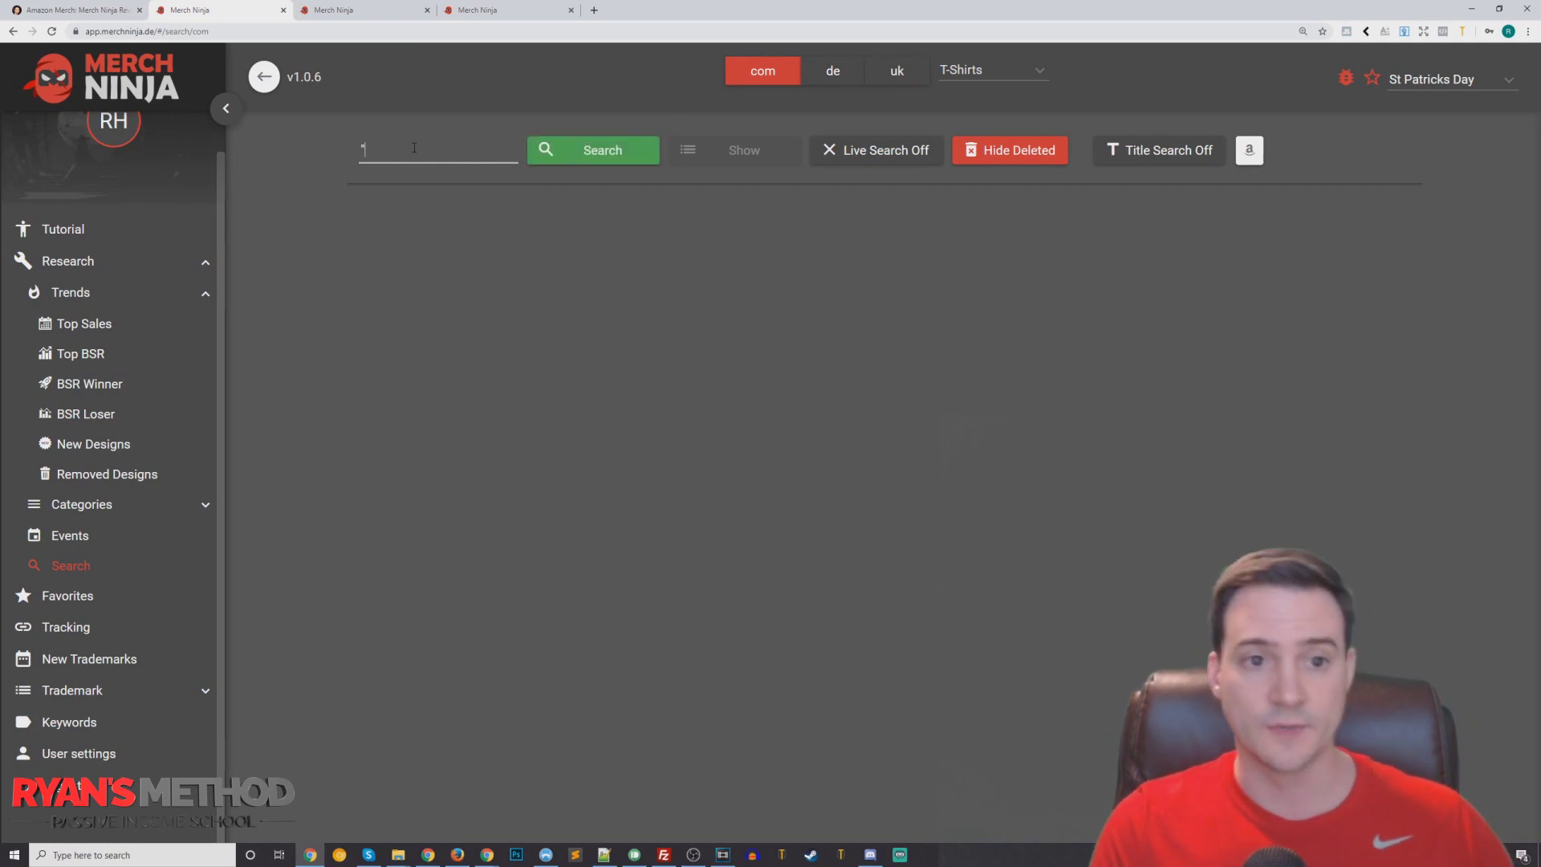
key("BackSpace")
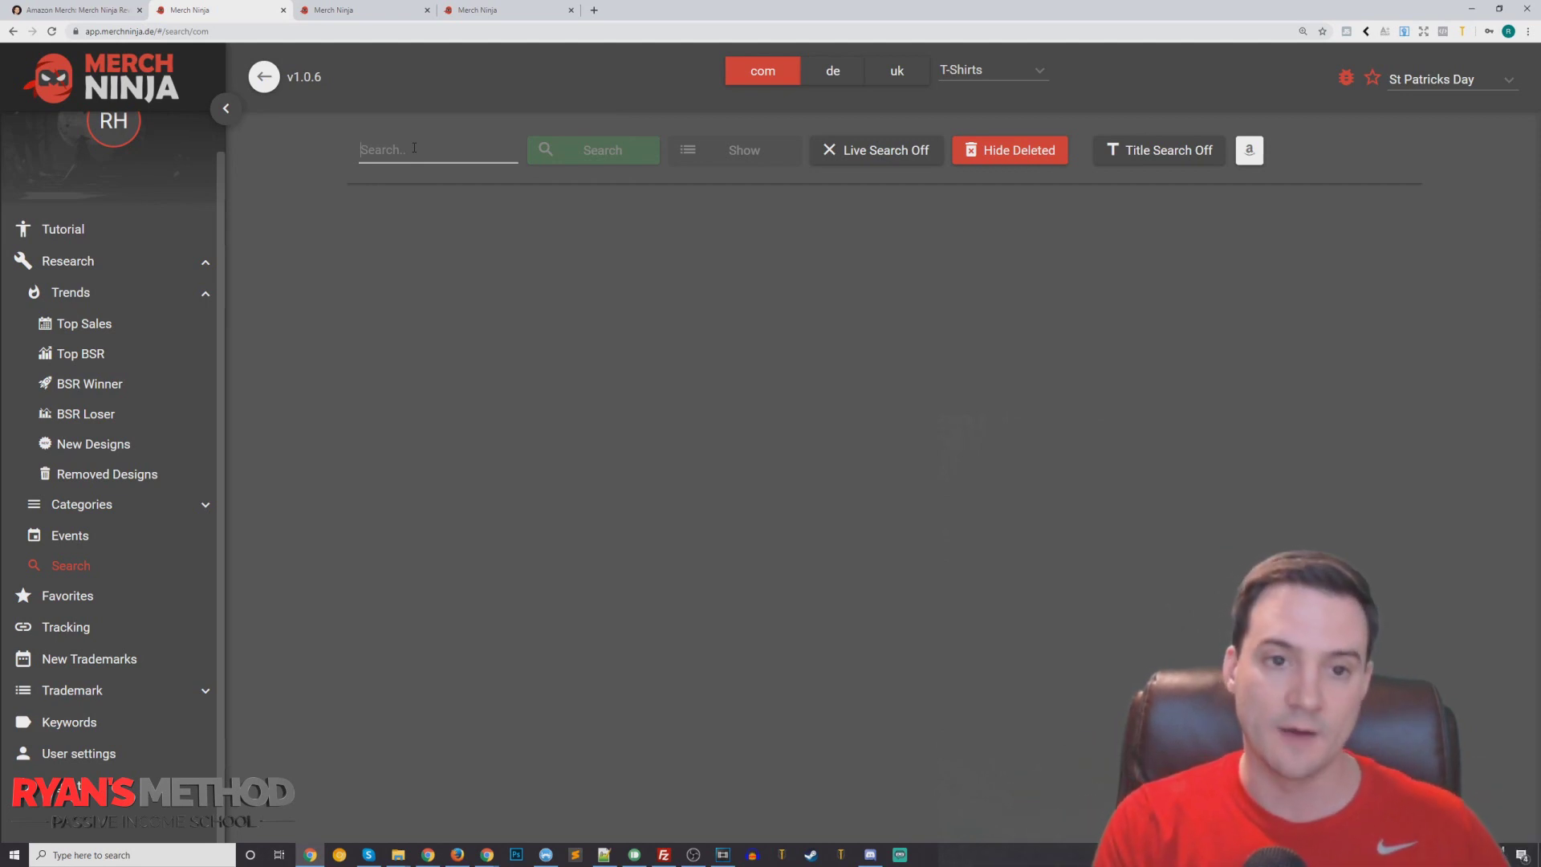
type("t")
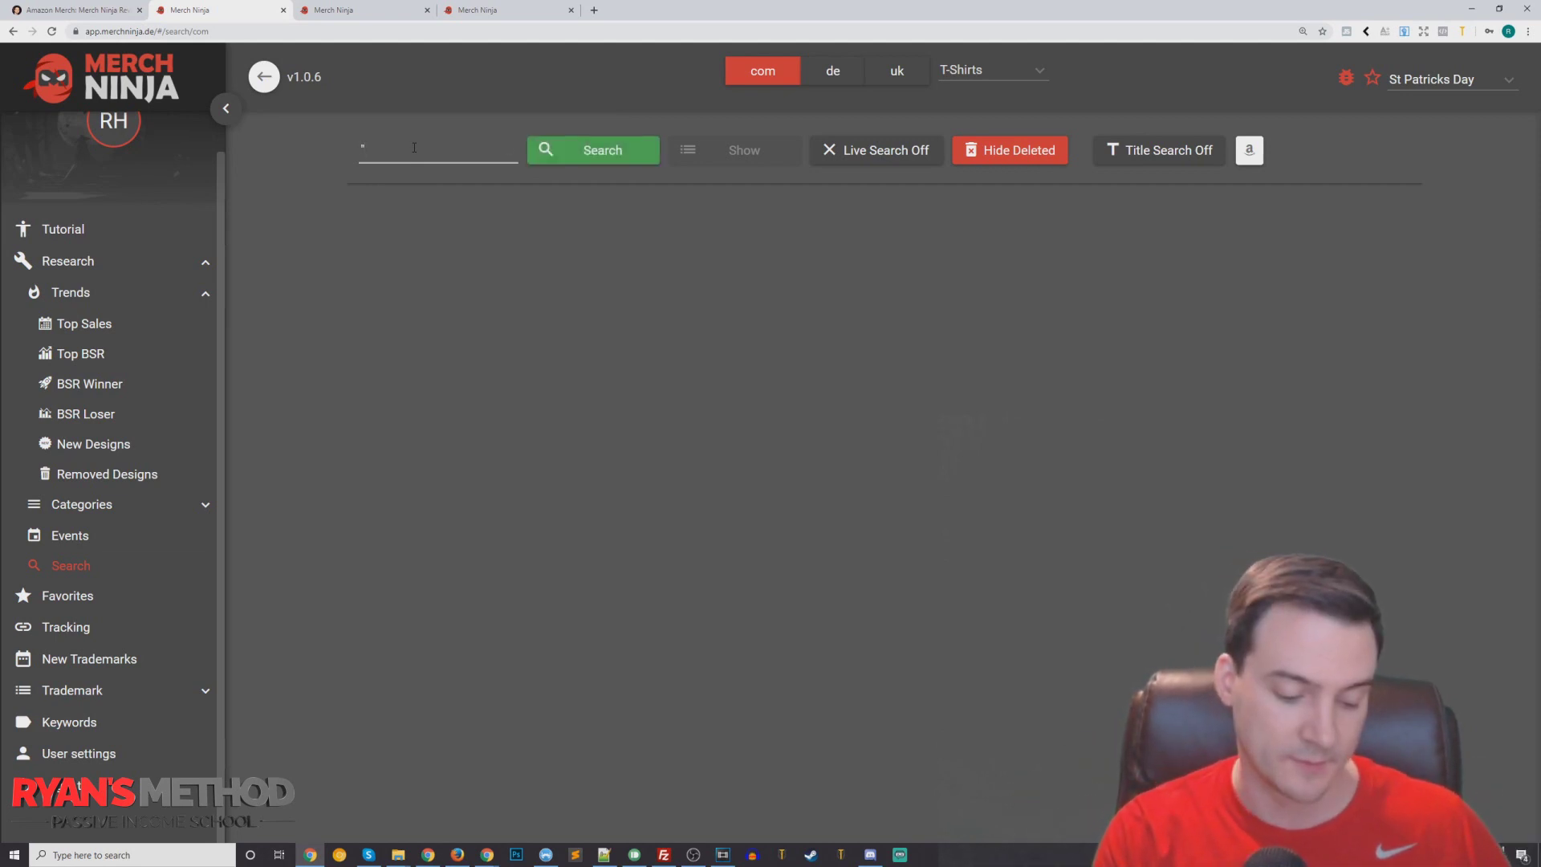
type(" patricks day\"")
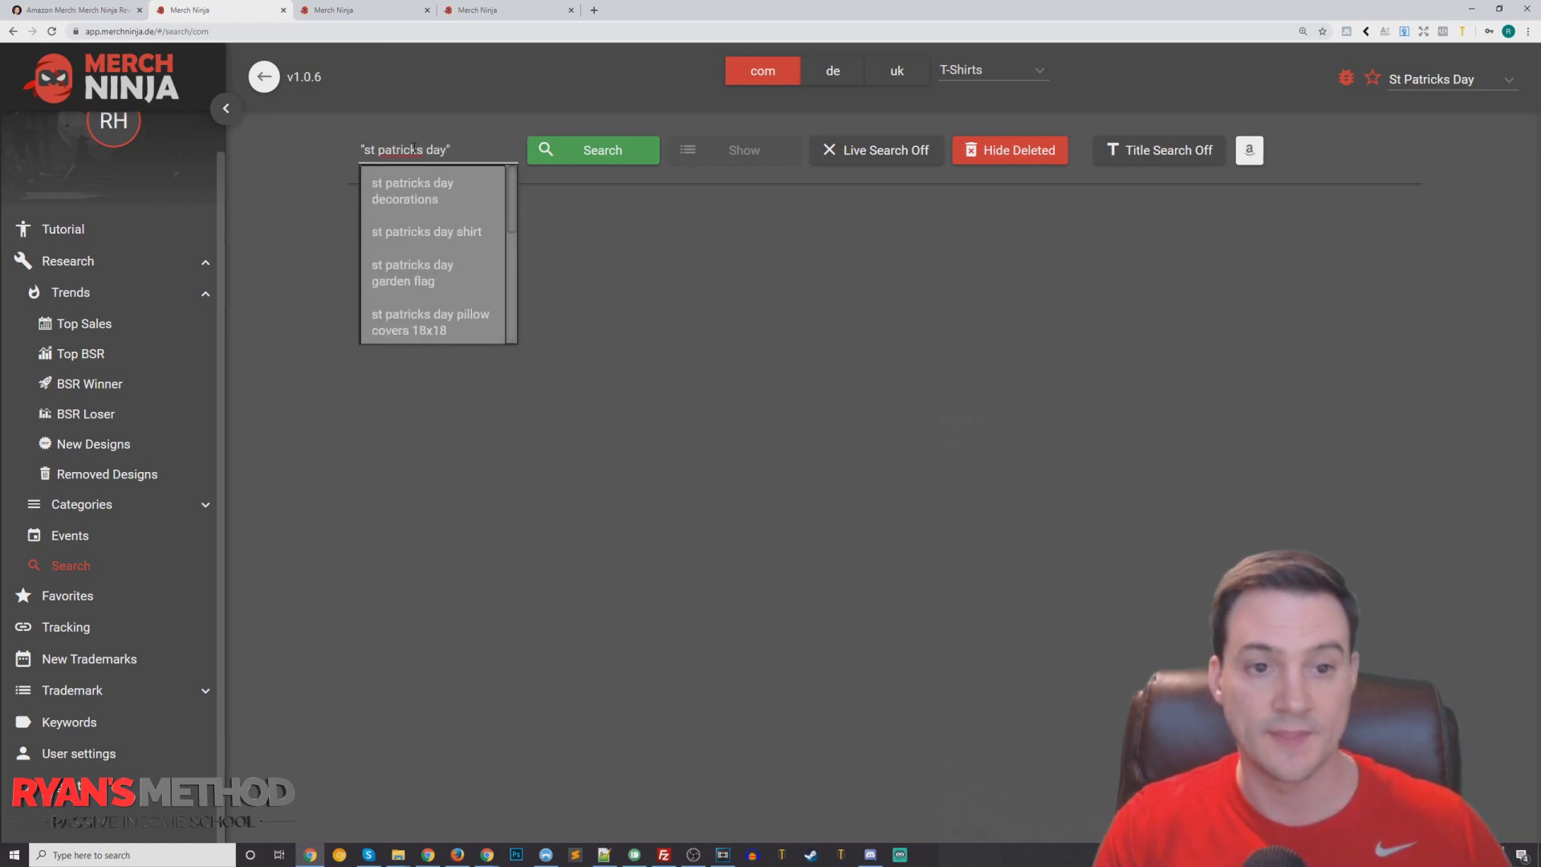
left_click(630, 156)
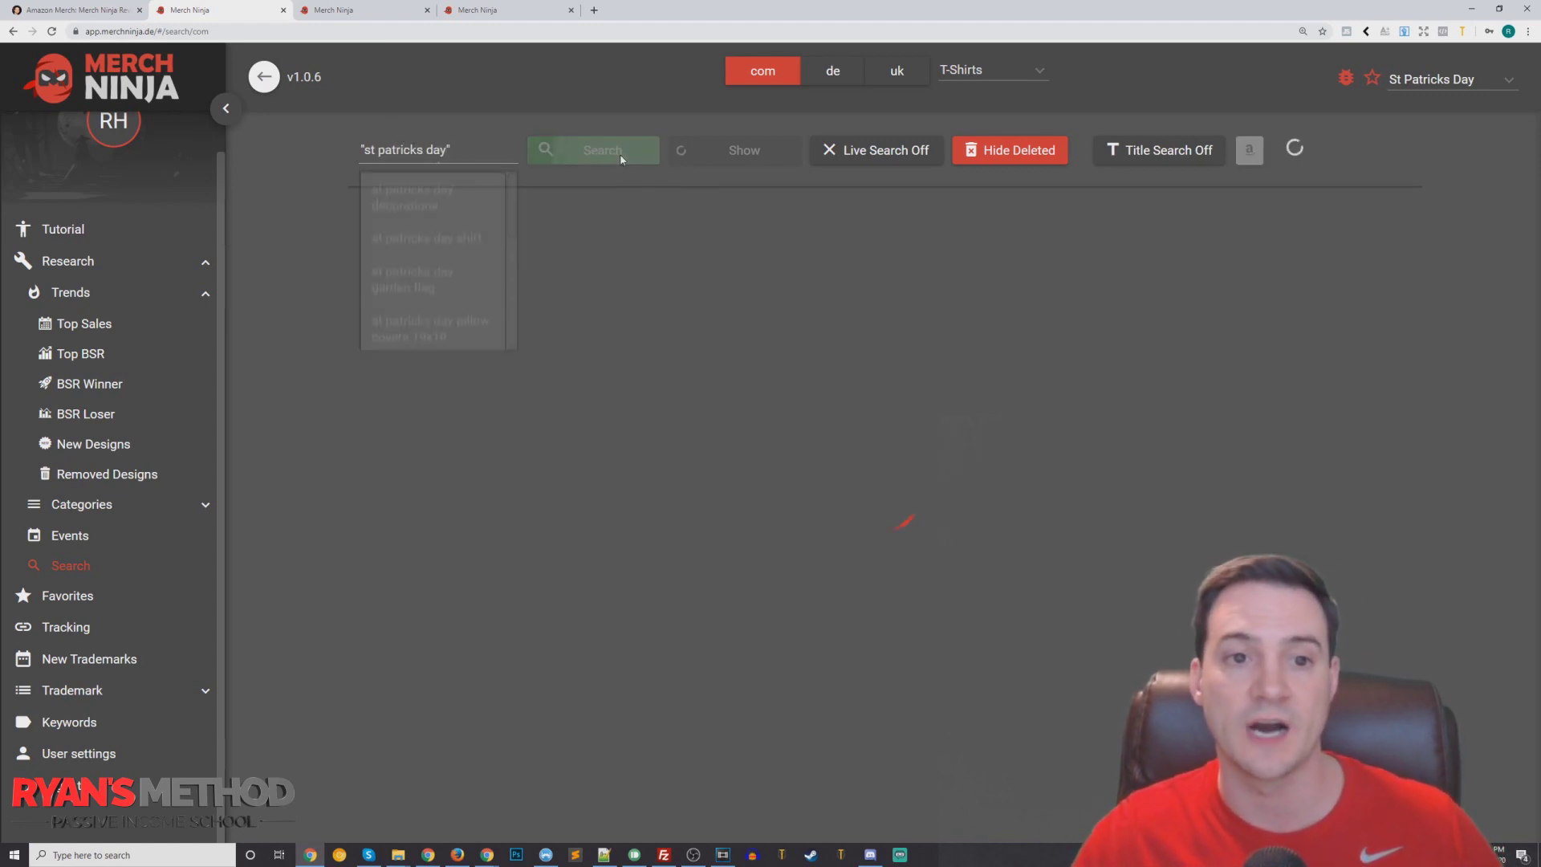
Examine the Baseball St Patricks Day shirt's title, price, BSR, brand, bullet points and boost indicator, and open its Amazon listing.
triple_click(490, 151)
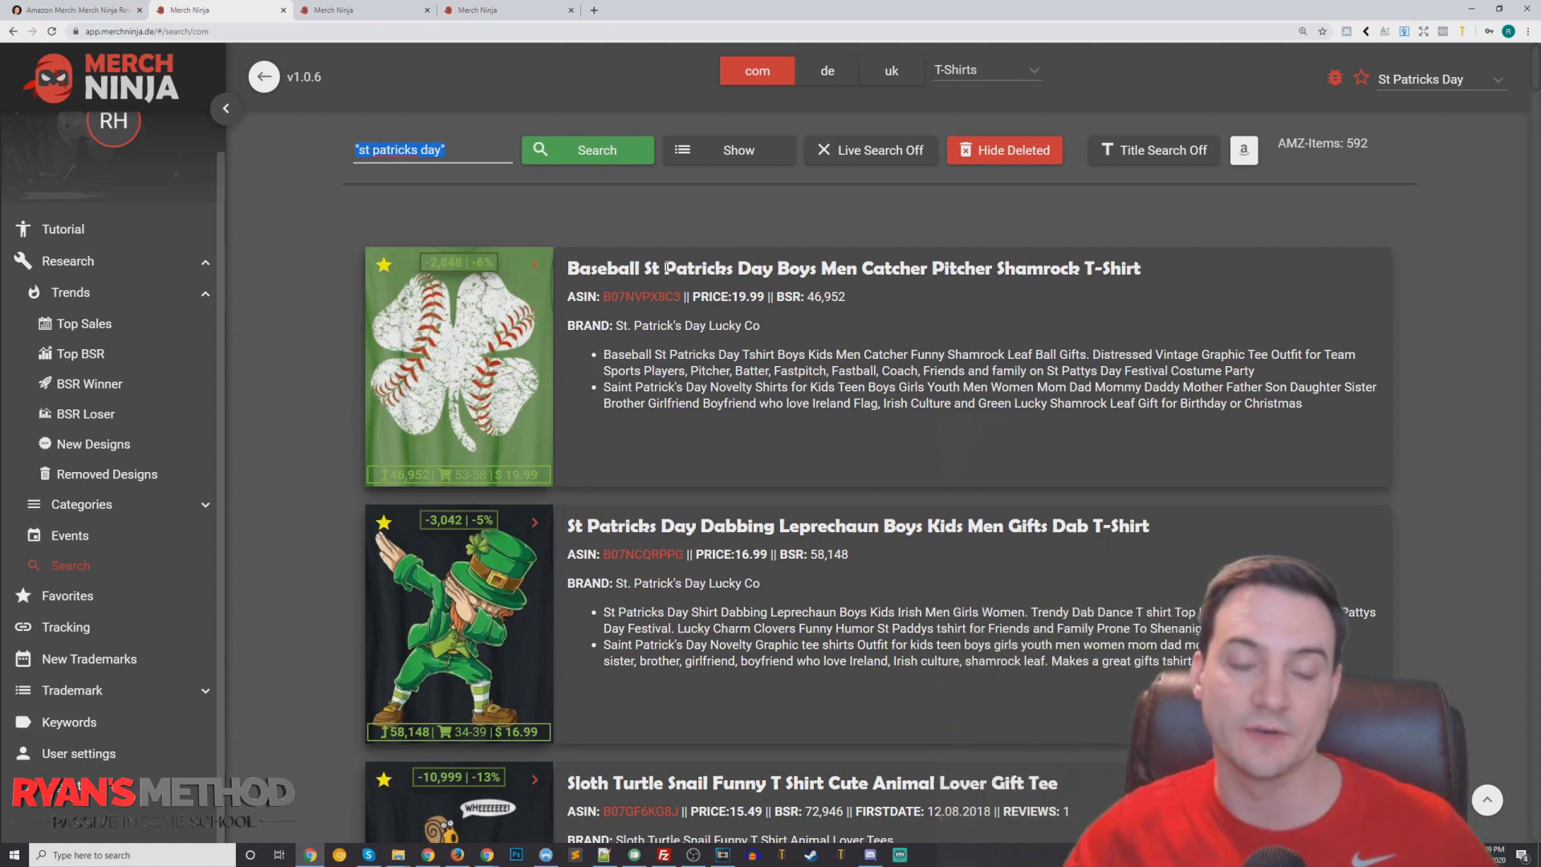
left_click_drag(576, 269, 1140, 269)
left_click_drag(846, 297, 746, 297)
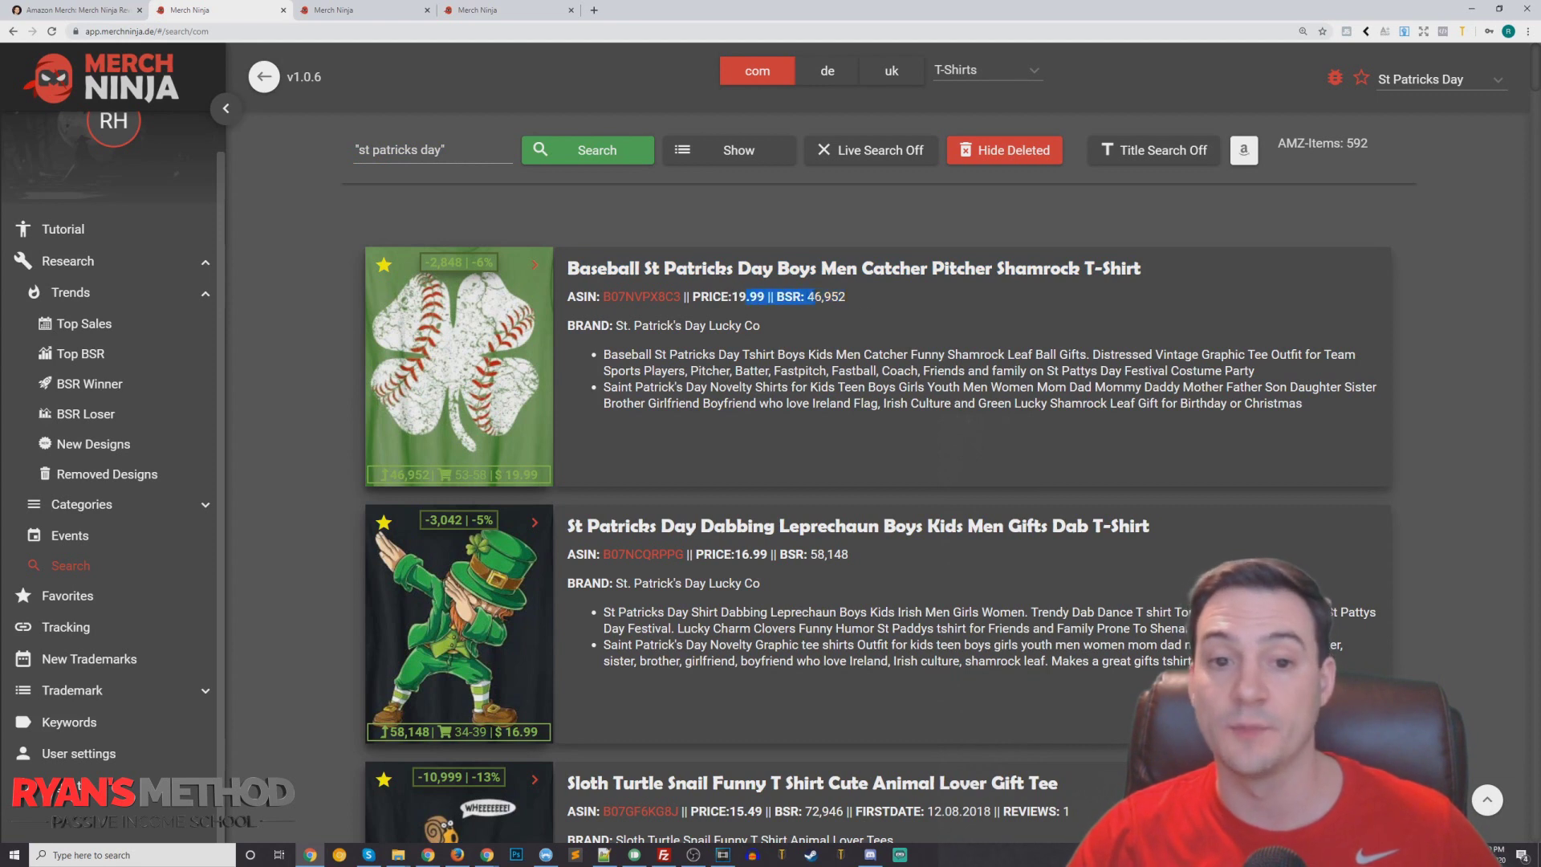
left_click_drag(614, 325, 757, 325)
left_click_drag(1256, 373, 1320, 412)
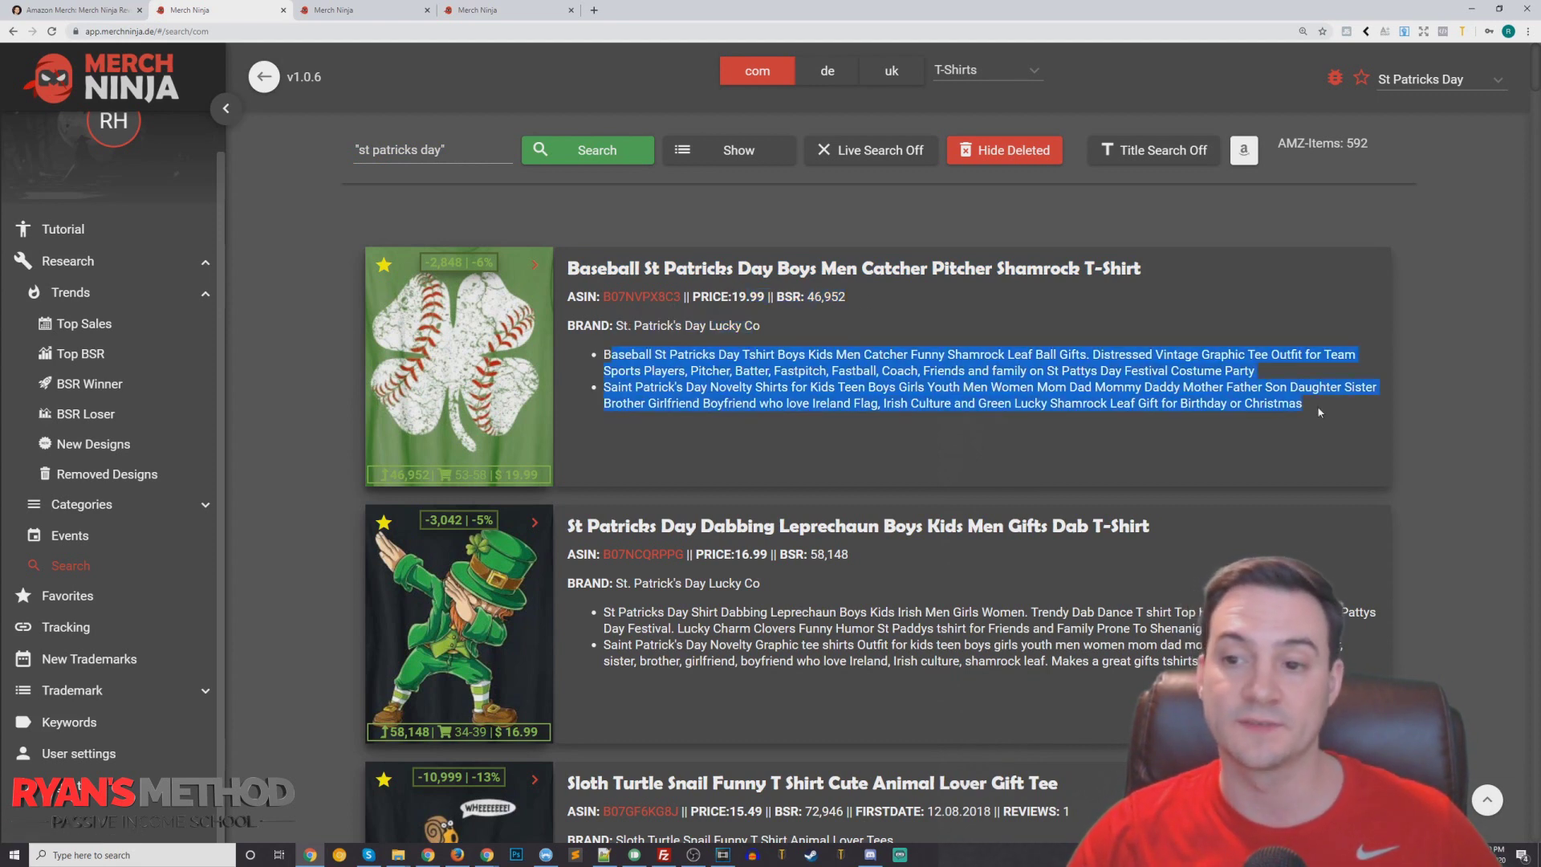
left_click(834, 399)
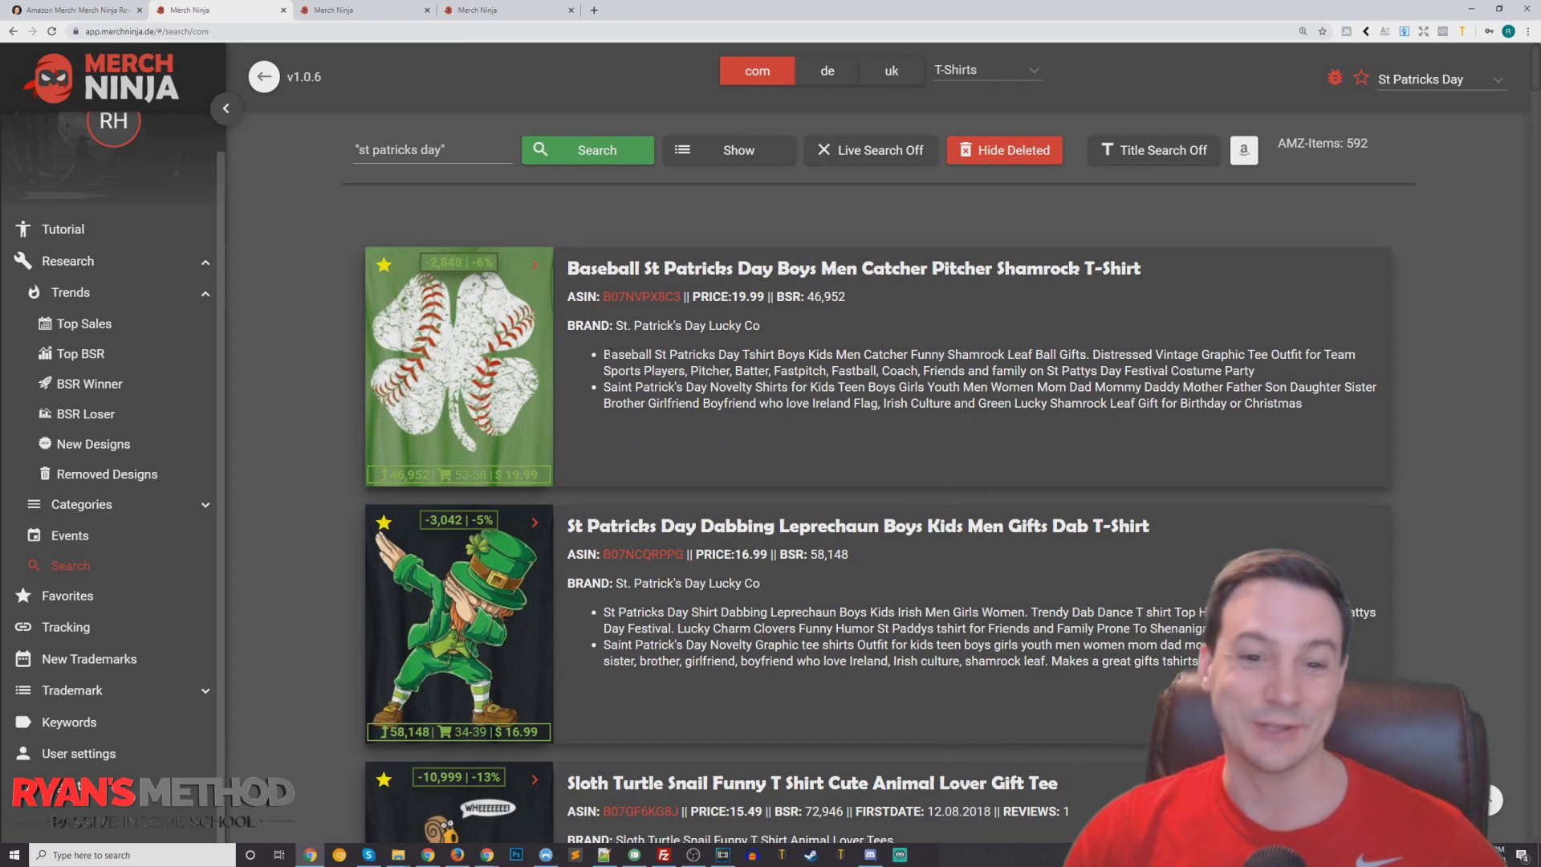
left_click_drag(603, 354, 1288, 373)
left_click(1278, 374)
mouse_move(467, 259)
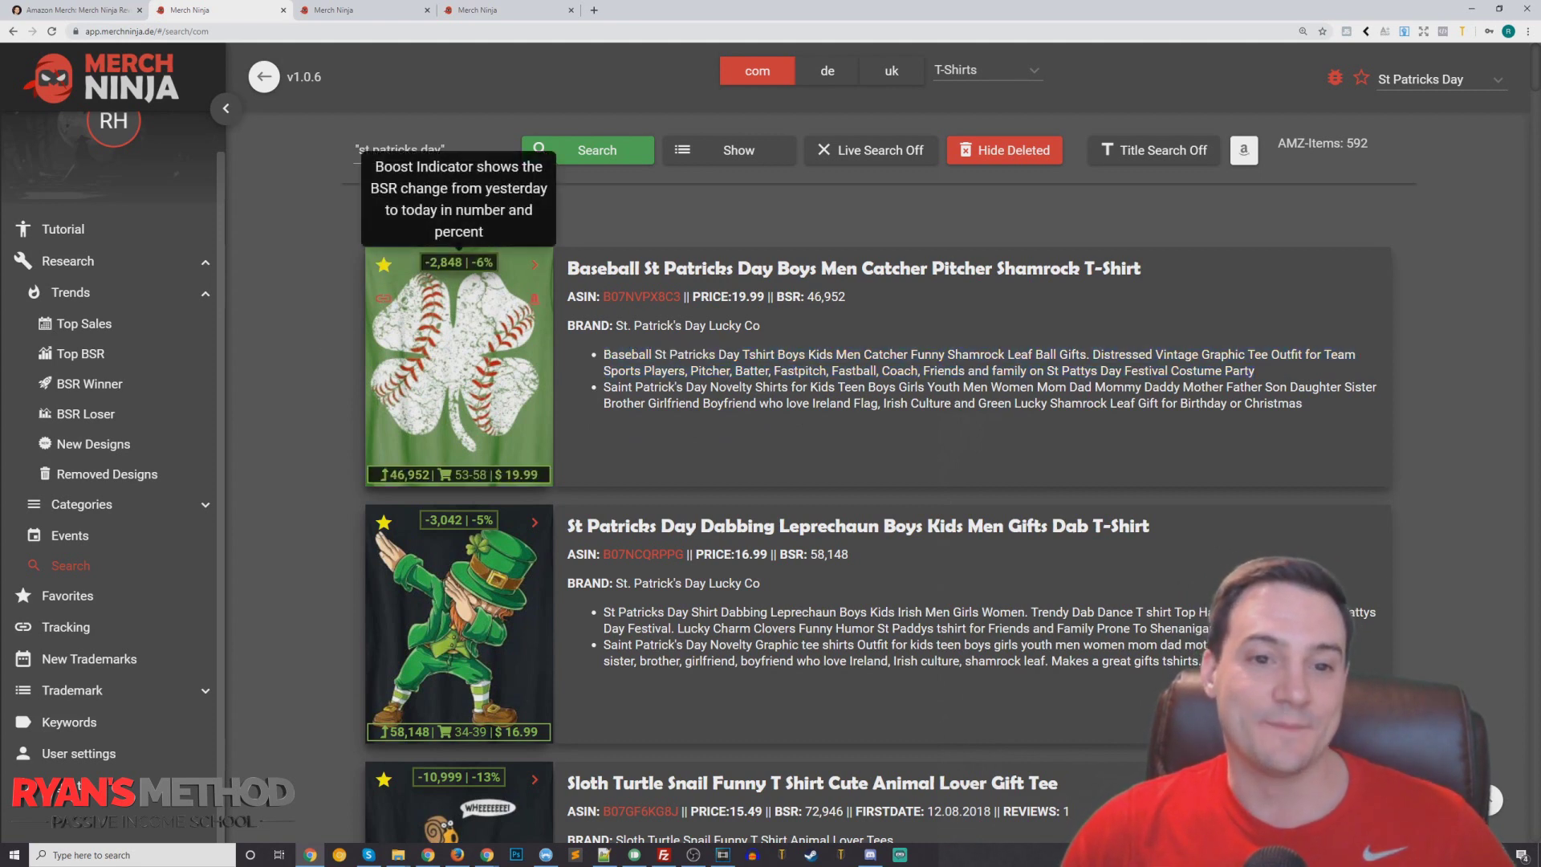
left_click(542, 309)
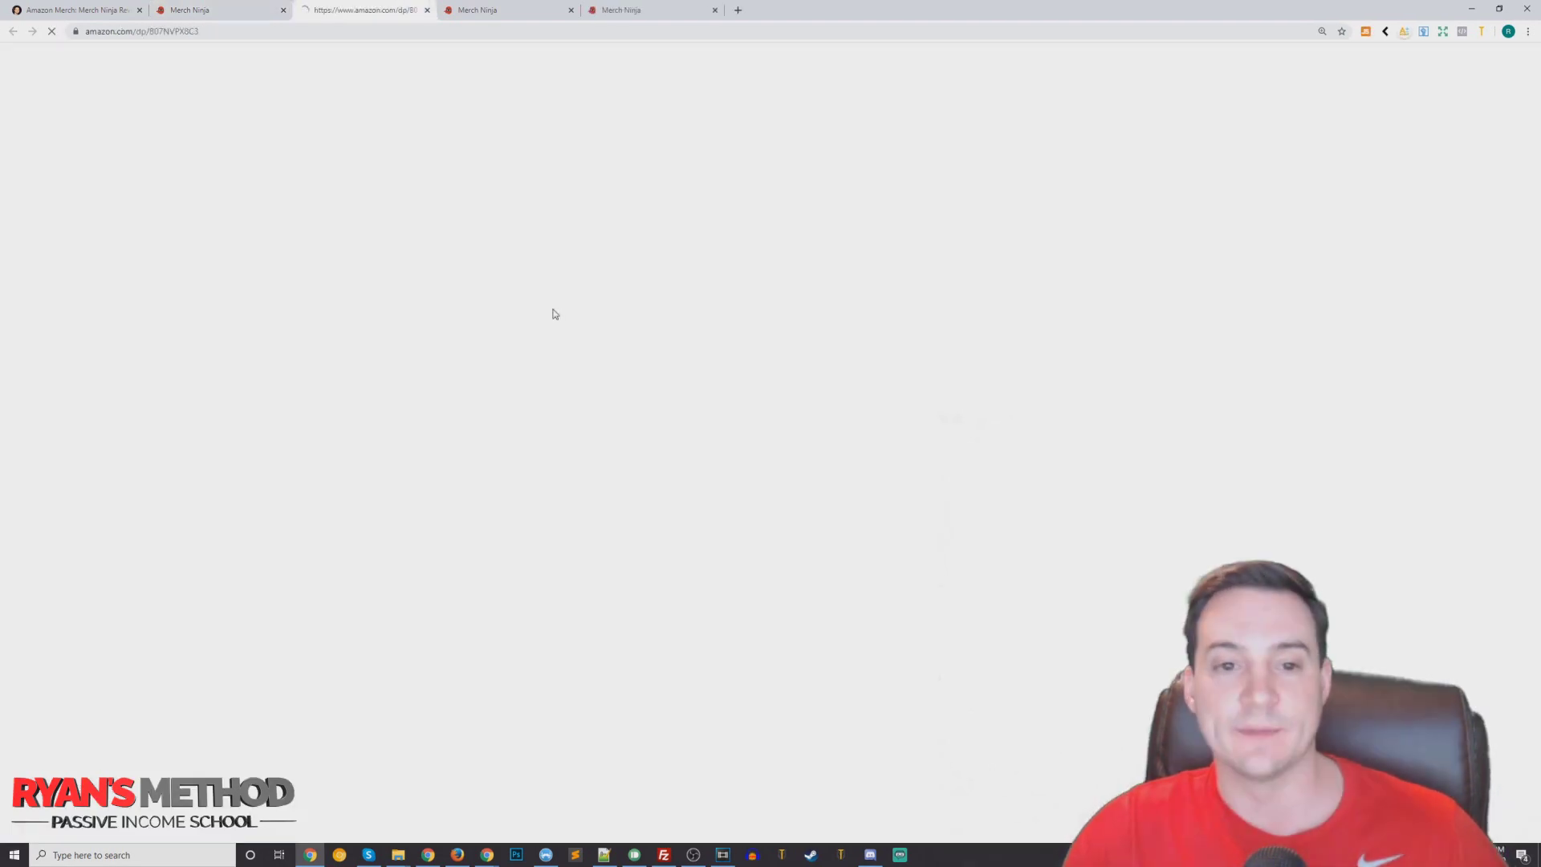
Close the Amazon listing, examine the Baseball St Patricks Day shirt's 30-day BSR history in its details, and return to the search results.
left_click(427, 10)
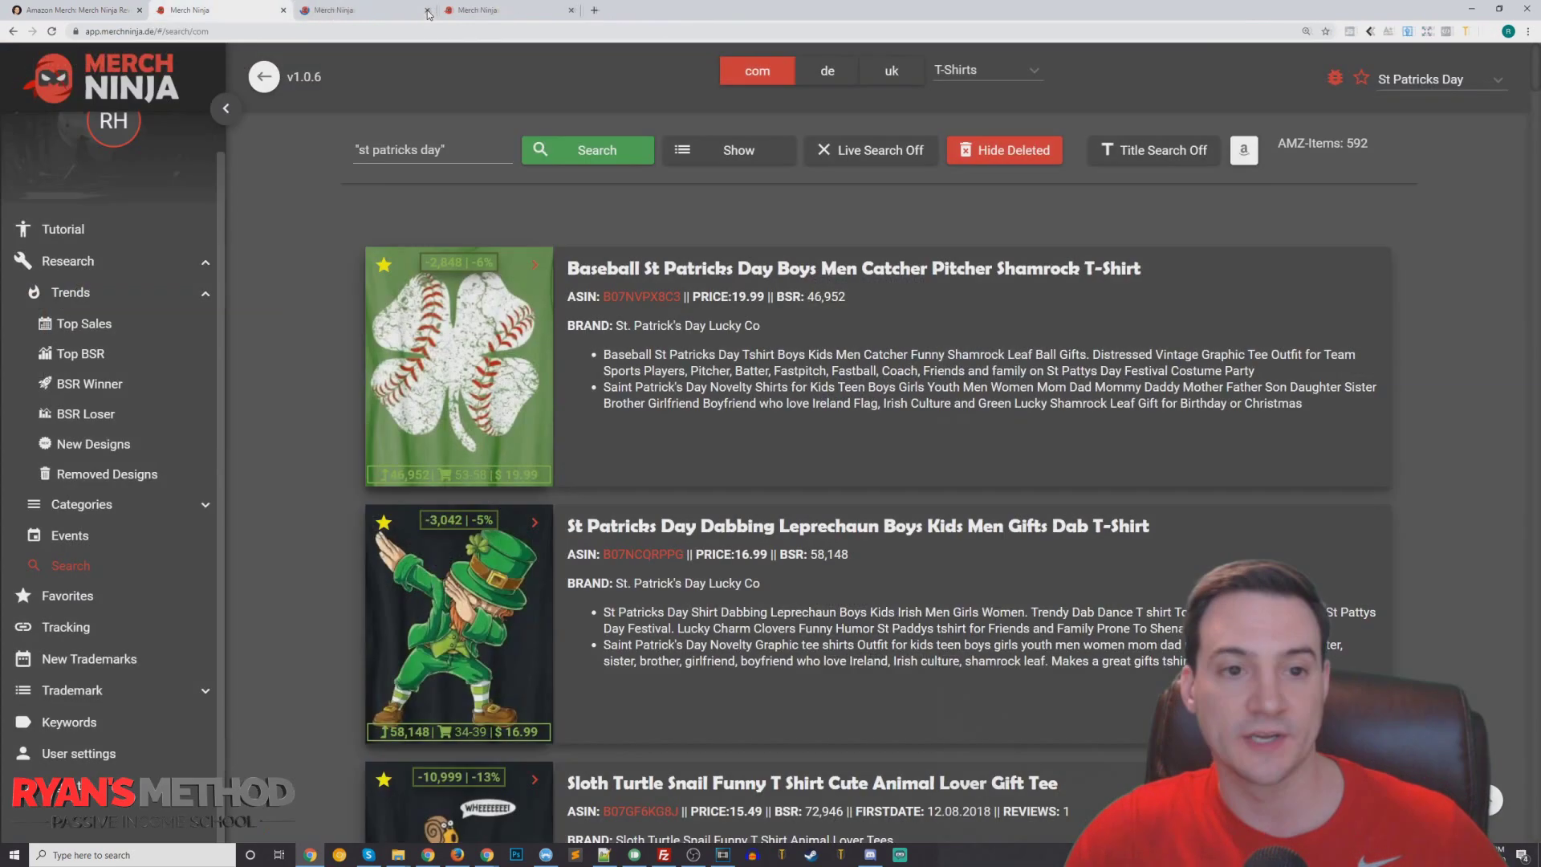
left_click(534, 271)
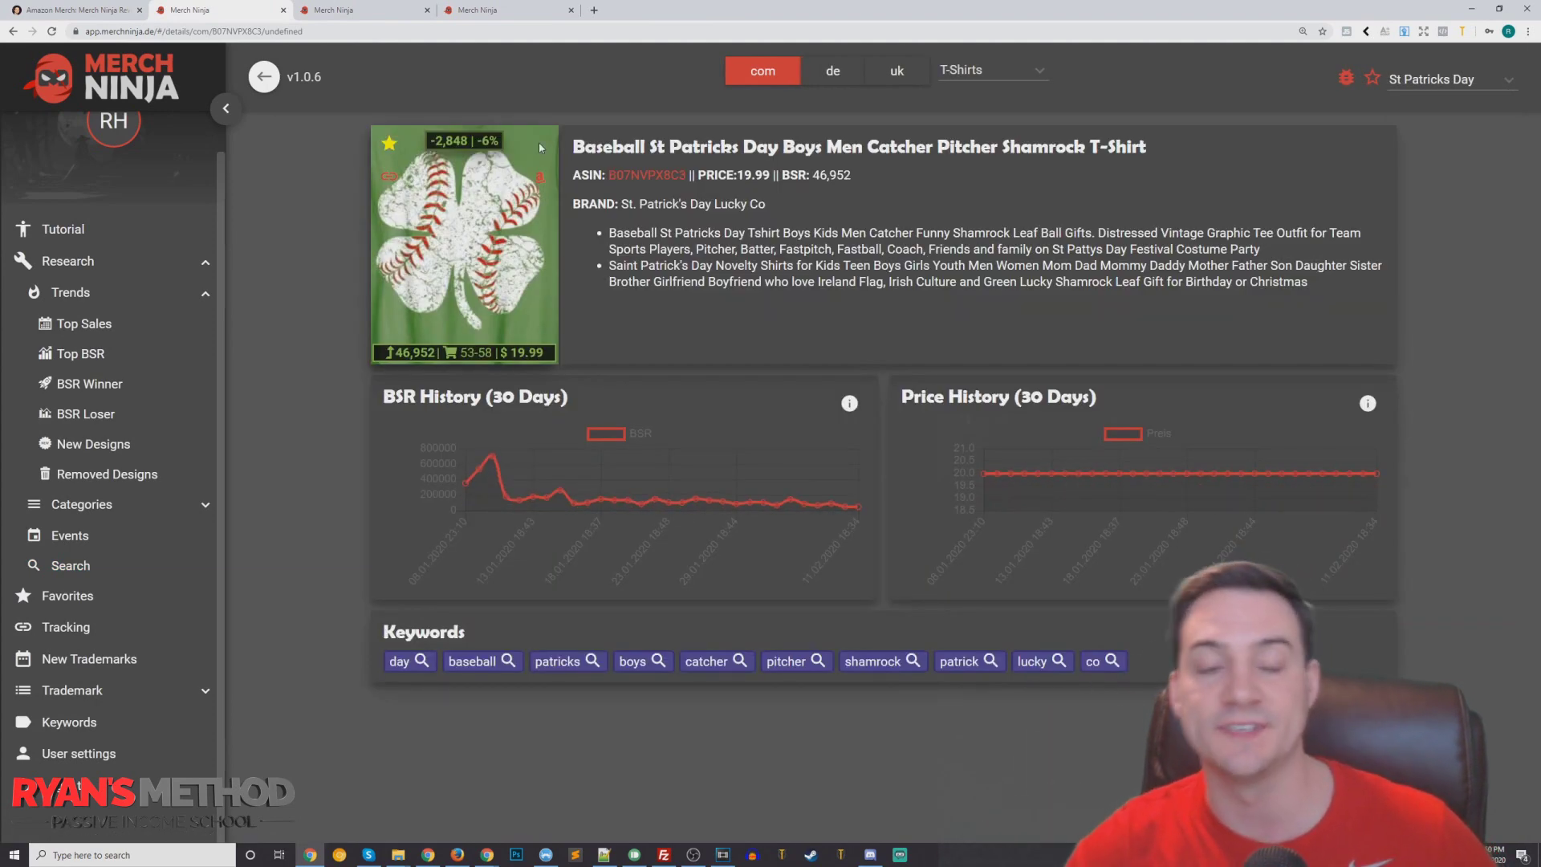
left_click_drag(382, 397, 572, 405)
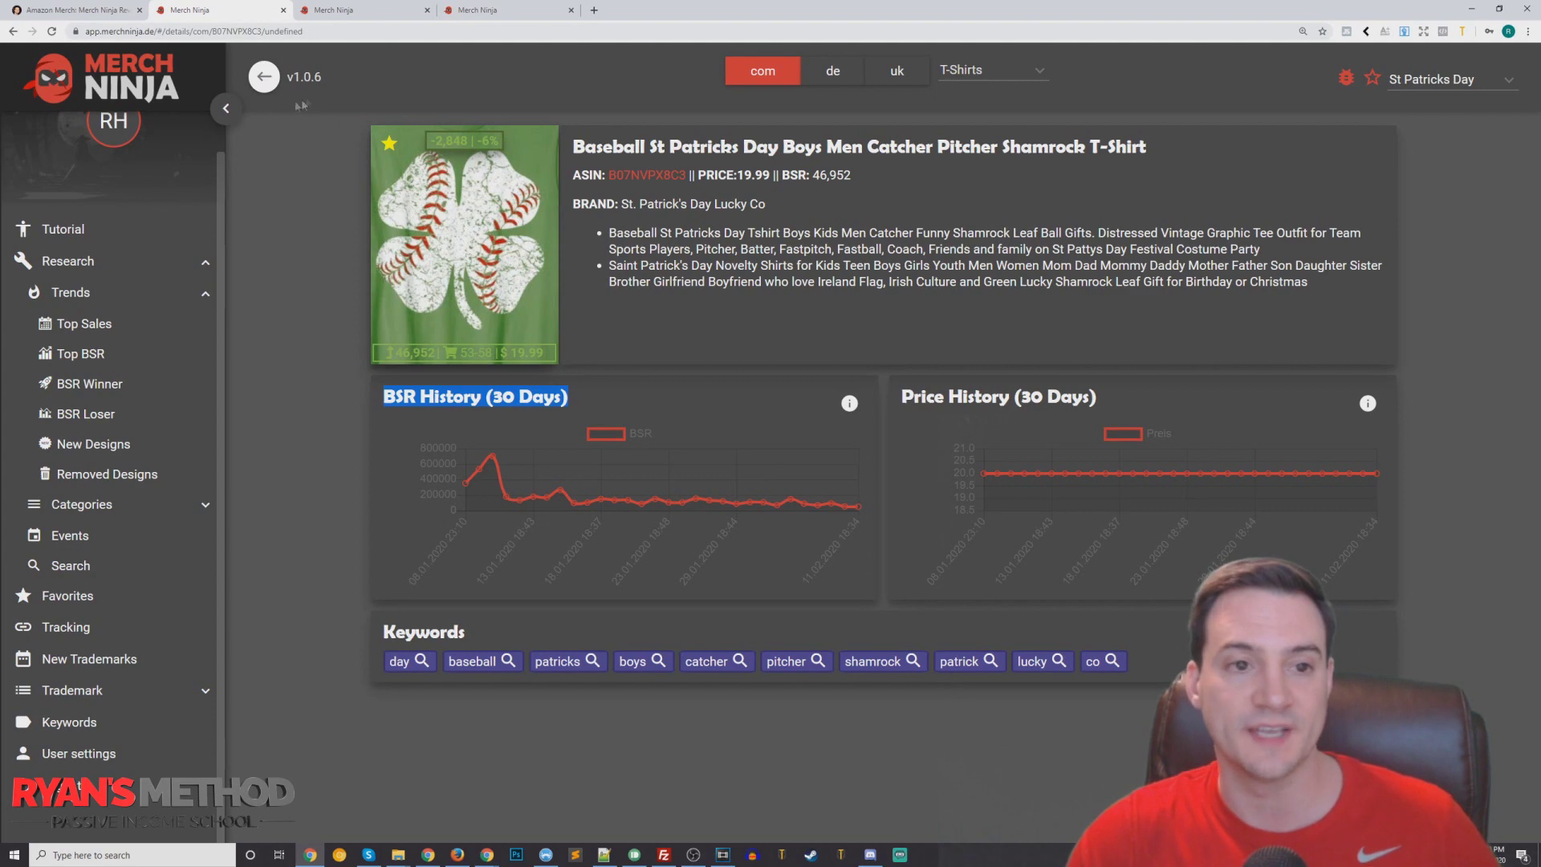
left_click(264, 76)
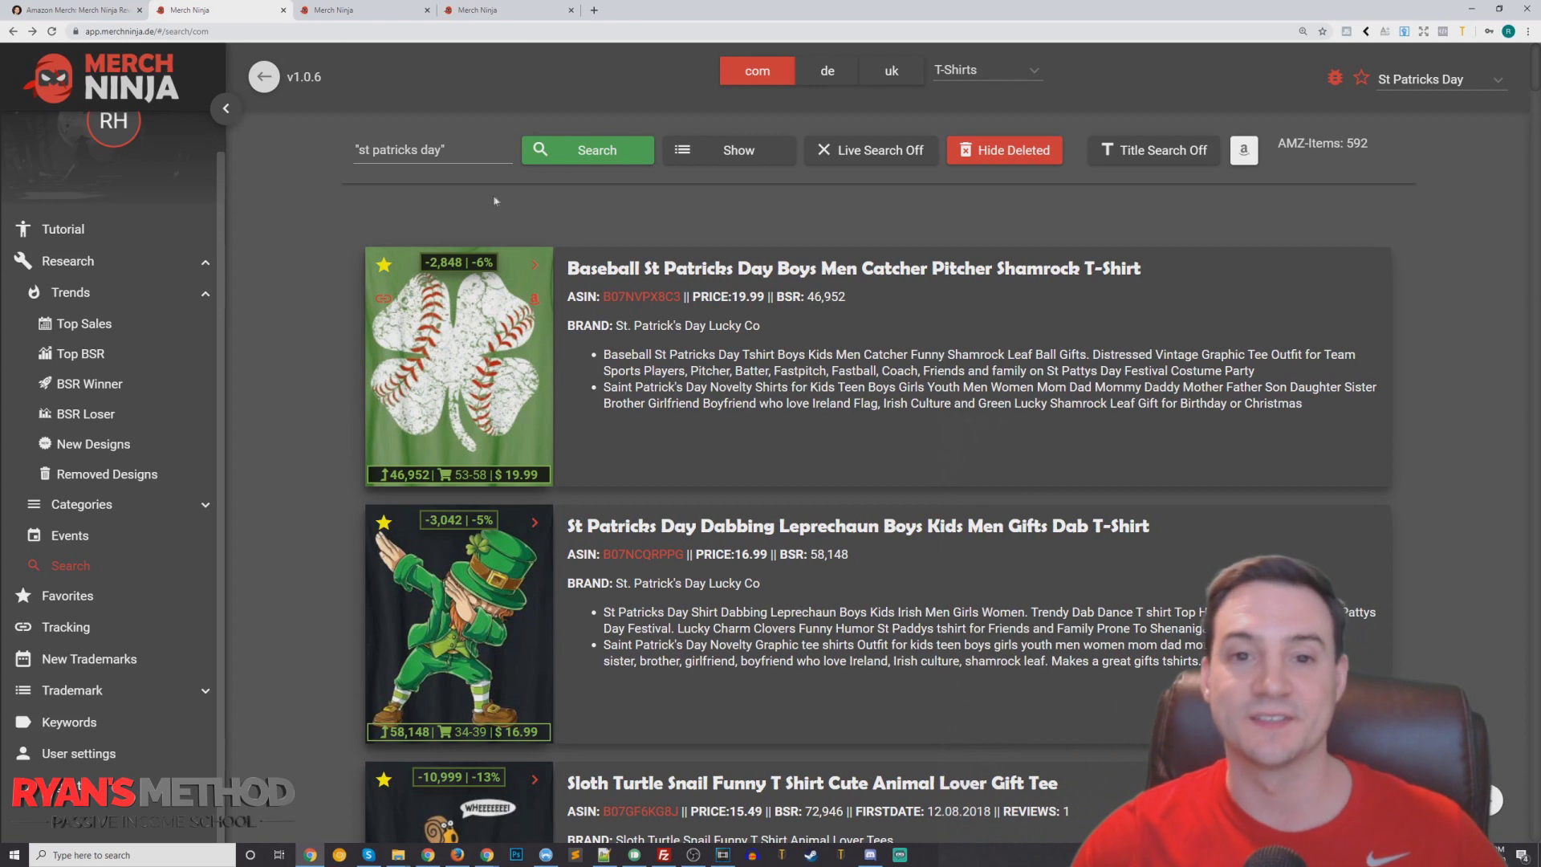
Open the Amazon top keywords for the search and examine the single-word terms, highlighting "boozy".
left_click(737, 153)
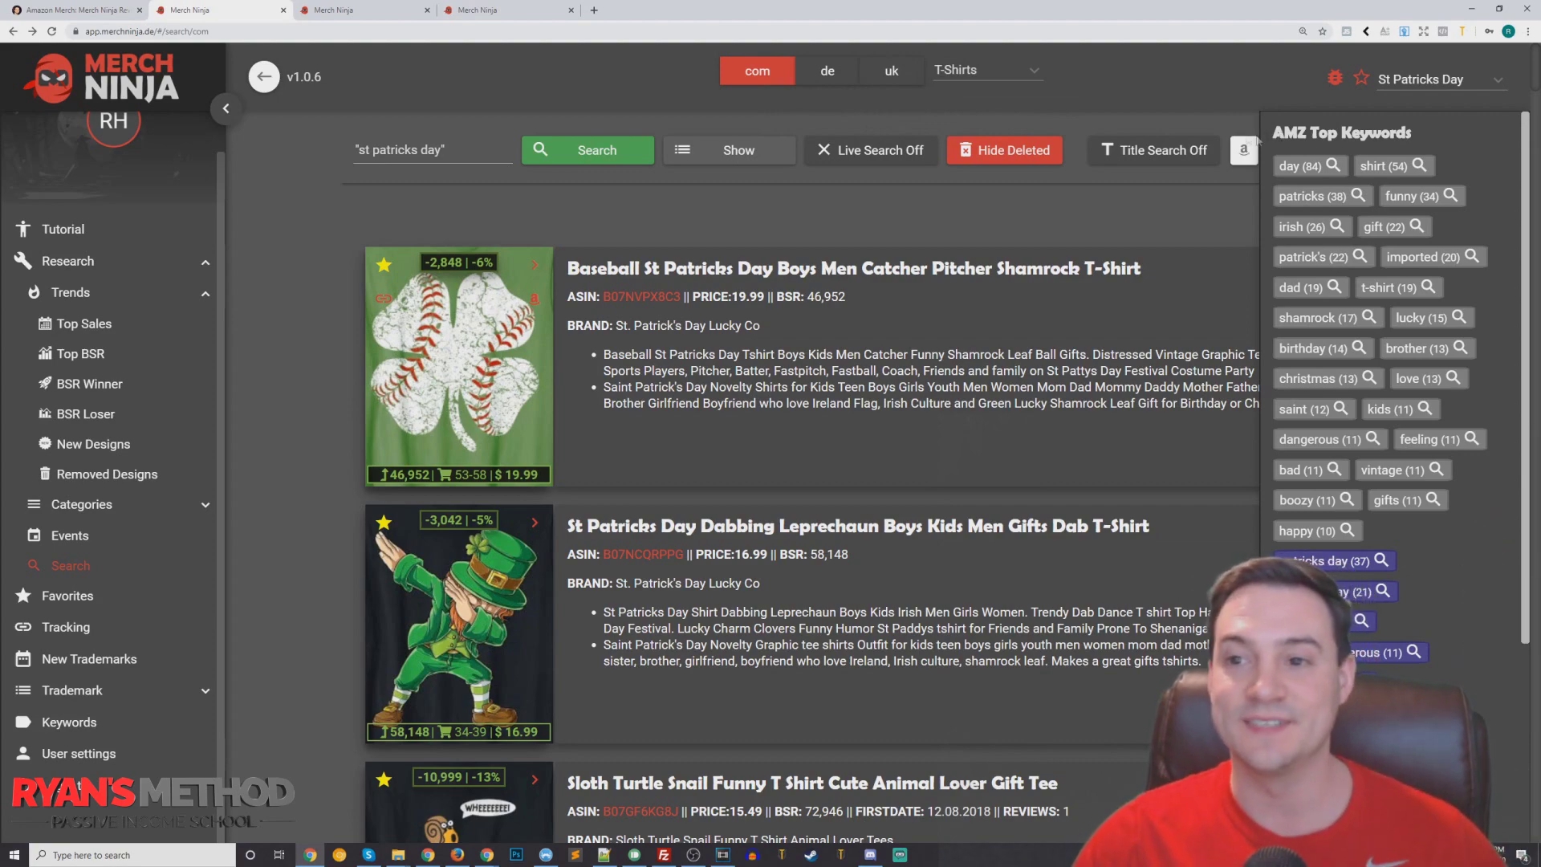
key("ctrl+plus")
key("ctrl+plus")
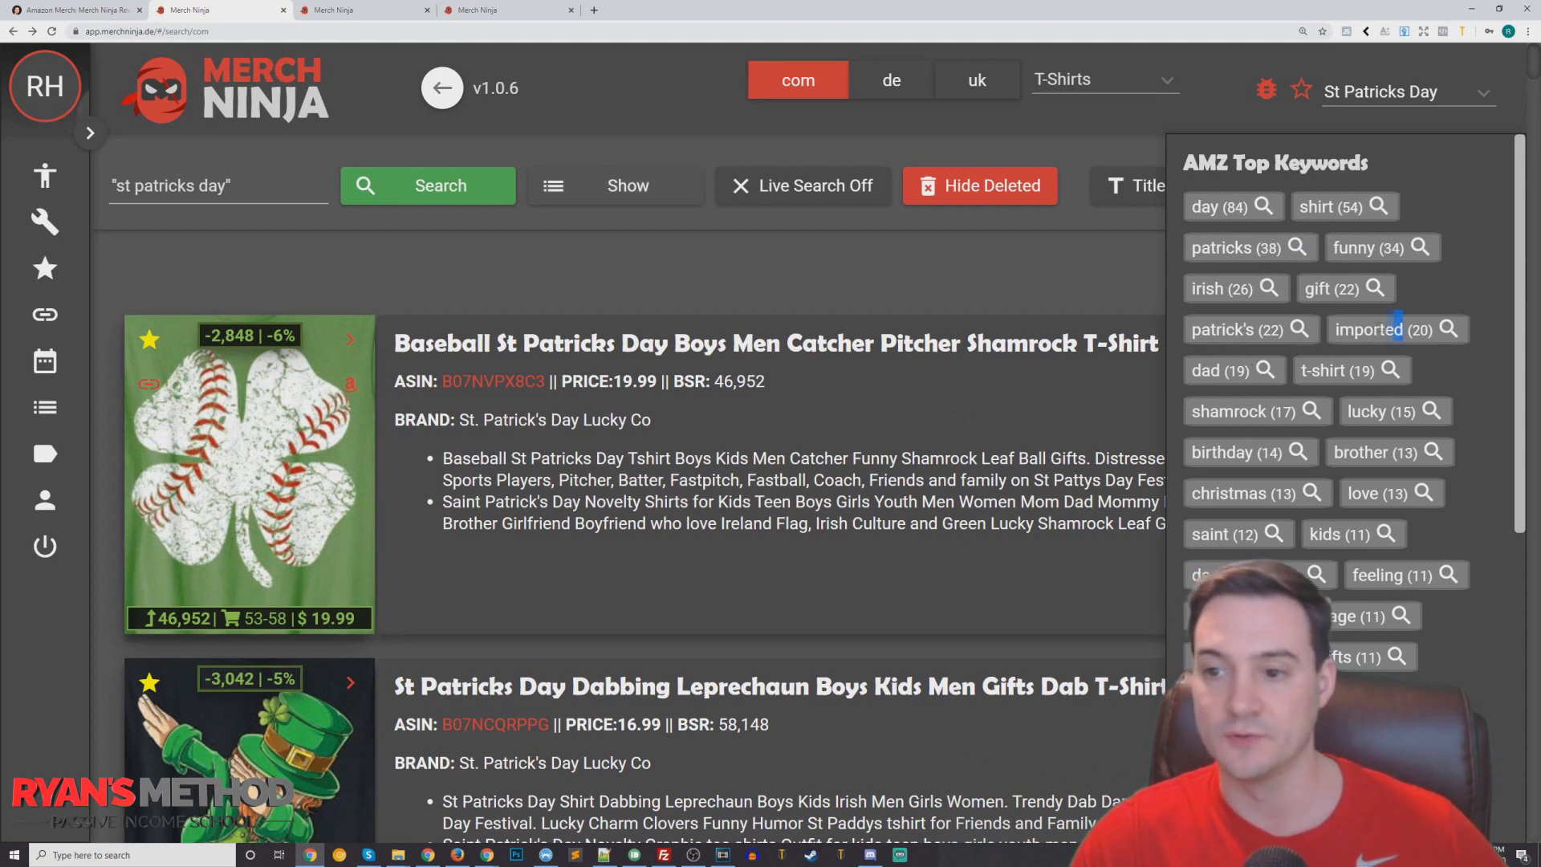
scroll(1253, 347, "down", 1)
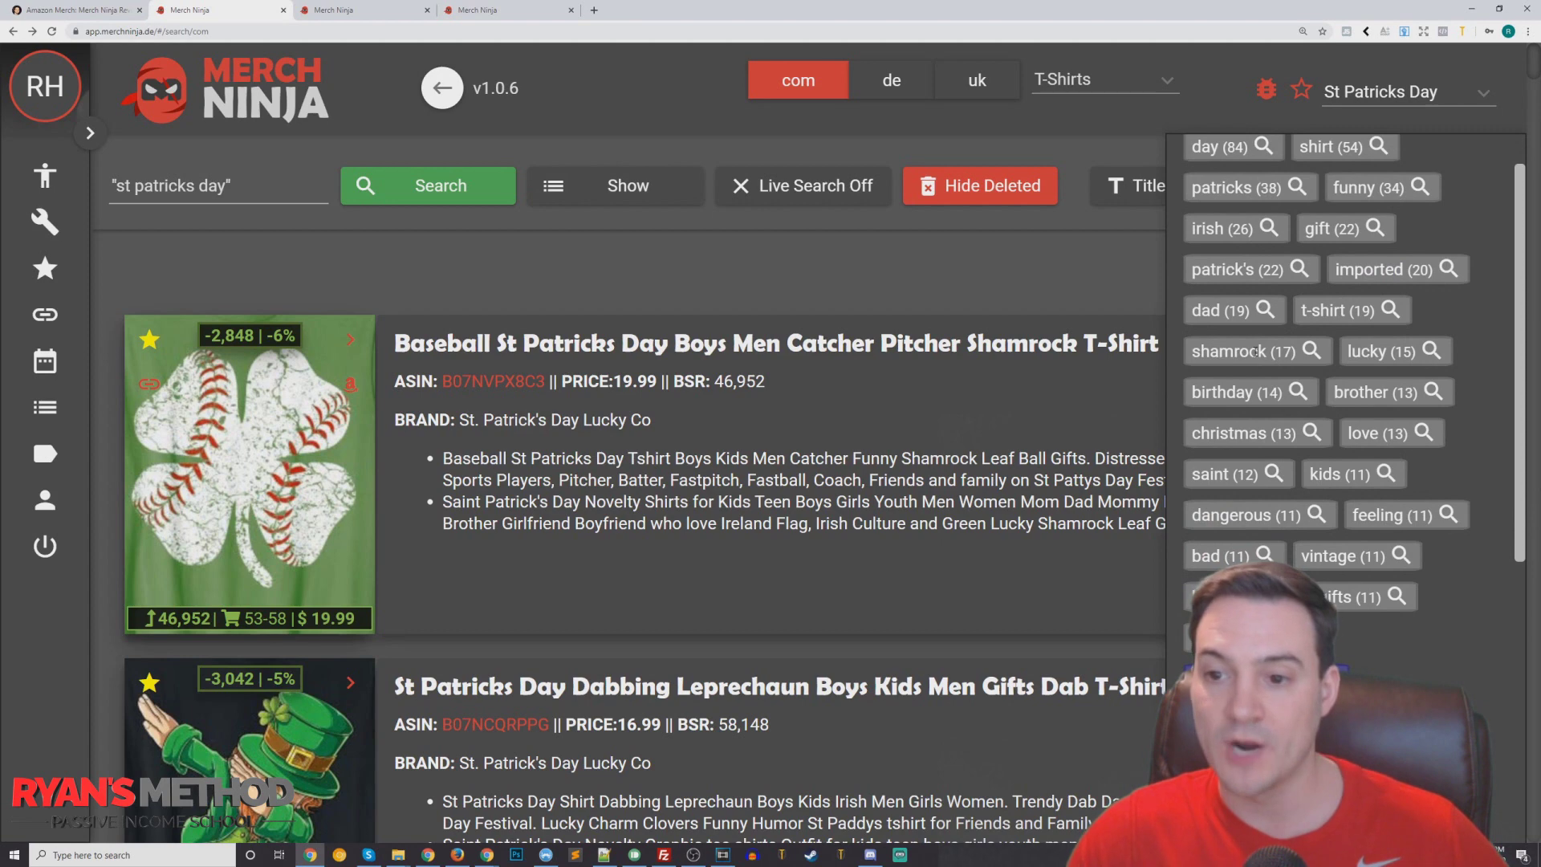
scroll(1252, 401, "down", 2)
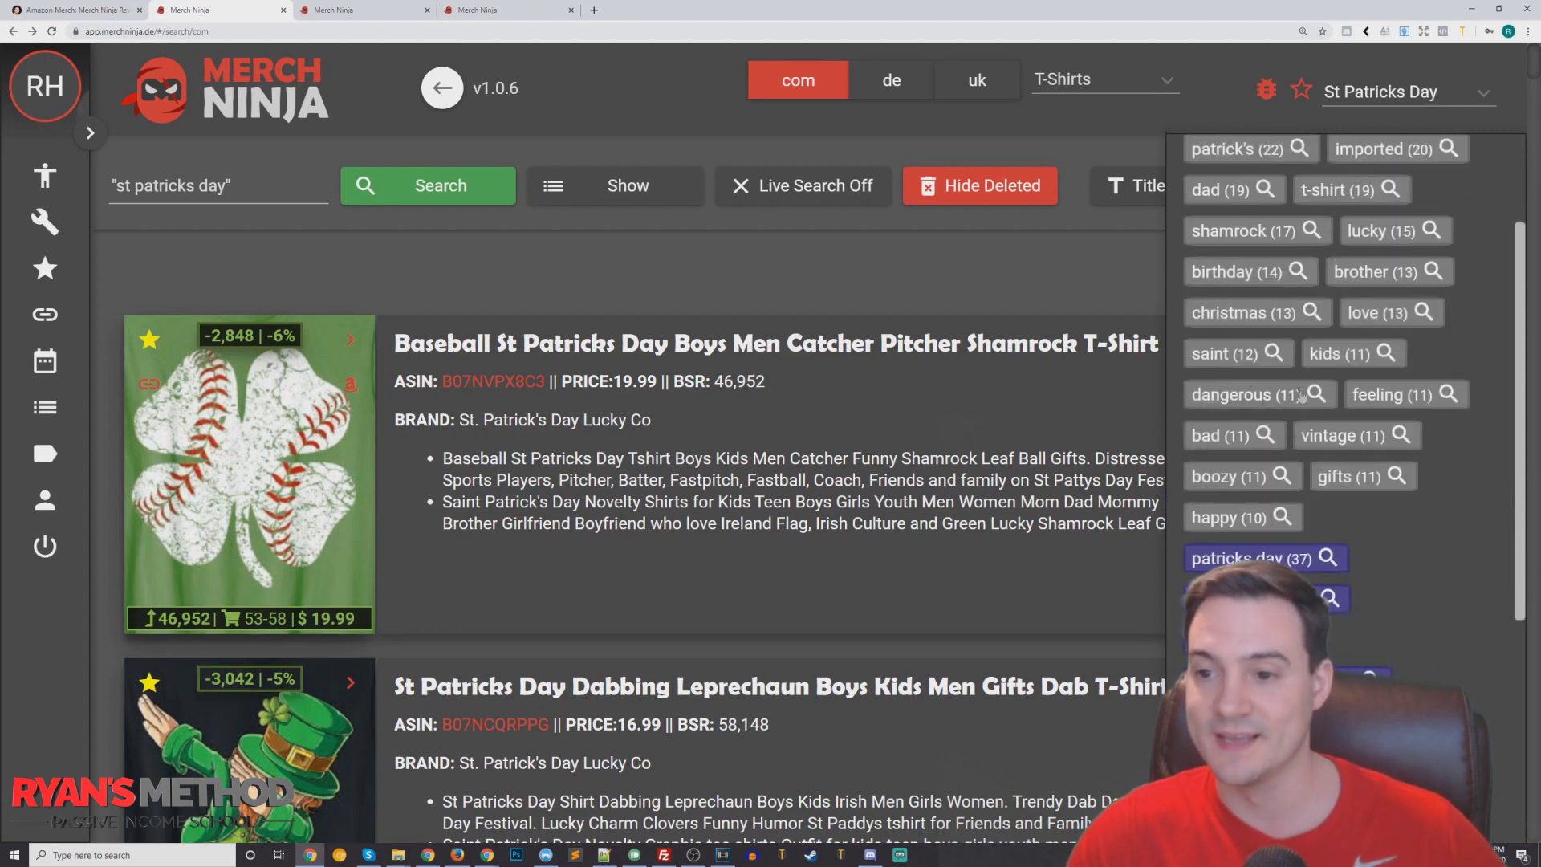
scroll(1372, 391, "down", 2)
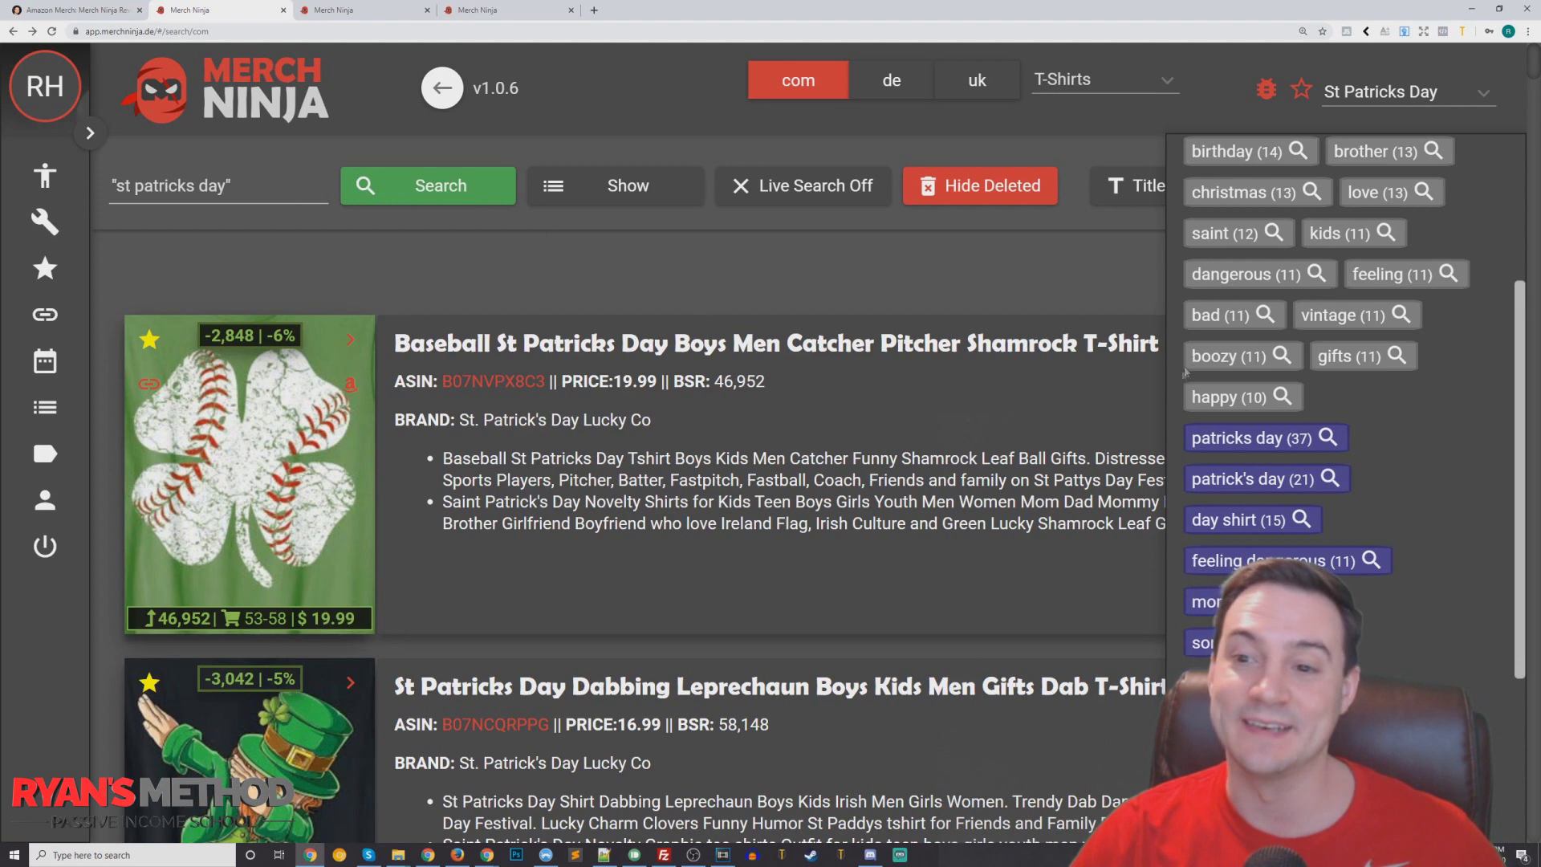
left_click_drag(1236, 356, 1191, 357)
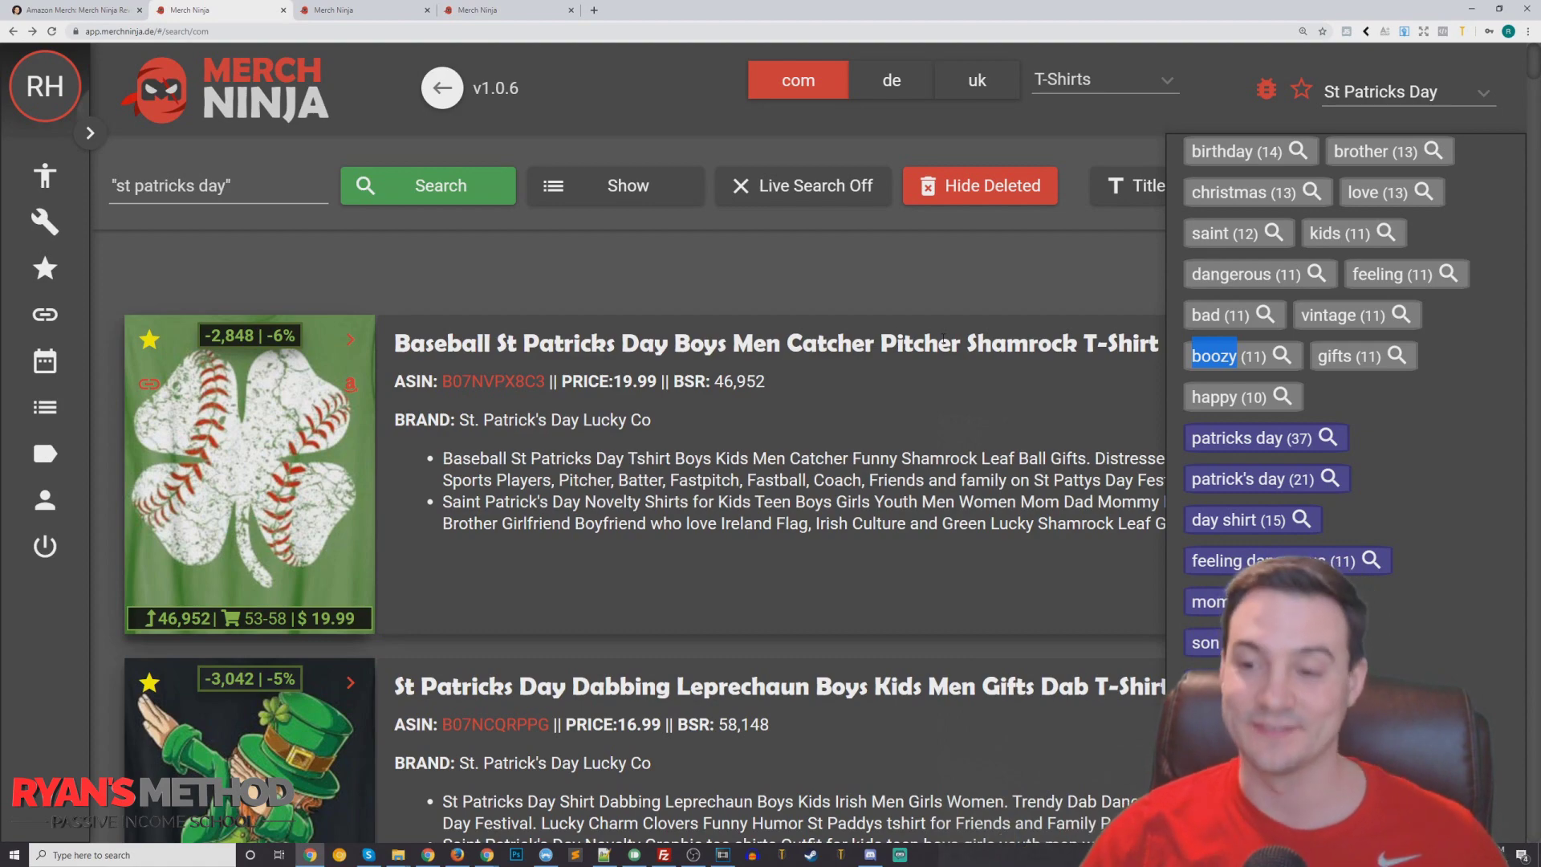
Look through the multi-word phrases among the Amazon top keywords and close the keyword list.
scroll(301, 596, "down", 3)
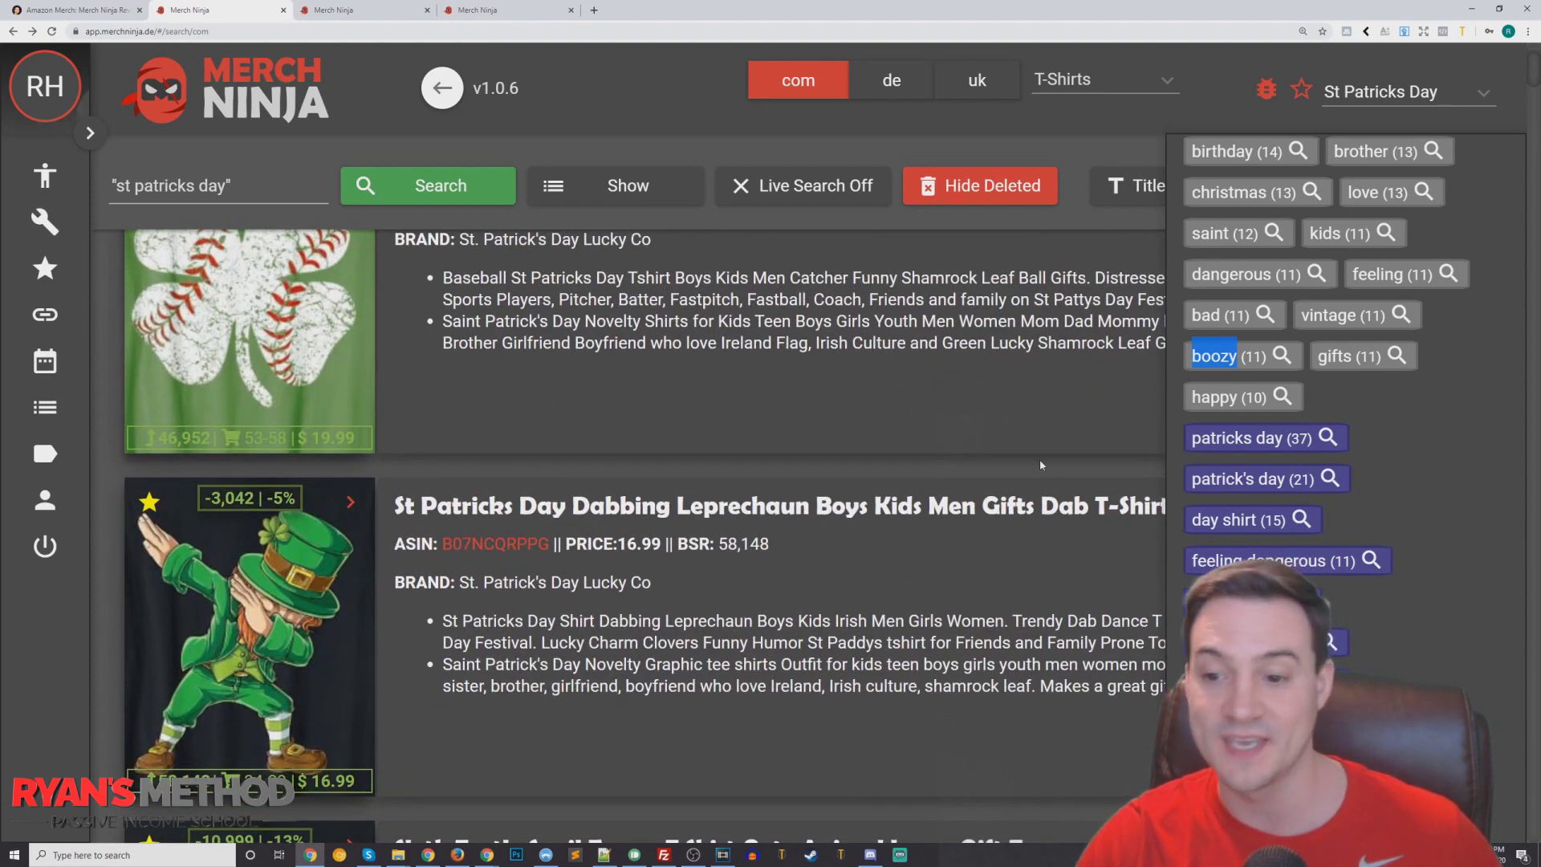
scroll(803, 521, "up", 2)
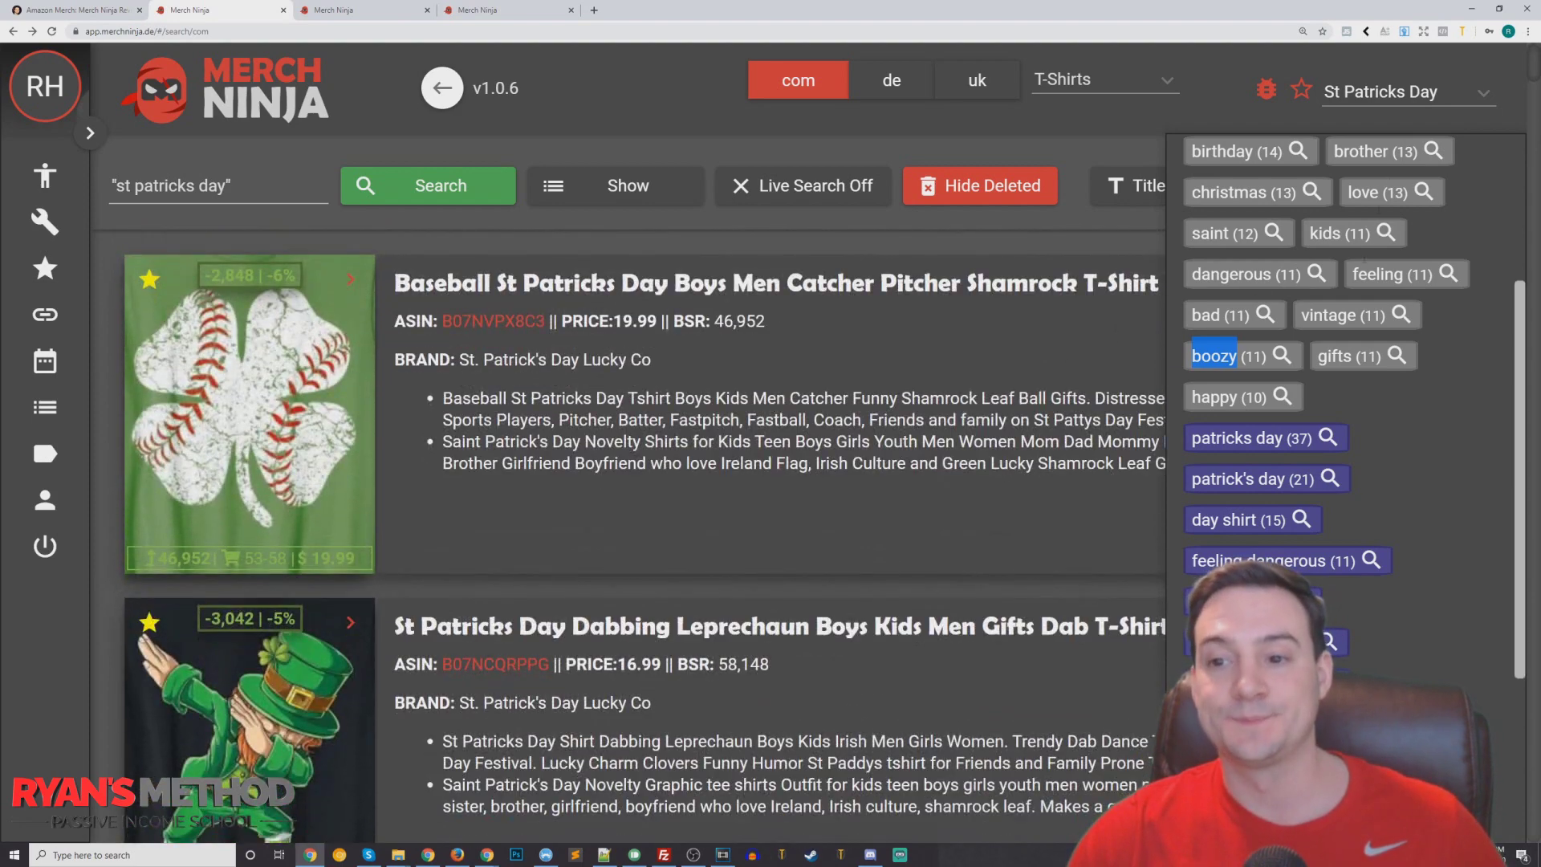
scroll(1378, 492, "down", 4)
scroll(1378, 492, "down", 2)
scroll(1378, 492, "up", 5)
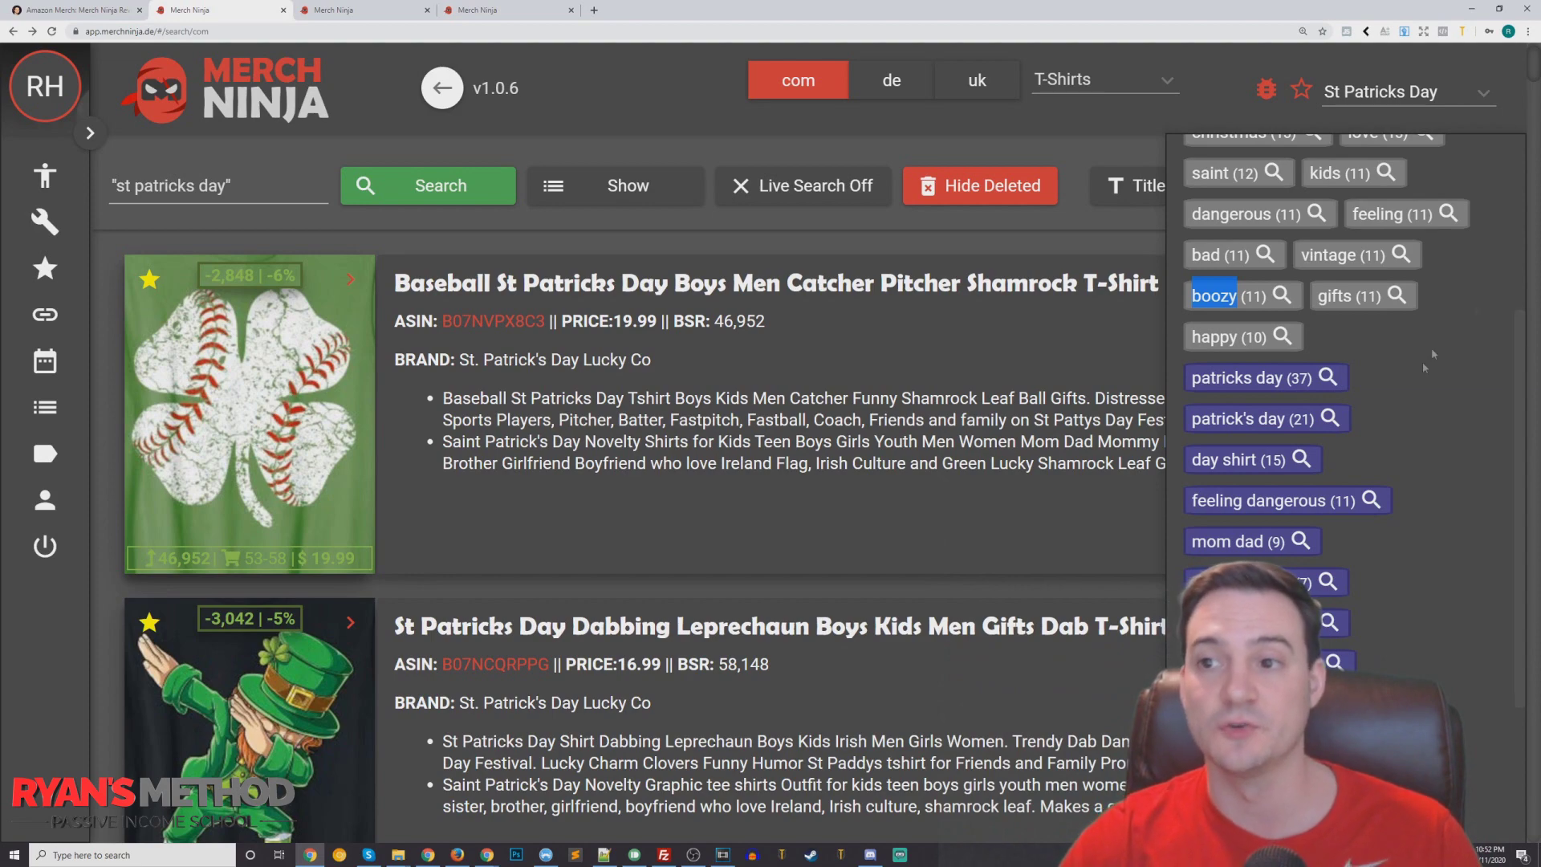
scroll(1306, 256, "up", 6)
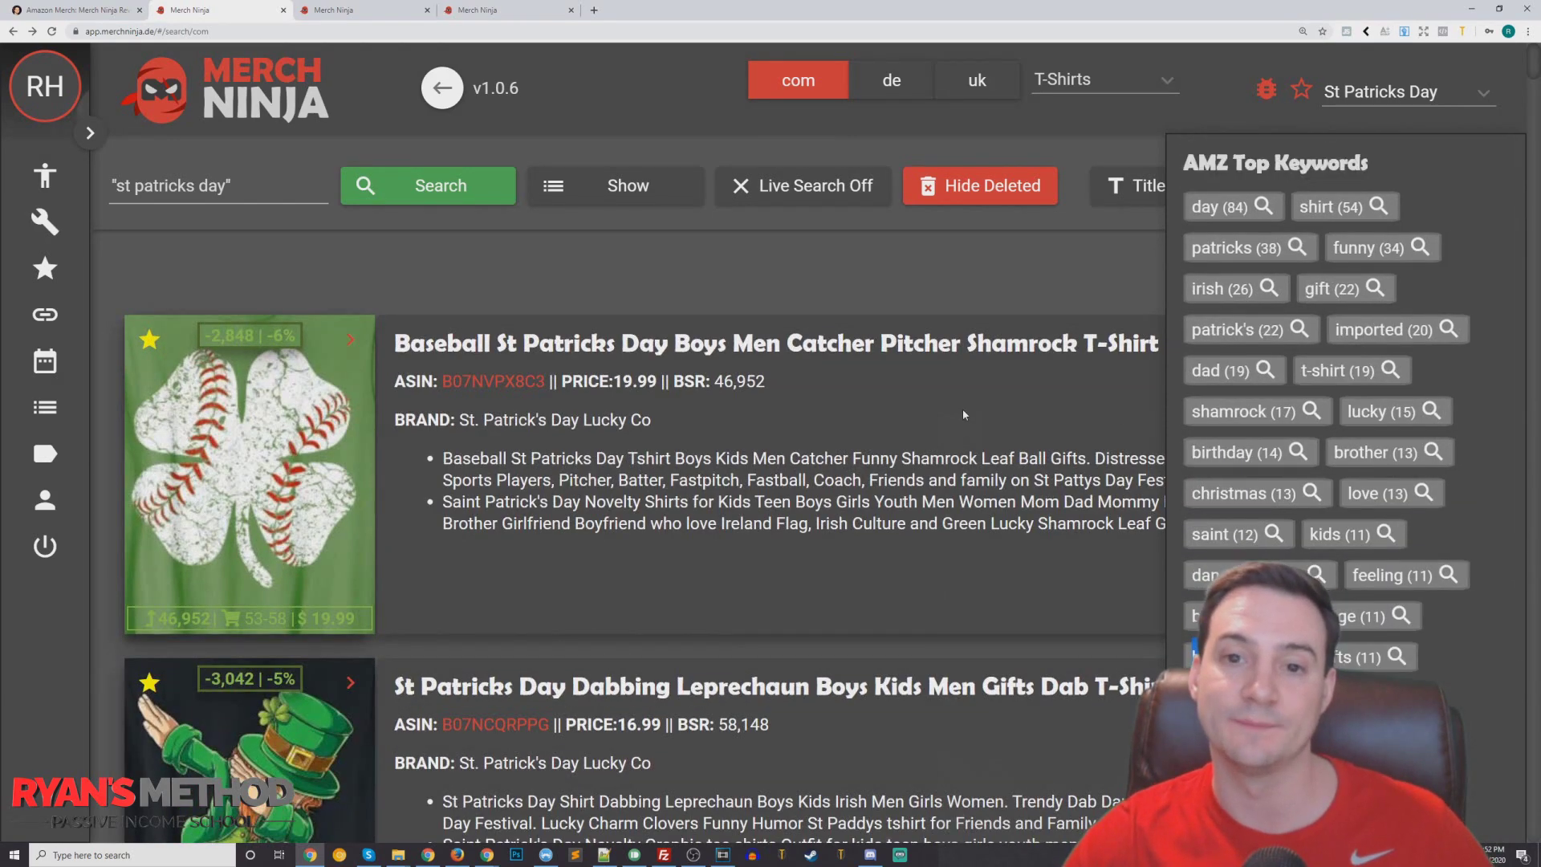
key("ctrl+minus")
key("ctrl+minus")
key("ctrl+minus")
key("ctrl+plus")
key("ctrl+plus")
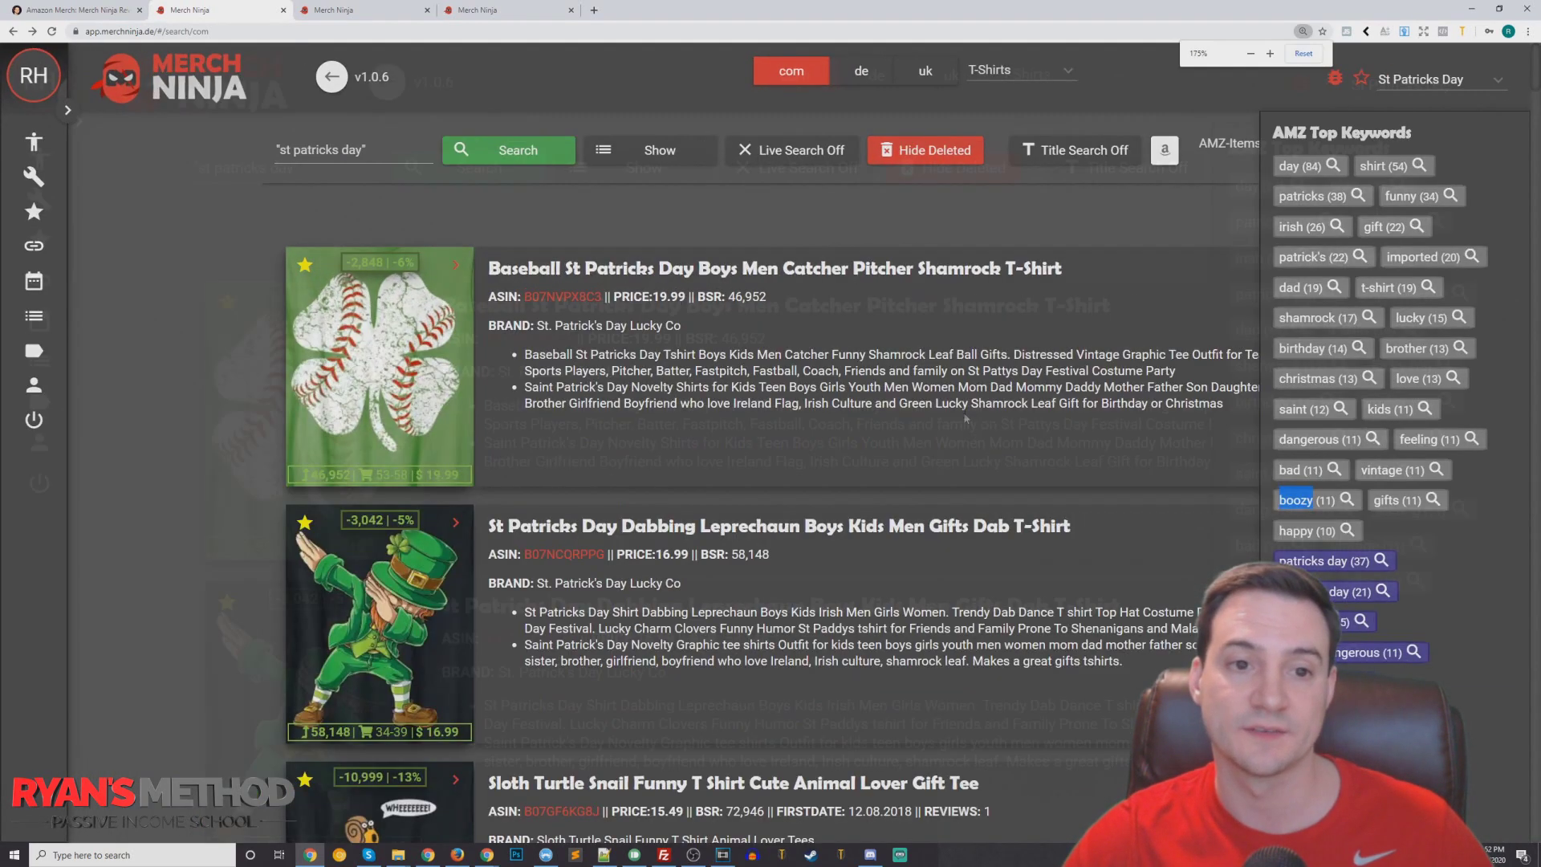
left_click(1187, 248)
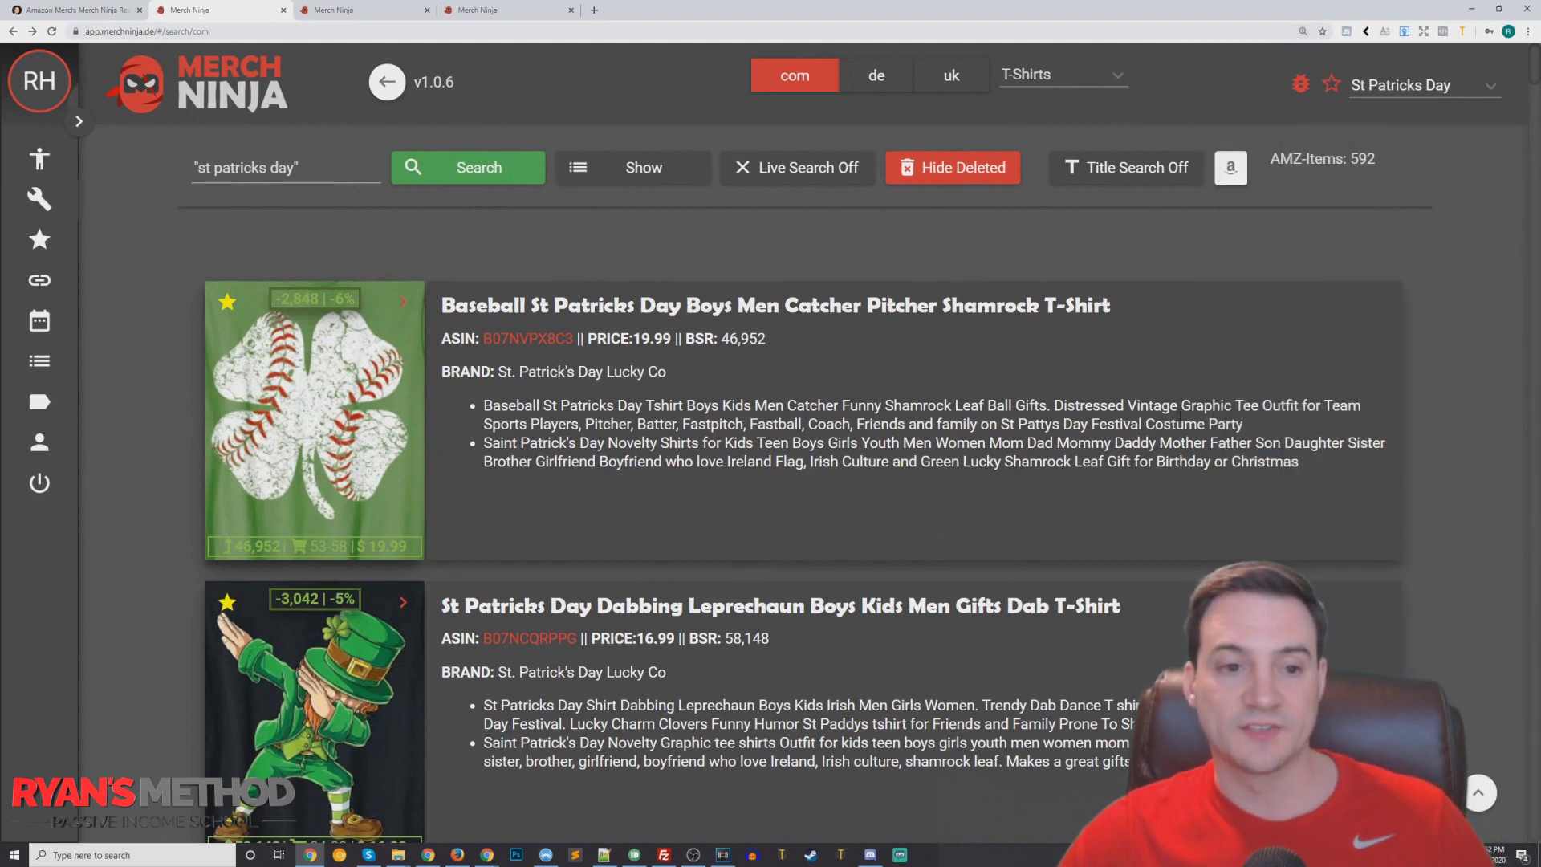
Expand the navigation sidebar, show the BSR winners of the day, and open BSR Loser in a separate browser tab.
key("ctrl+minus")
key("ctrl+minus")
key("ctrl+minus")
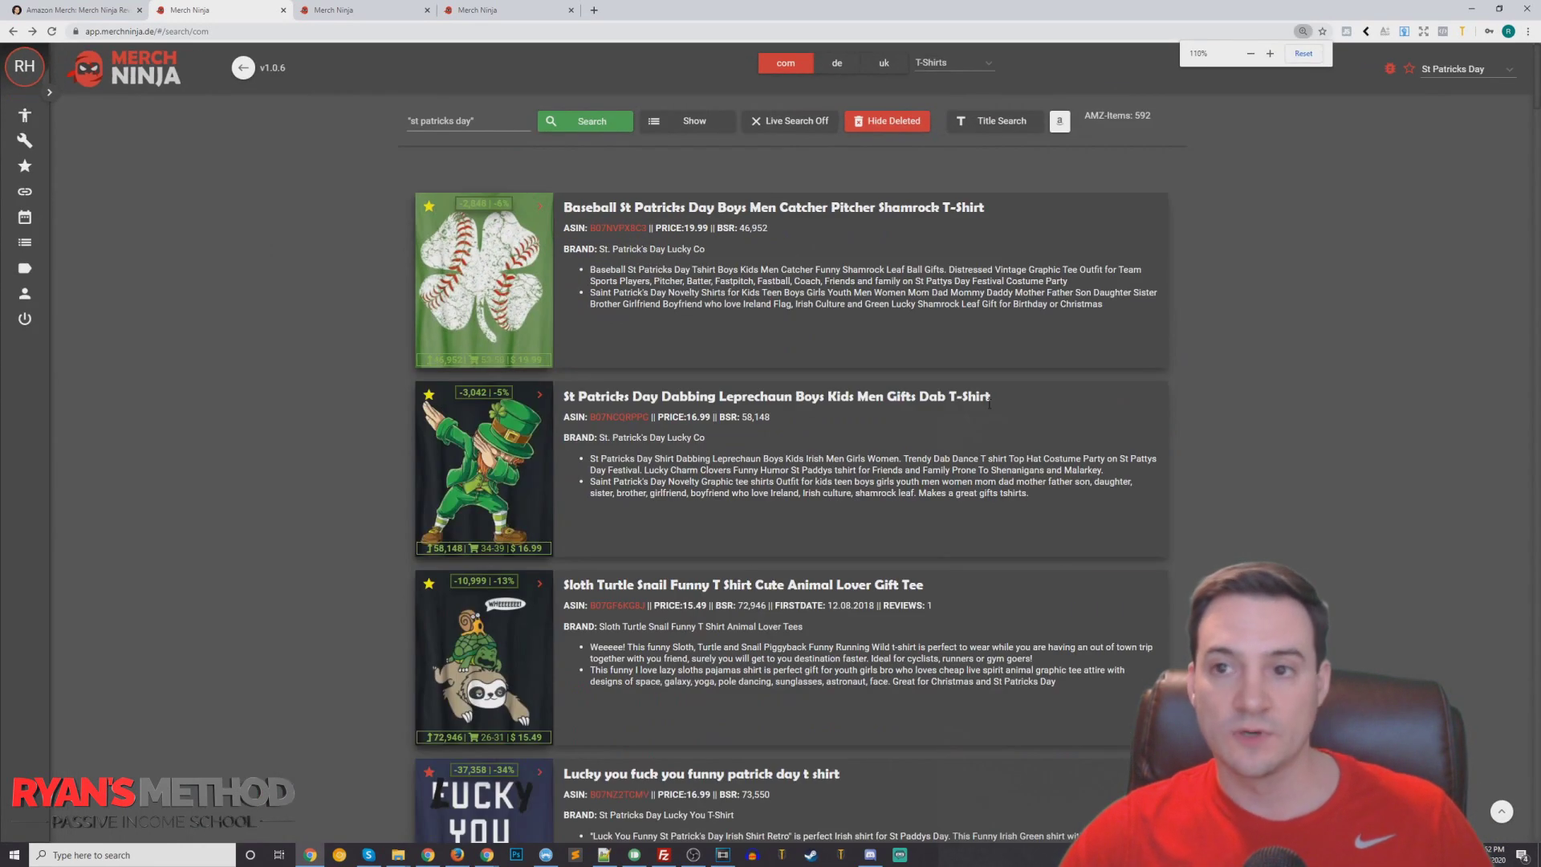
key("ctrl+minus")
left_click(46, 88)
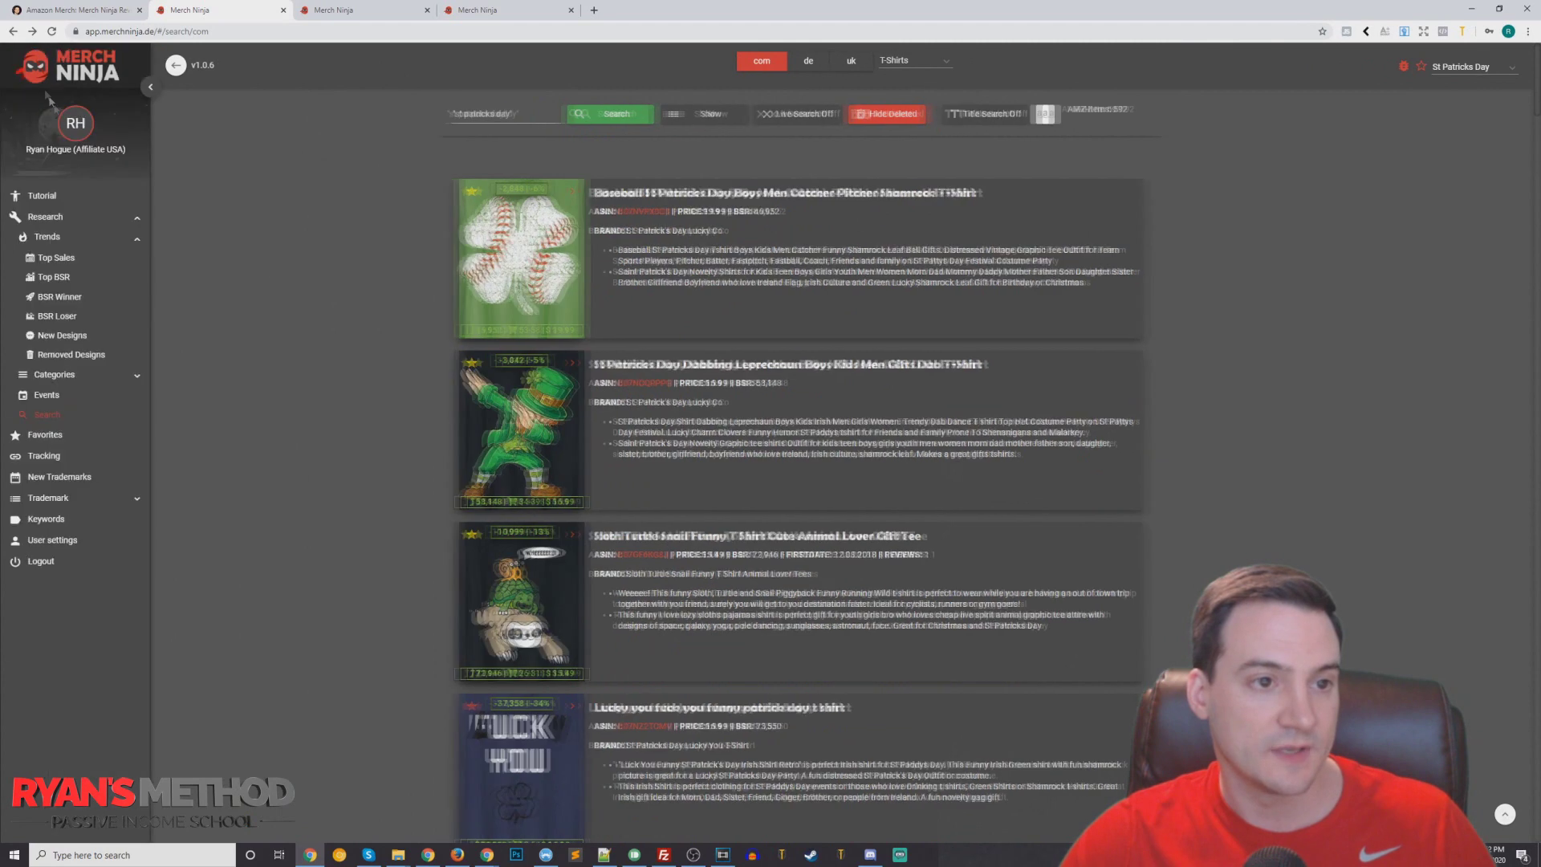
key("ctrl+plus")
key("ctrl+plus")
key("ctrl+plus")
key("ctrl+plus")
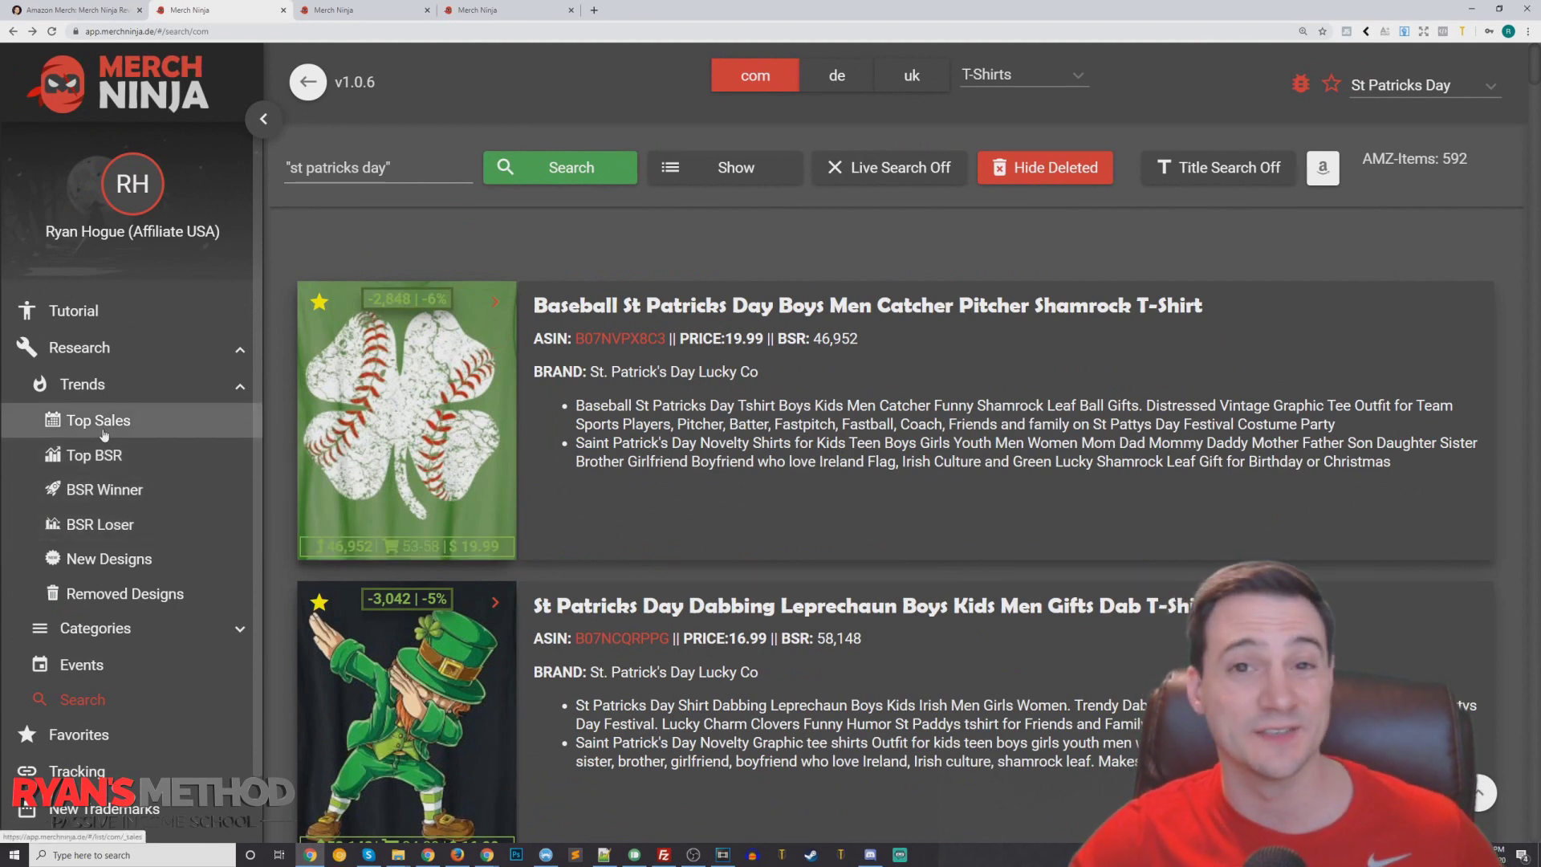
left_click(98, 490)
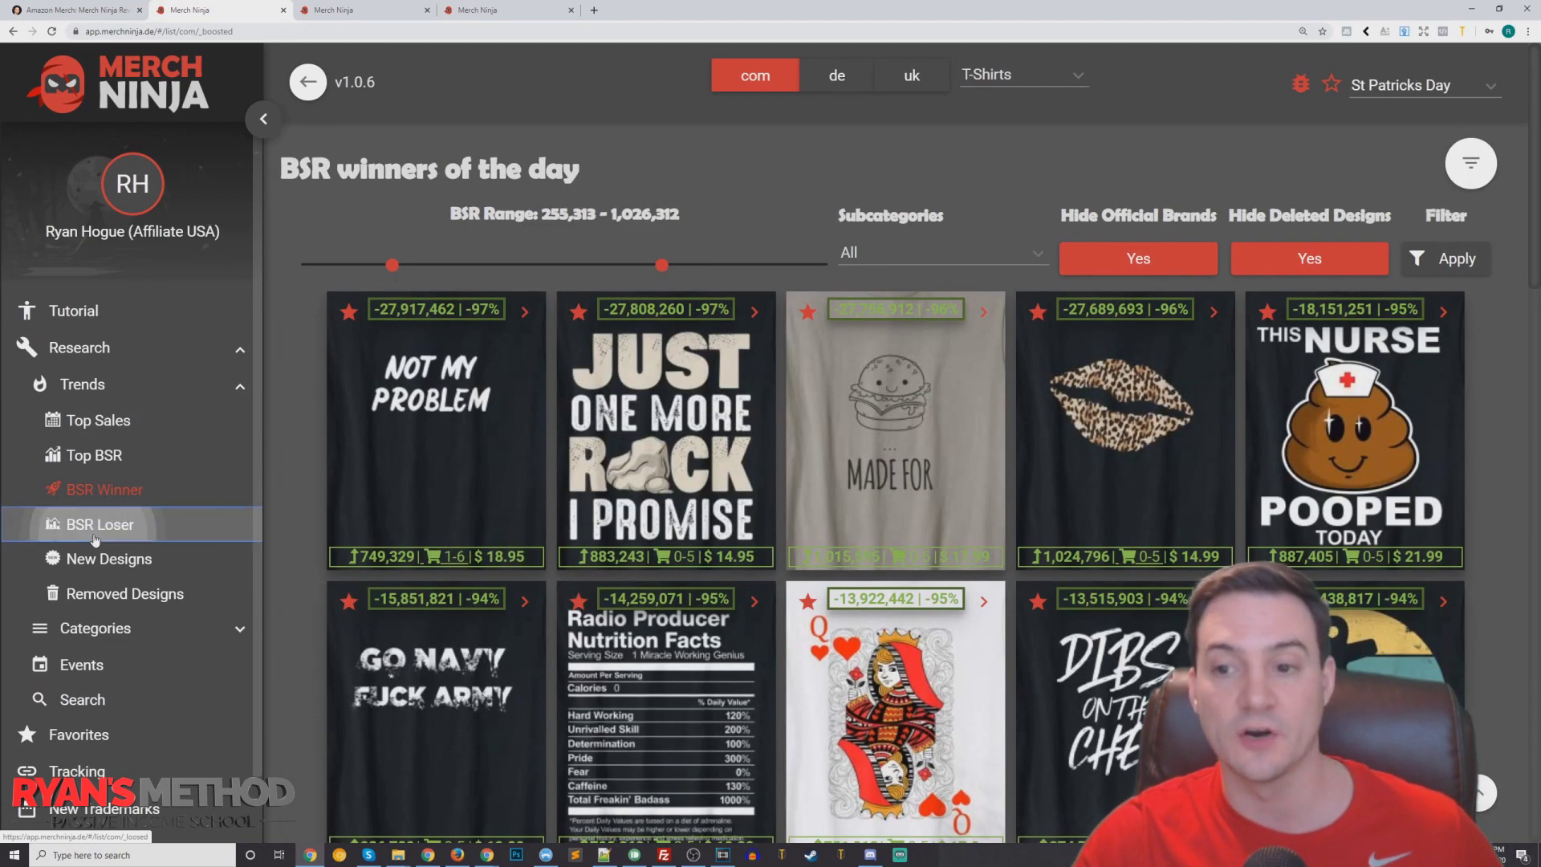
middle_click(101, 524)
Look through the BSR winners of the day for designs with a sharply improved rank, down to the "His Peace" shirt.
scroll(909, 170, "down", 2)
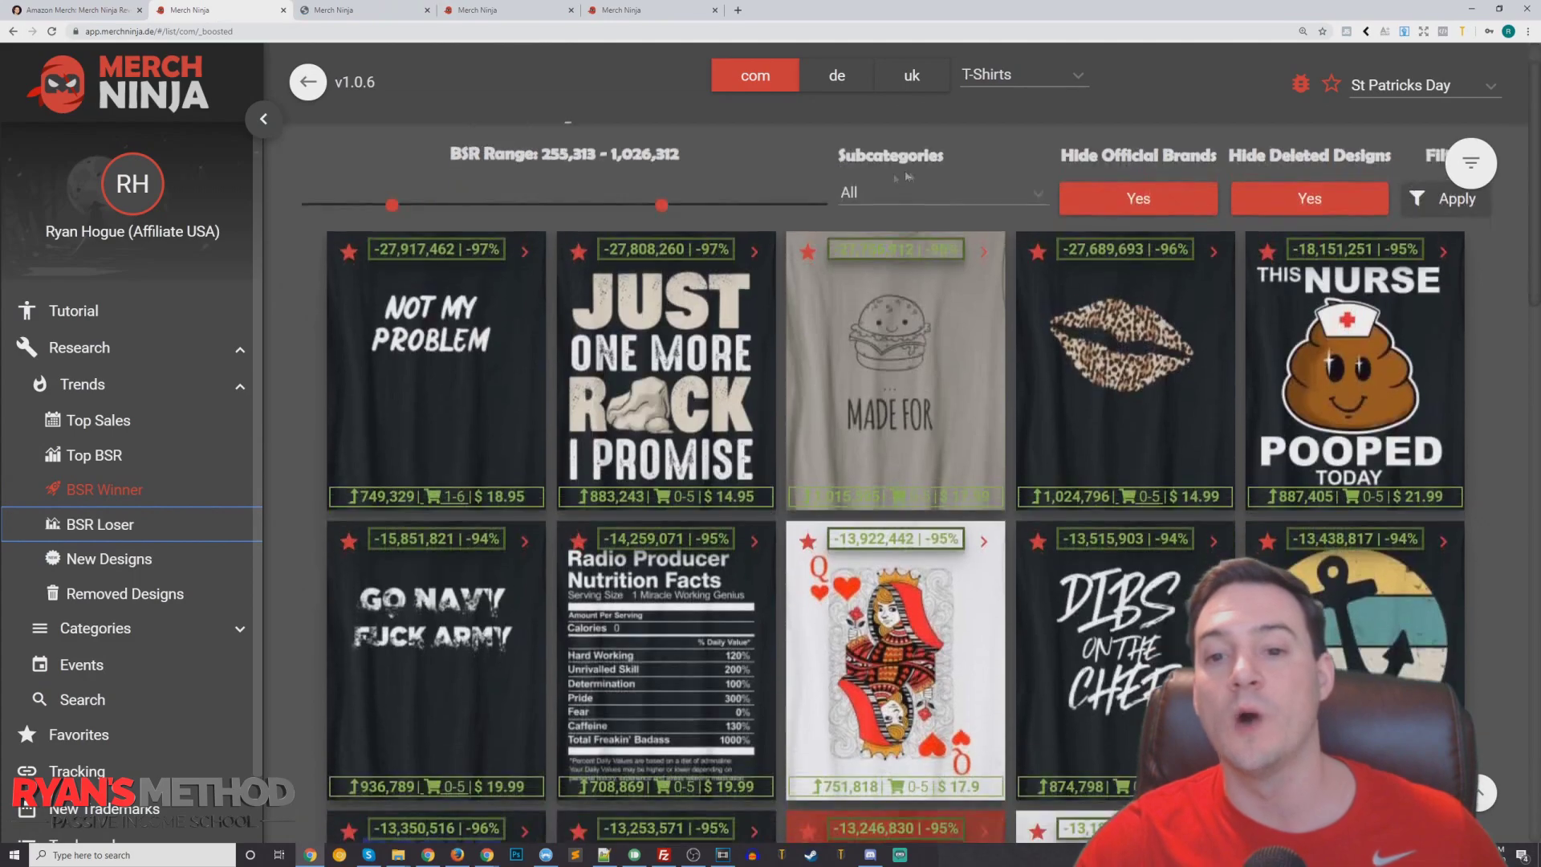
scroll(898, 213, "down", 4)
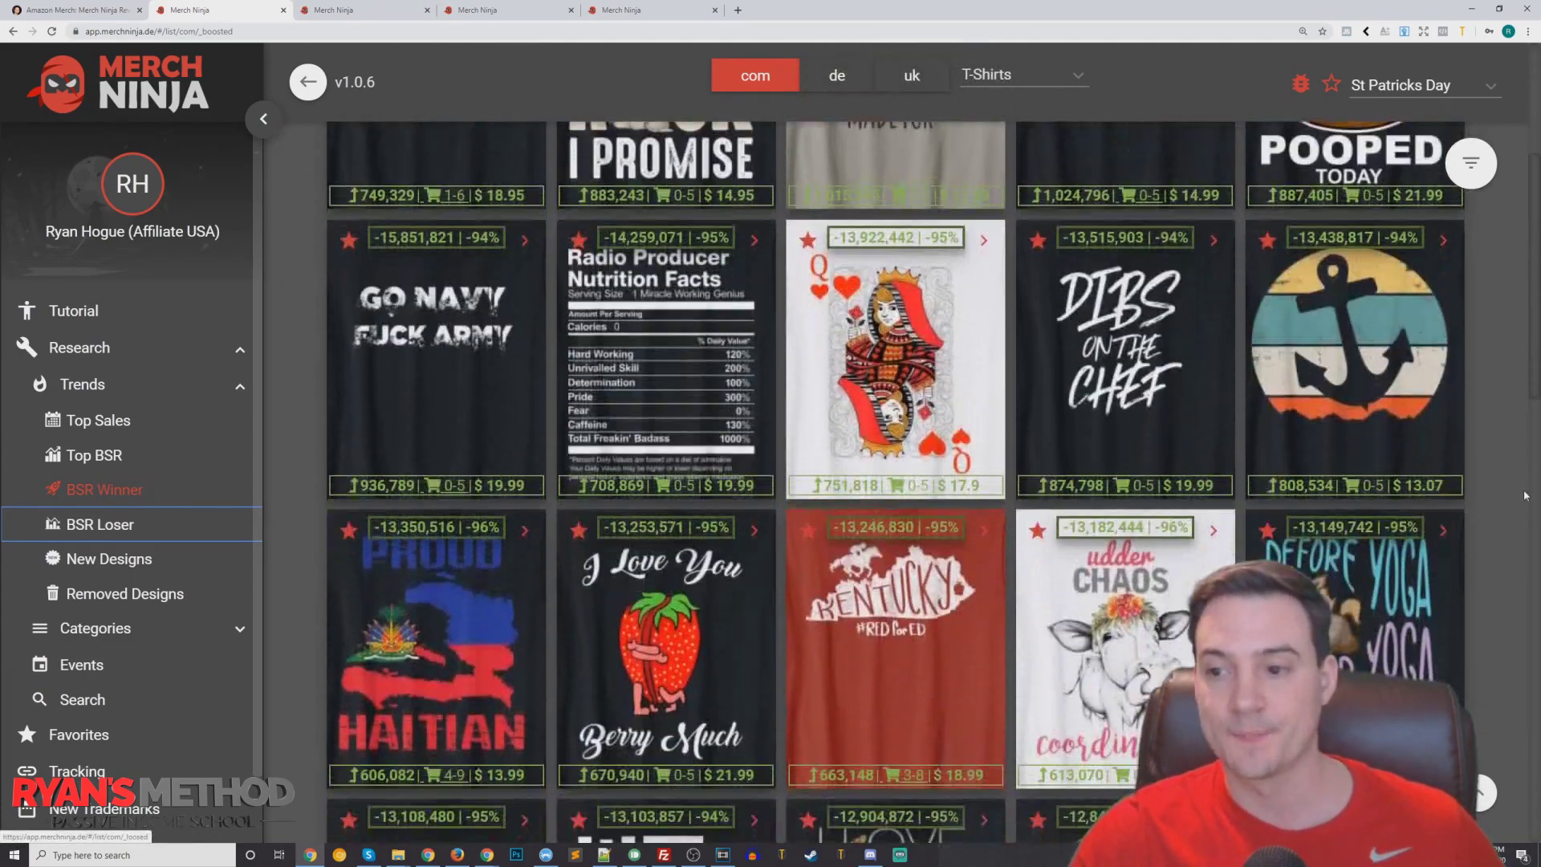
scroll(1525, 498, "down", 3)
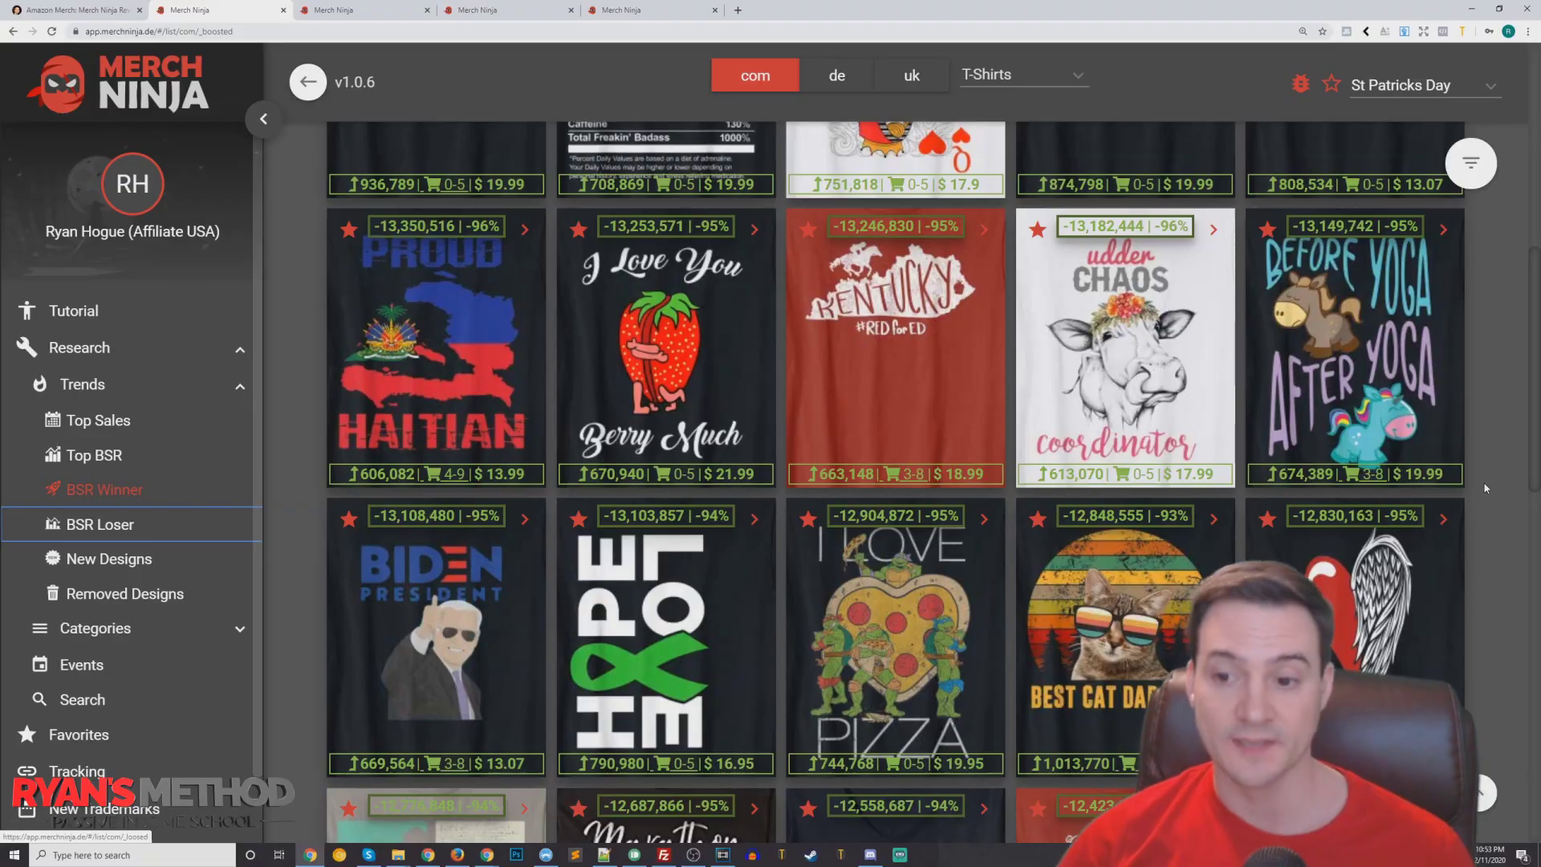
scroll(1170, 463, "down", 2)
scroll(766, 441, "down", 8)
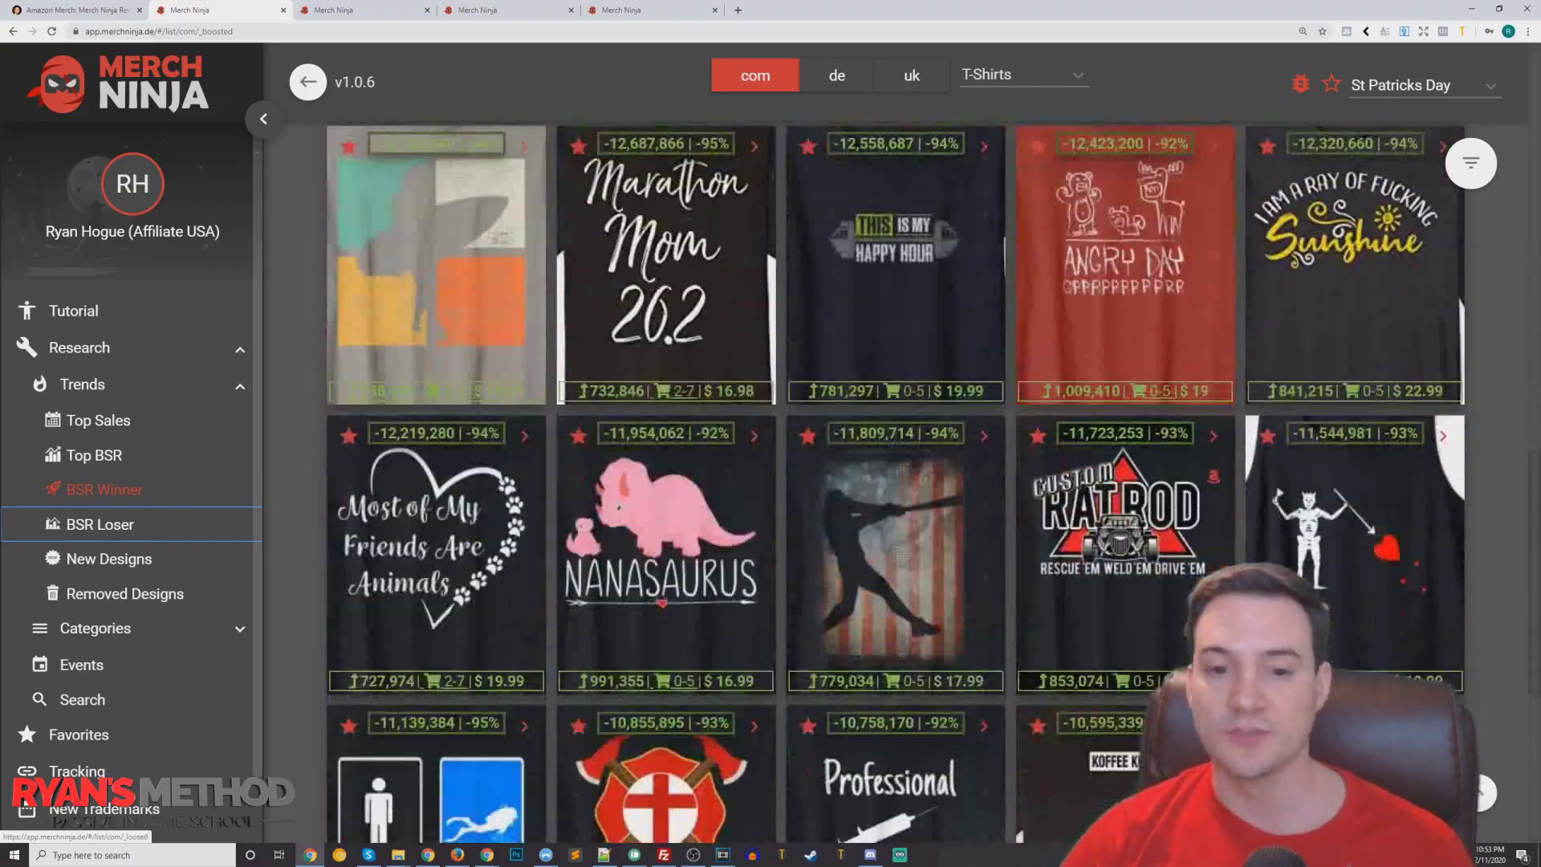
scroll(1108, 442, "down", 10)
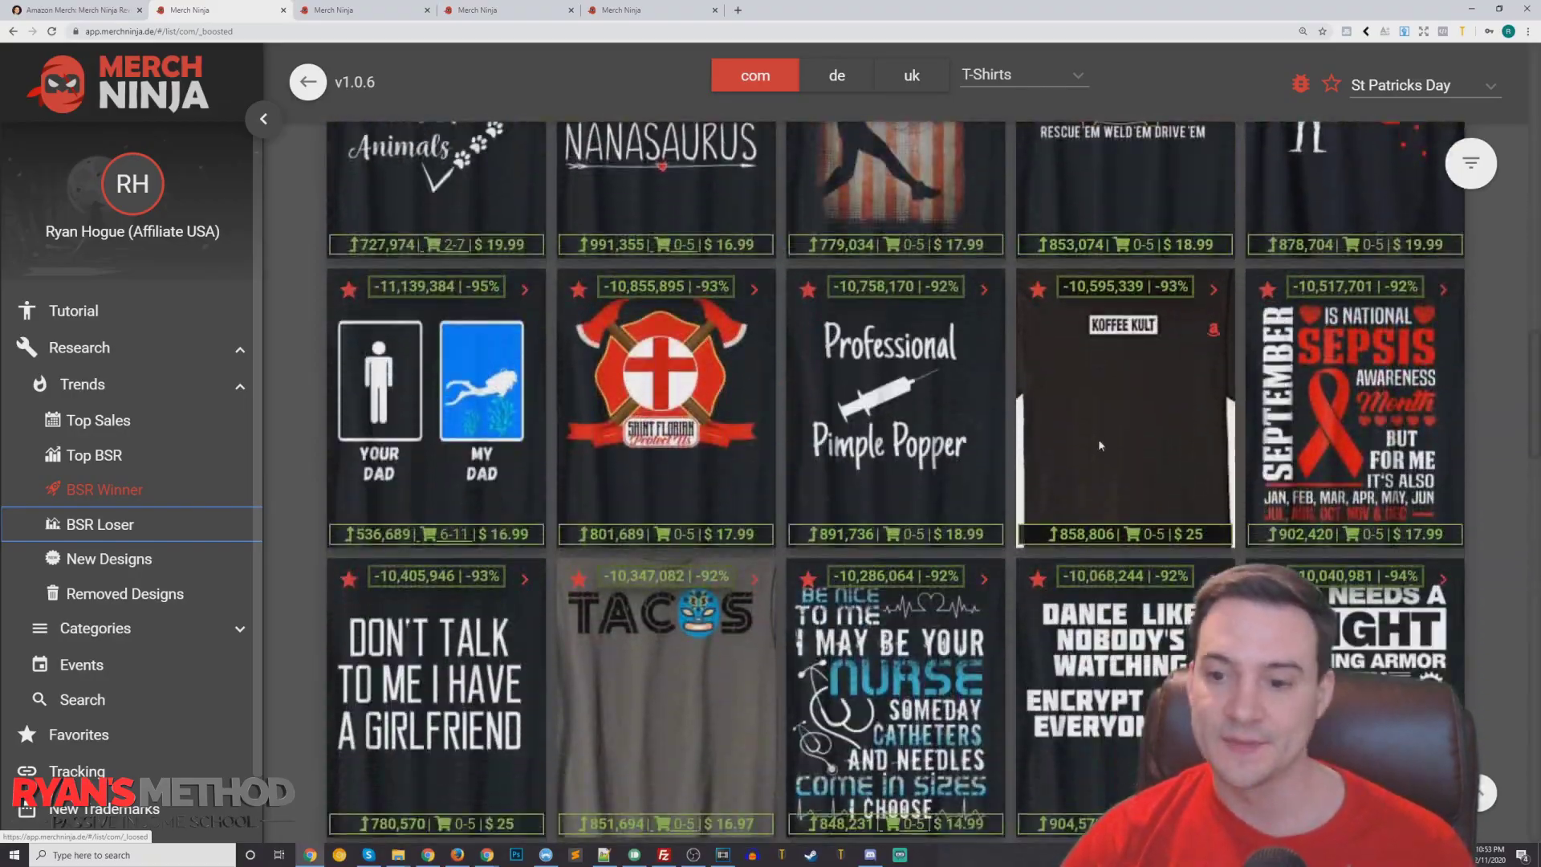
scroll(1116, 448, "down", 10)
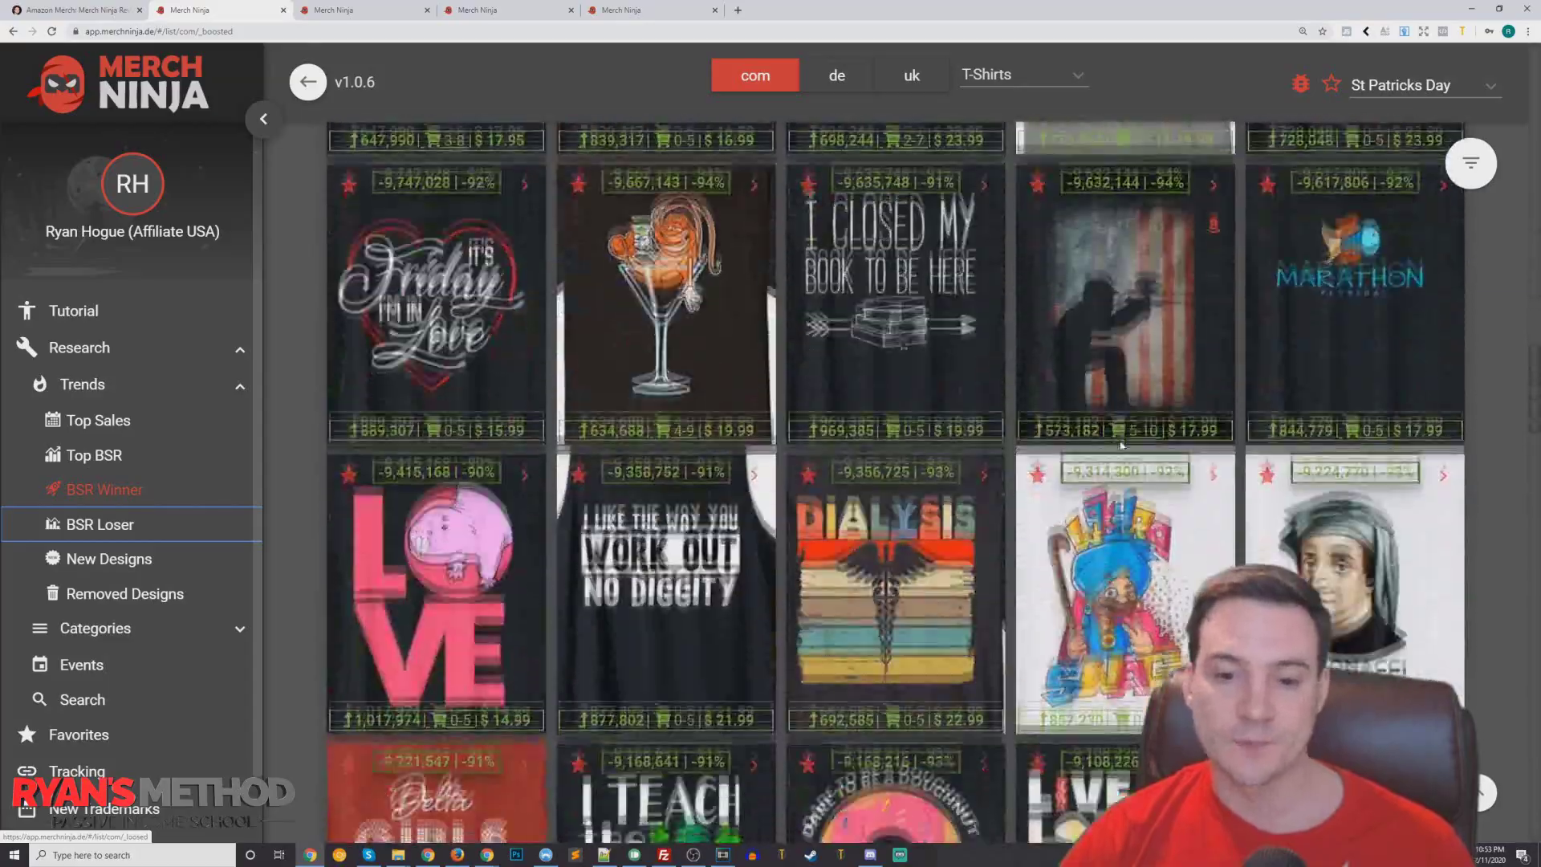
scroll(1122, 444, "down", 10)
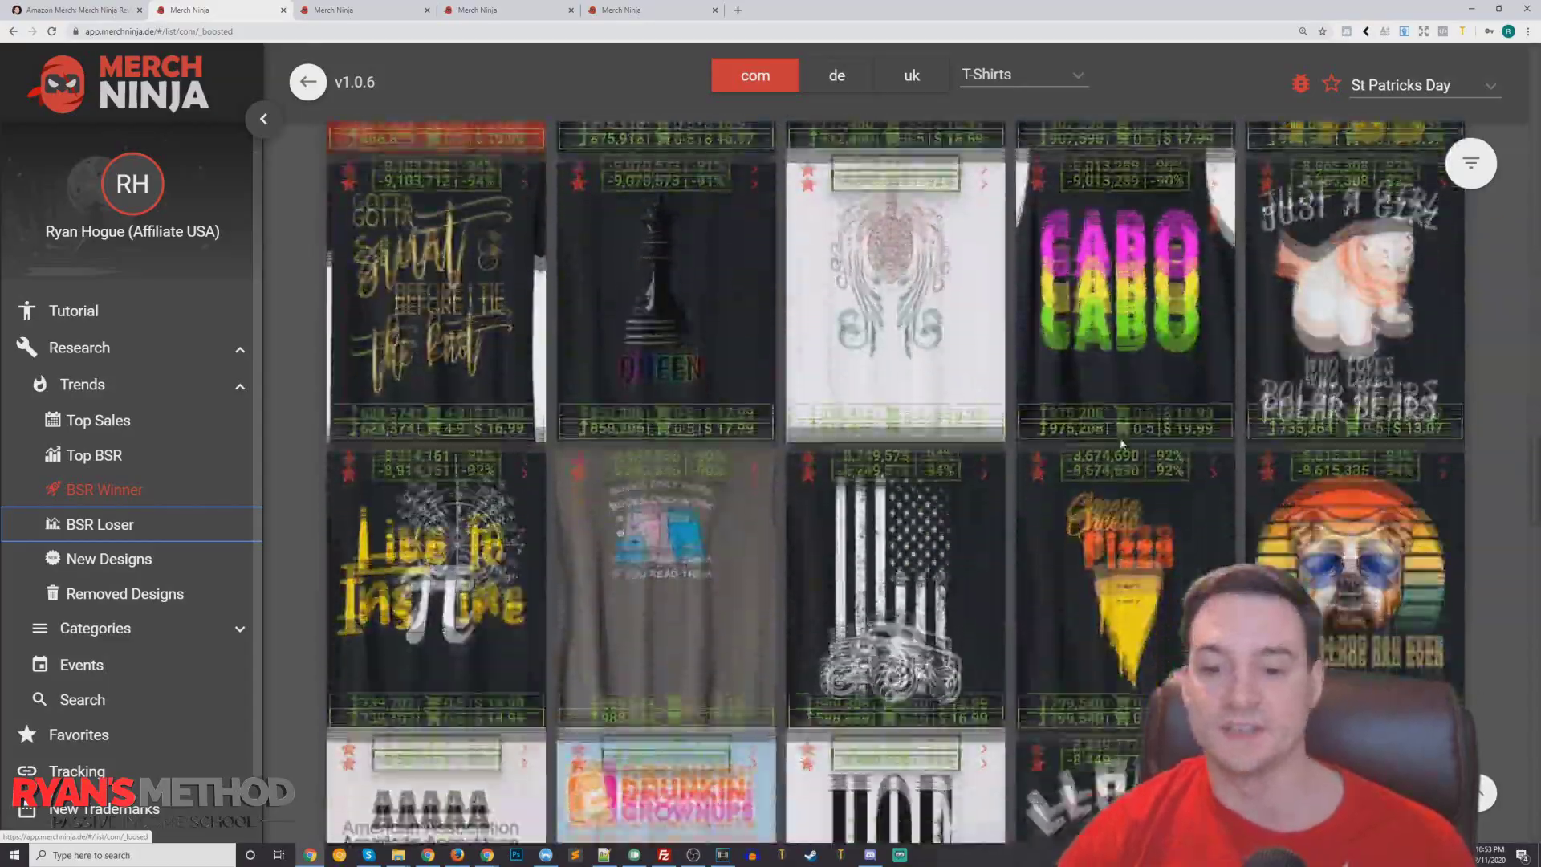
scroll(1131, 438, "down", 8)
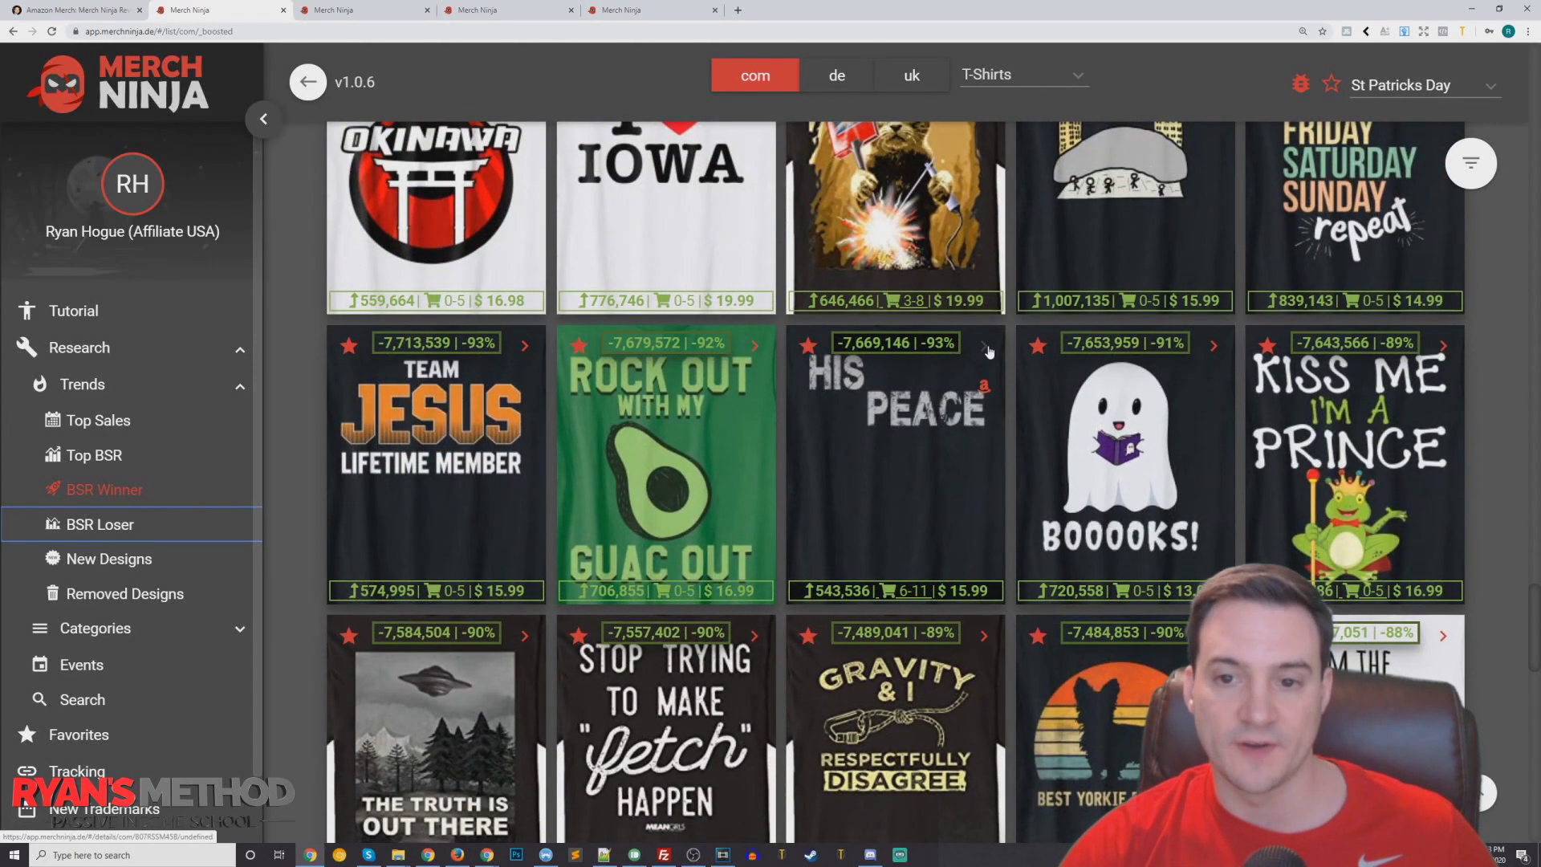
Examine the first and last points of the "Her Rock His Peace" shirt's BSR history and return to the BSR winners.
left_click(988, 352)
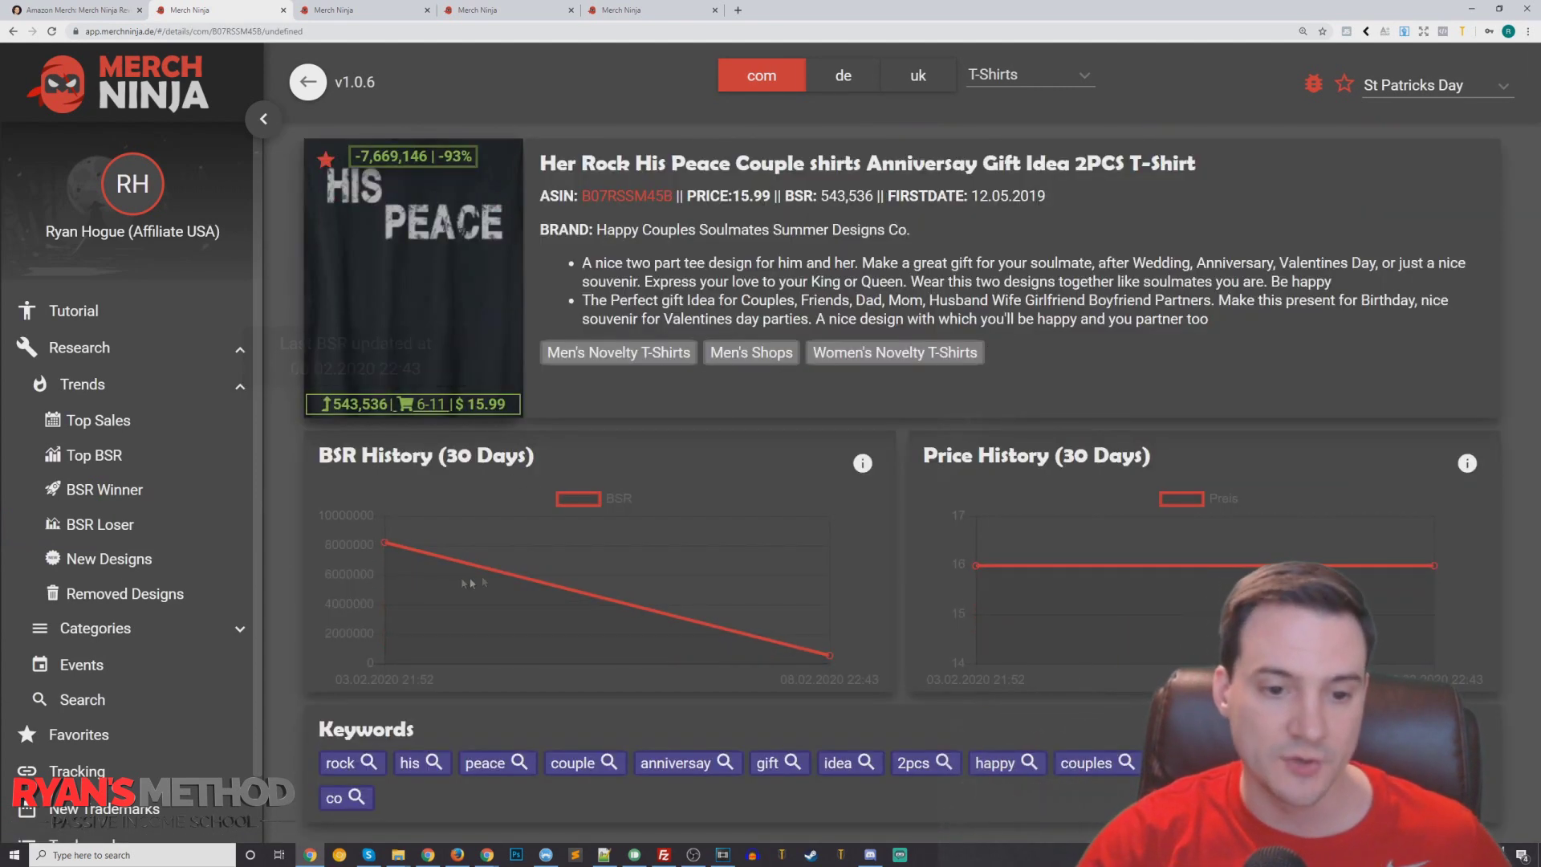
mouse_move(386, 548)
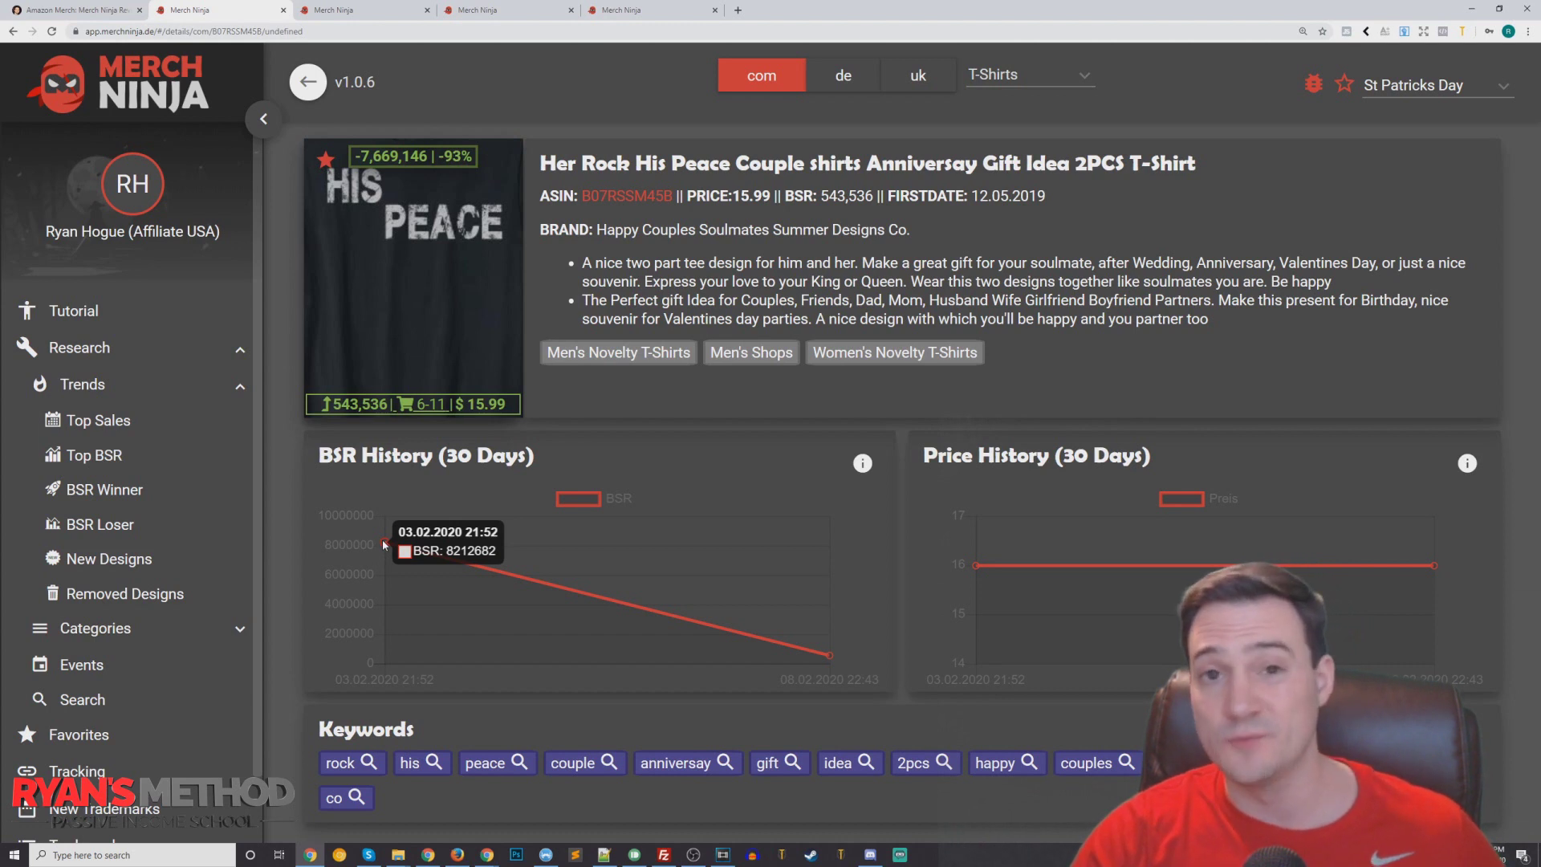
mouse_move(830, 658)
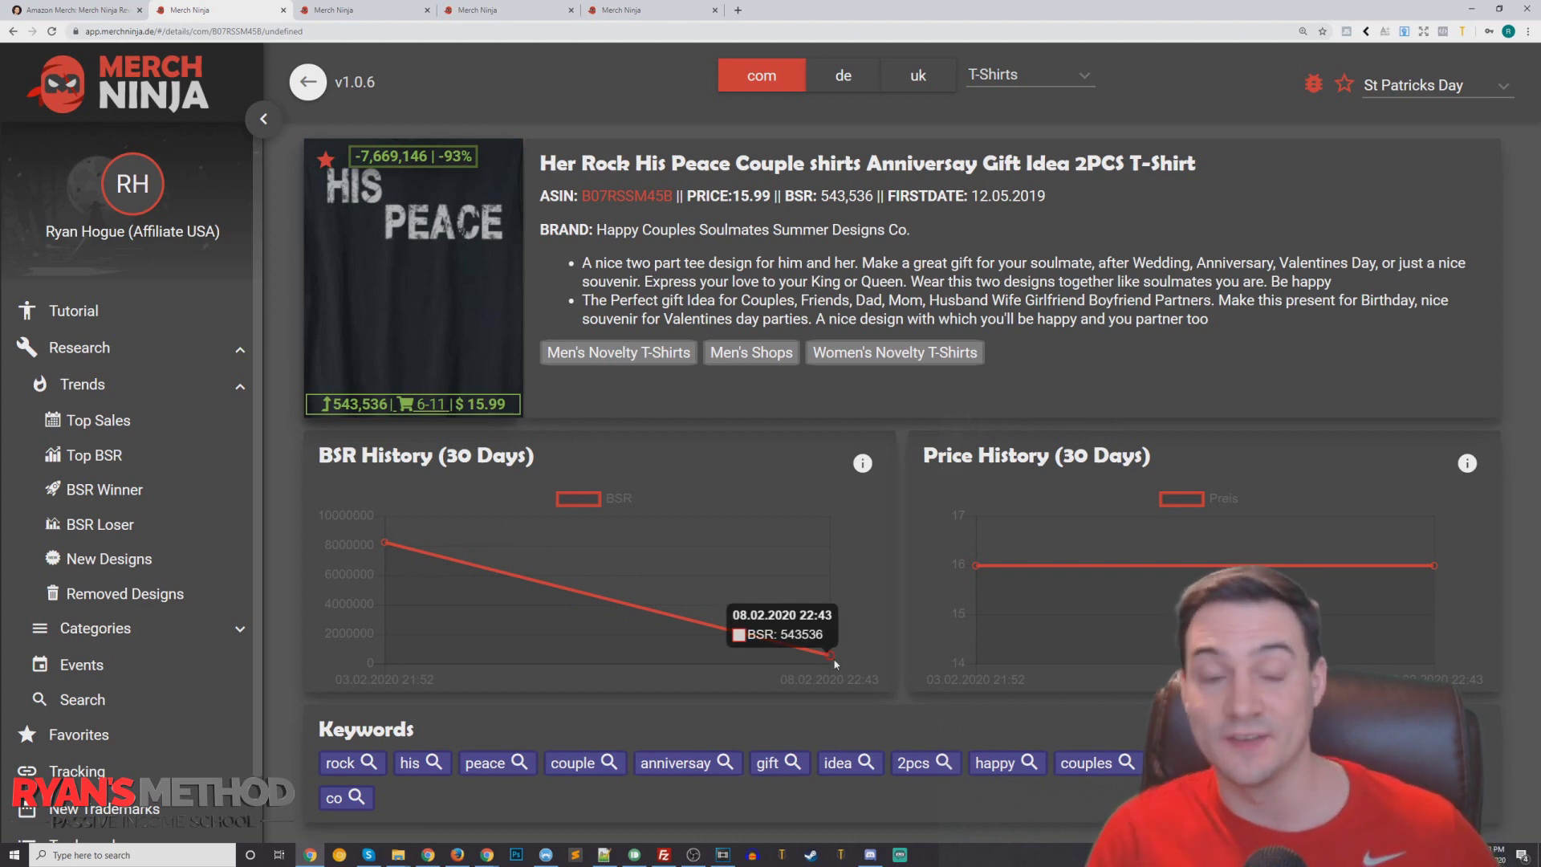
left_click(262, 117)
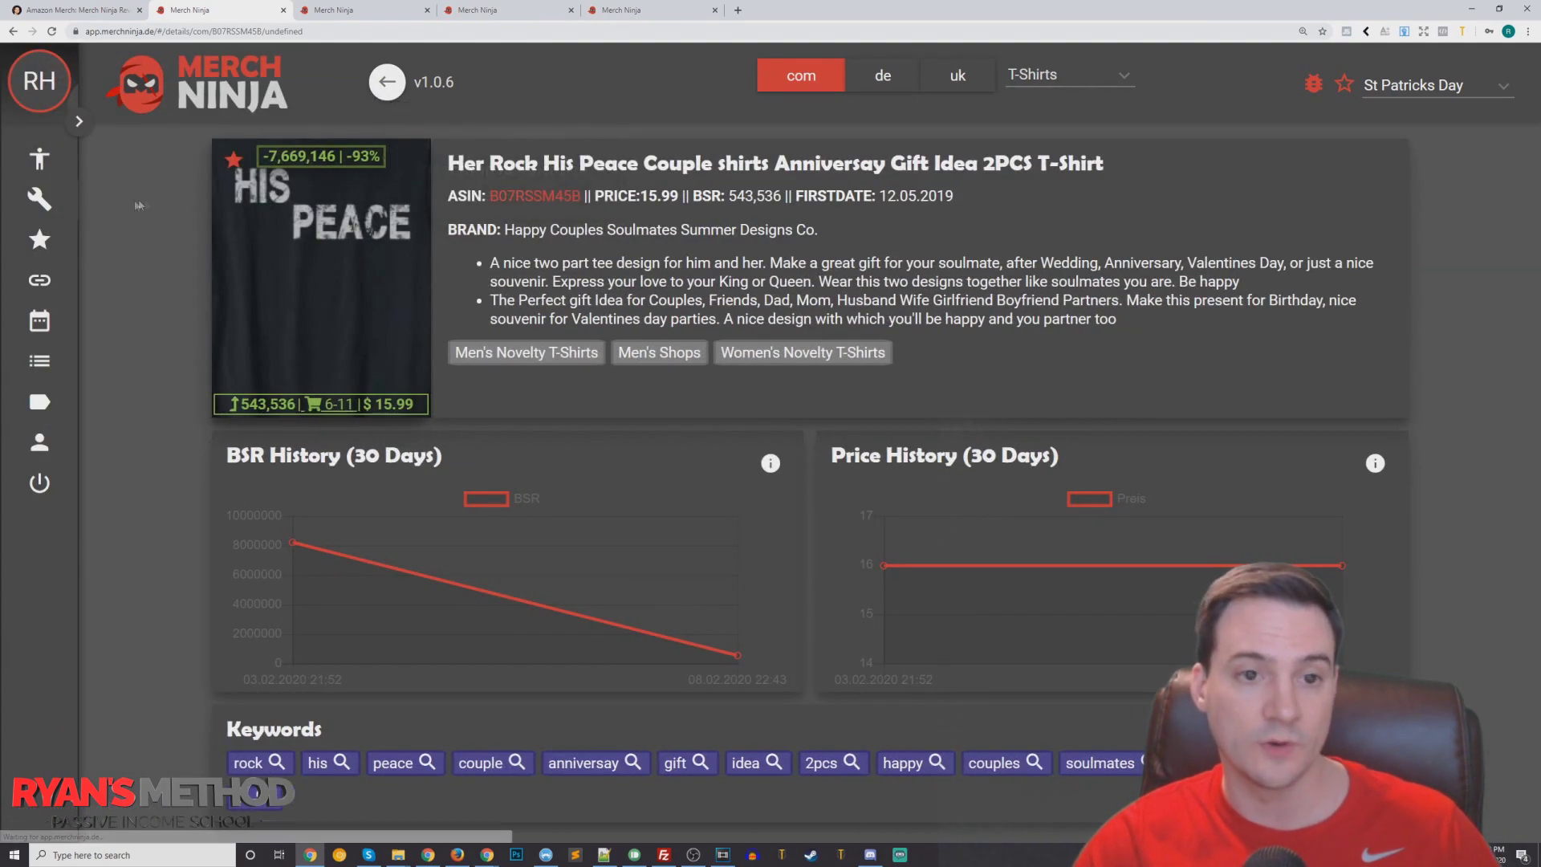
key("alt+Left")
left_click(78, 121)
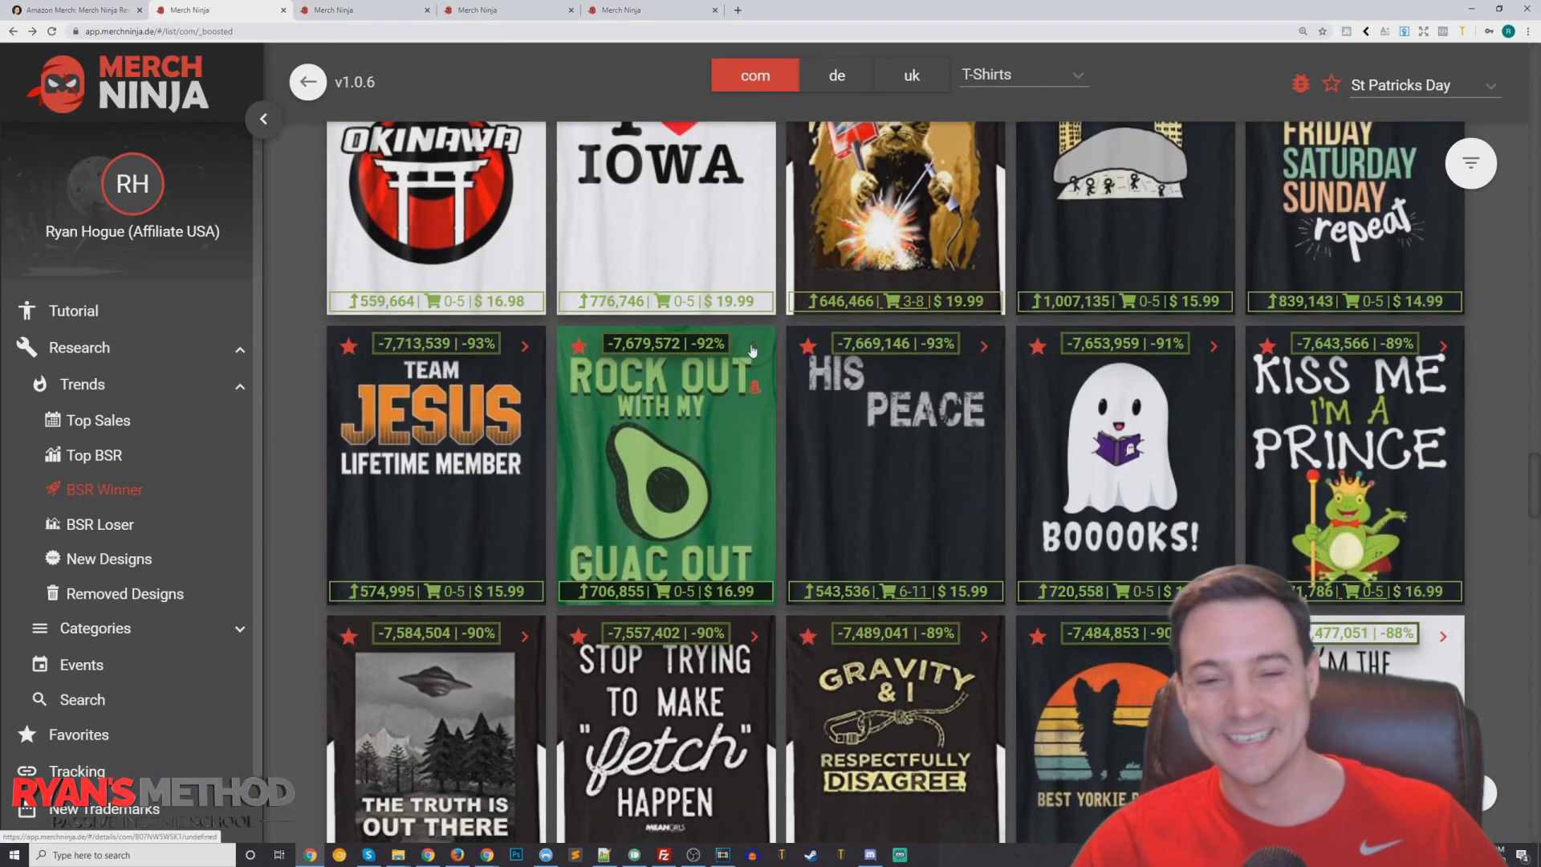
Open the details of the "Rock Out With My Guac Out" shirt and examine the last points of its BSR history.
left_click(754, 351)
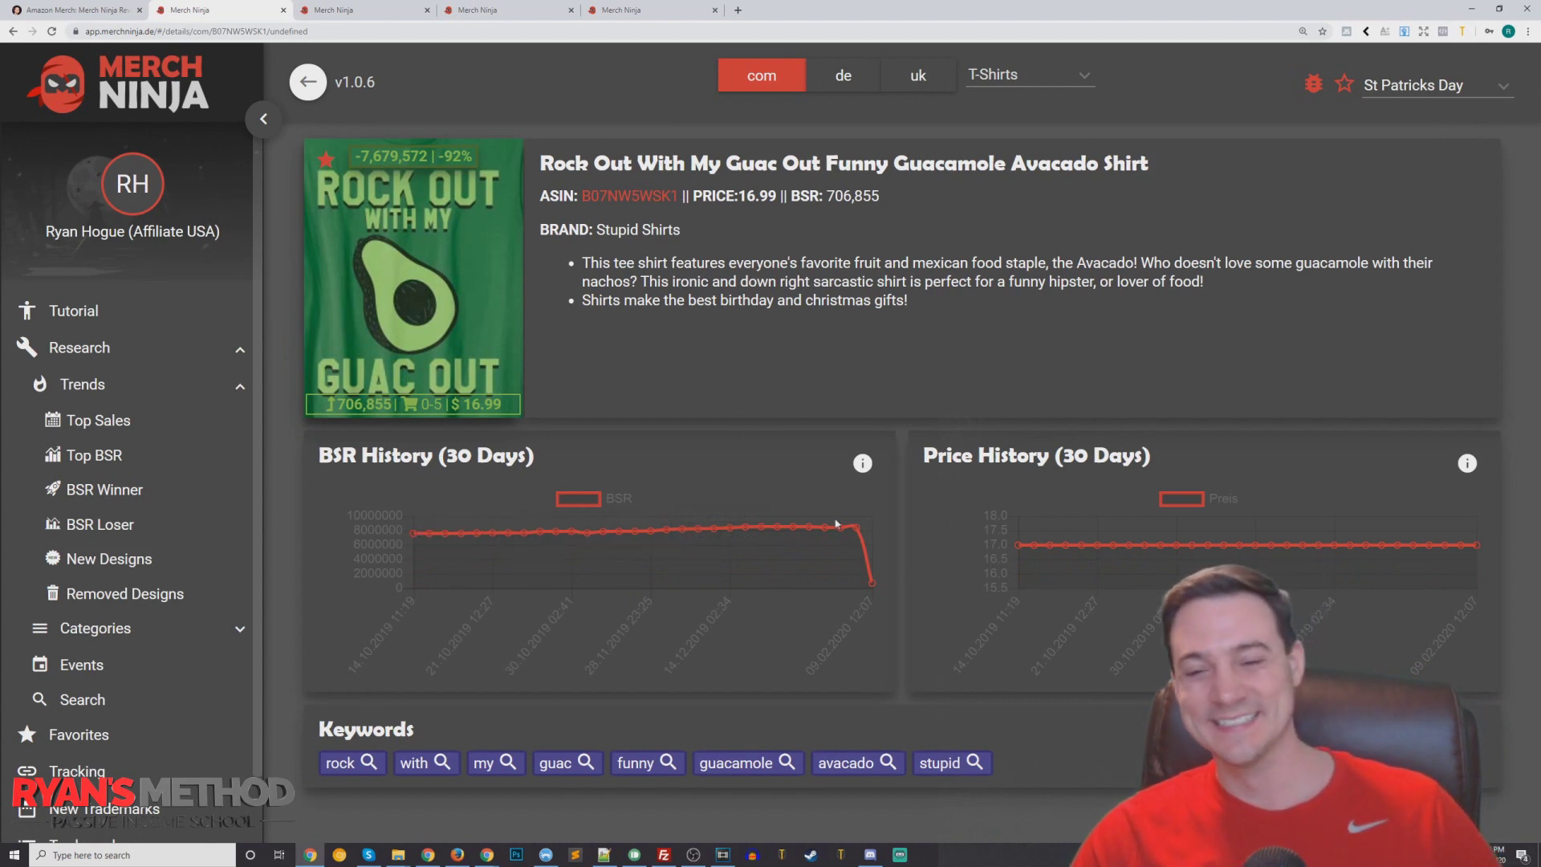
mouse_move(856, 531)
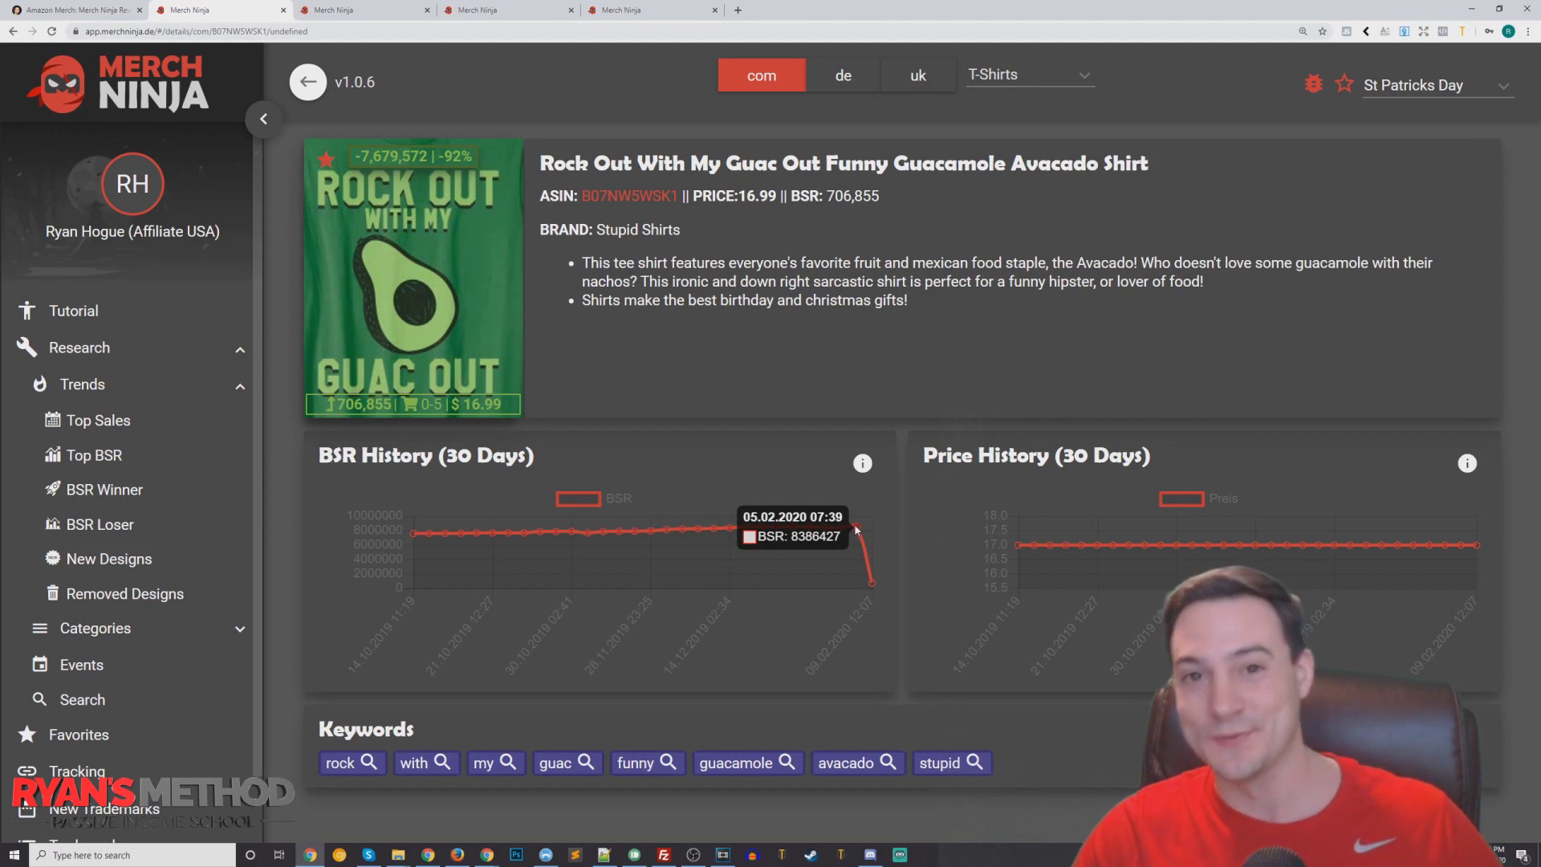
mouse_move(871, 586)
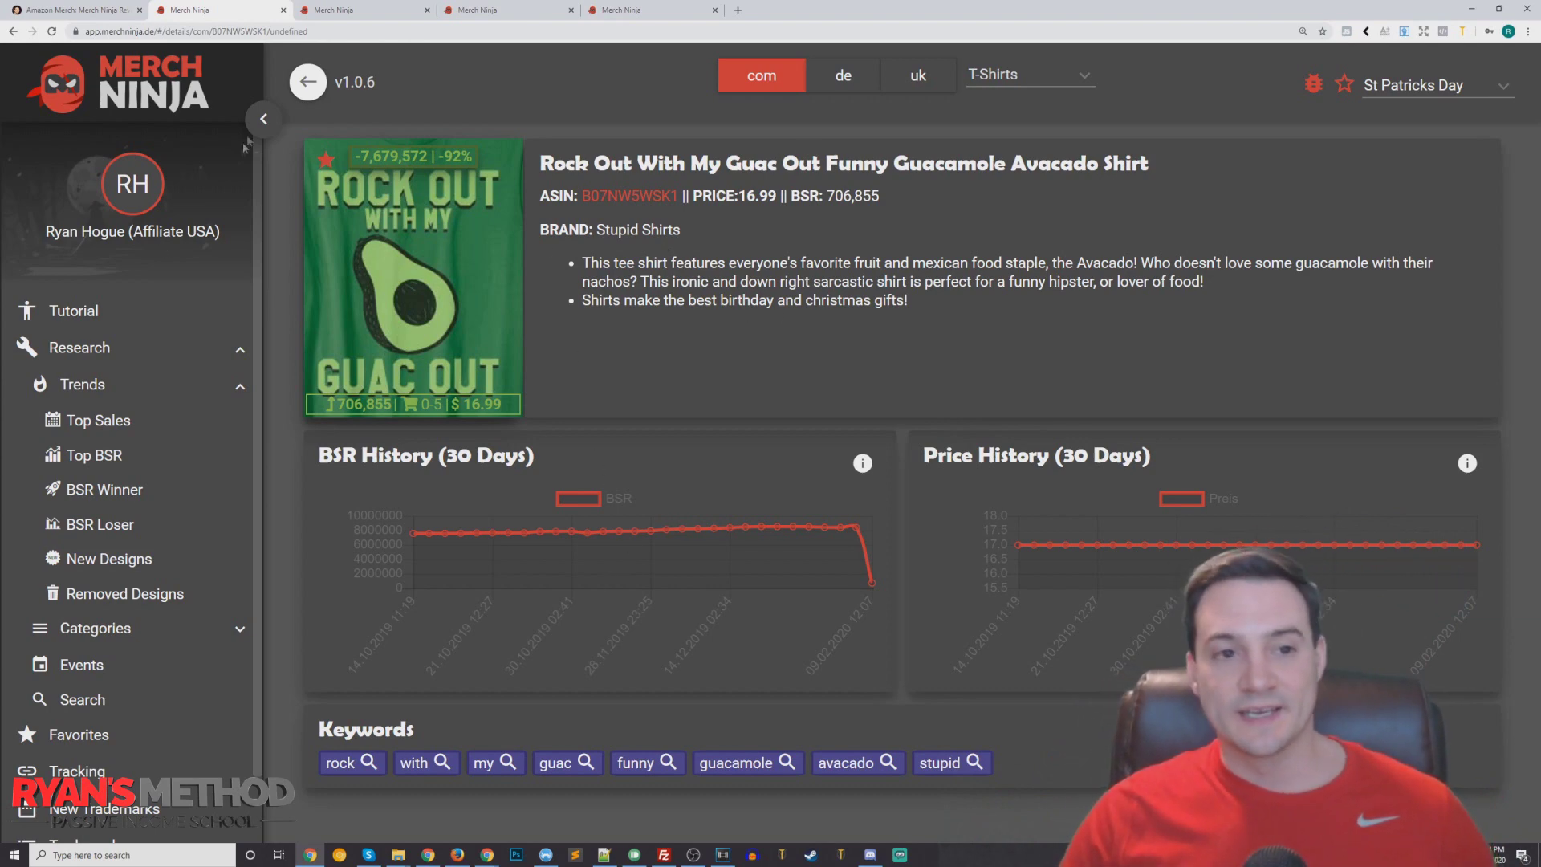
Return to the BSR winners of the day and look back through the designs up to the start of the list.
left_click(263, 118)
left_click(79, 120)
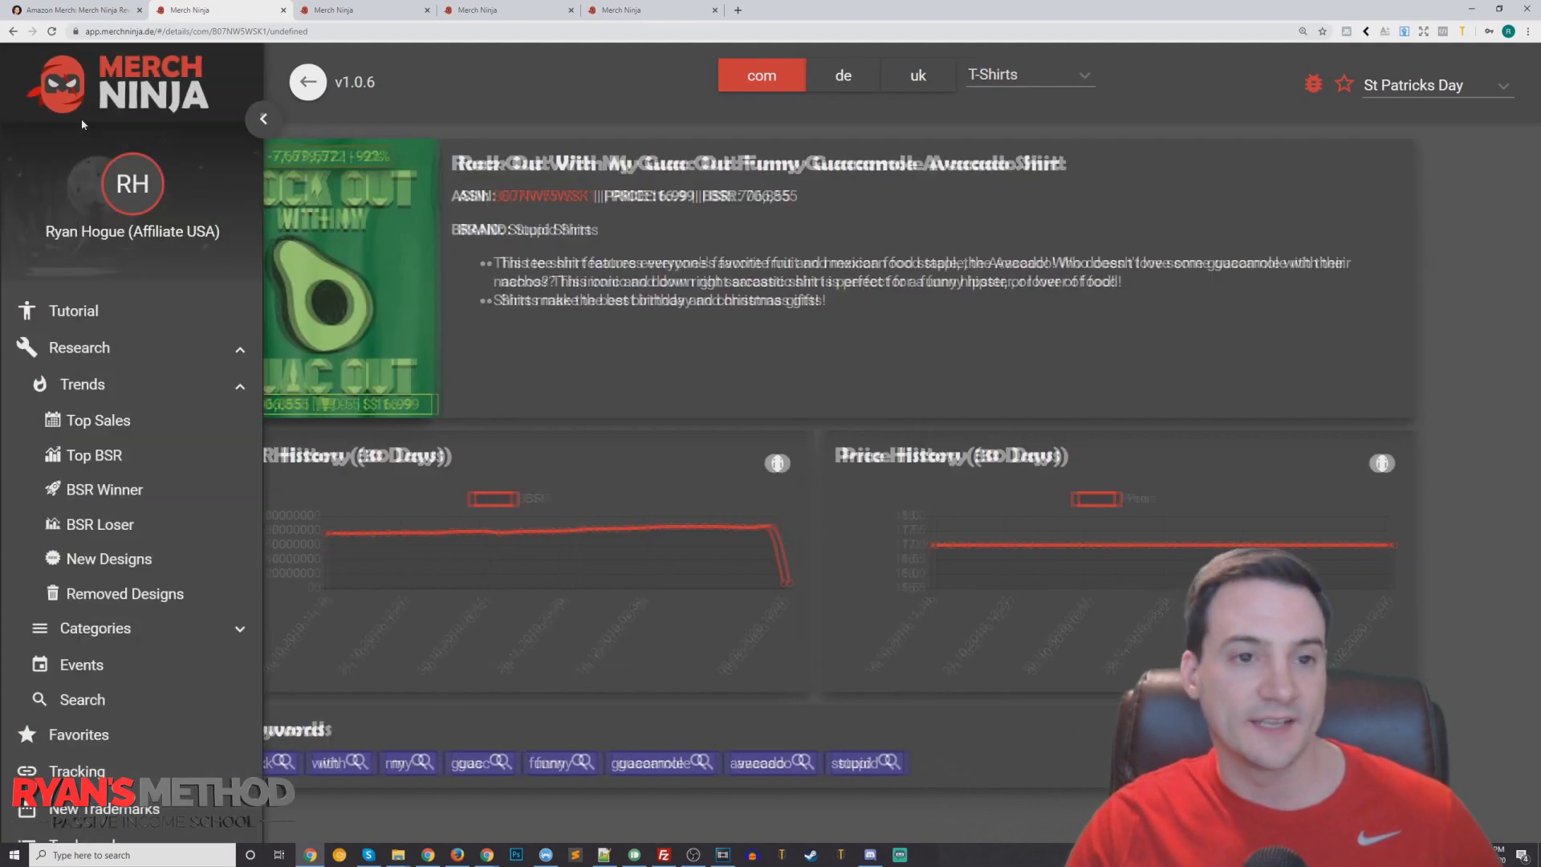
key("ctrl+minus")
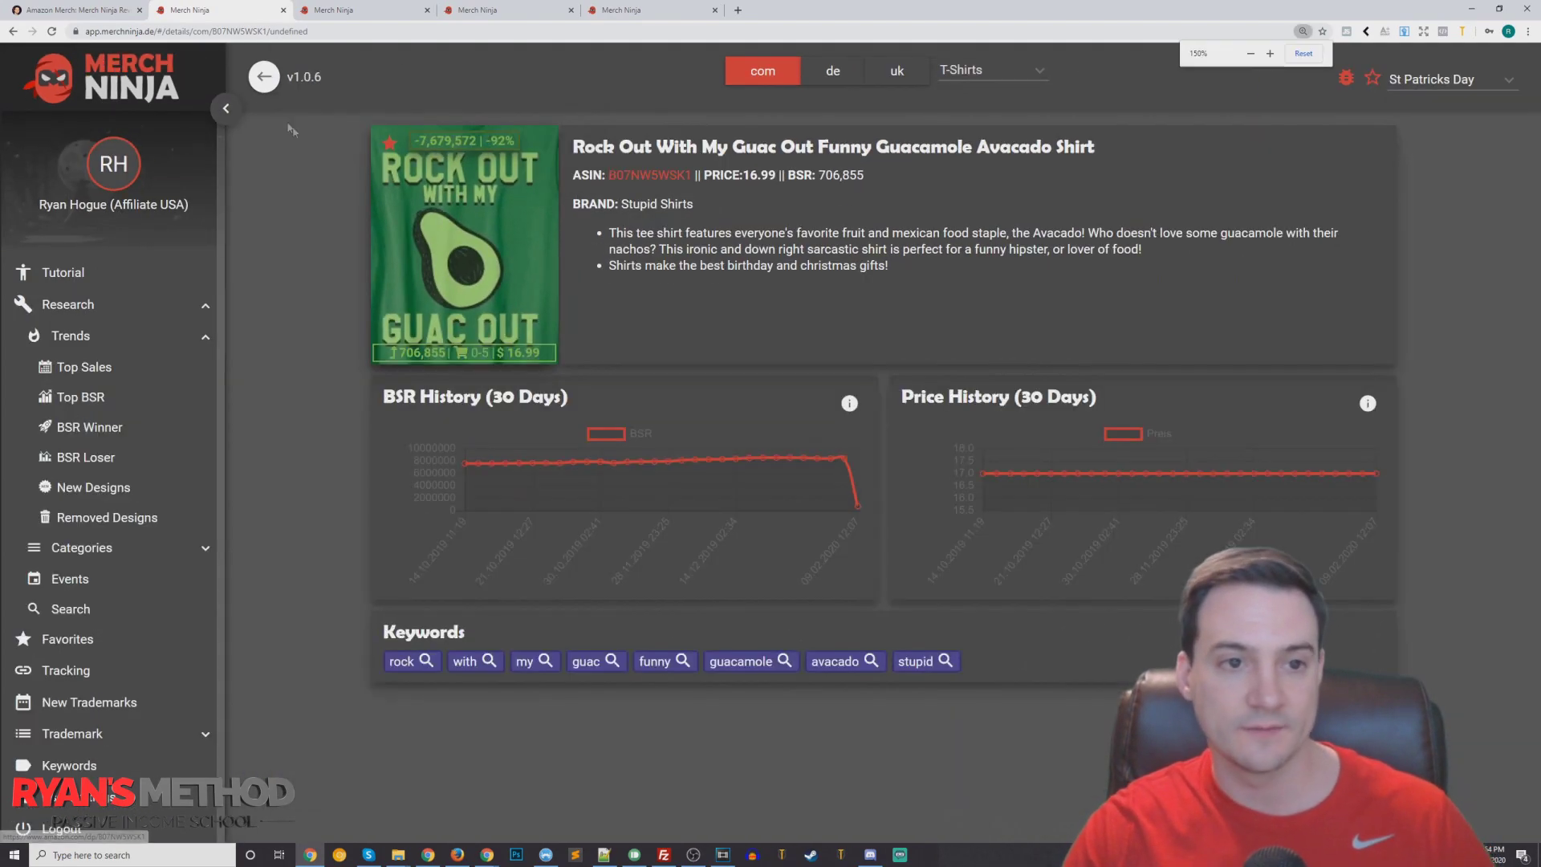
left_click(264, 78)
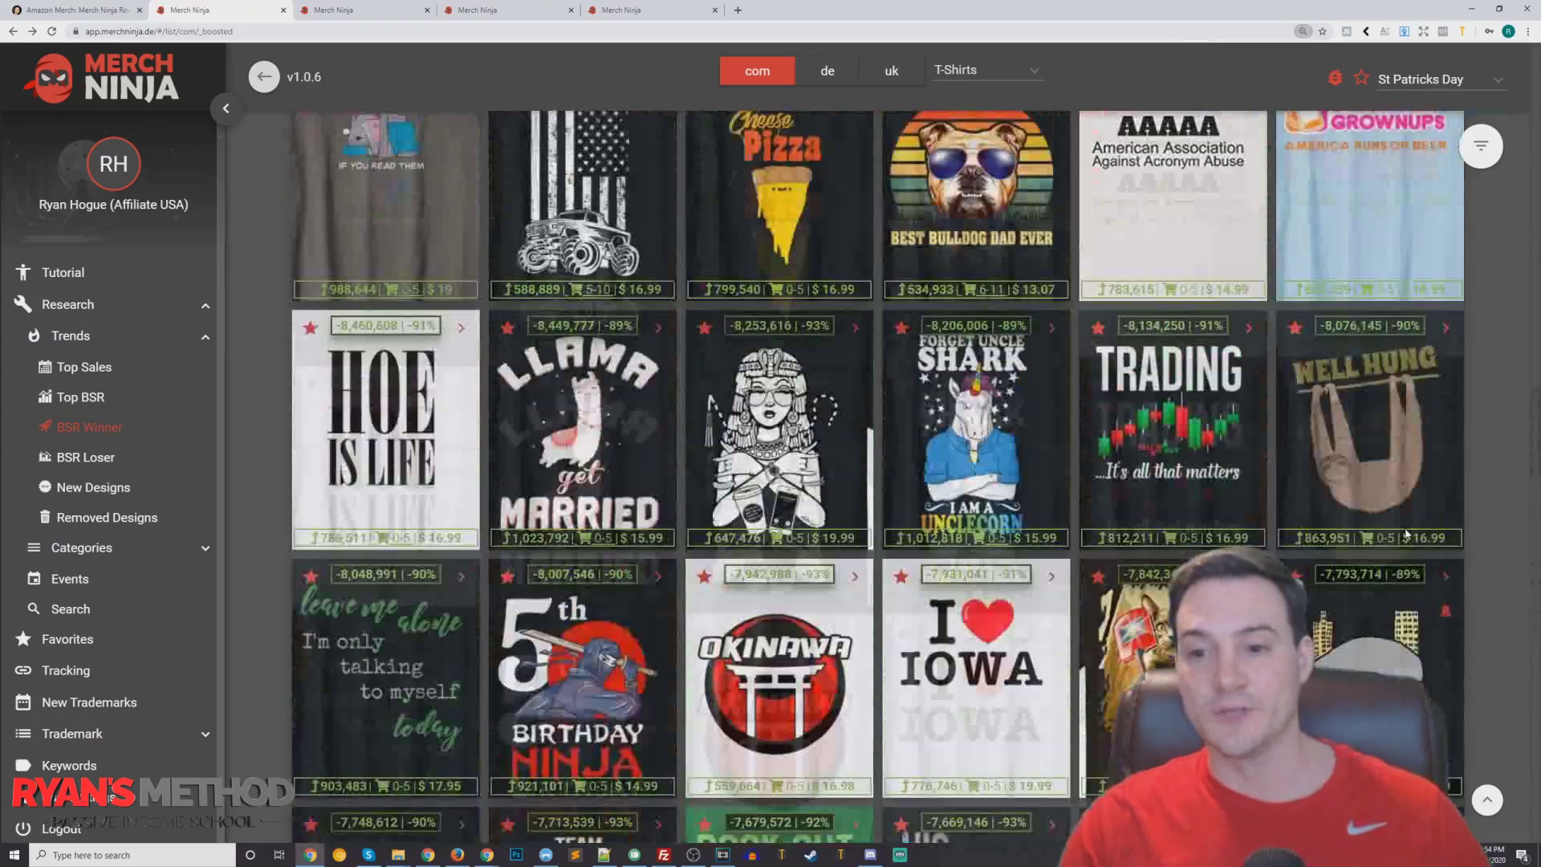
scroll(1310, 464, "up", 15)
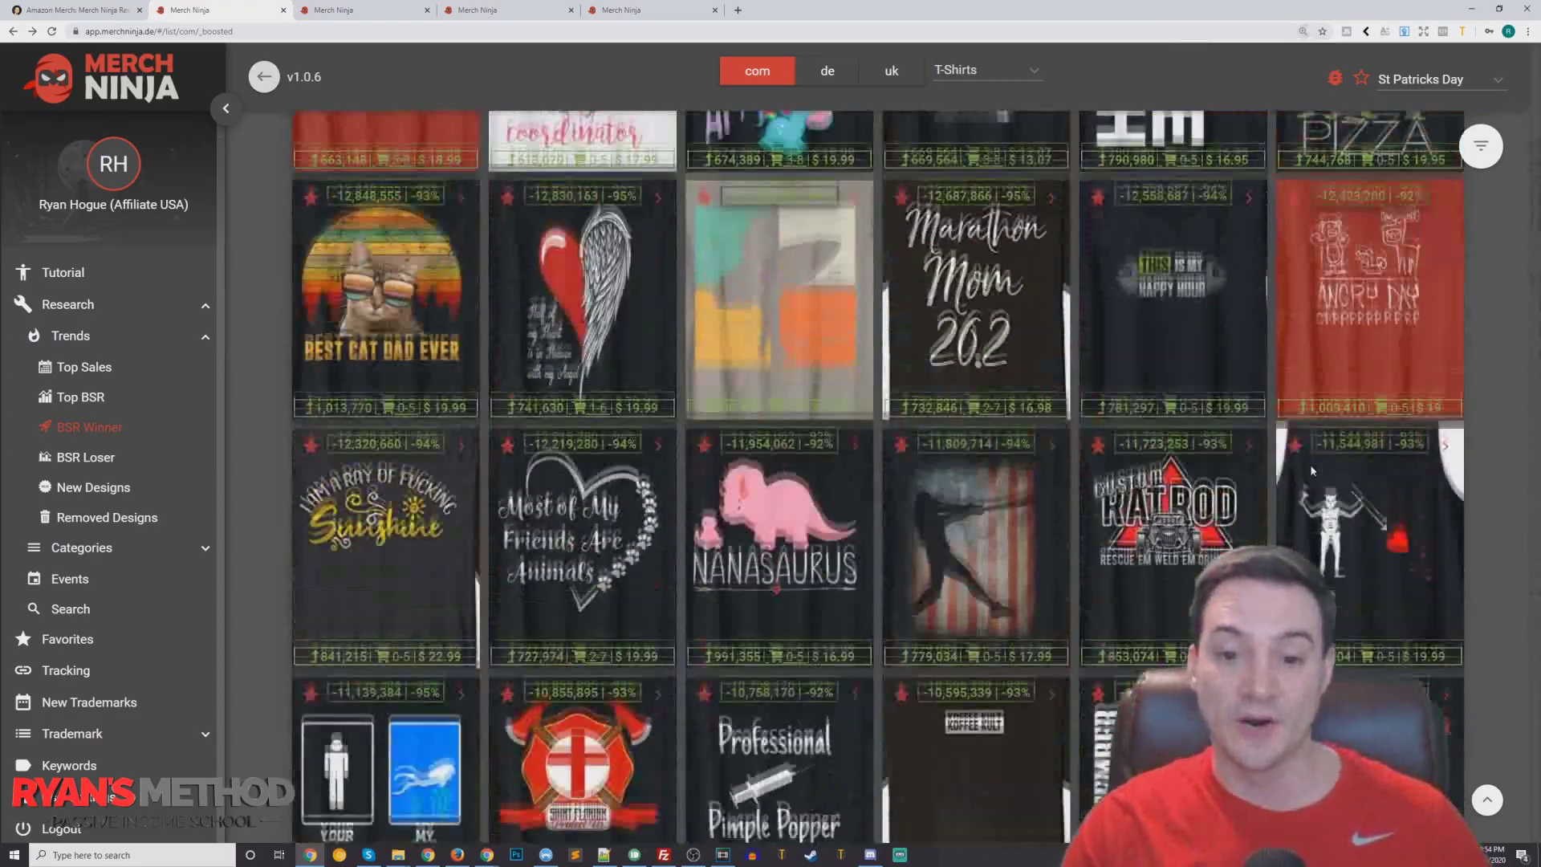
scroll(1307, 463, "down", 1)
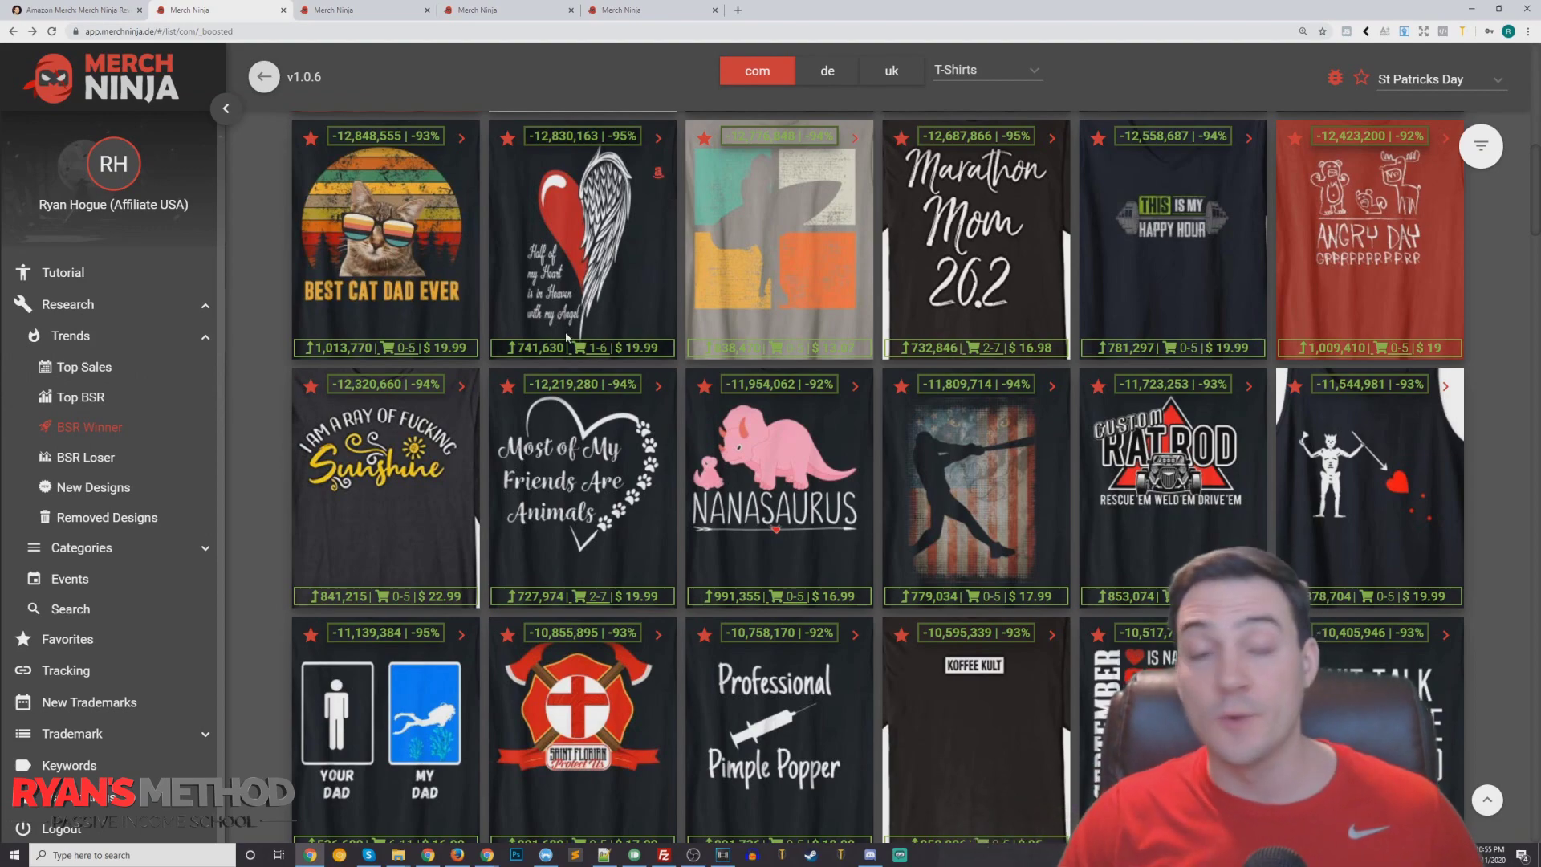
scroll(1395, 382, "up", 15)
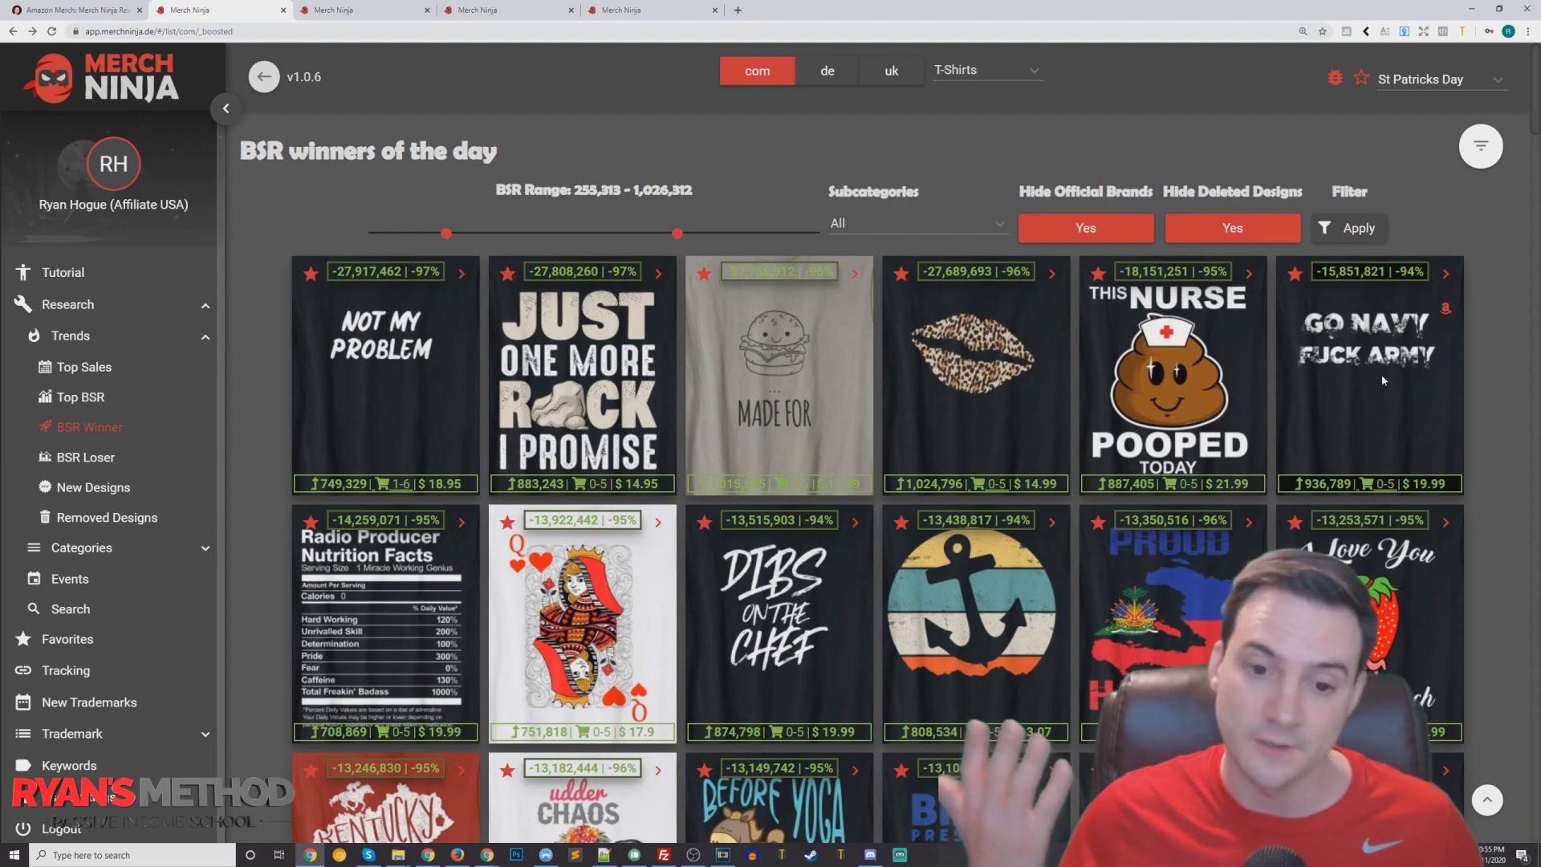
scroll(1373, 273, "down", 1)
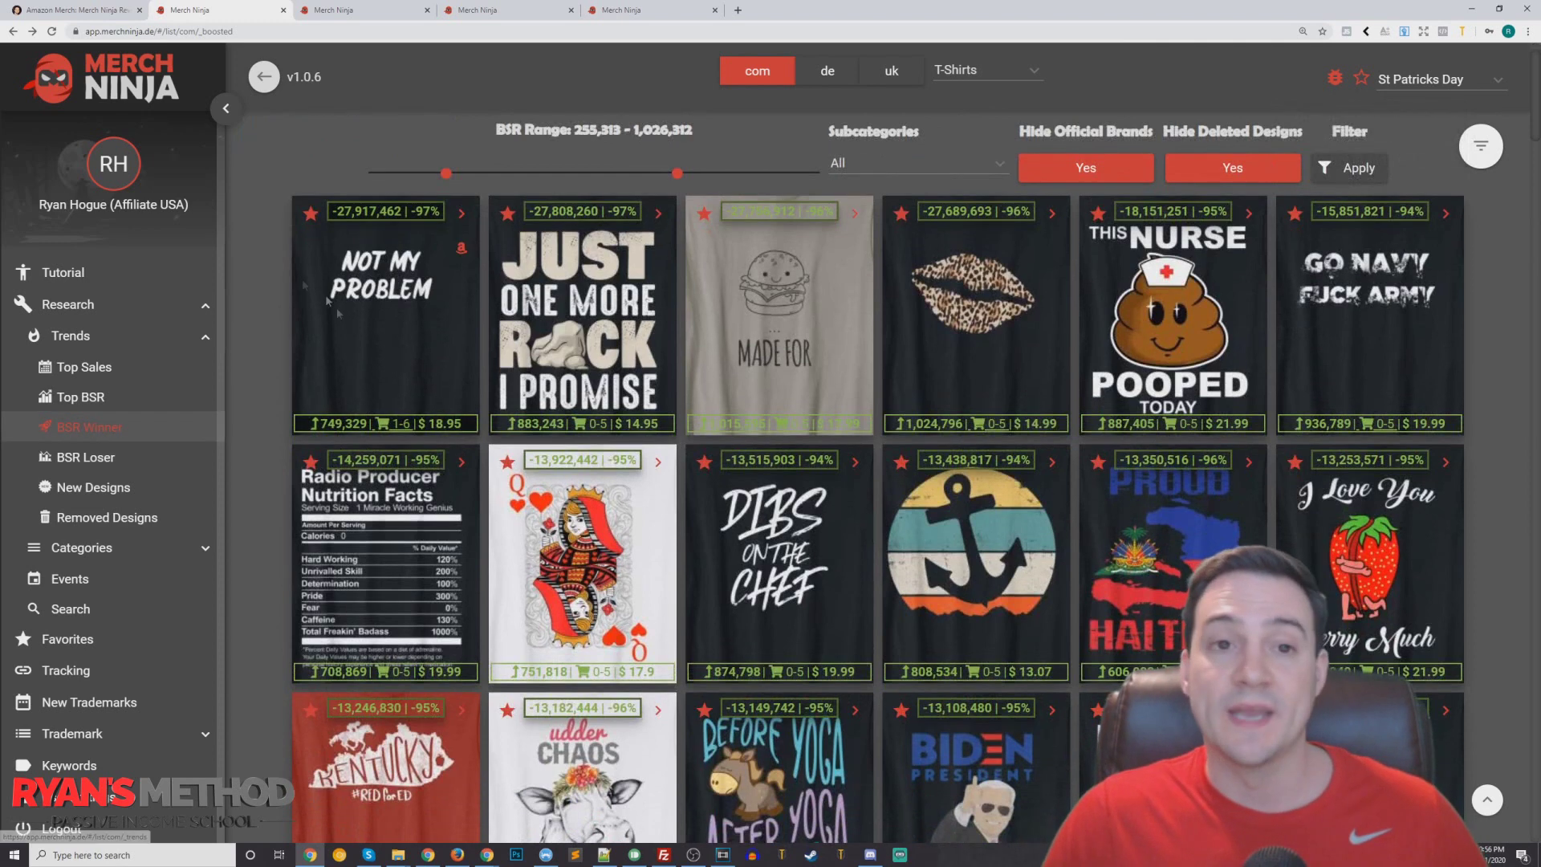
Switch to the separate browser tab with the BSR losers of the day and look through its first designs.
left_click(357, 11)
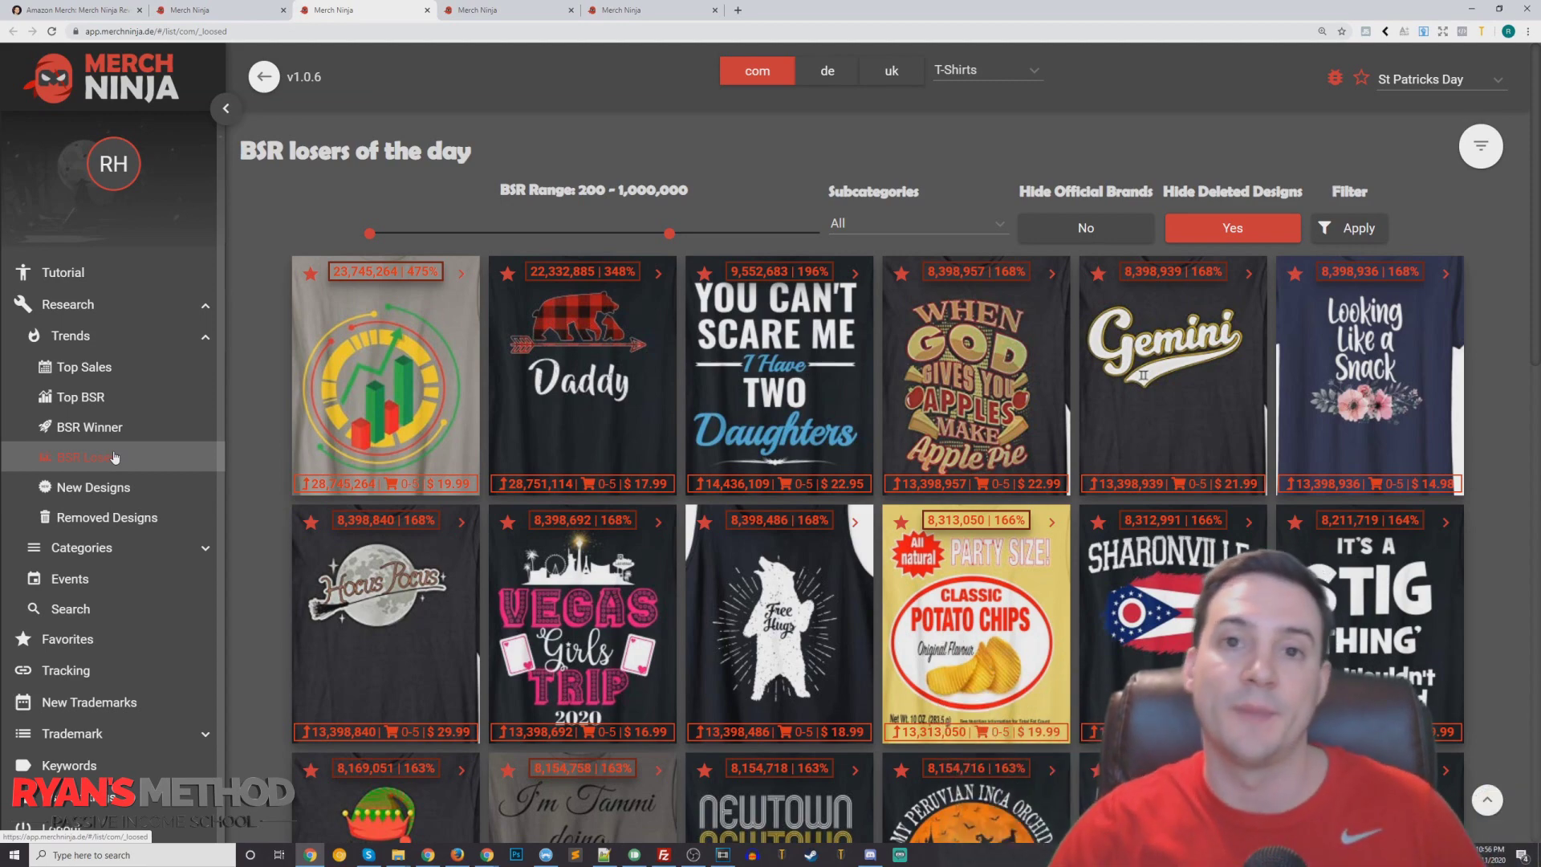
scroll(460, 320, "down", 1)
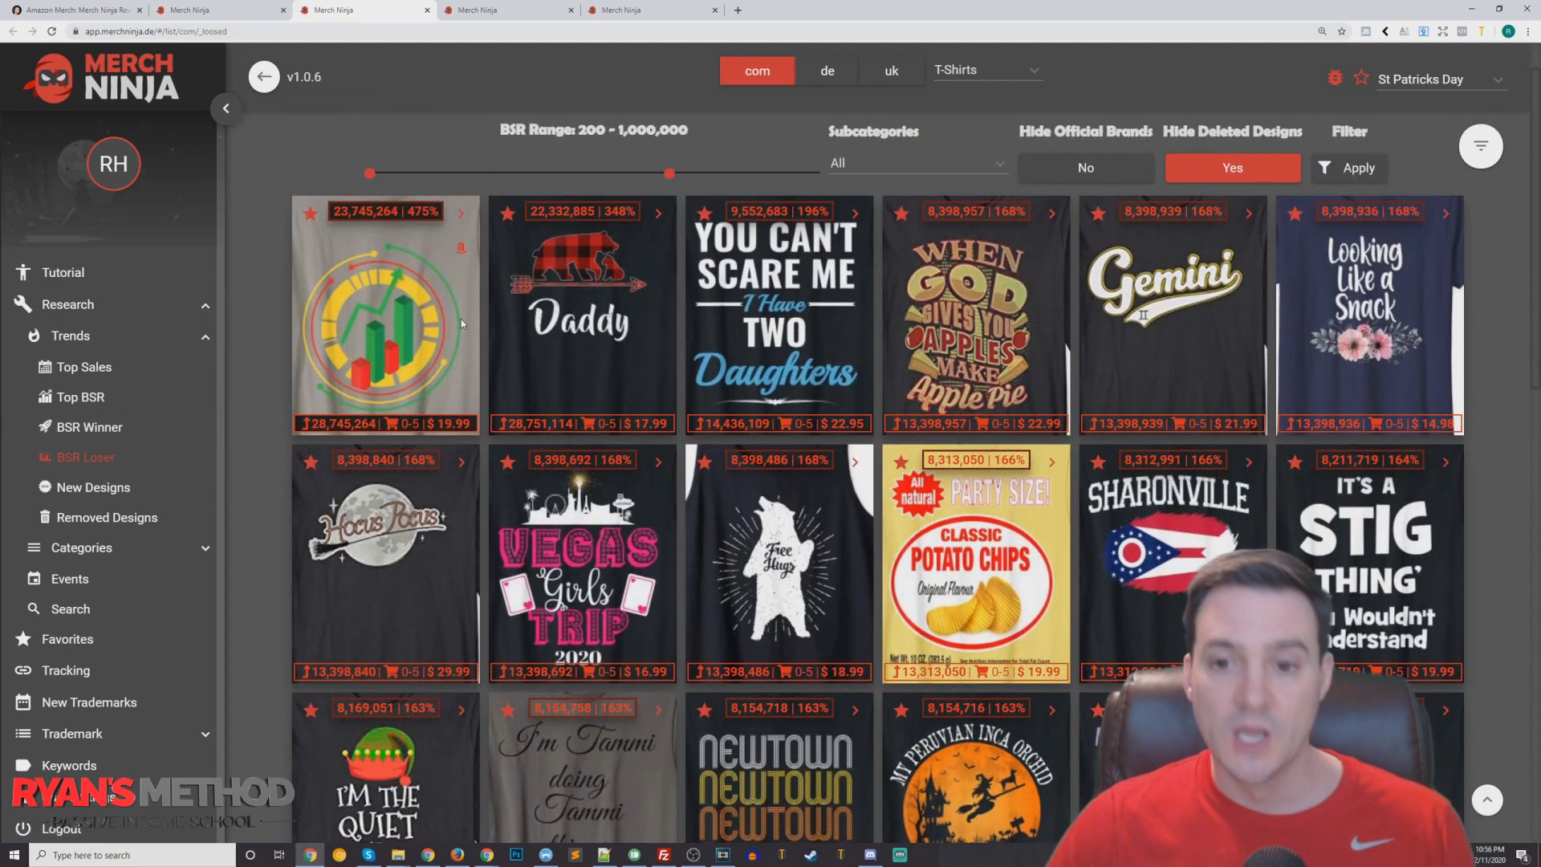
scroll(460, 320, "down", 1)
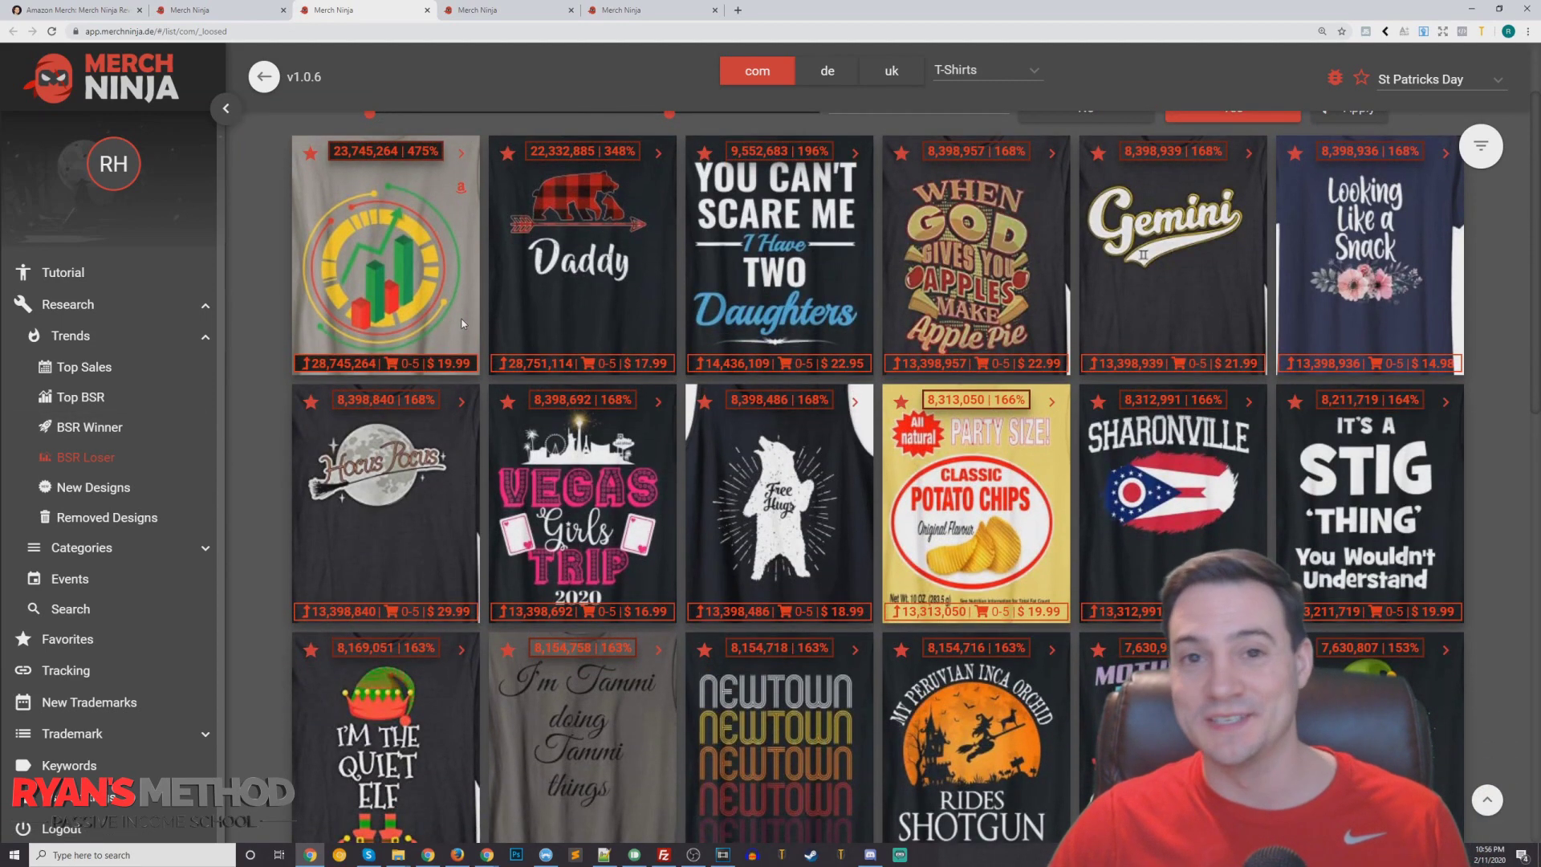
Show the removed designs, collapse the navigation sidebar, and check the removal dates of the Mamba shirts.
left_click(114, 518)
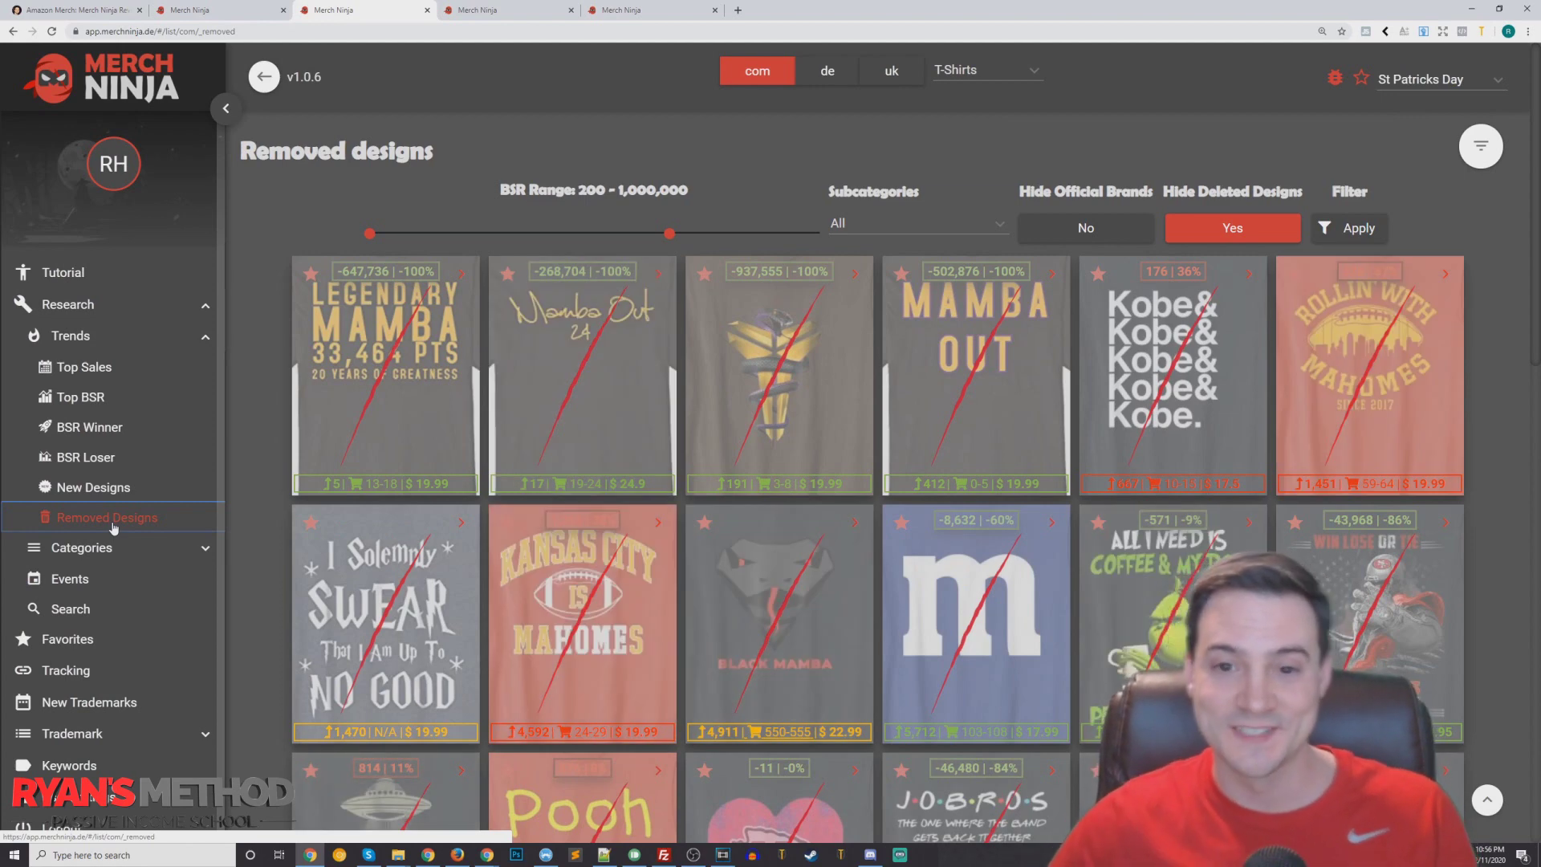
left_click(225, 108)
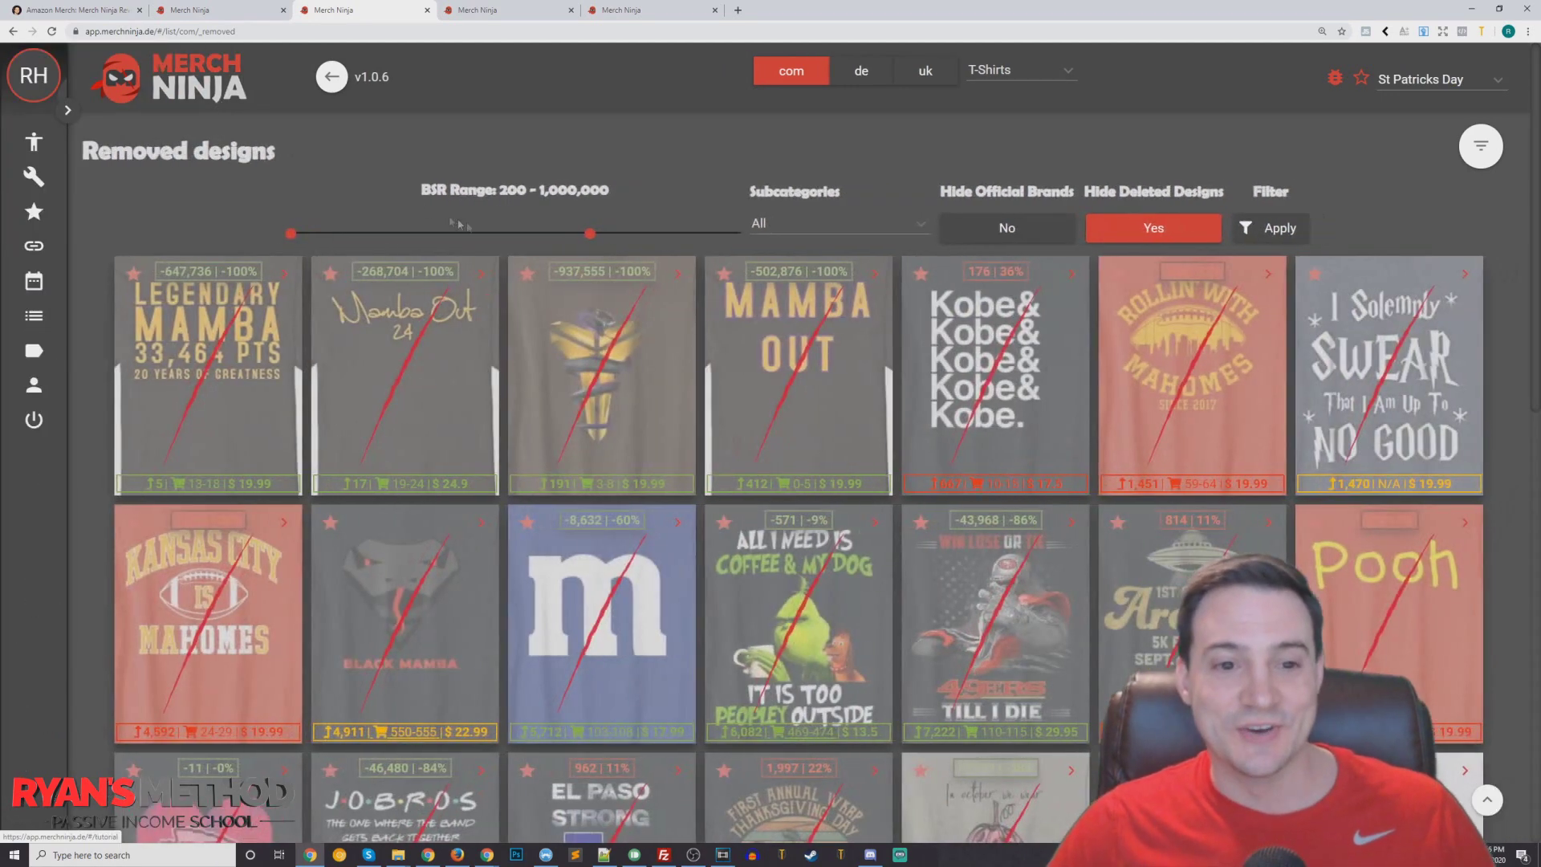
key("ctrl+plus")
key("ctrl+plus")
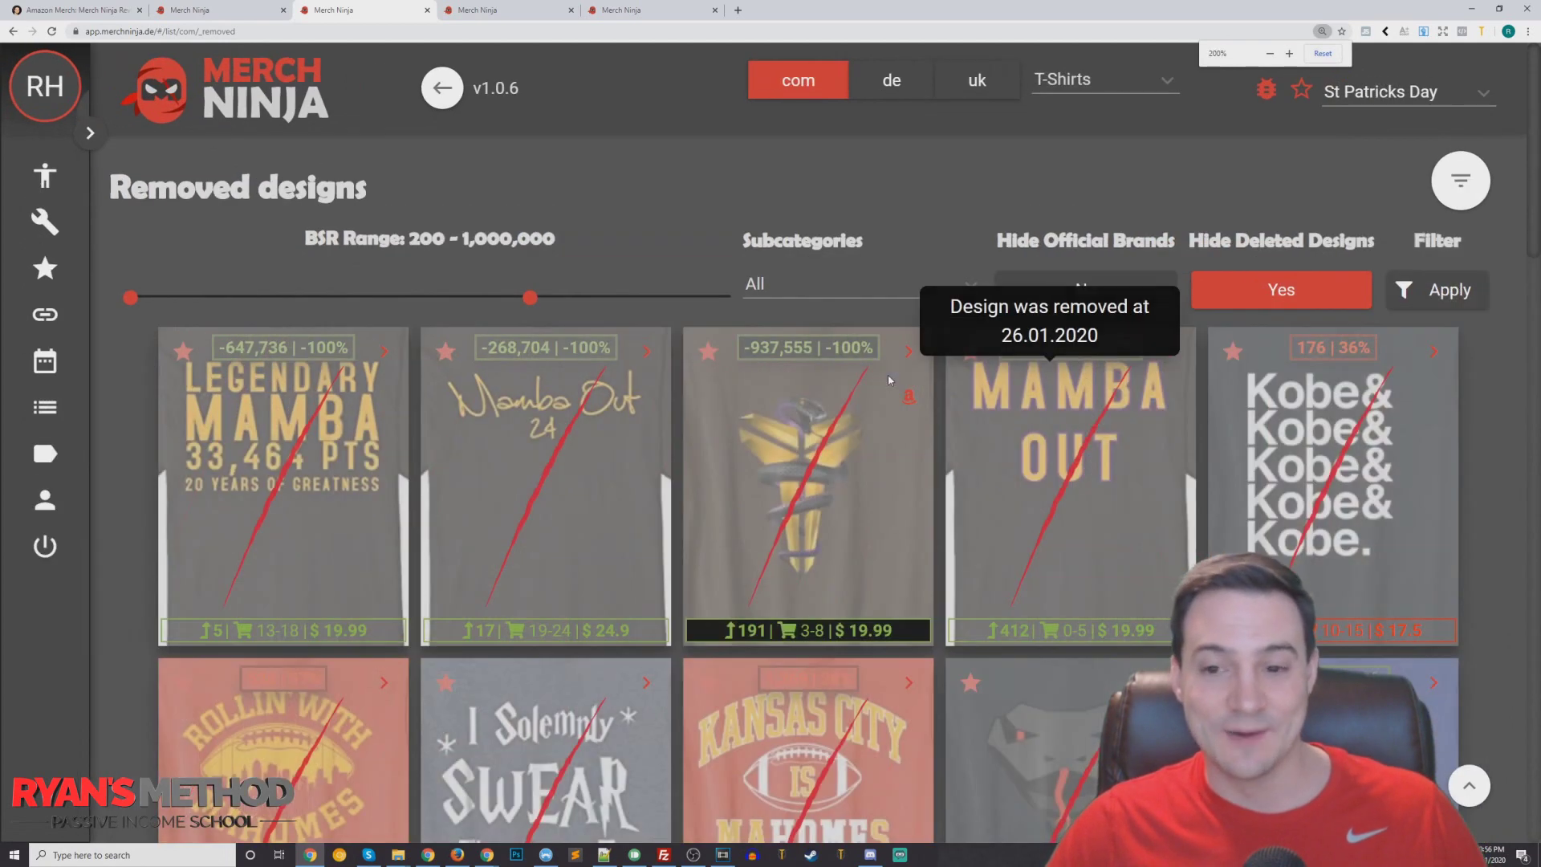
key("ctrl+minus")
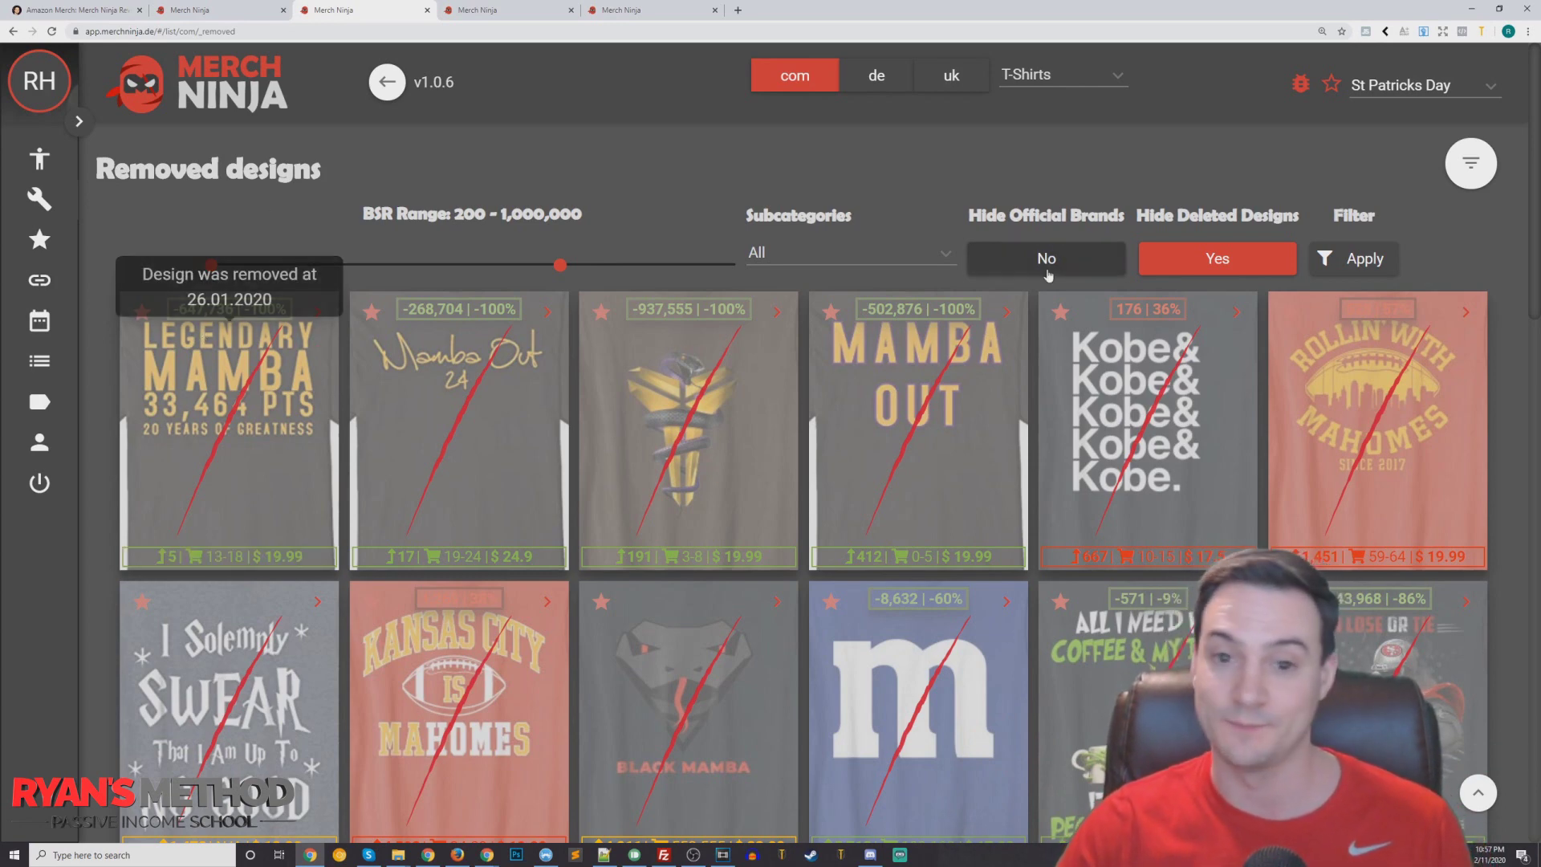
Look through the removed designs and their removal dates, down to the pink KC heart shirt.
left_click_drag(1533, 158, 1536, 195)
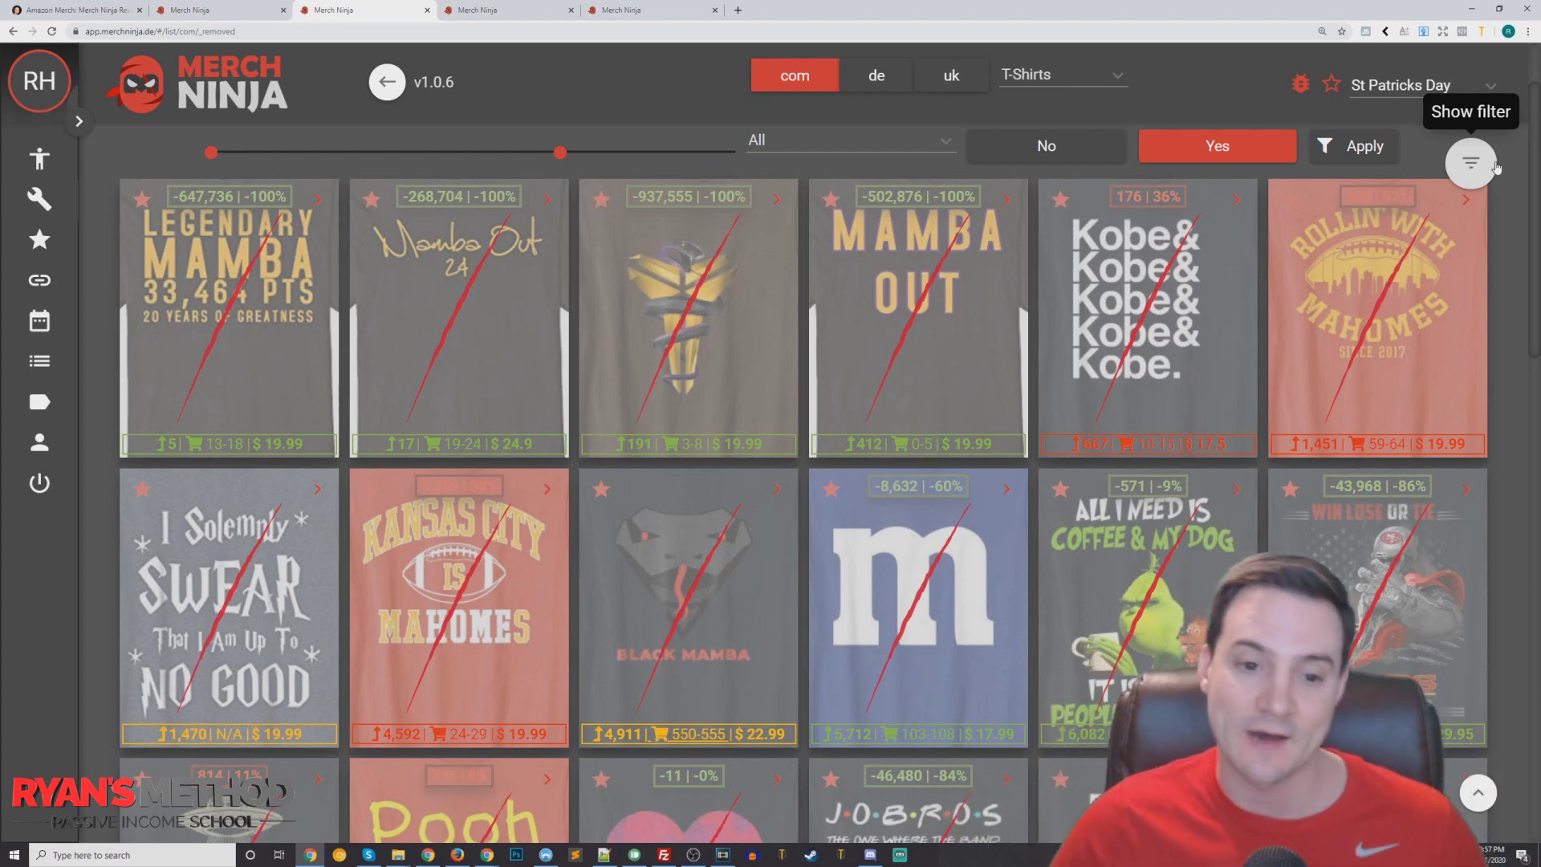
left_click_drag(1535, 249, 1535, 246)
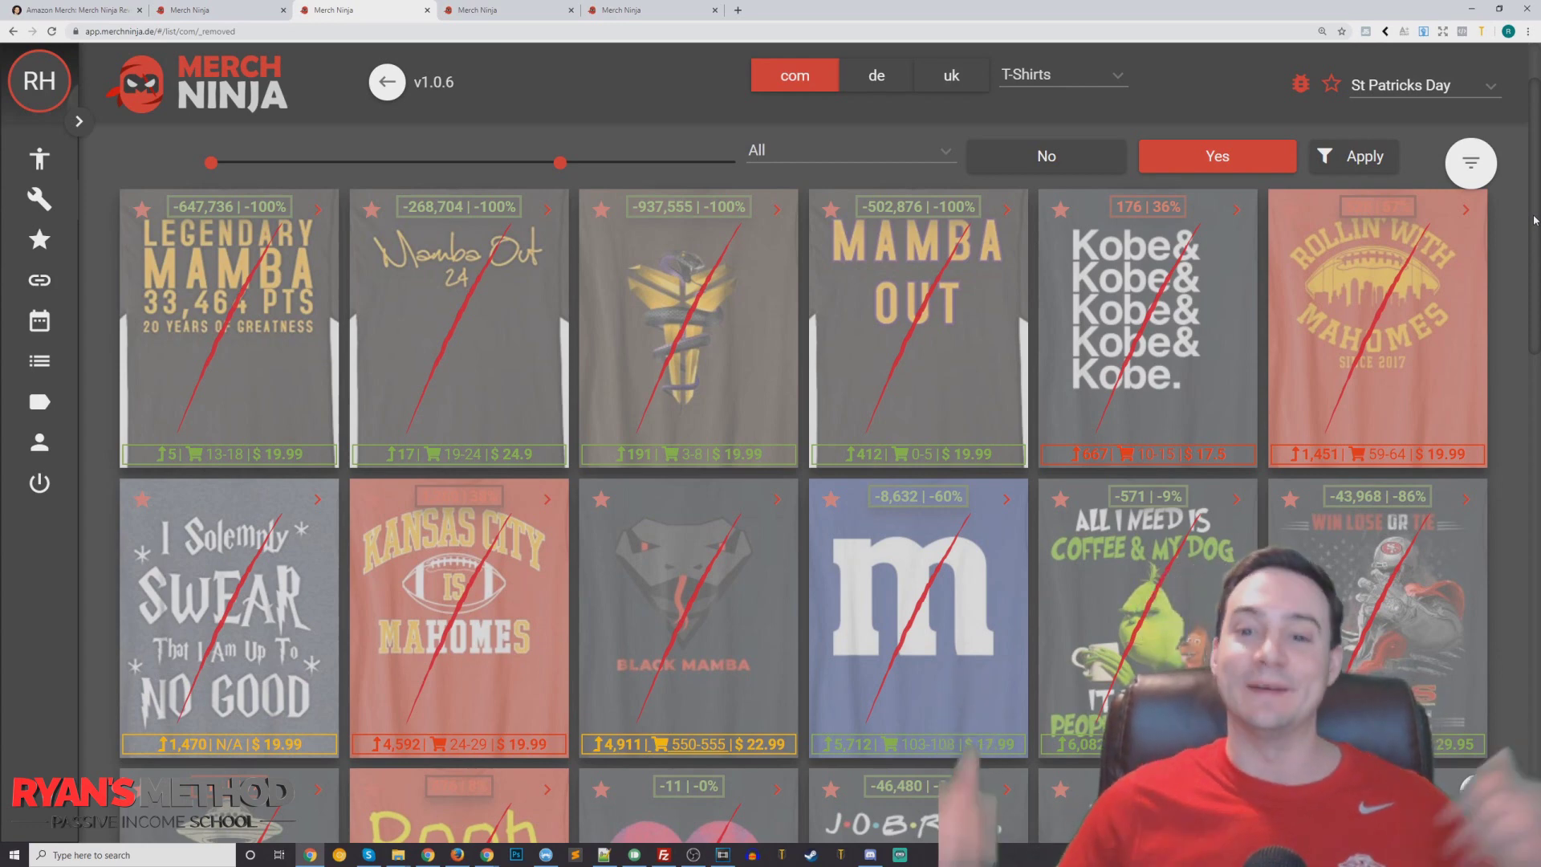
left_click_drag(1535, 219, 1520, 326)
mouse_move(943, 314)
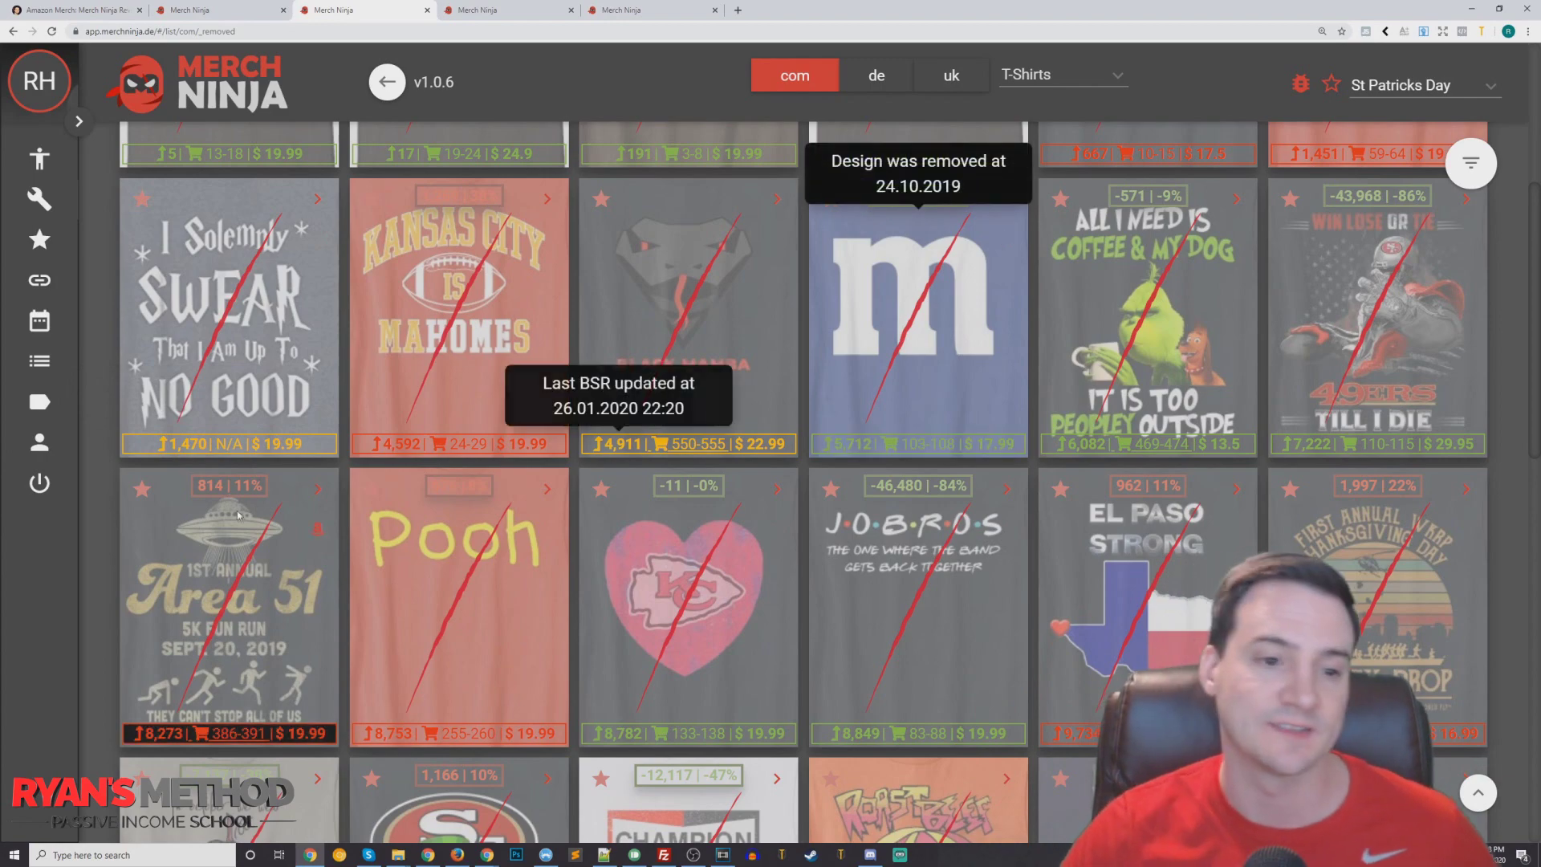
scroll(108, 551, "down", 2)
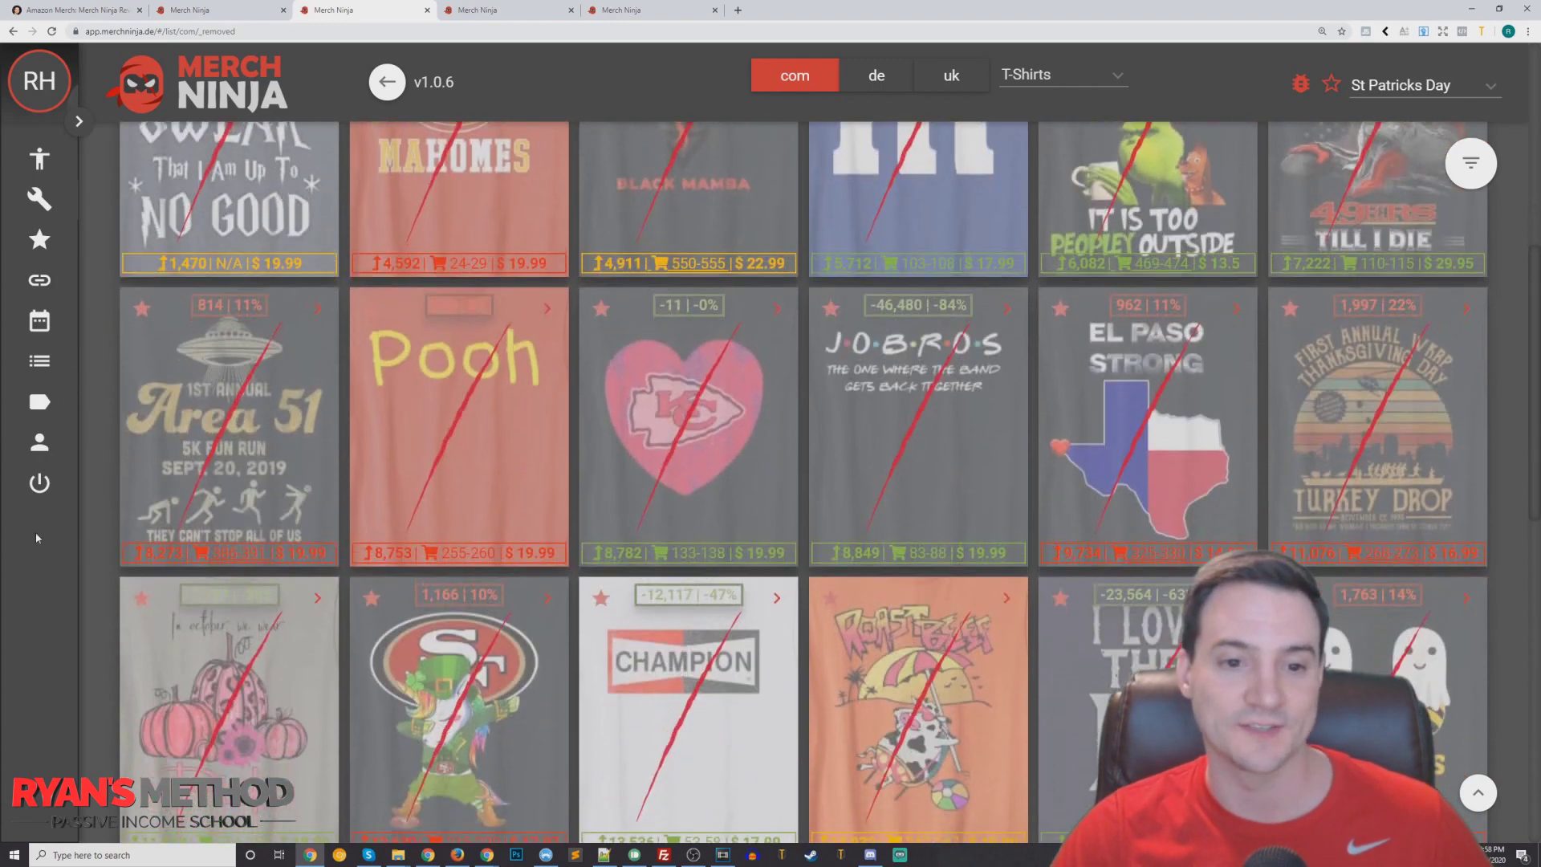
scroll(35, 532, "down", 2)
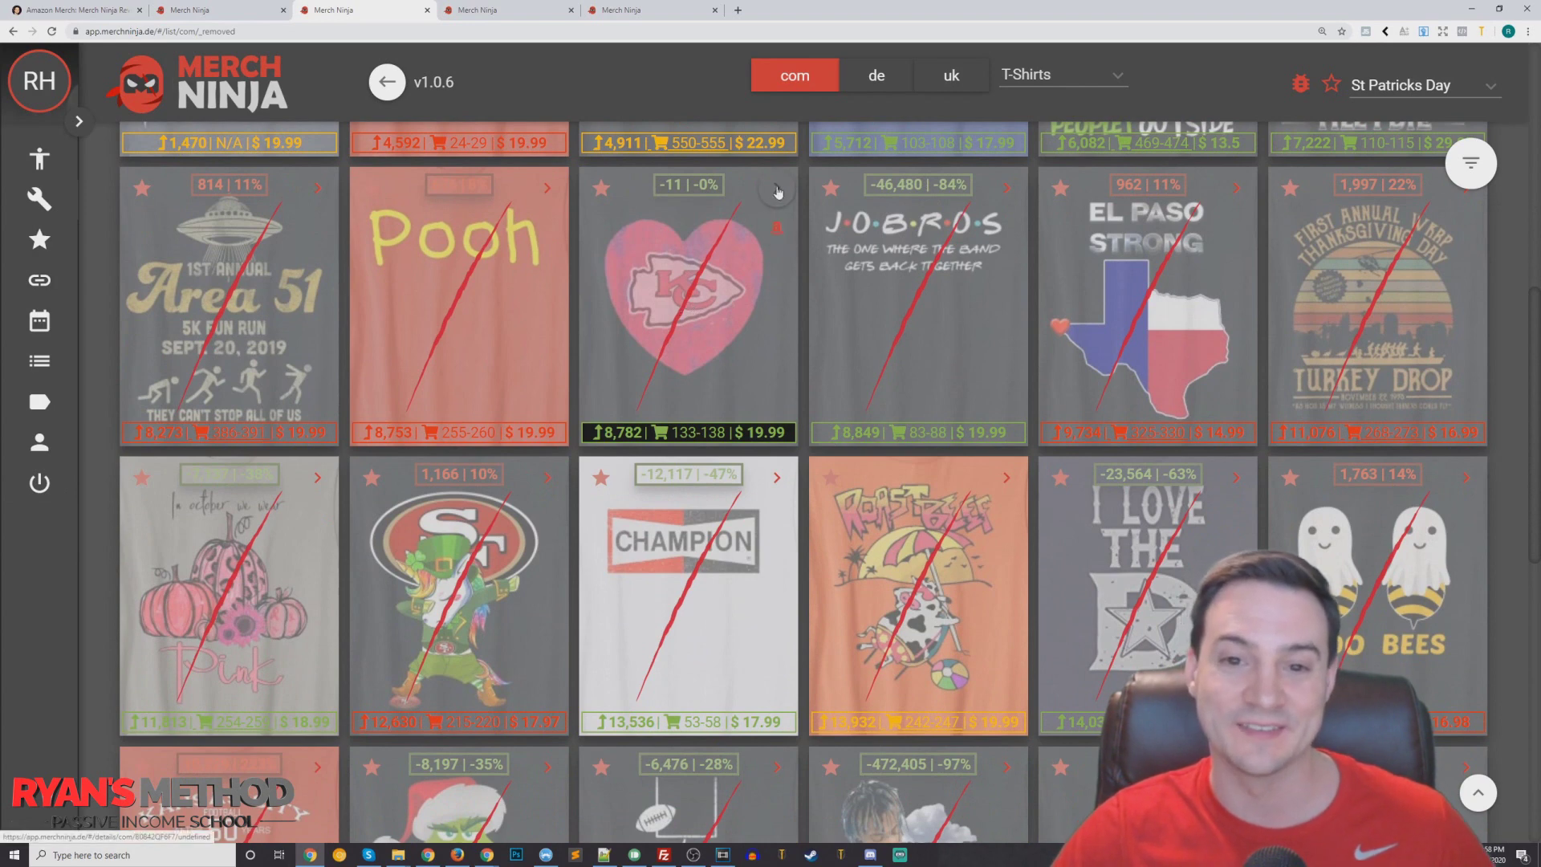
Open the KC heart shirt's details in a separate tab, examine its final BSR history points, and return to the removed designs.
left_click(777, 191)
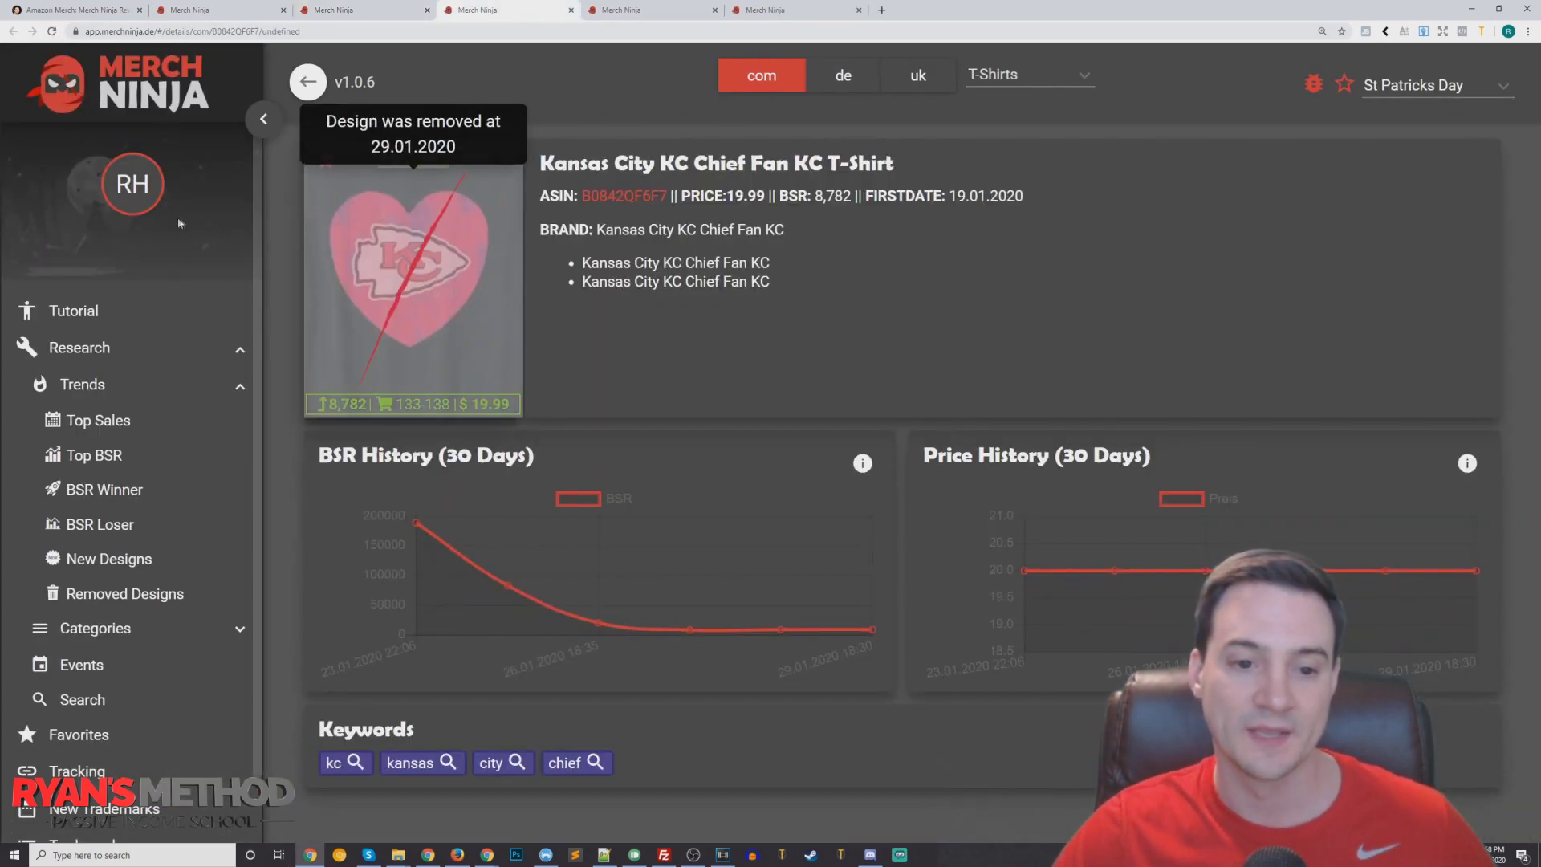
mouse_move(777, 629)
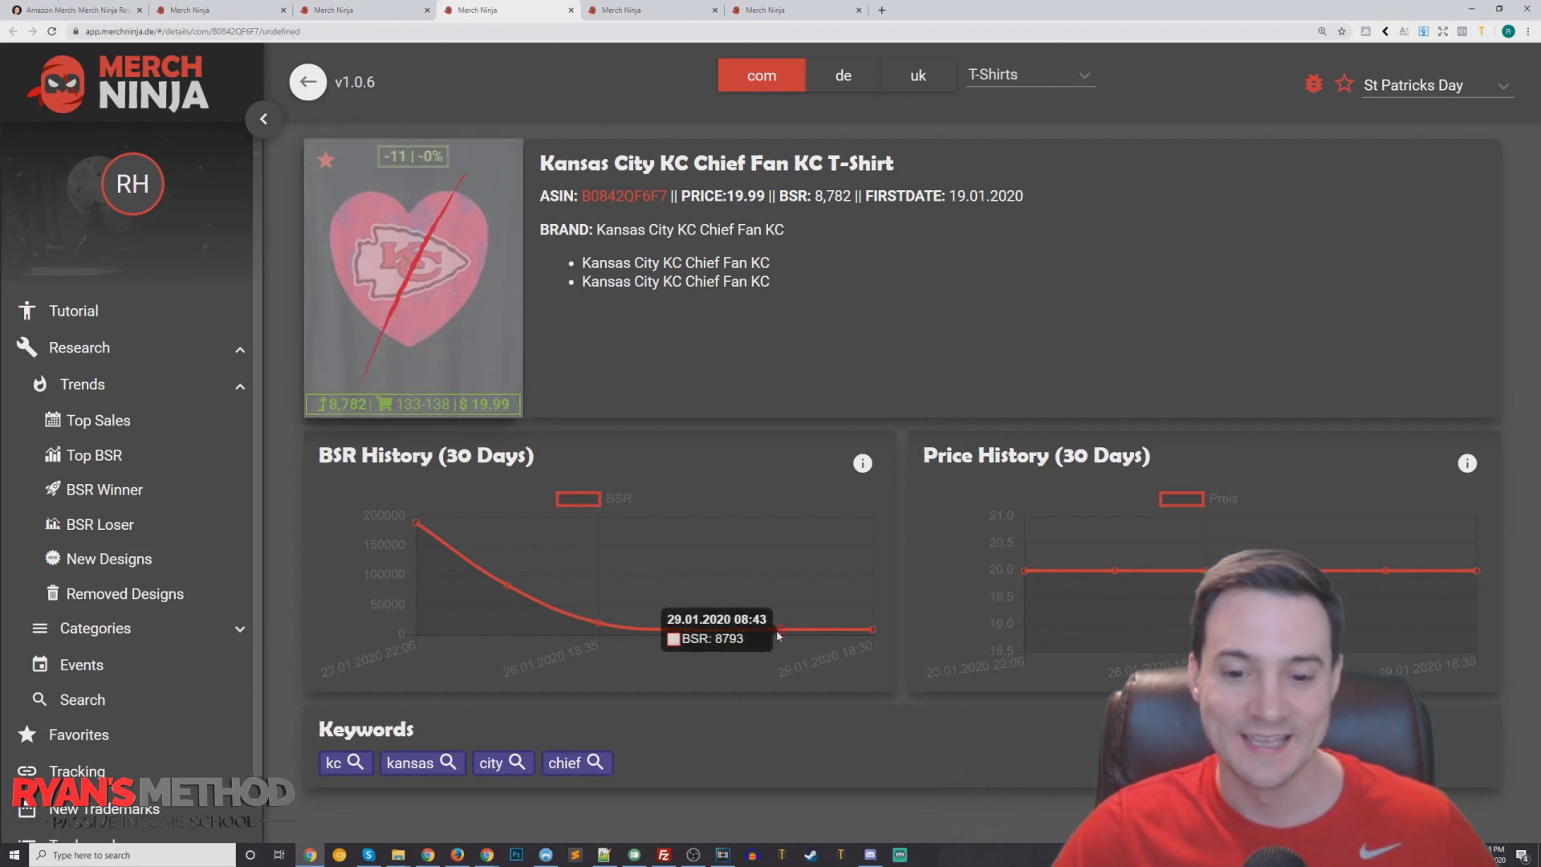
mouse_move(874, 636)
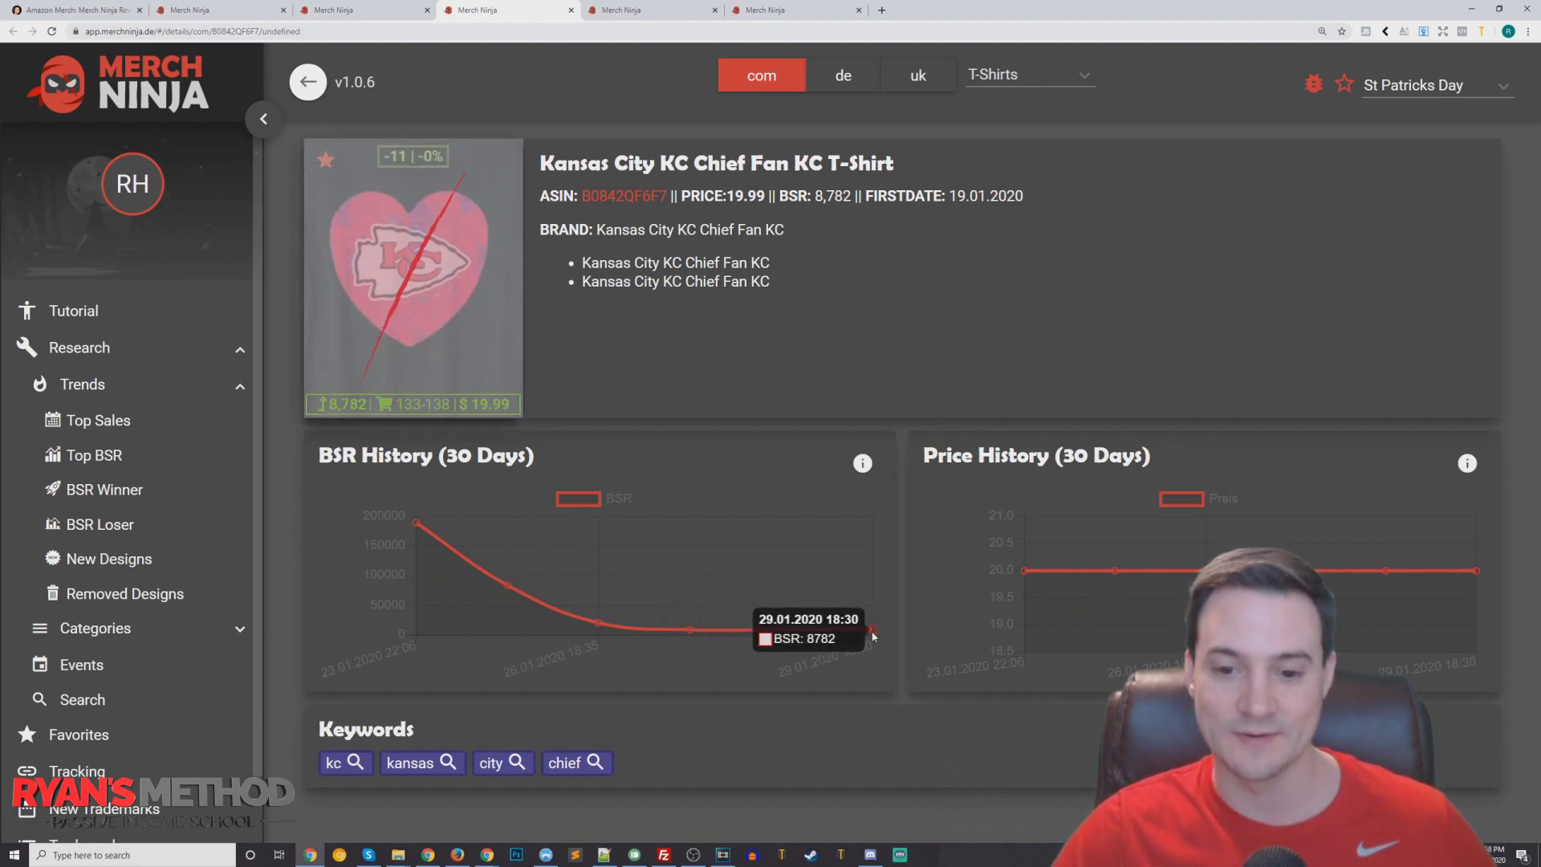
mouse_move(427, 249)
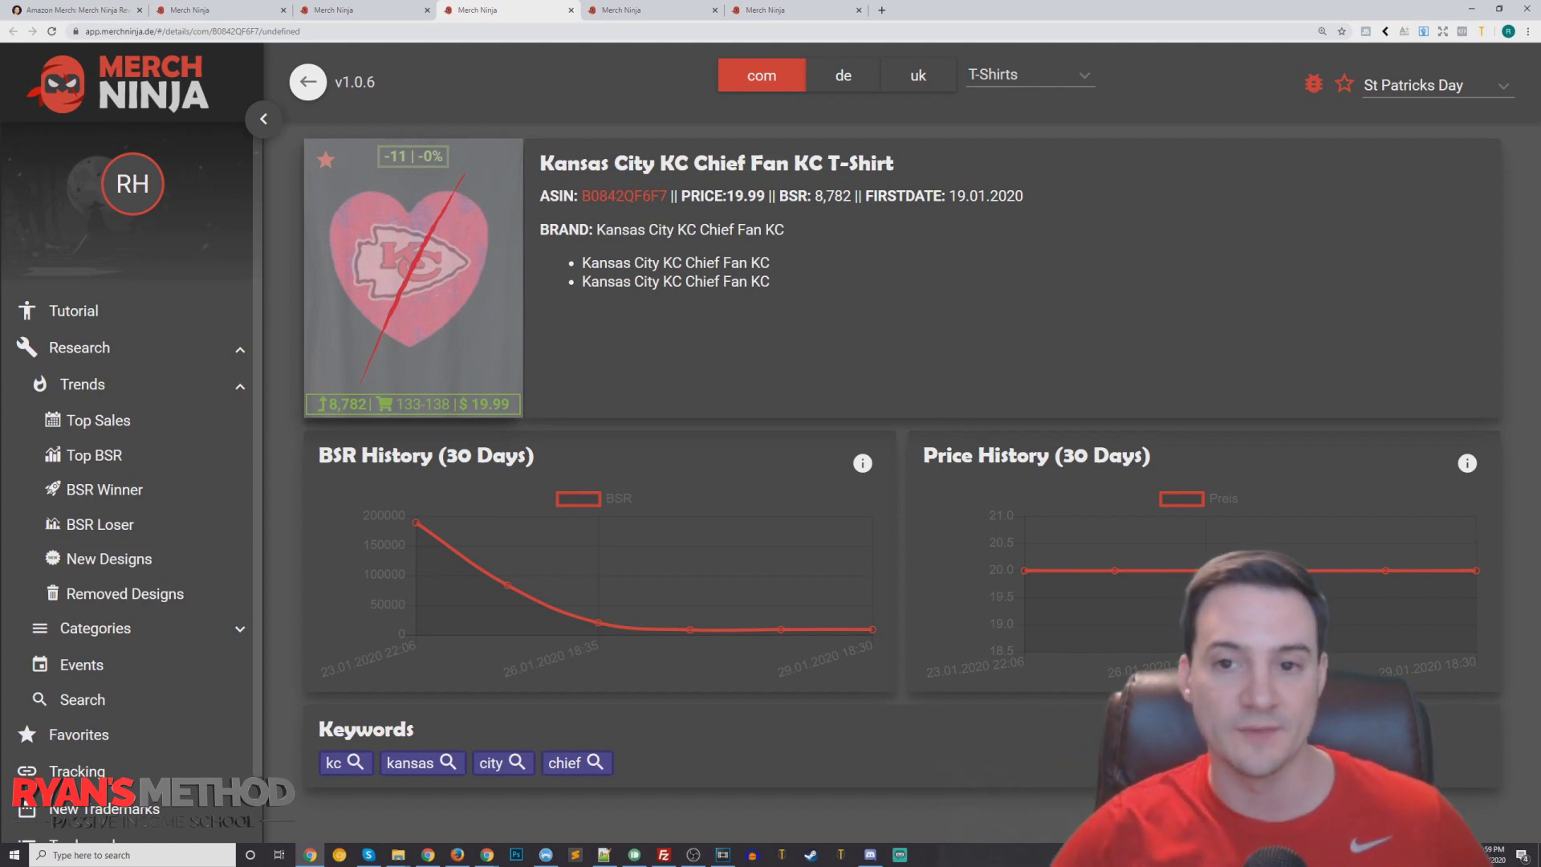
left_click(373, 19)
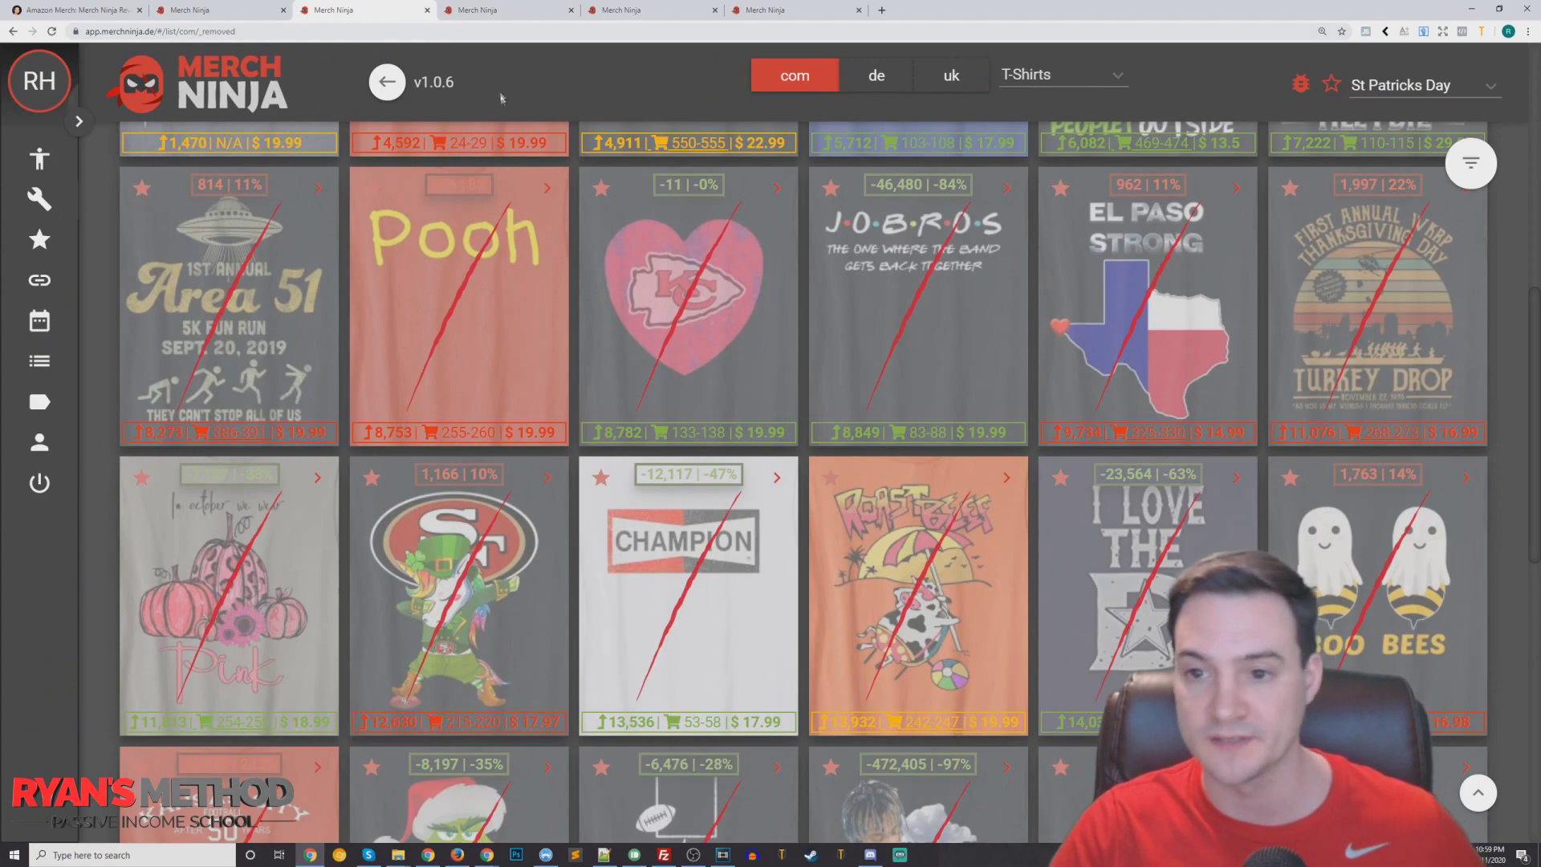
Find the "Juice T Shirt W-R-L-D" design among the removed designs, check its details, and return to the list.
scroll(433, 215, "down", 3)
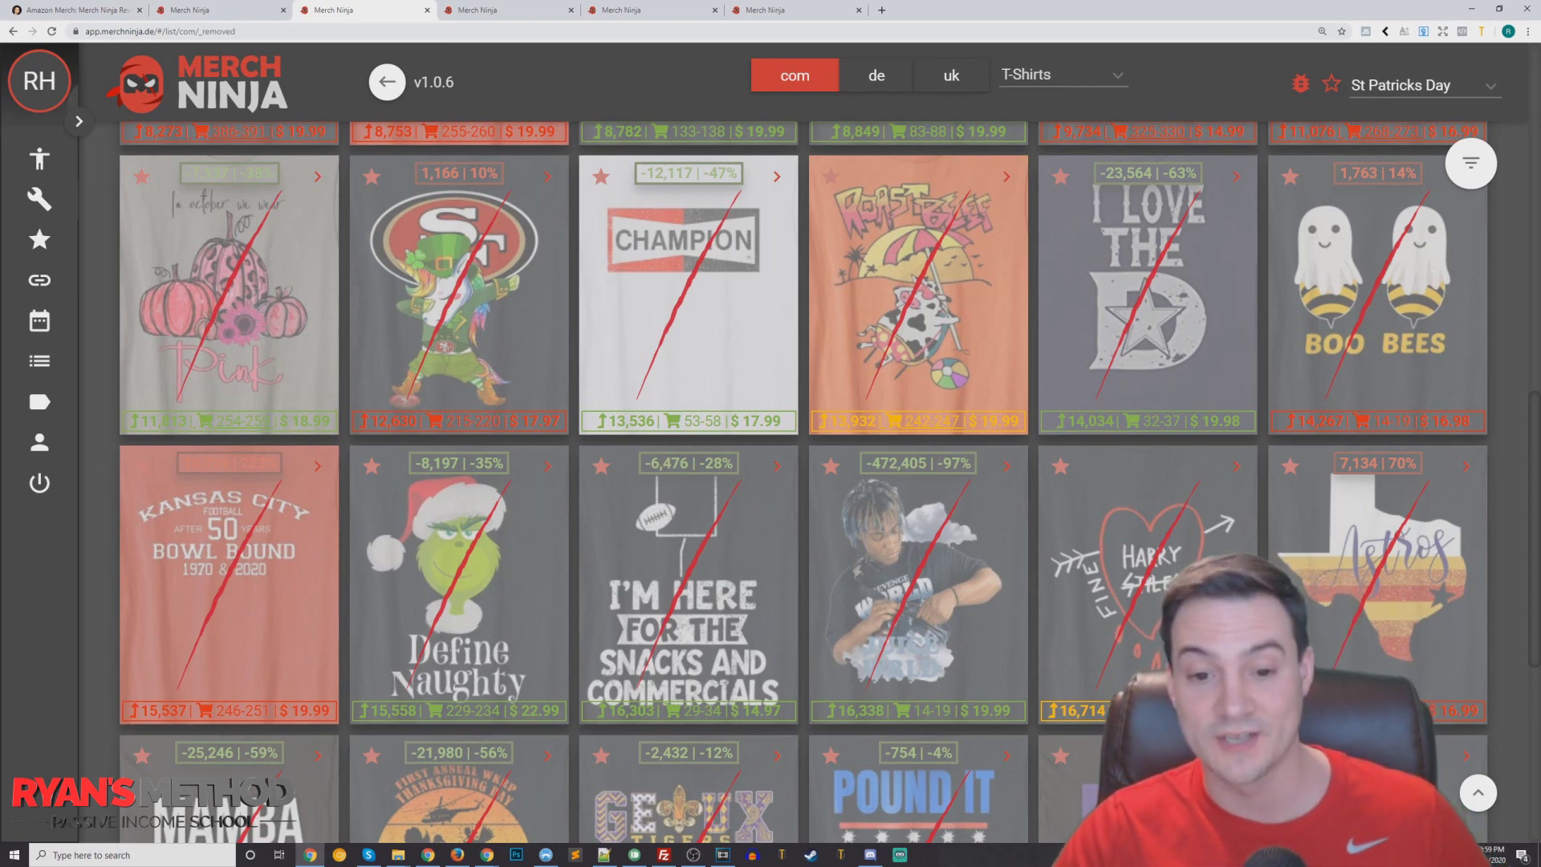
scroll(894, 377, "down", 3)
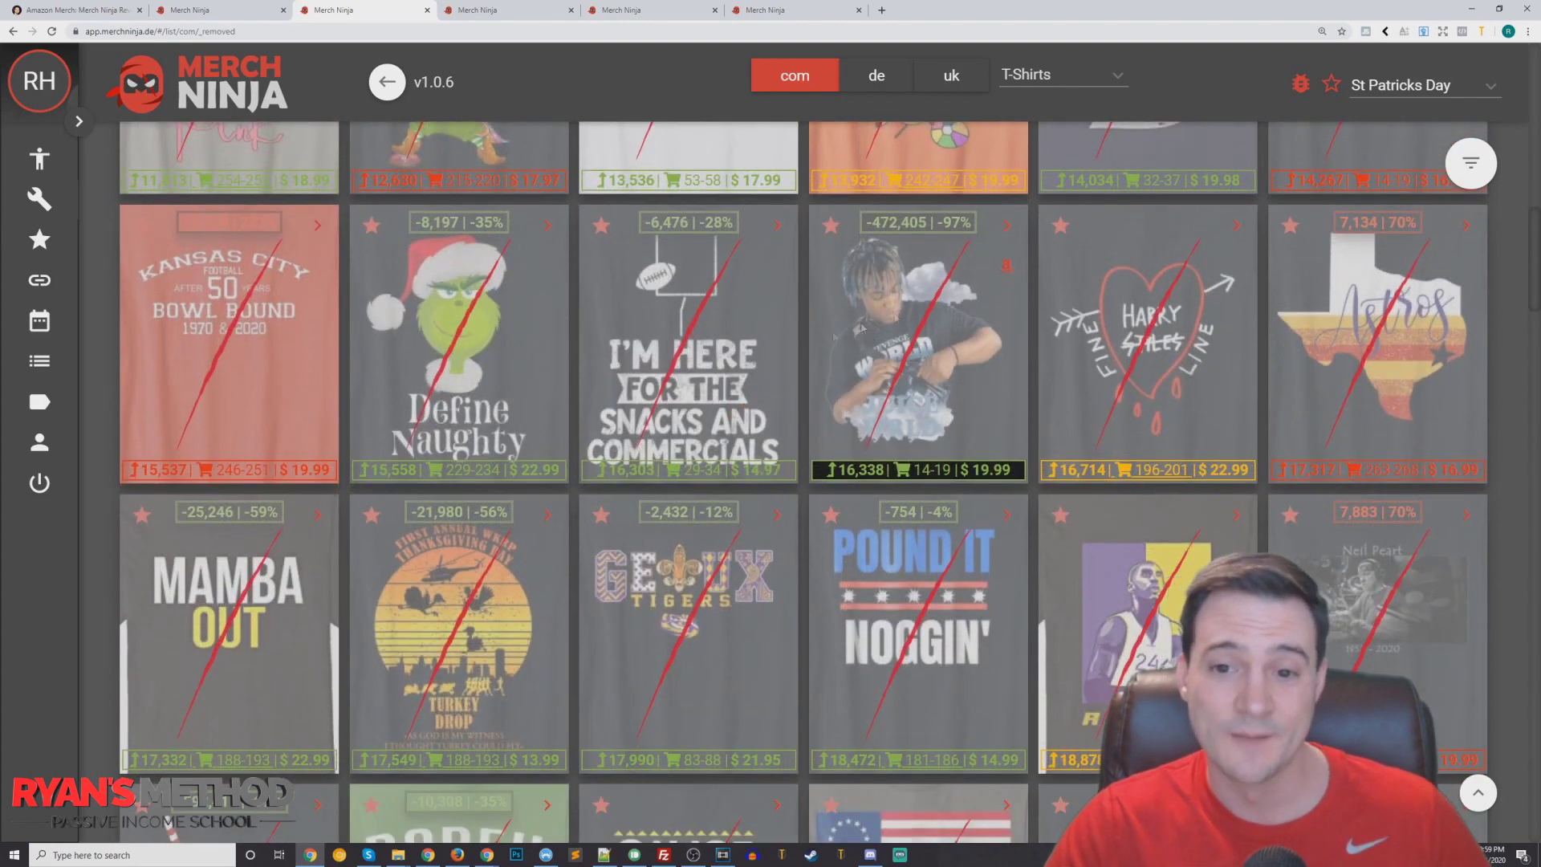
left_click(1008, 227)
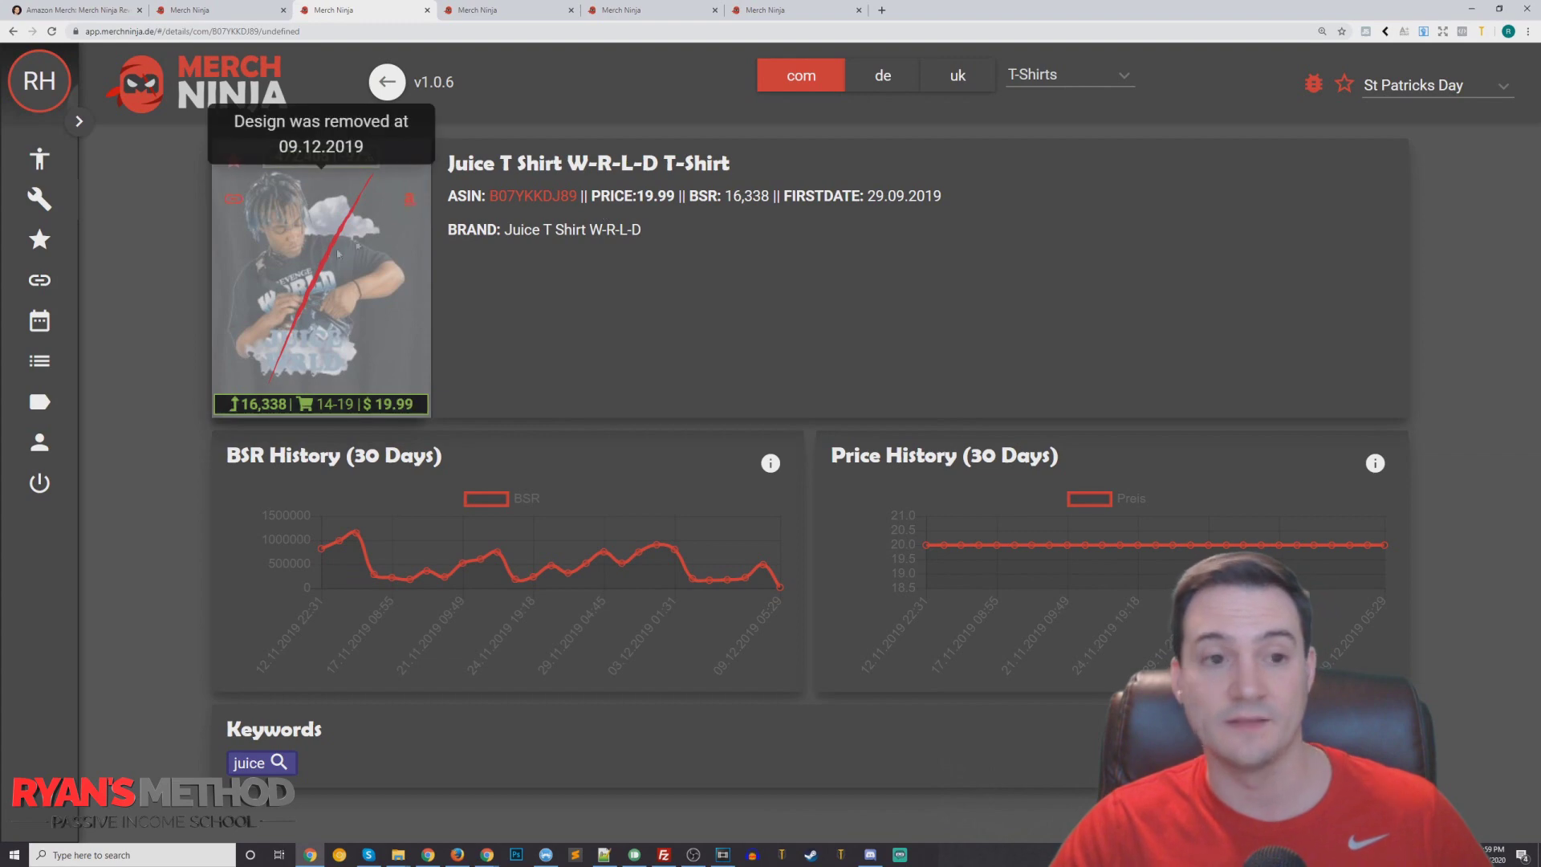
key("alt+Left")
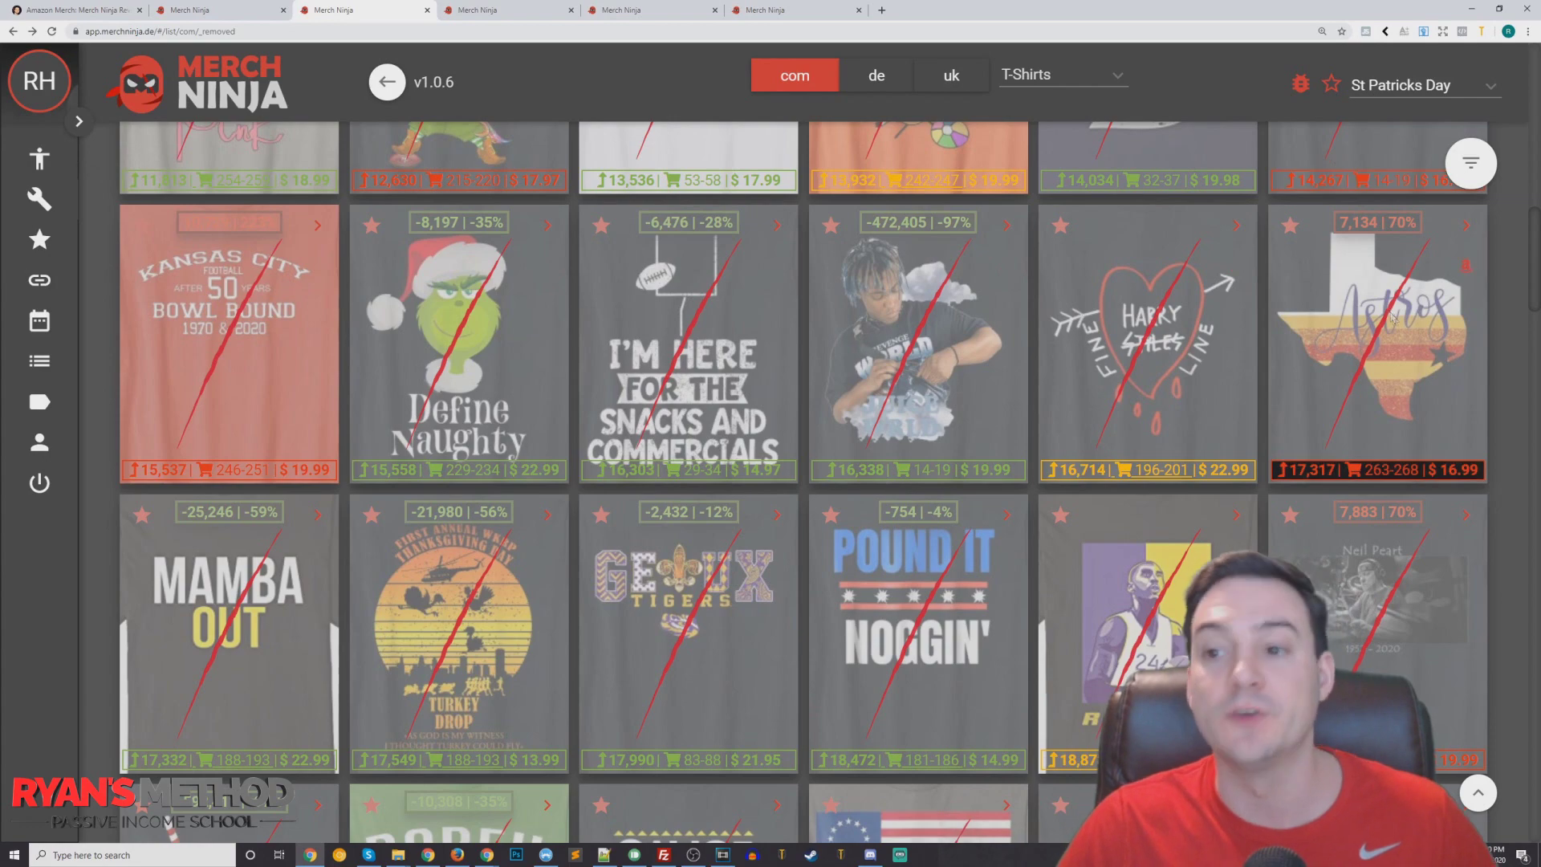
Look further through the removed designs, expand the navigation sidebar, and show the new designs of the day.
scroll(1427, 363, "down", 1)
scroll(1141, 427, "down", 2)
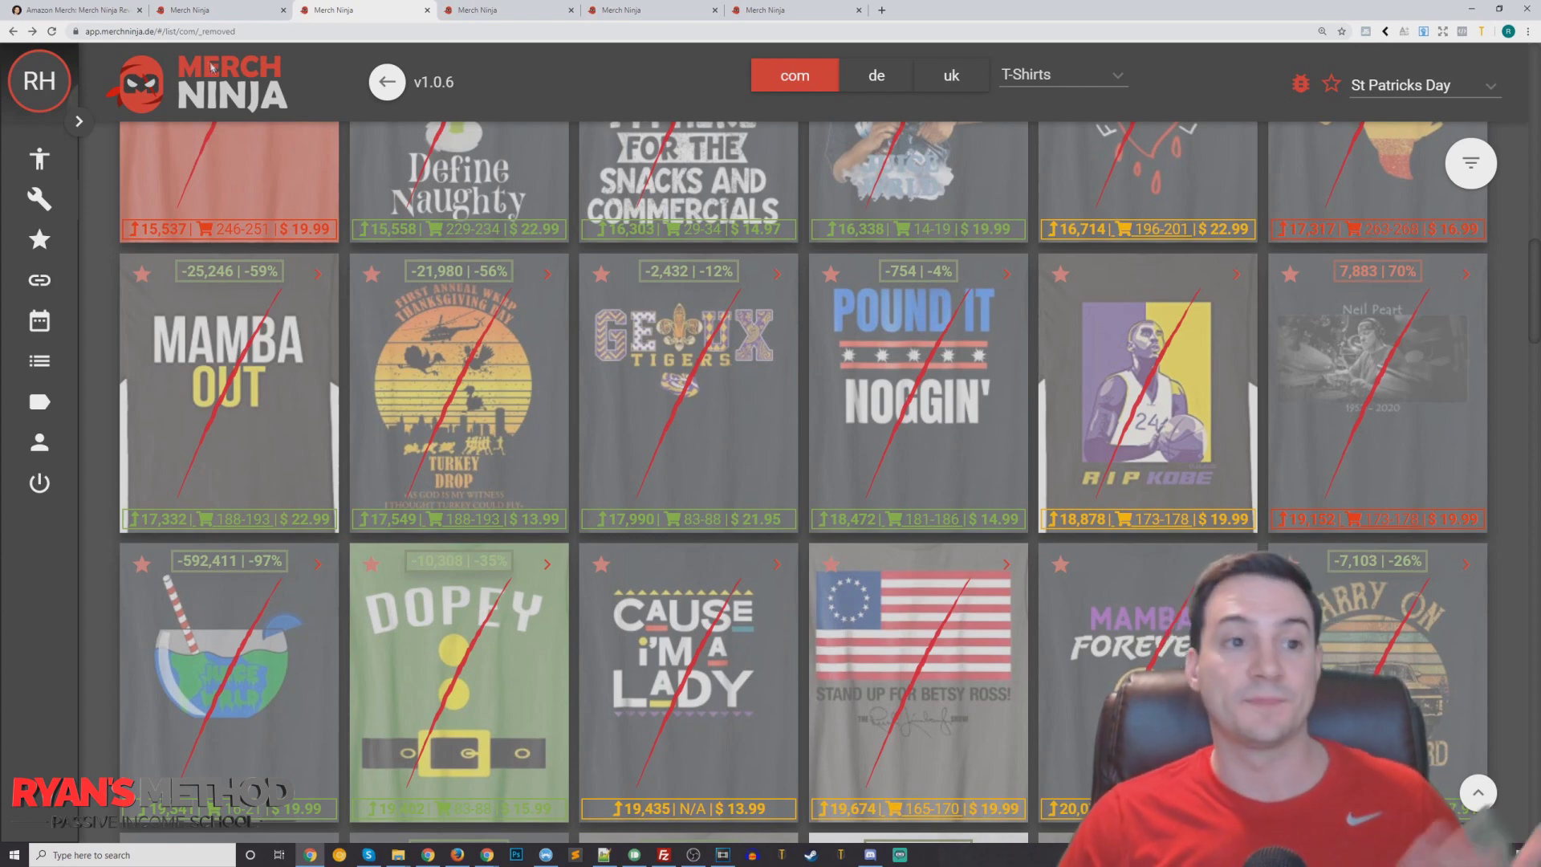
left_click(76, 120)
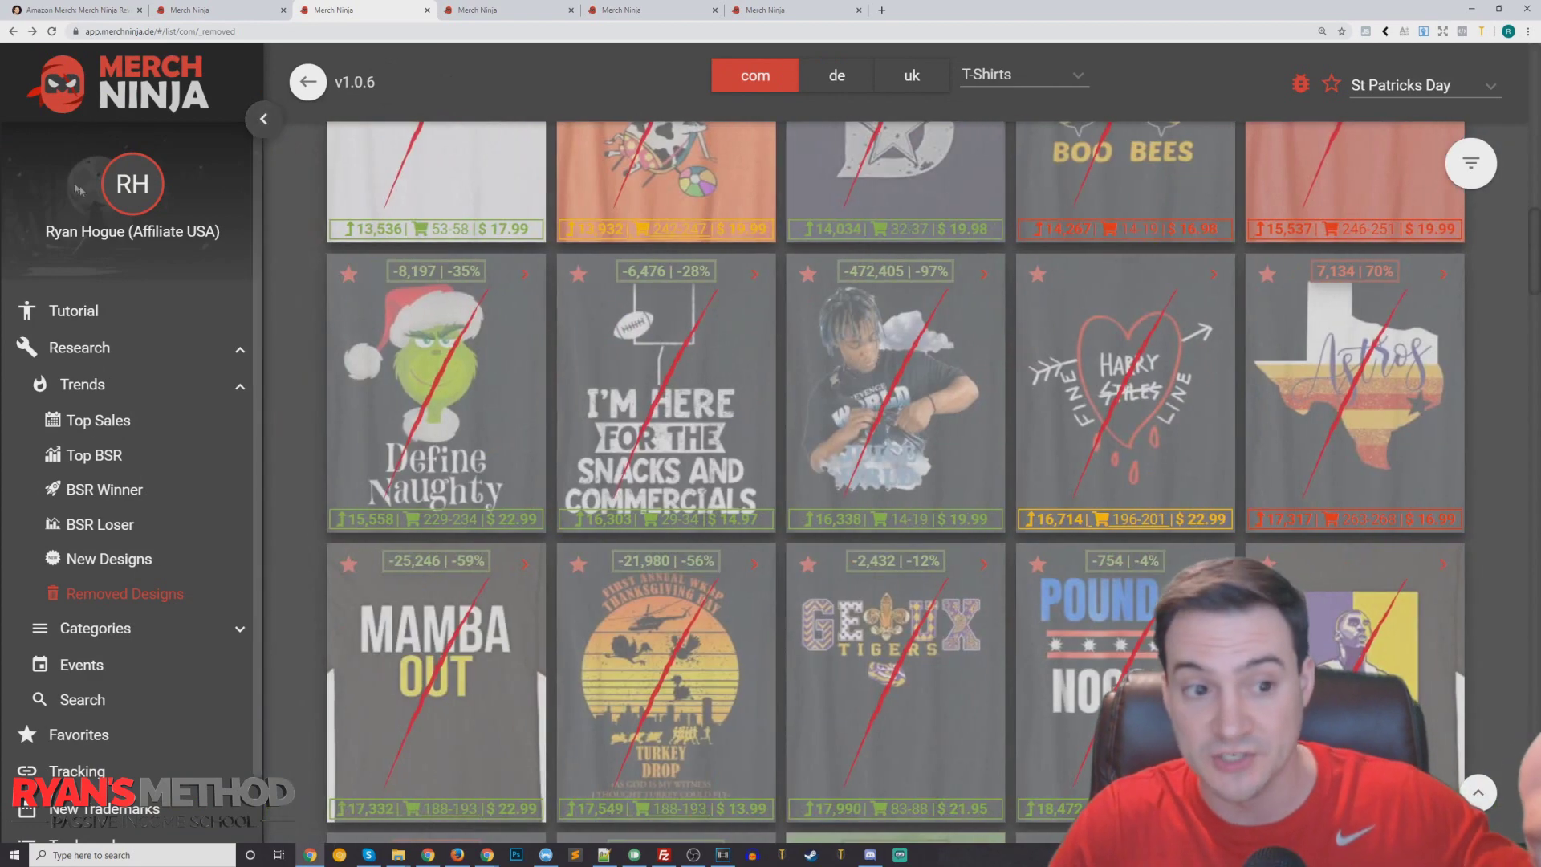
scroll(92, 377, "down", 1)
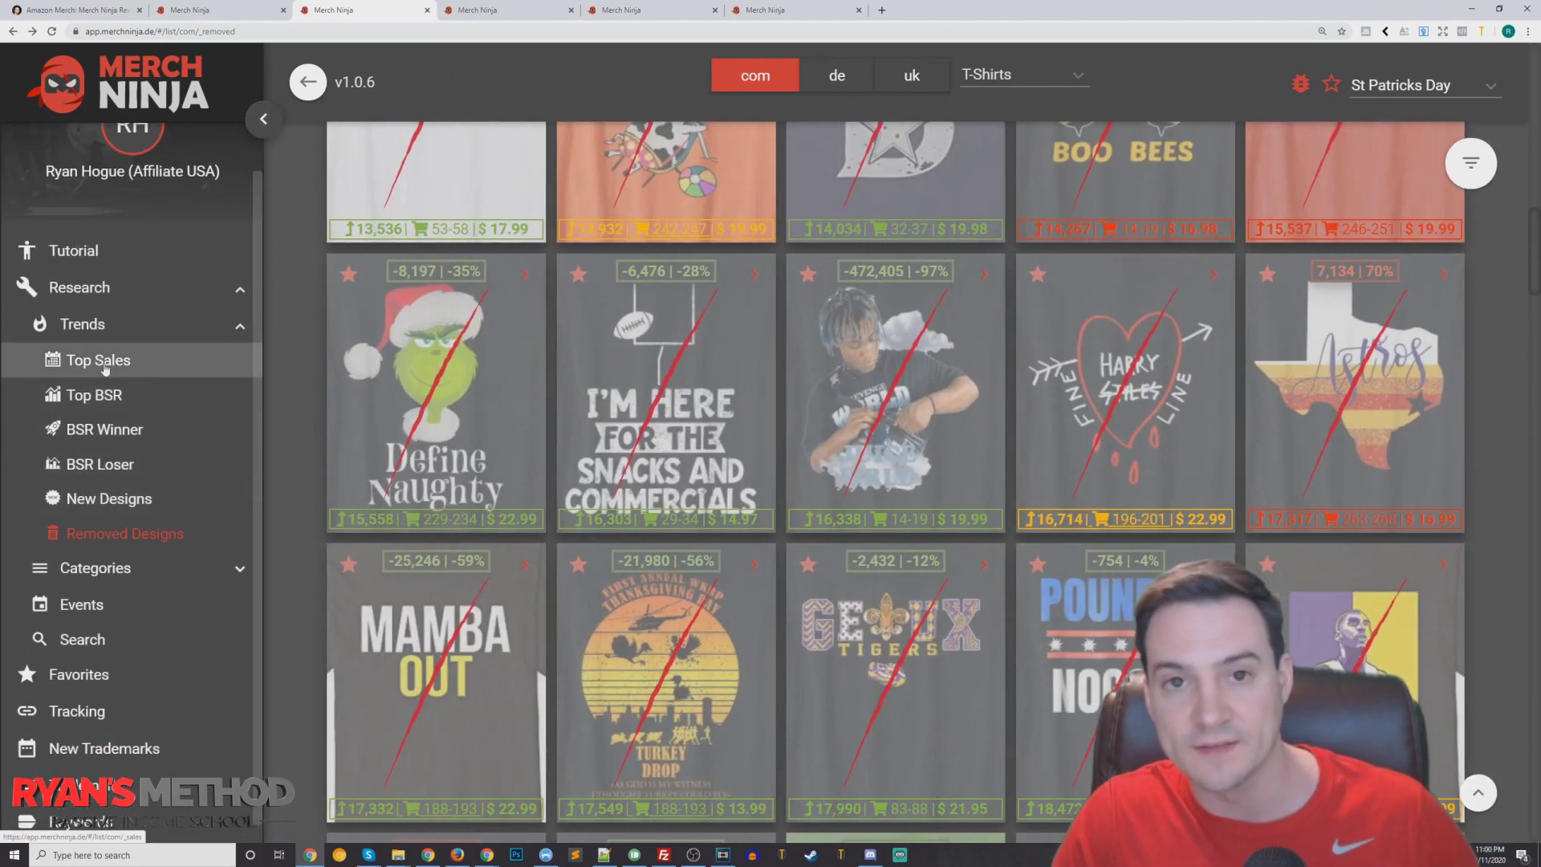
left_click(104, 499)
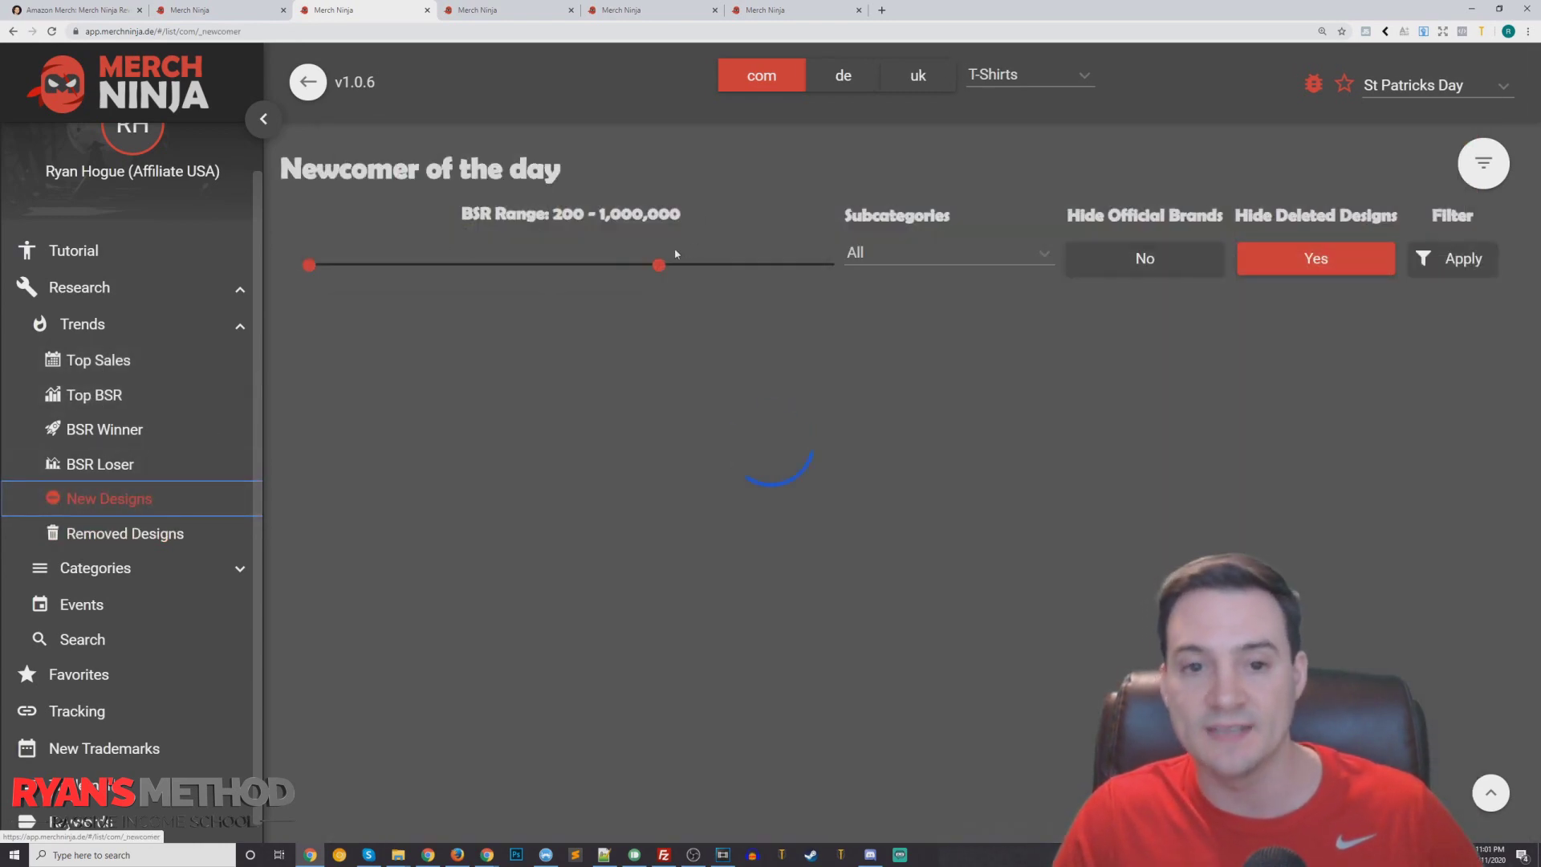
Look through the "Newcomer of the day" designs, from the Kansas shirt down to the Black History and Level 8 shirts.
scroll(682, 193, "down", 1)
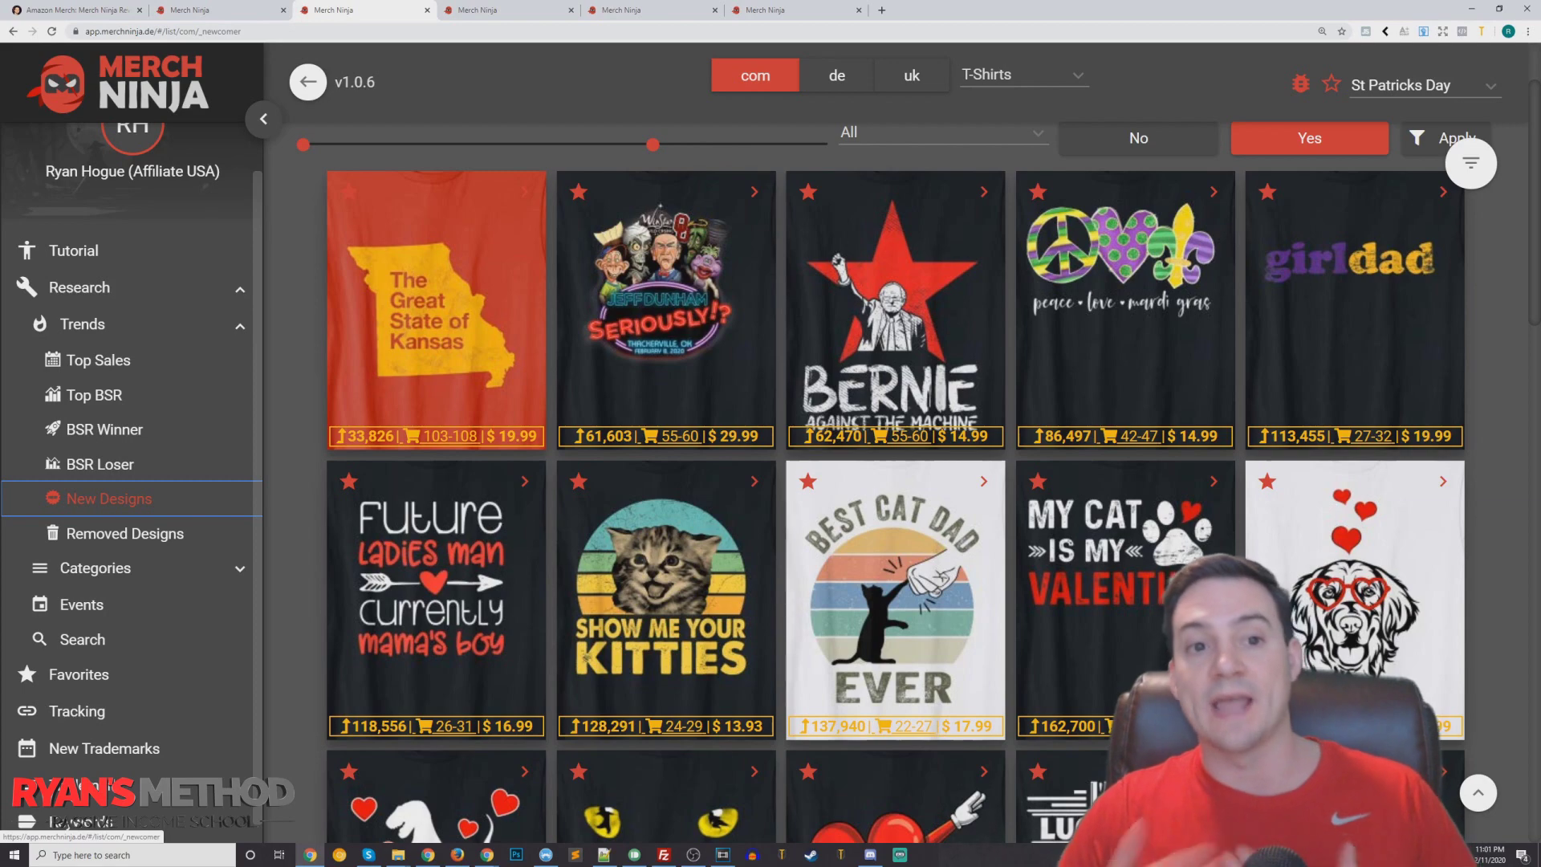
scroll(7, 234, "up", 2)
left_click_drag(560, 170, 279, 167)
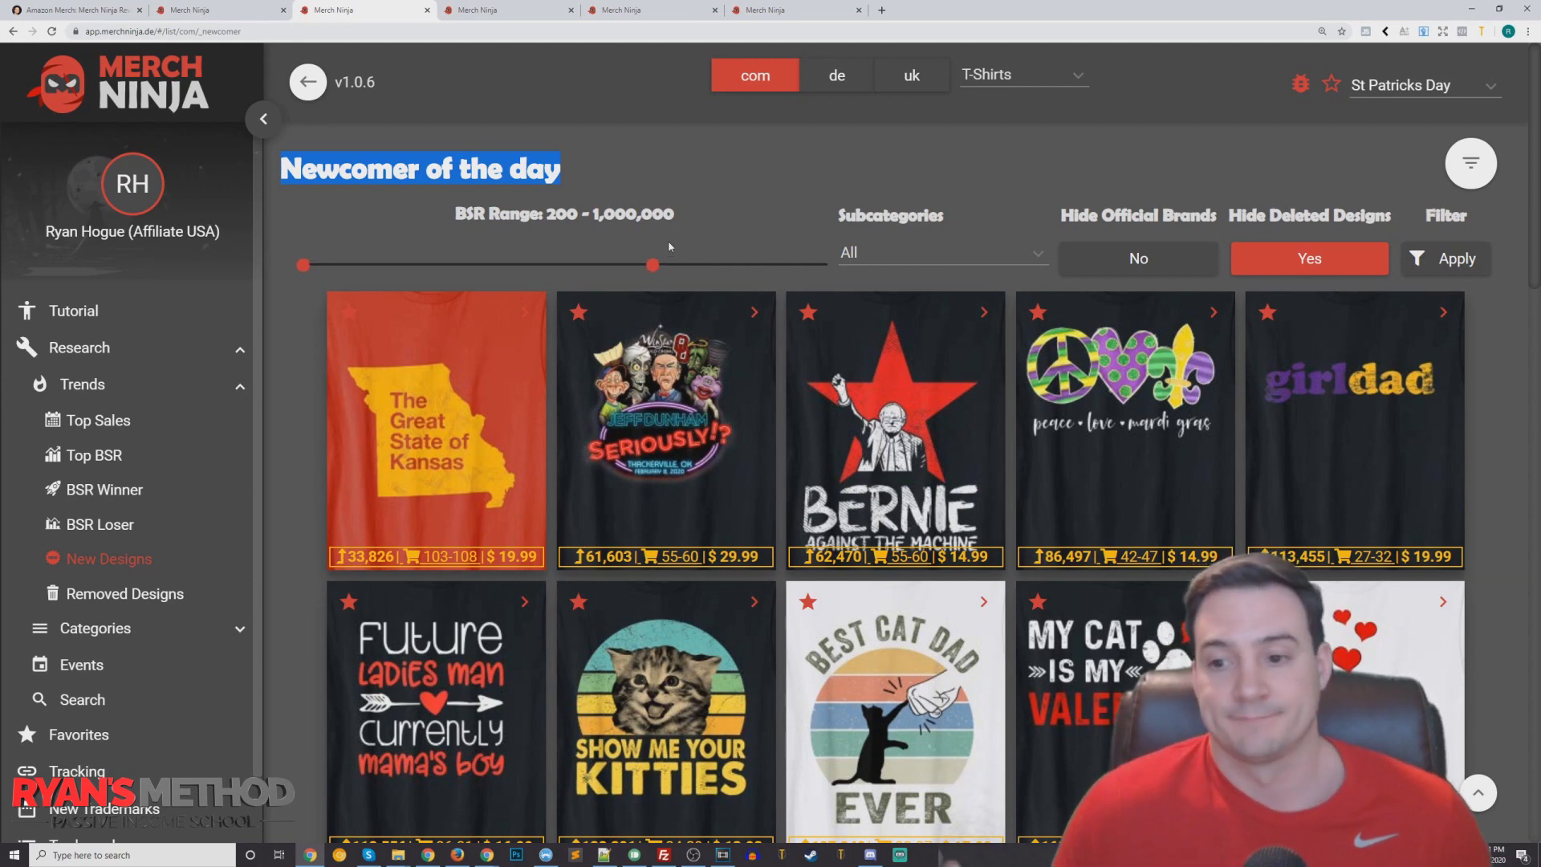
scroll(826, 208, "down", 1)
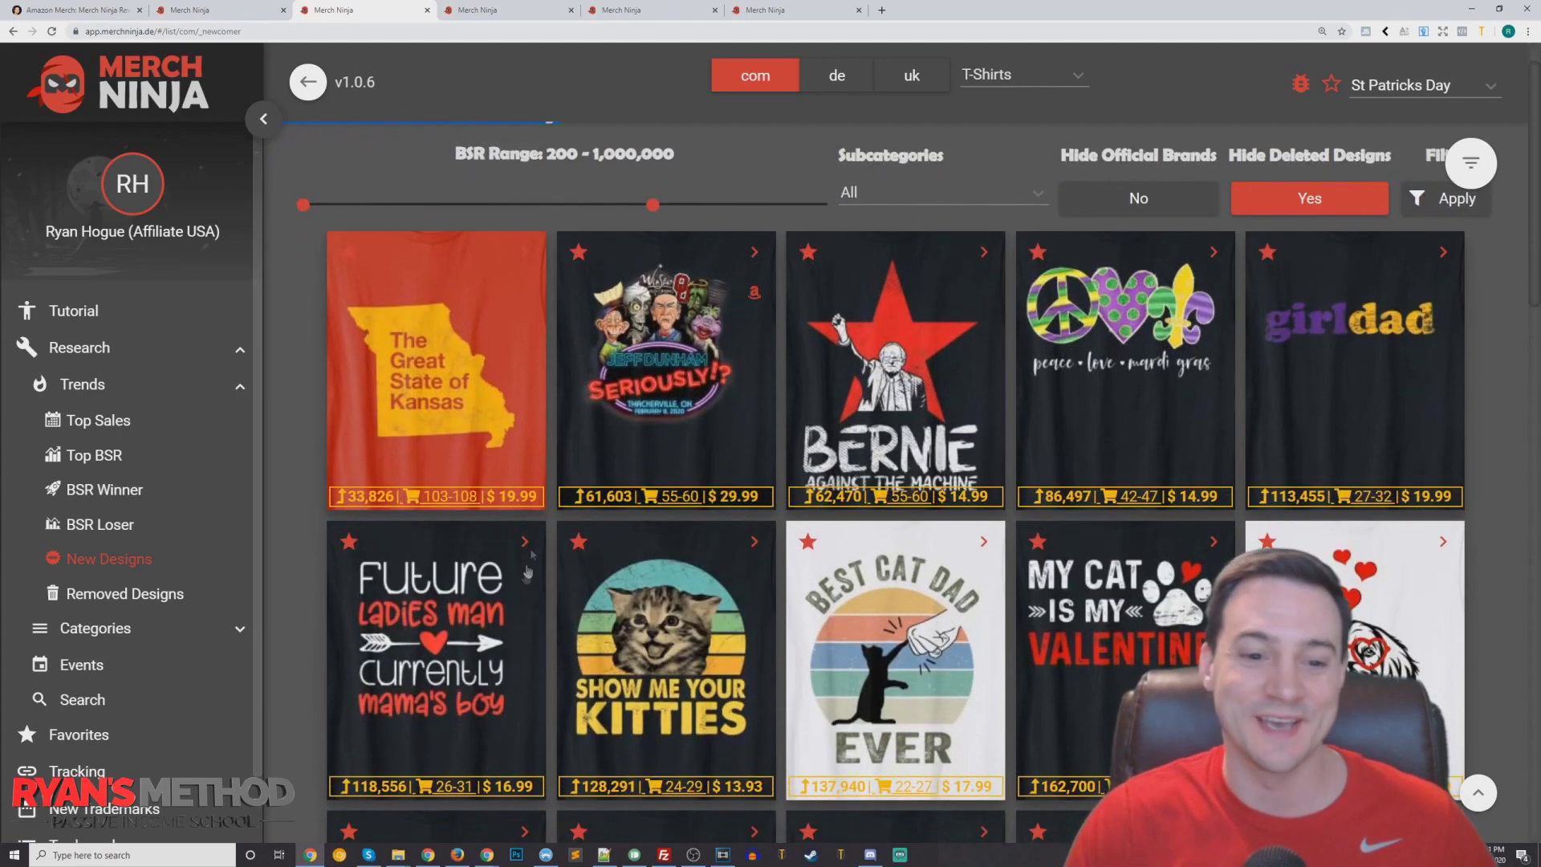
scroll(573, 517, "down", 5)
scroll(574, 512, "down", 2)
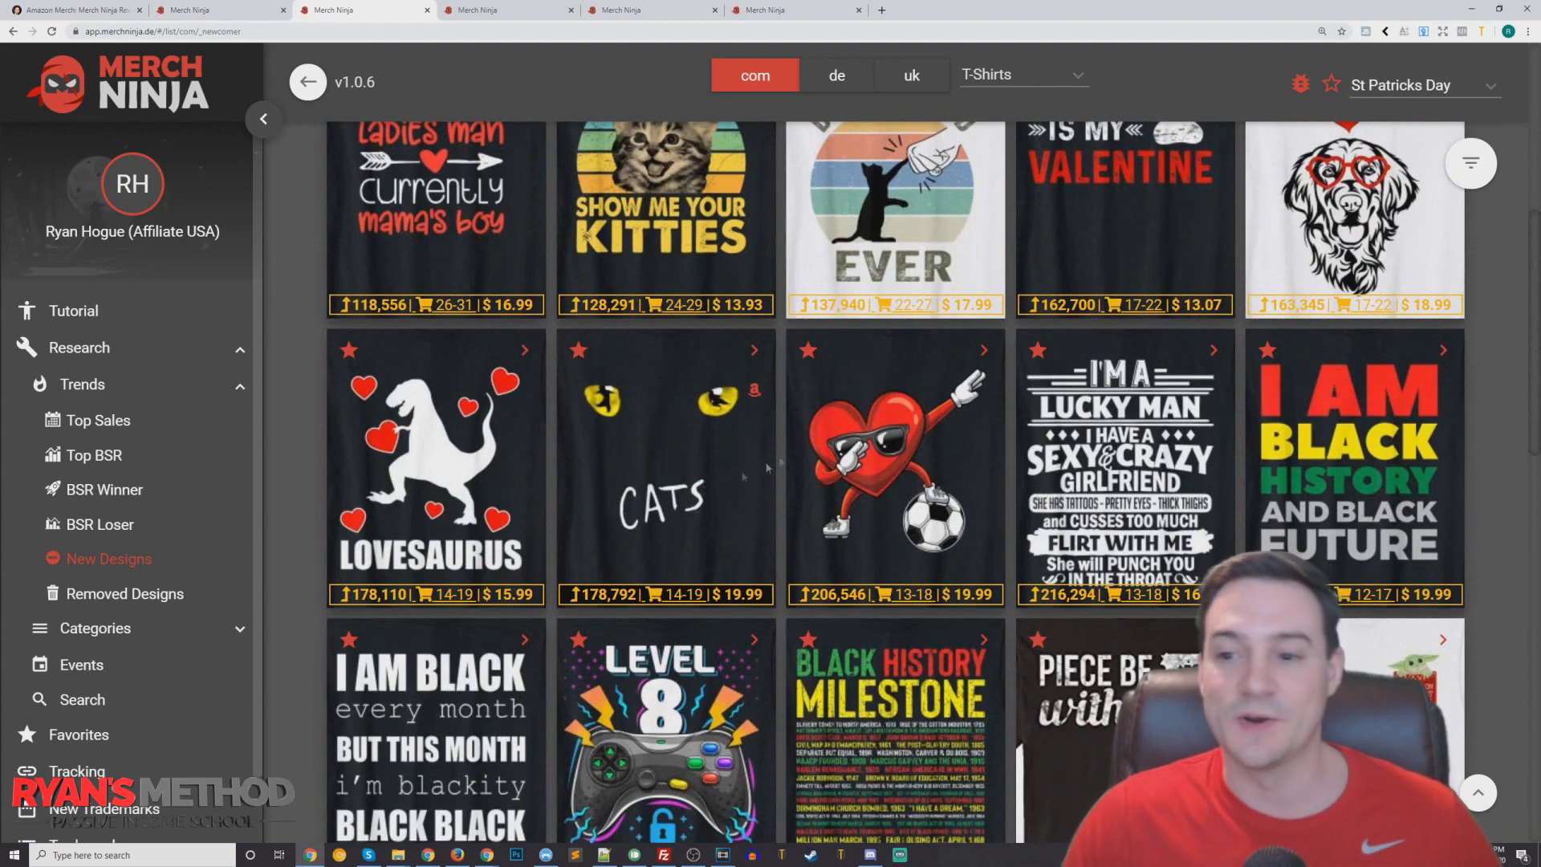
scroll(1021, 554, "up", 3)
scroll(484, 602, "down", 1)
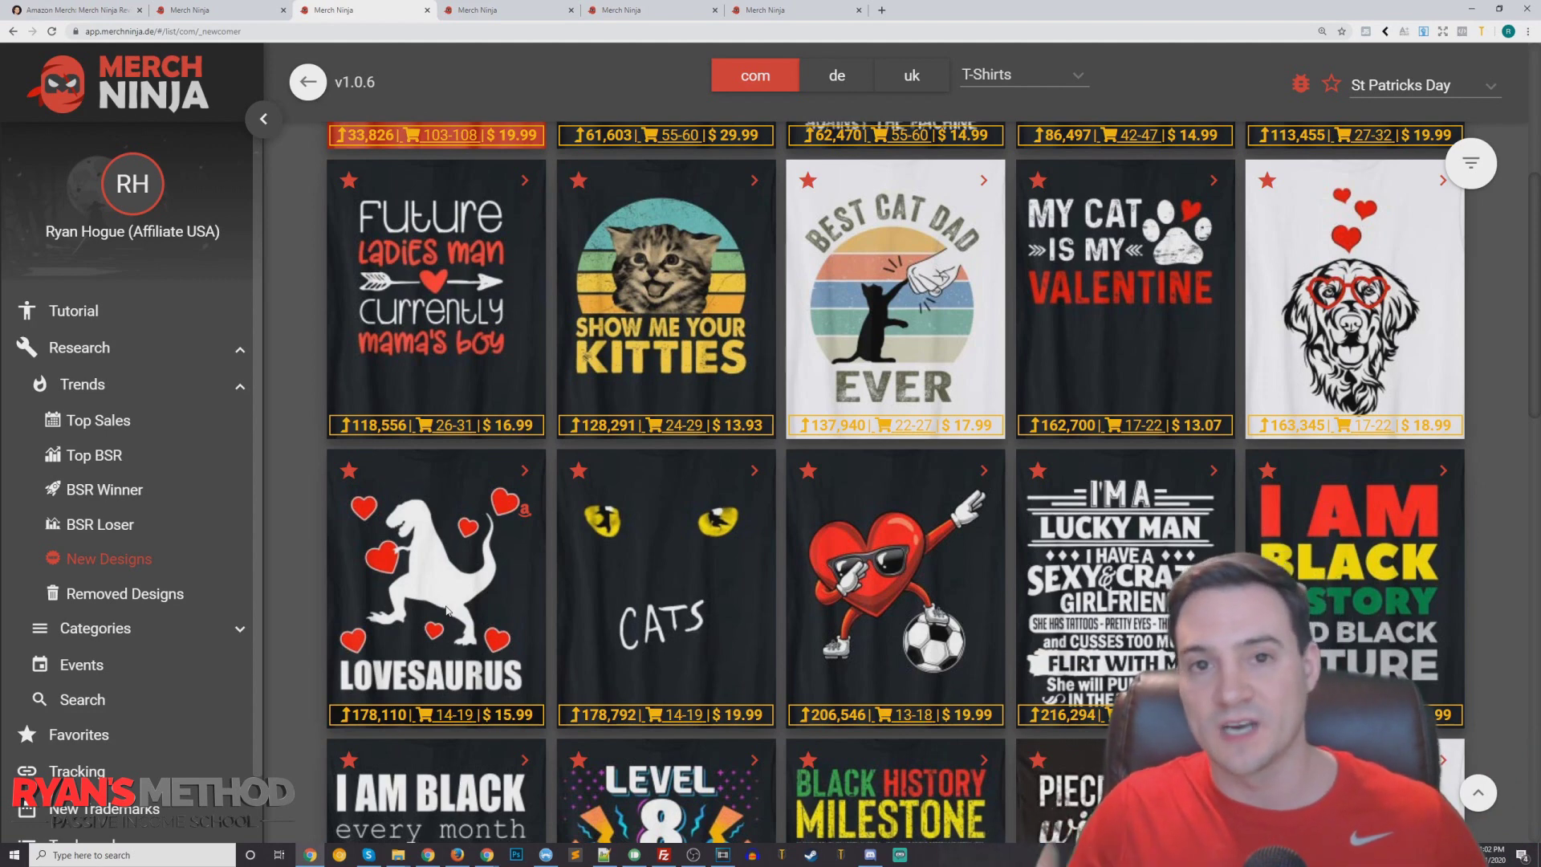
Switch to the Merch Ninja review article and skim past Removed Designs, Event Calendar and TM Check to the listing tracking instructions.
left_click(112, 10)
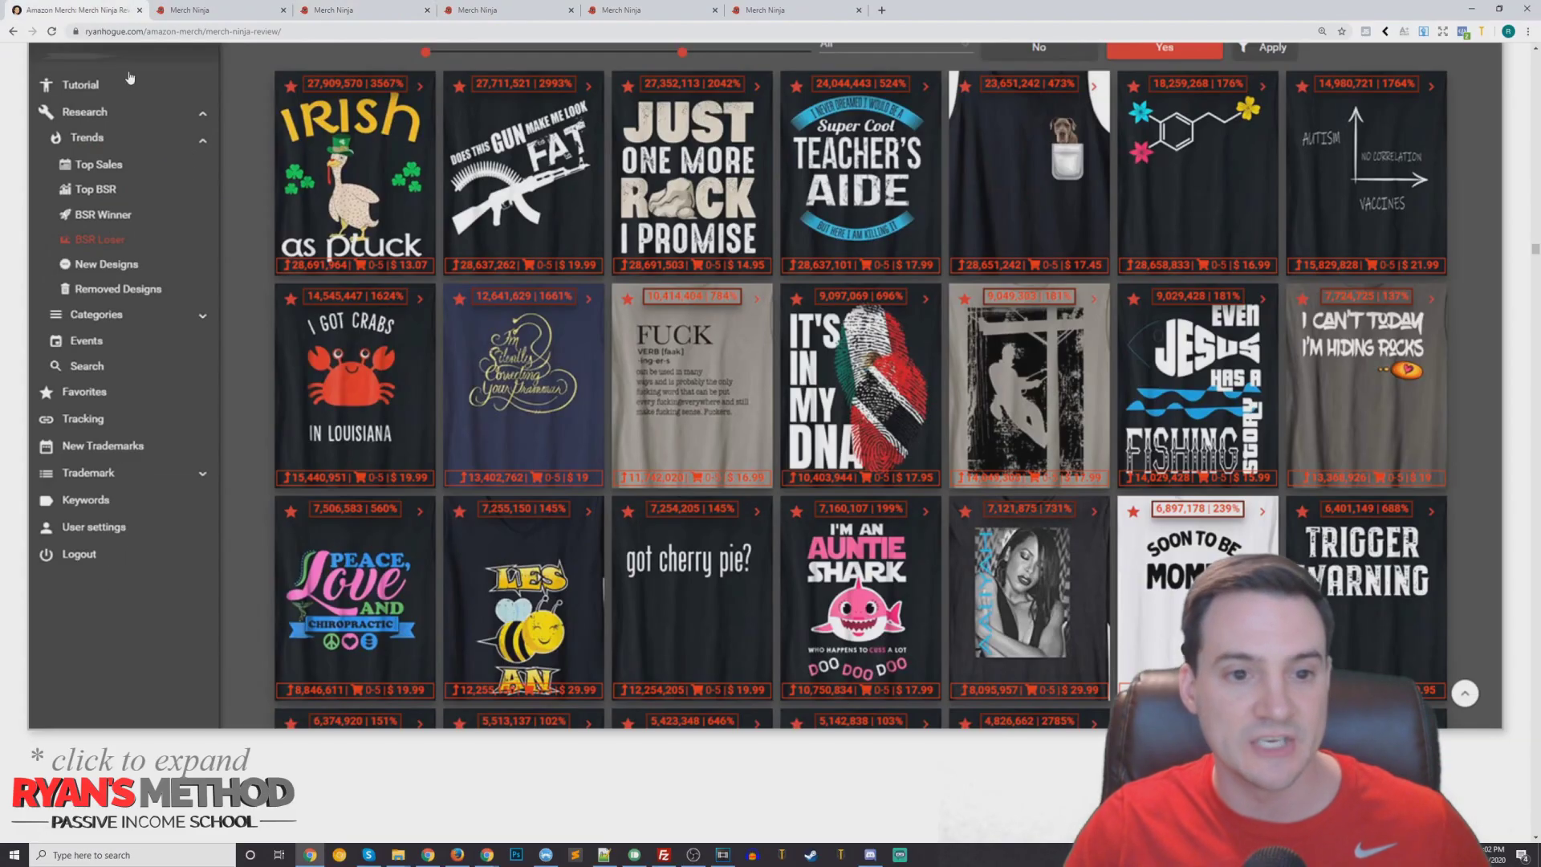
scroll(1422, 365, "down", 10)
left_click_drag(1535, 265, 1536, 313)
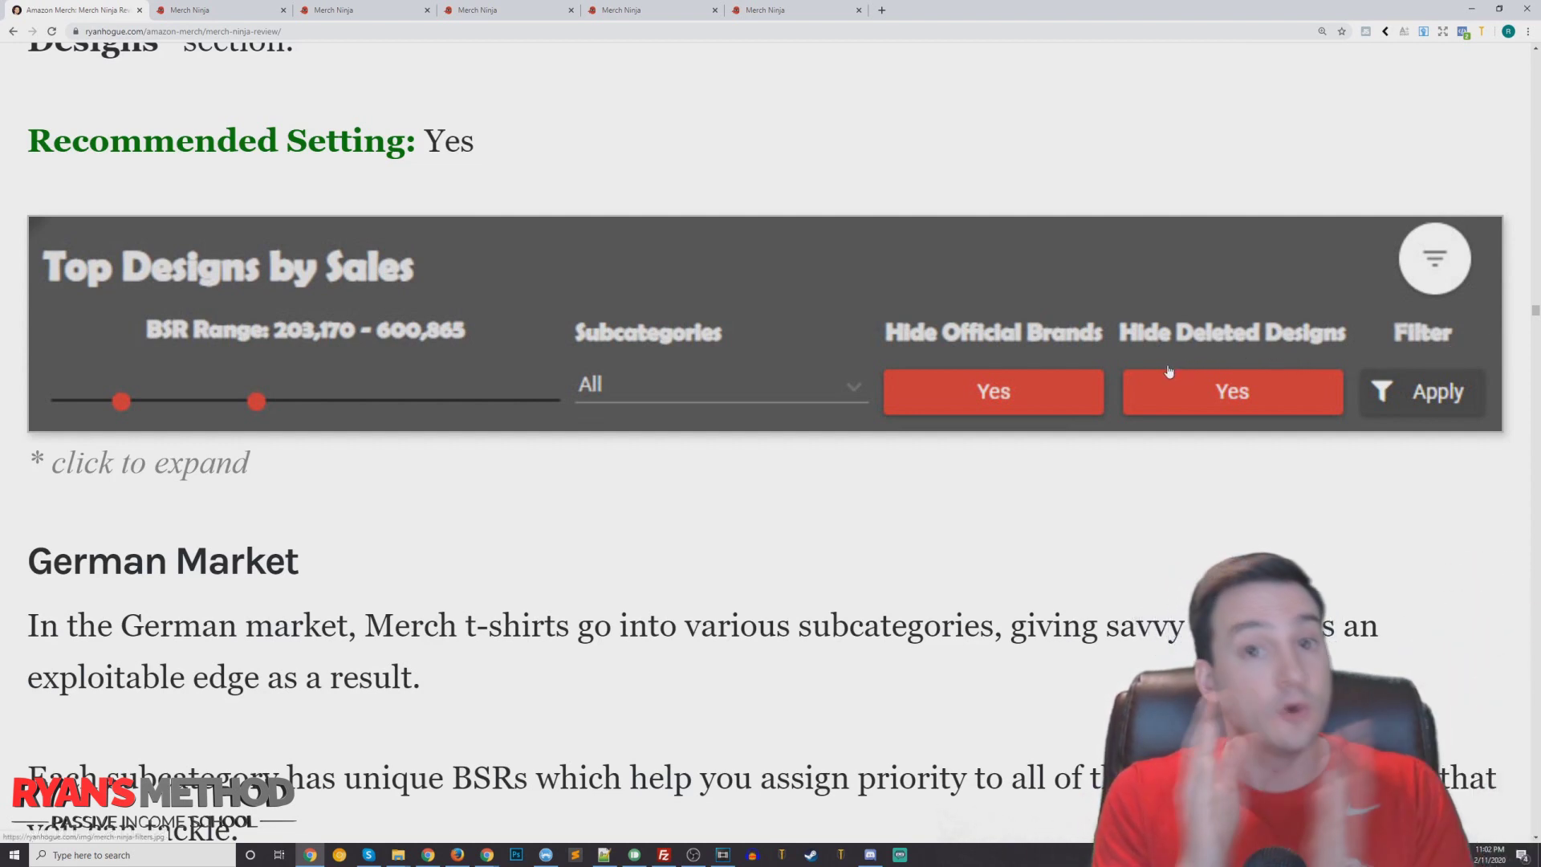
scroll(1059, 378, "down", 11)
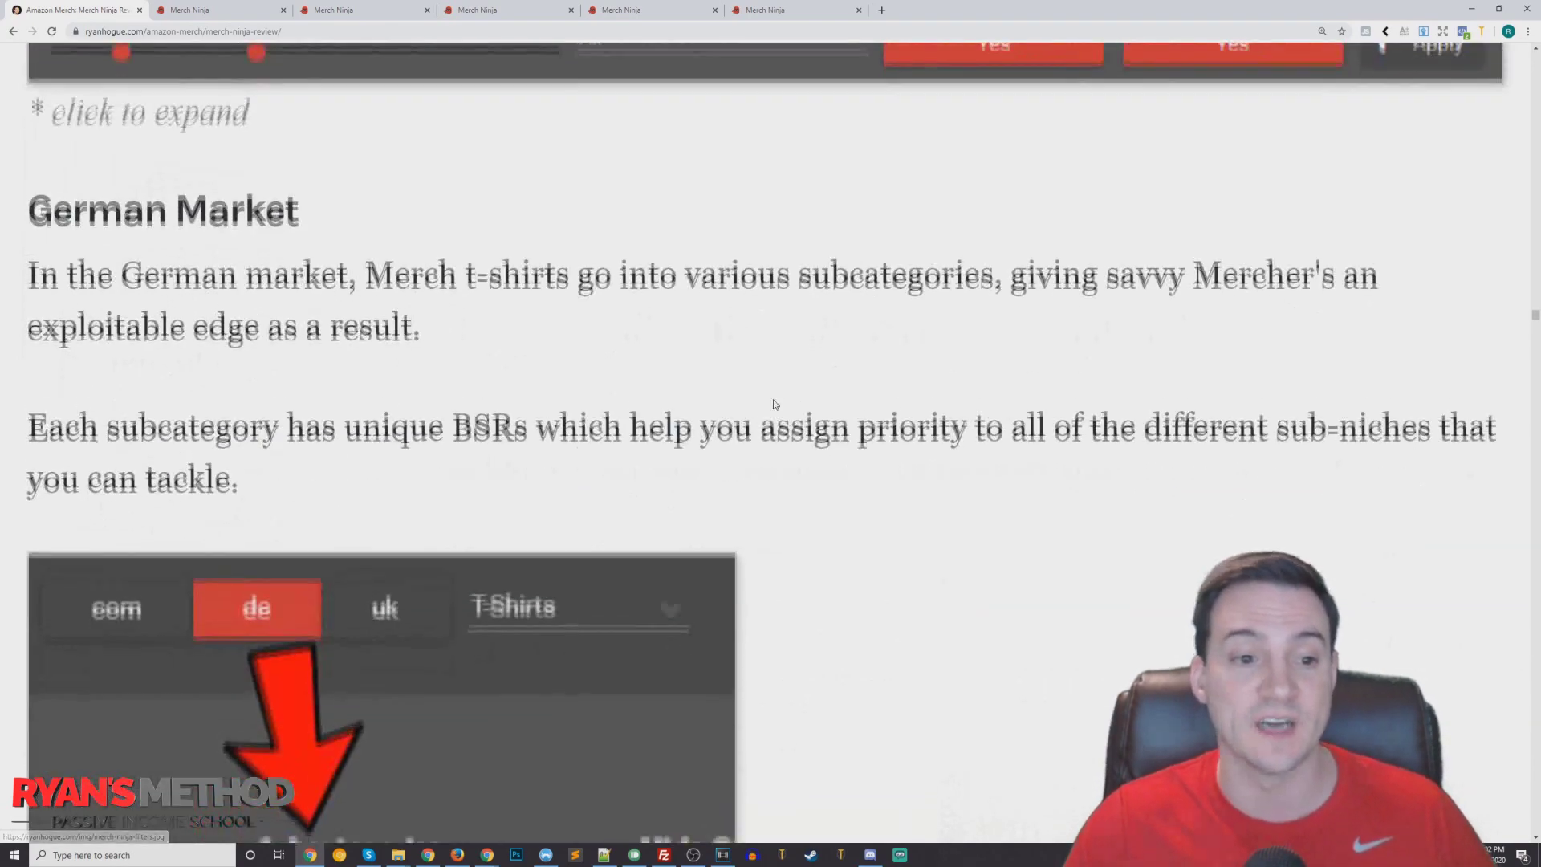
scroll(1441, 340, "down", 10)
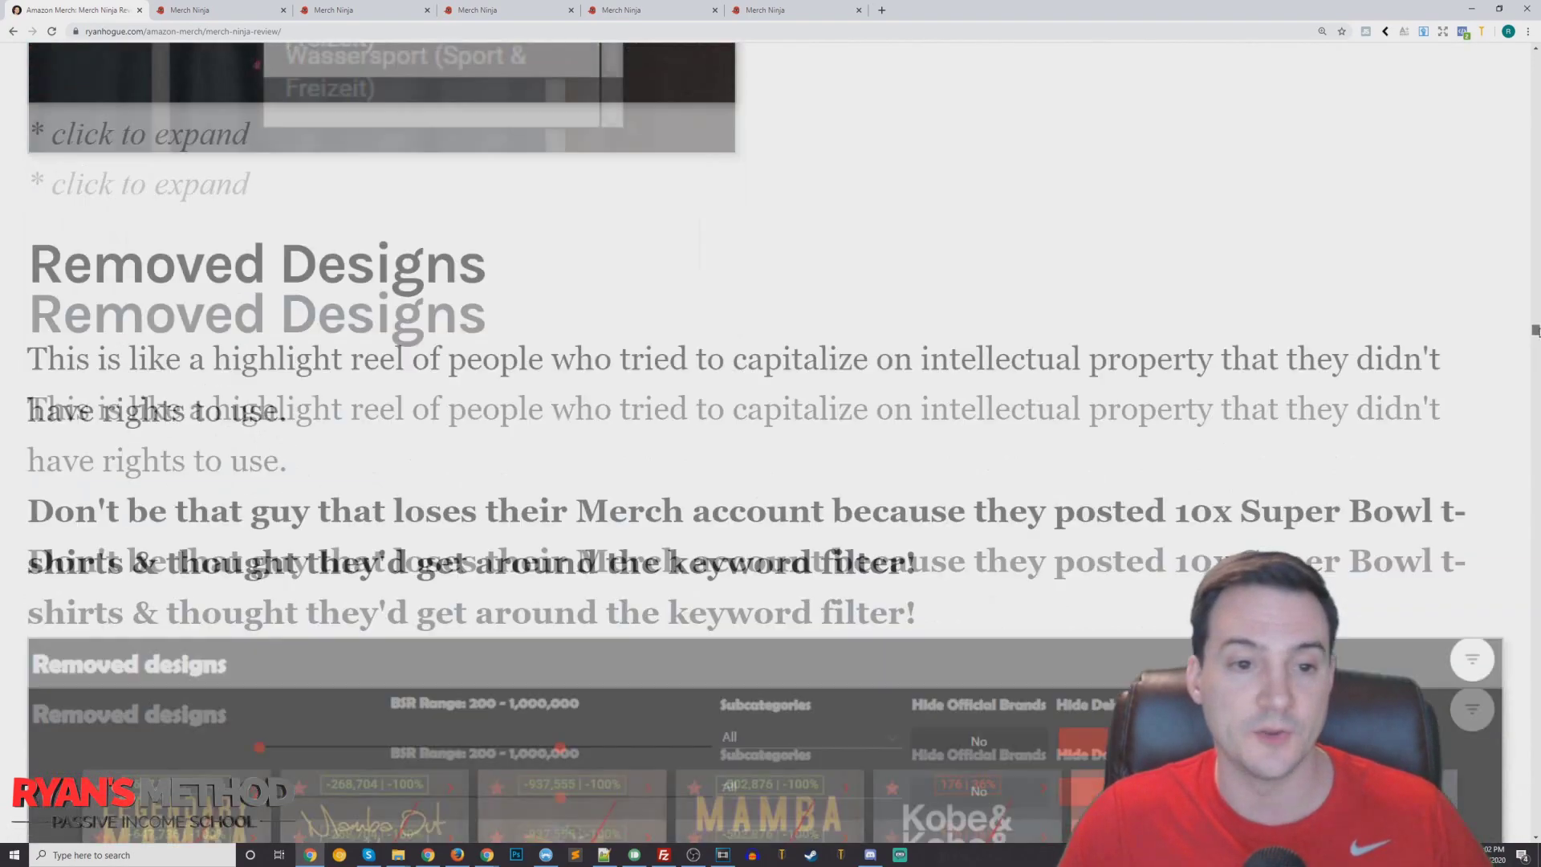
scroll(771, 442, "down", 20)
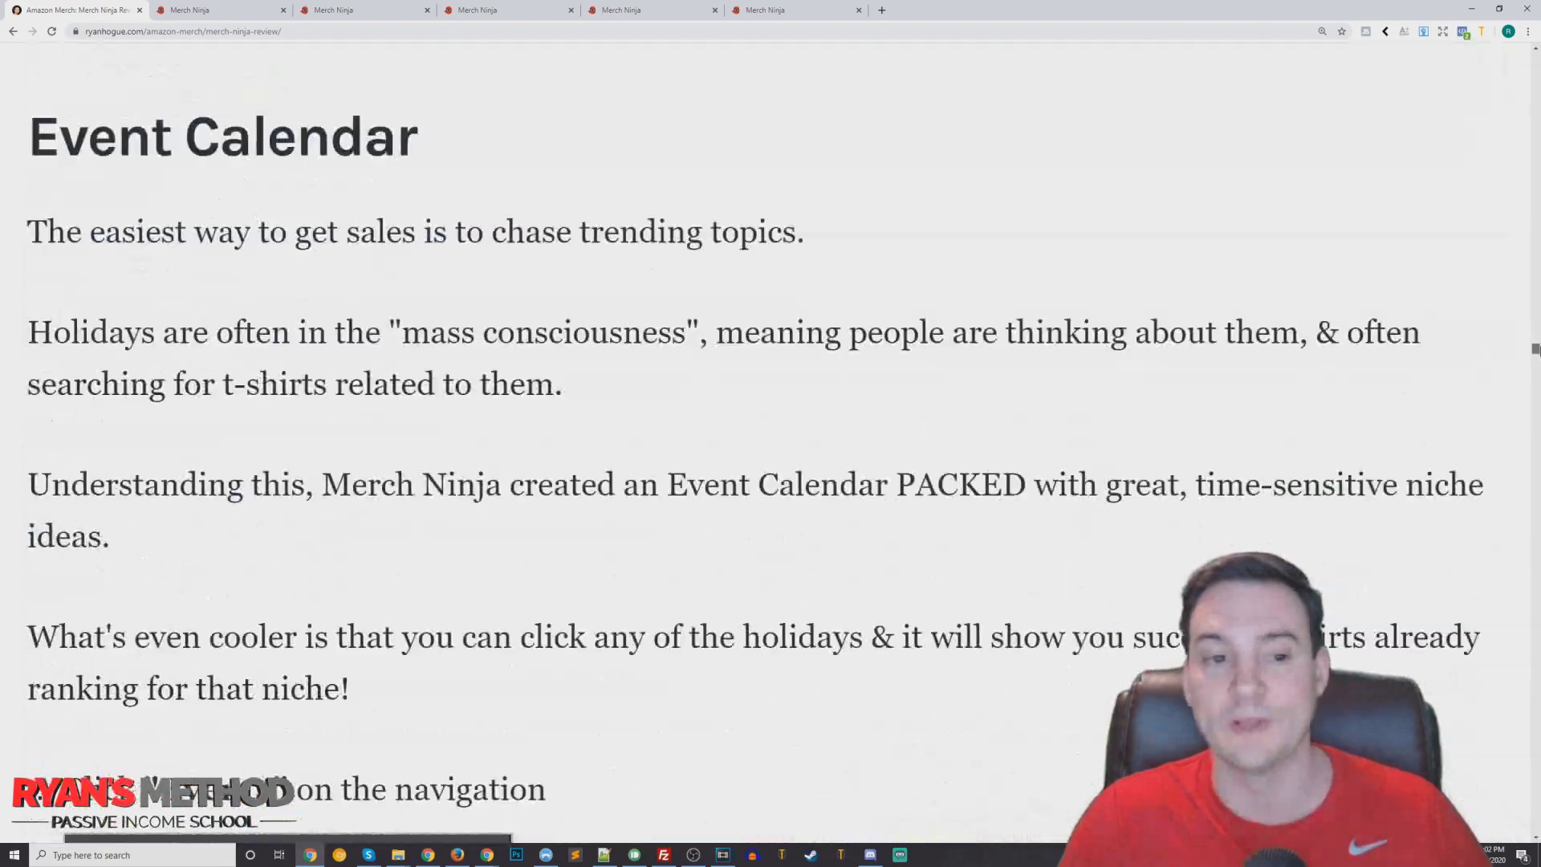
scroll(771, 442, "down", 20)
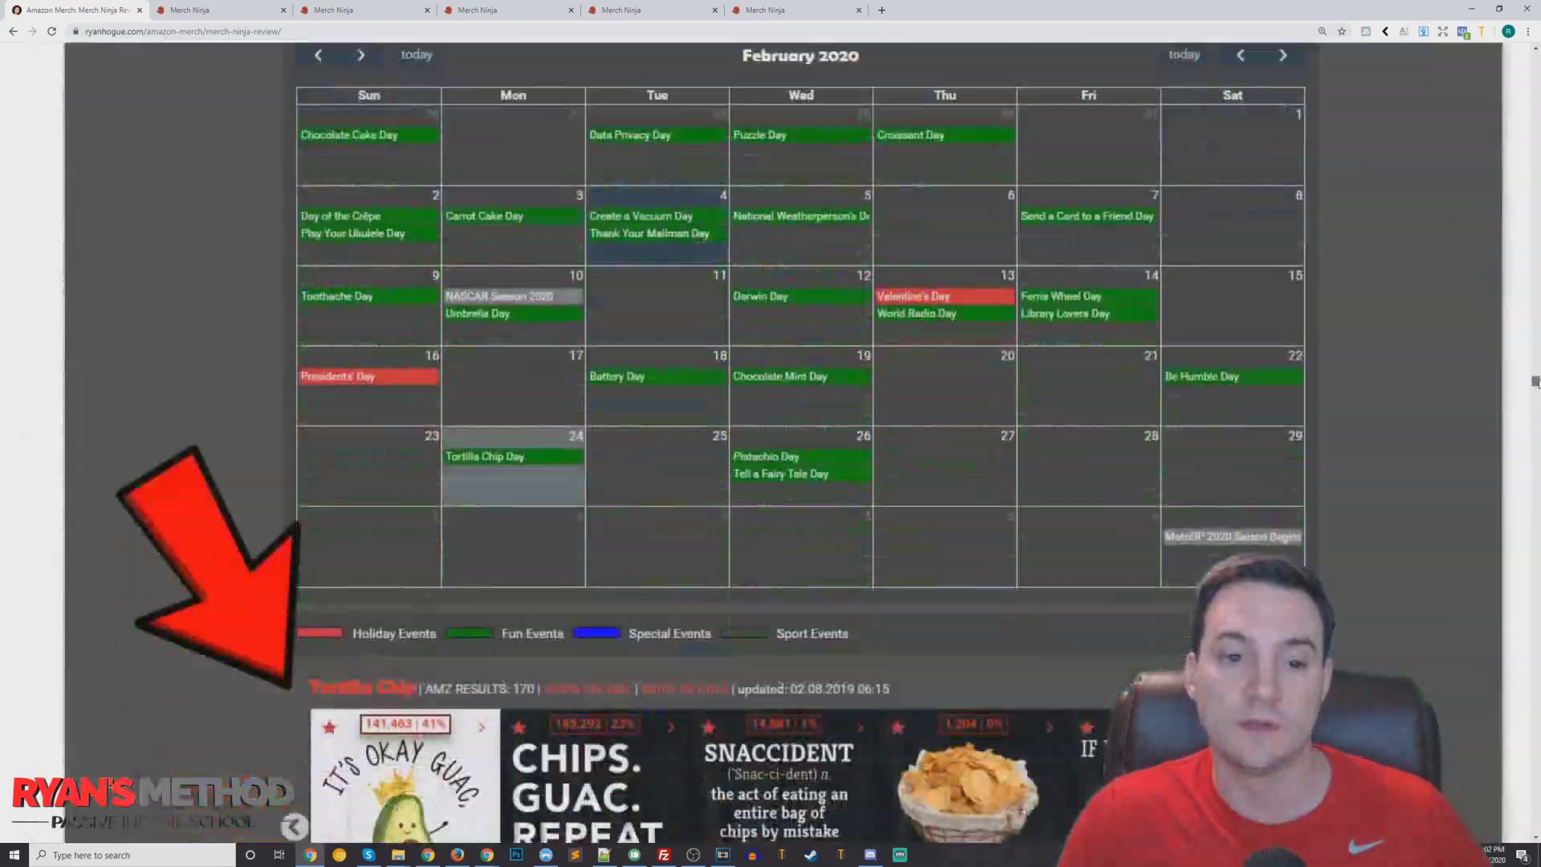
scroll(771, 441, "down", 20)
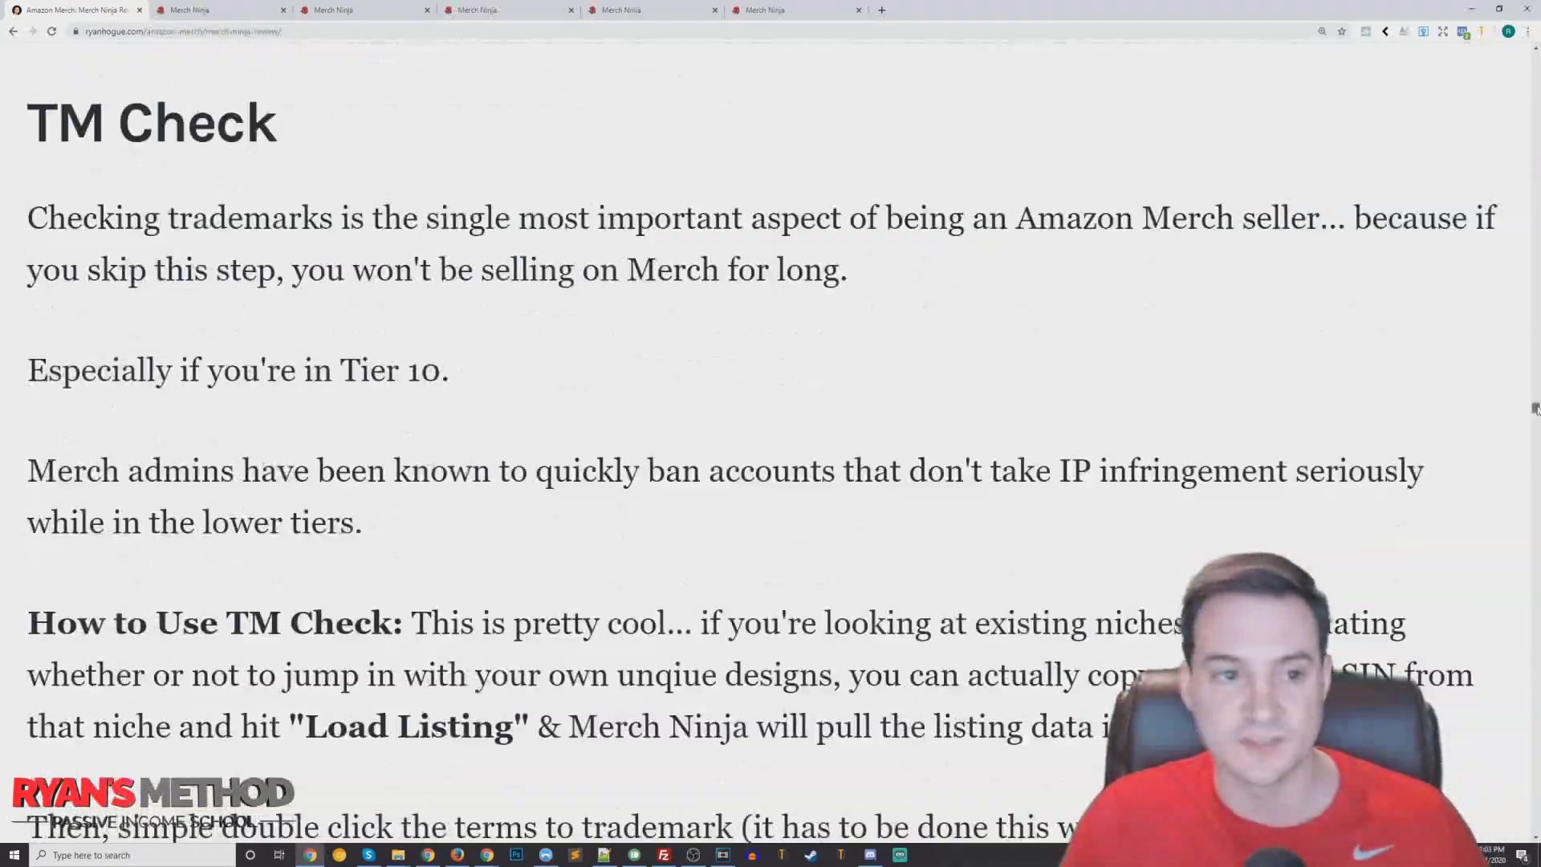
left_click_drag(1536, 418, 1534, 526)
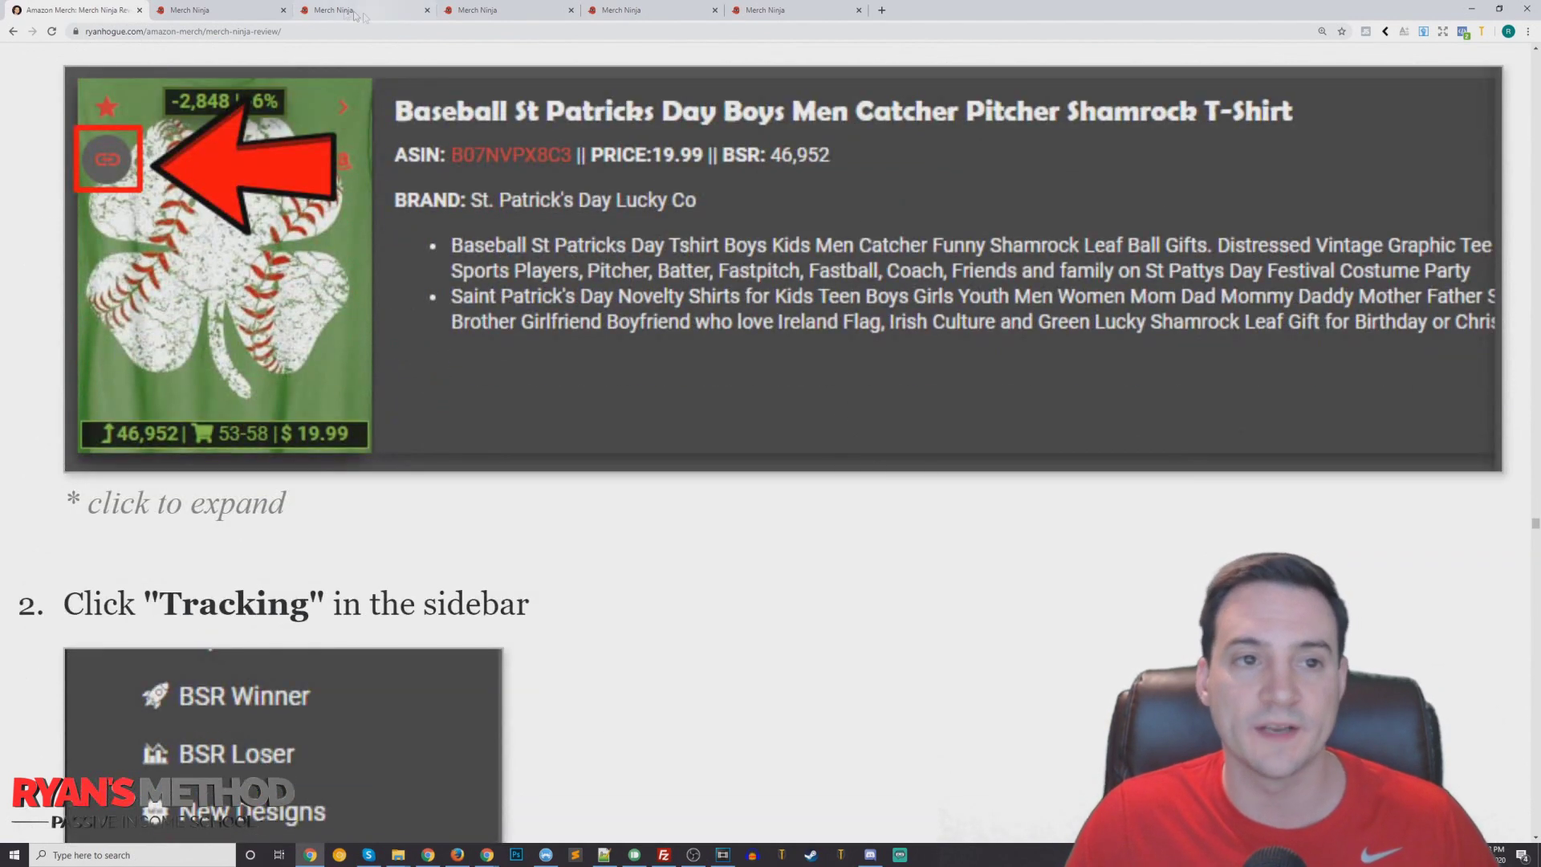
Return to Merch Ninja, check the top designs by sales, and bring up the "st patricks day" search results.
left_click(356, 12)
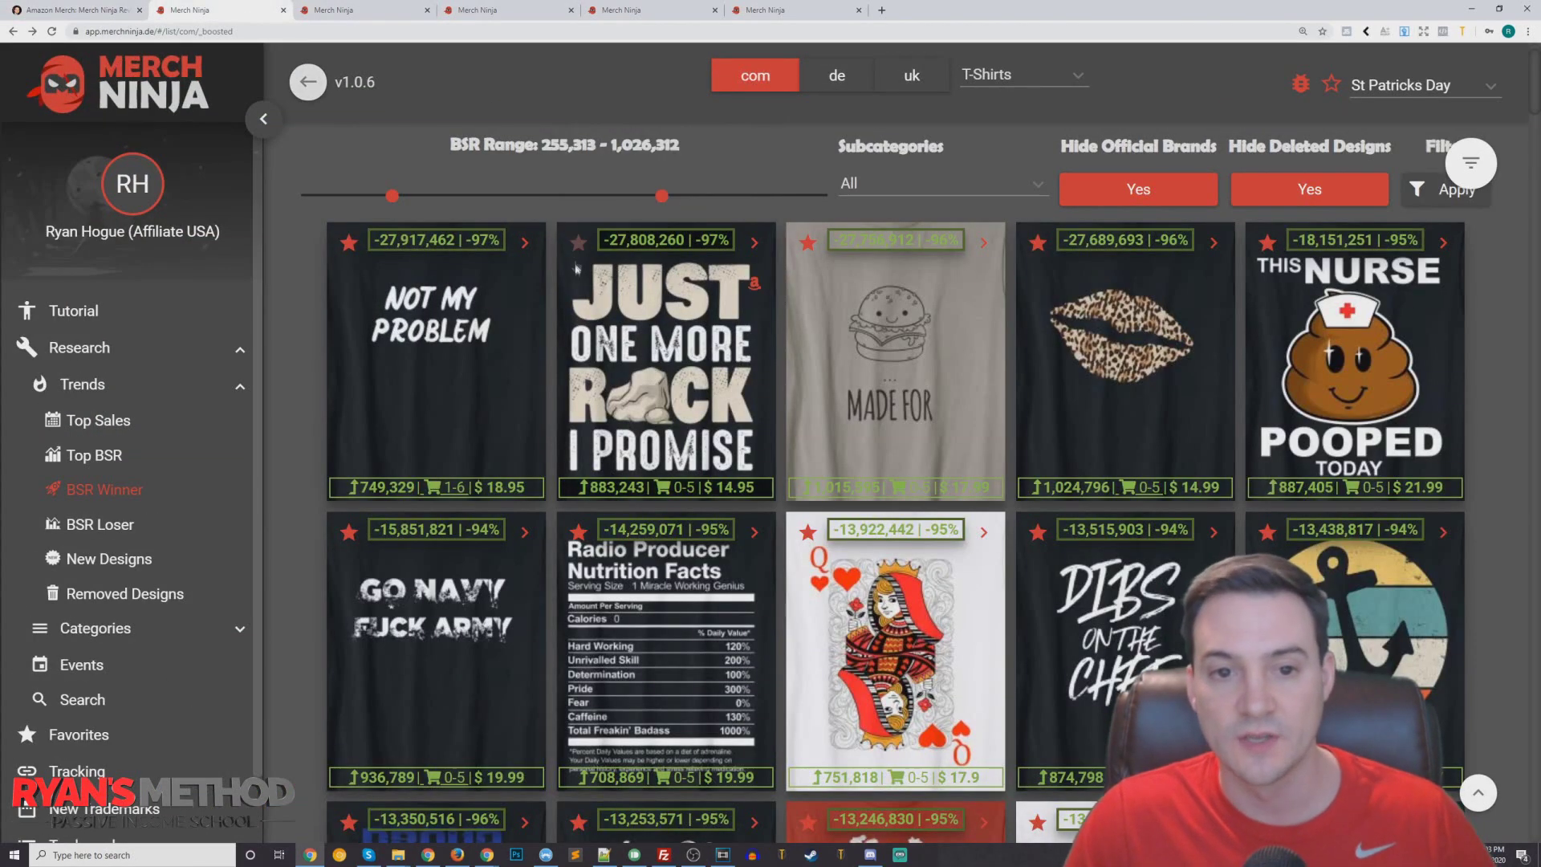
left_click(109, 423)
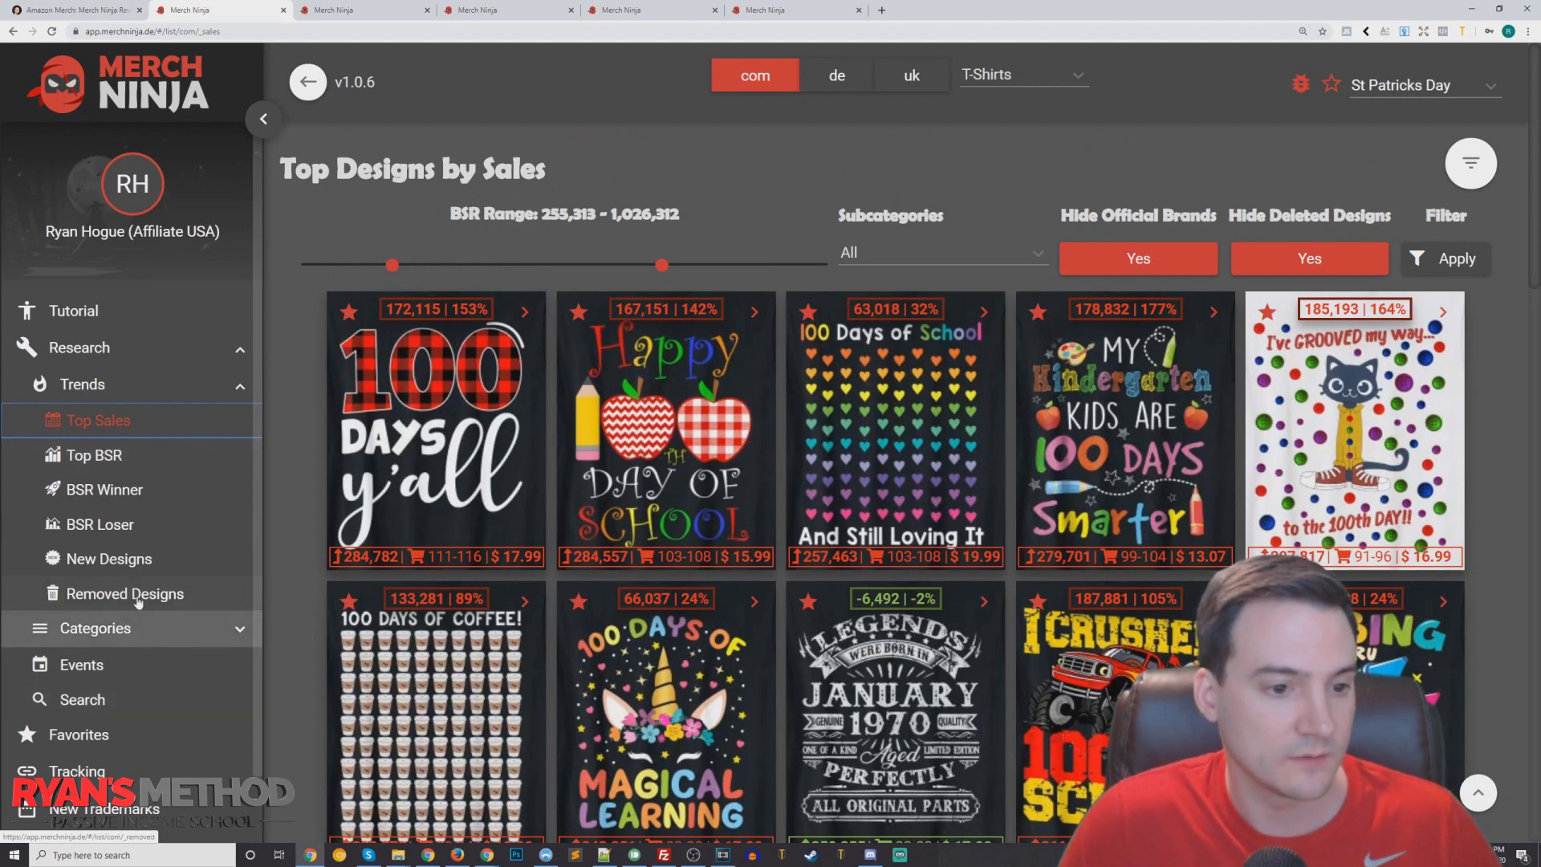
left_click(88, 699)
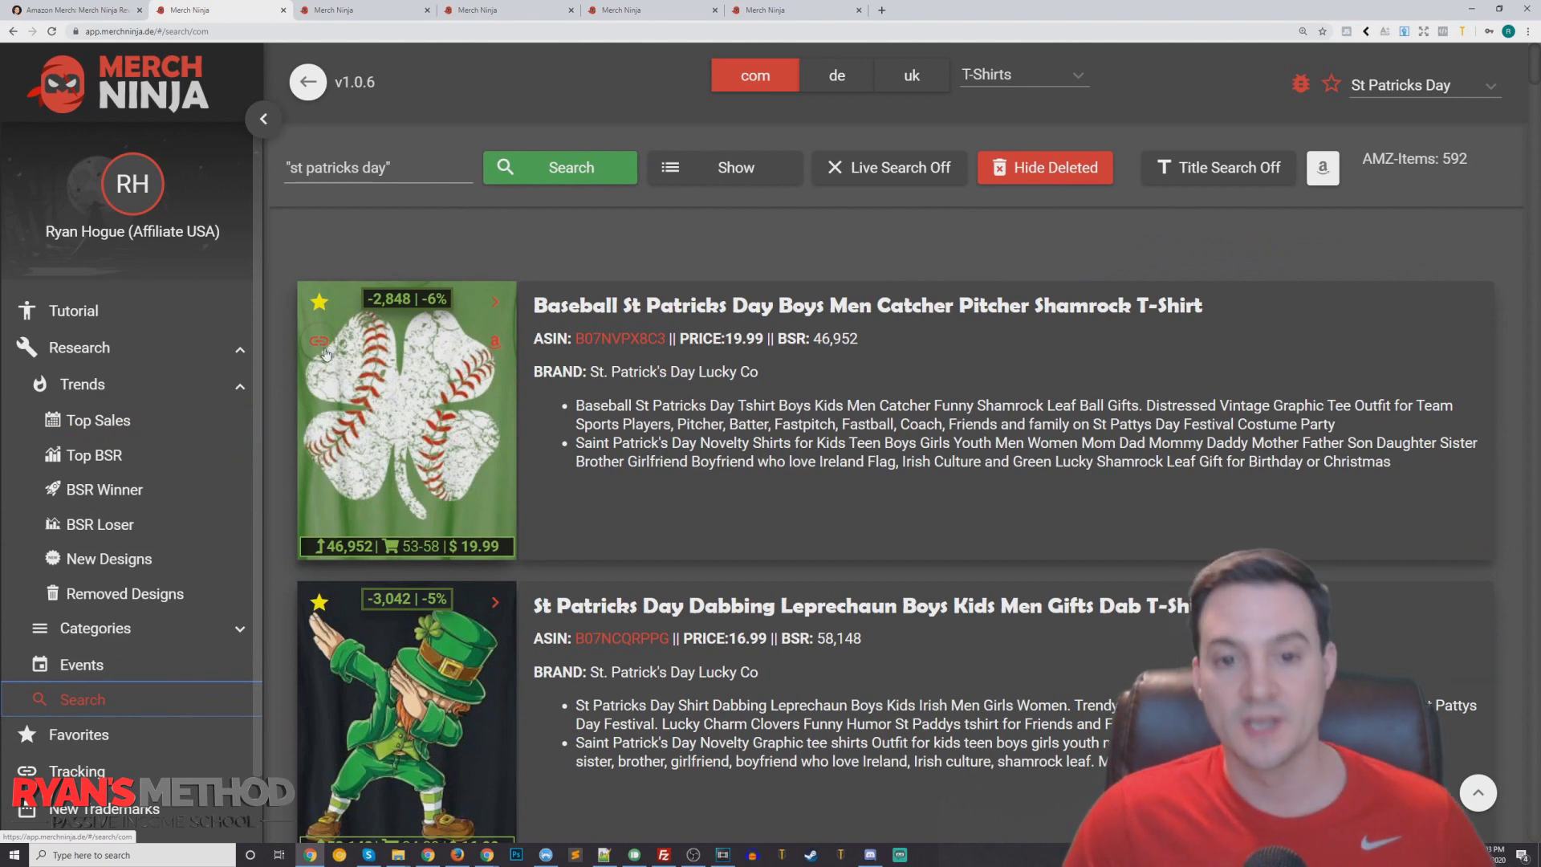
scroll(324, 354, "down", 1)
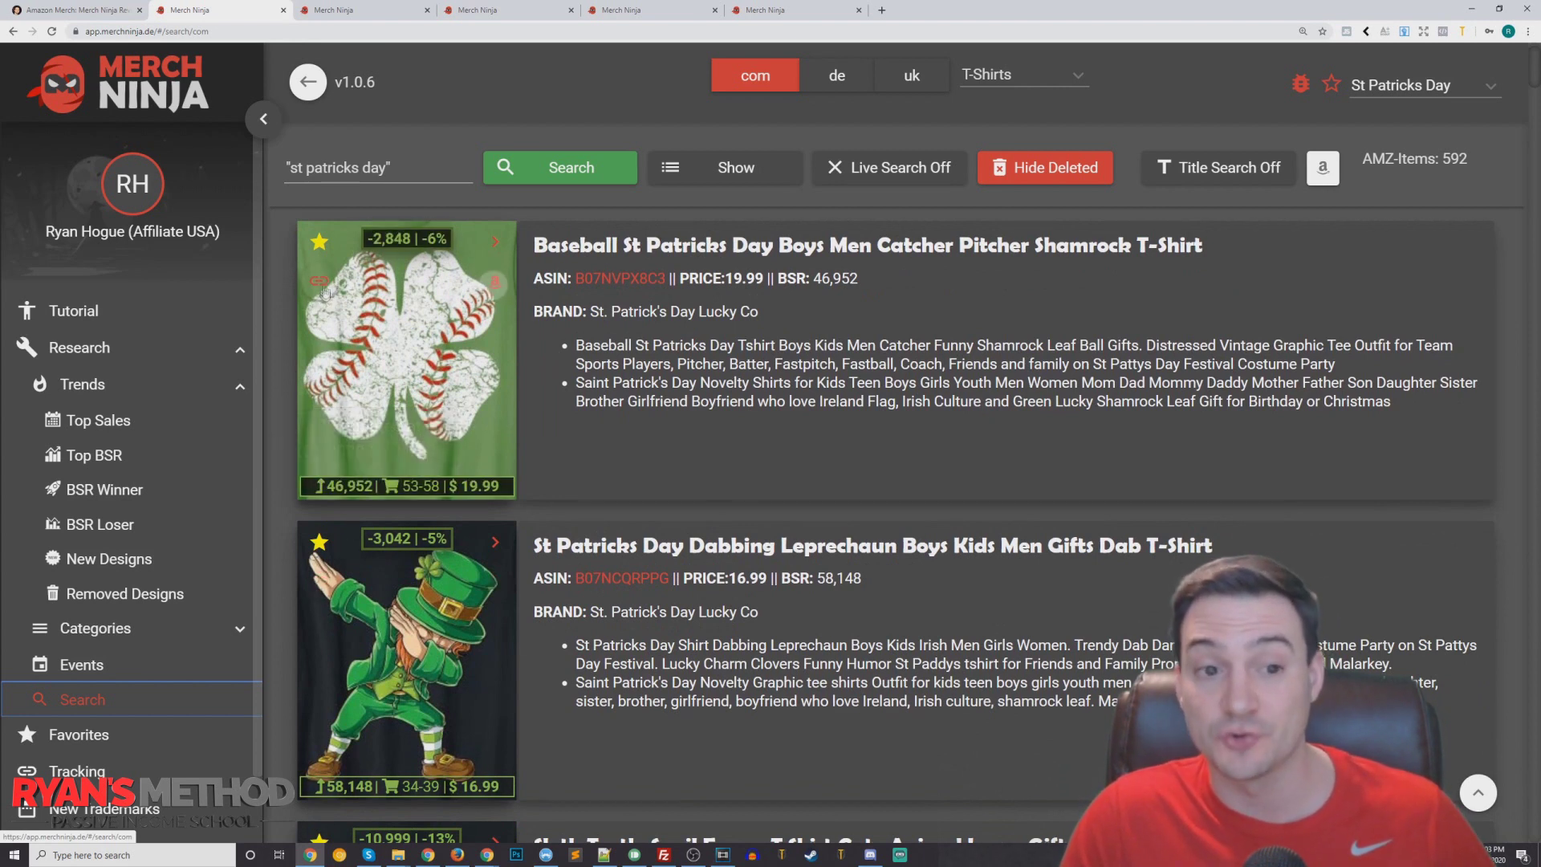
Add the Baseball St Patricks Day Shamrock shirt and the Dabbing Leprechaun shirt to the tracking list.
left_click(321, 283)
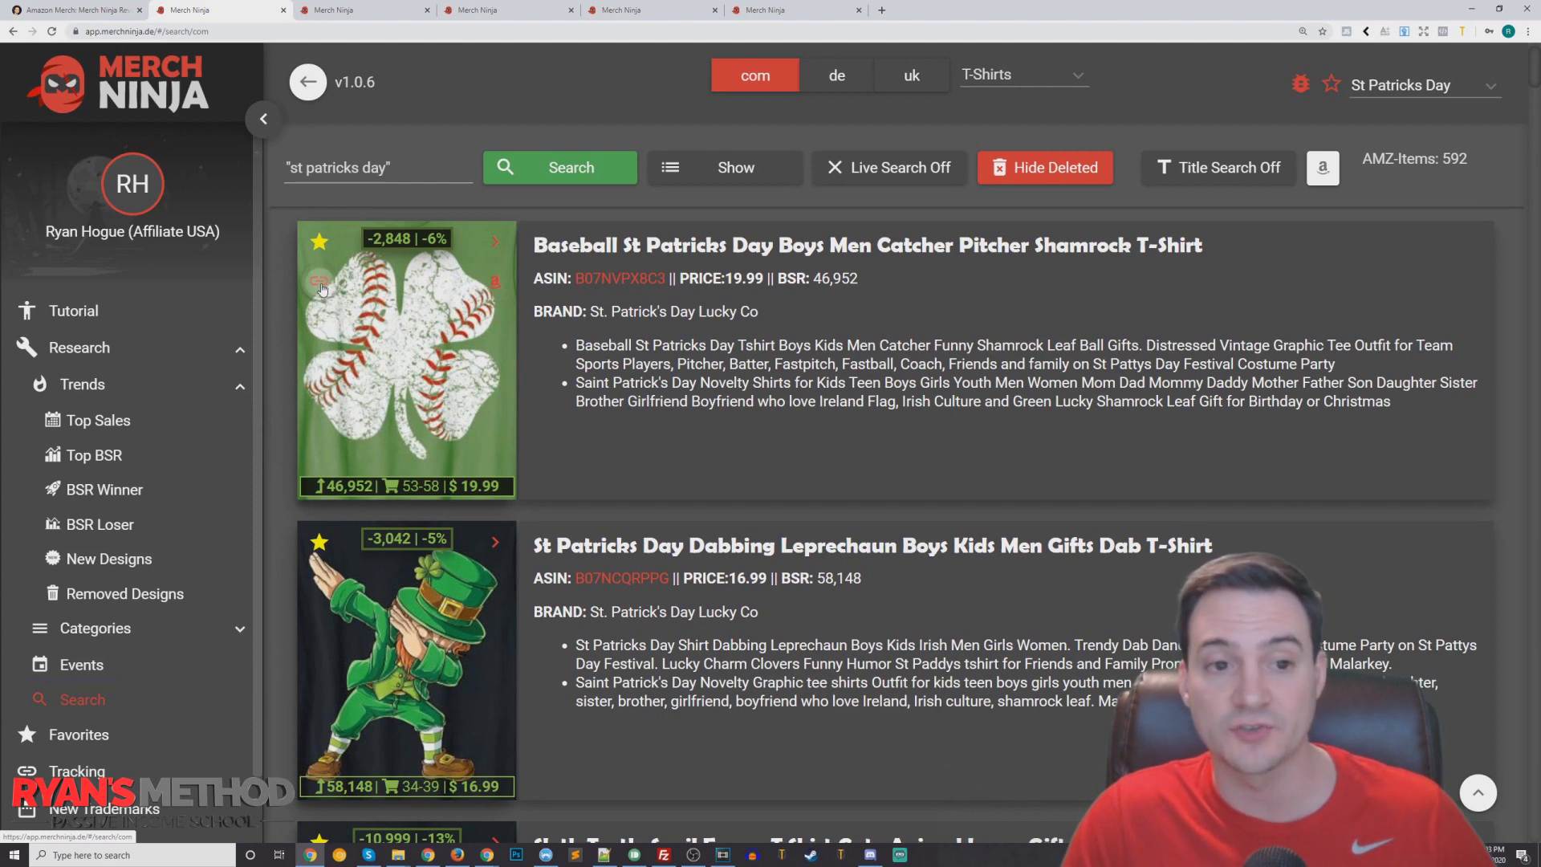
triple_click(1420, 94)
scroll(323, 409, "down", 2)
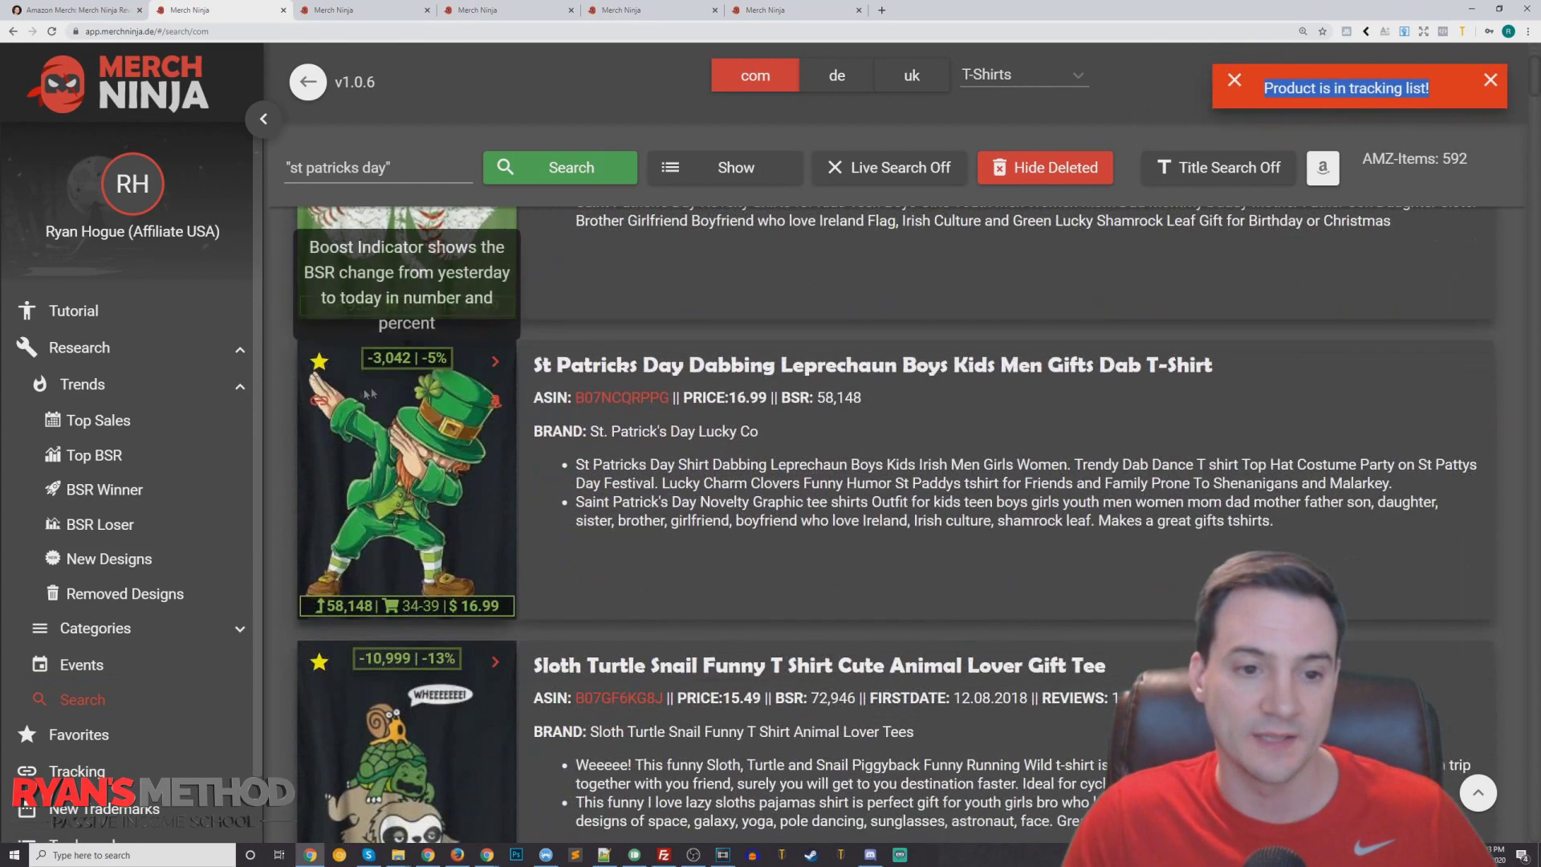
left_click(320, 402)
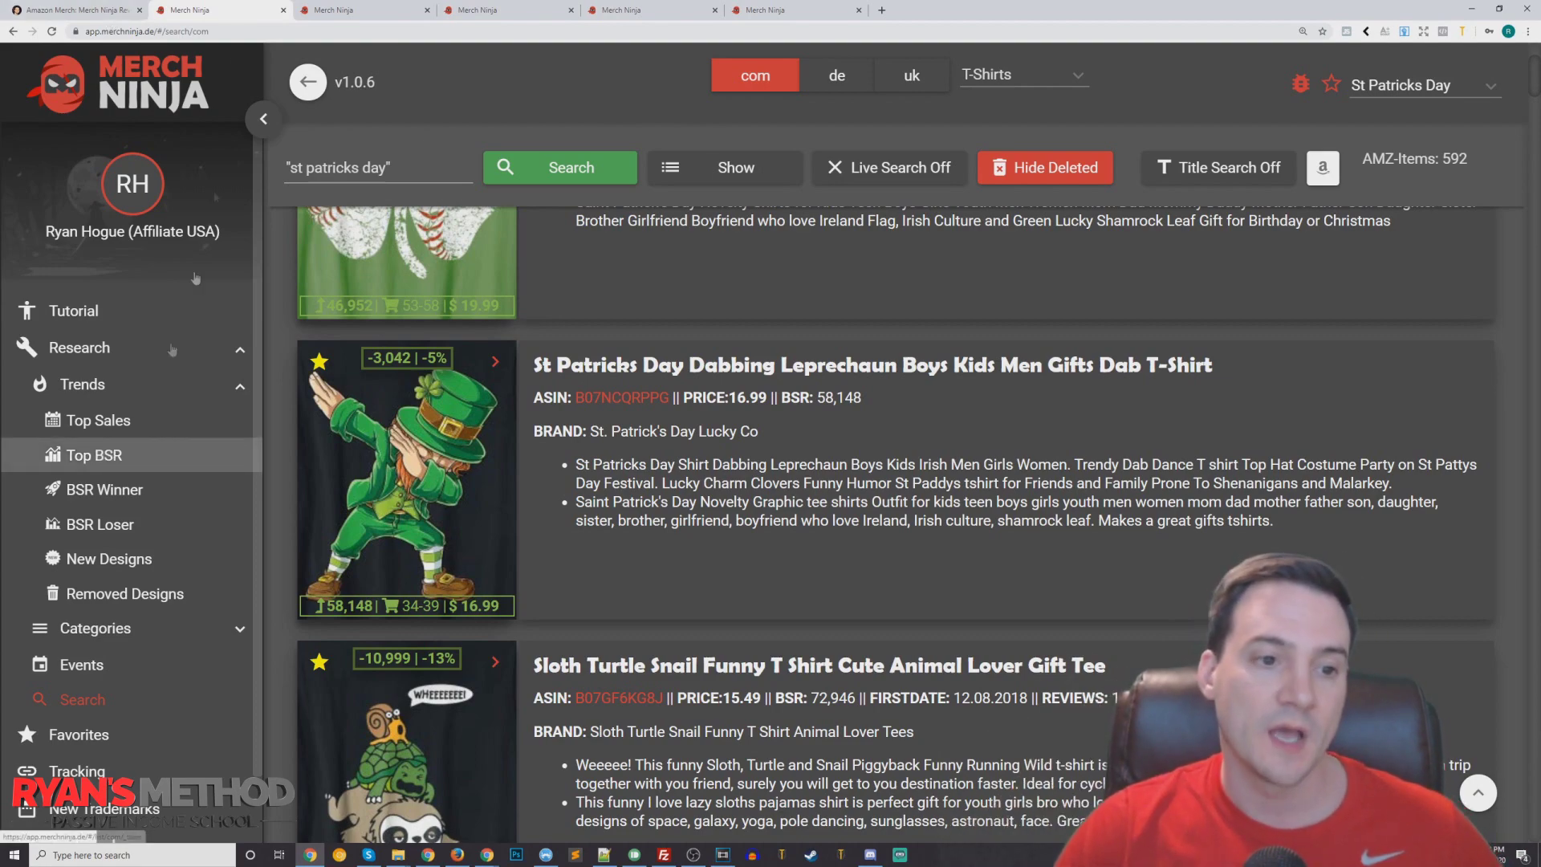
Return to the review article's tracking tutorial and enlarge the image showing a tracked listing's BSR and price history.
left_click(91, 14)
scroll(564, 474, "down", 15)
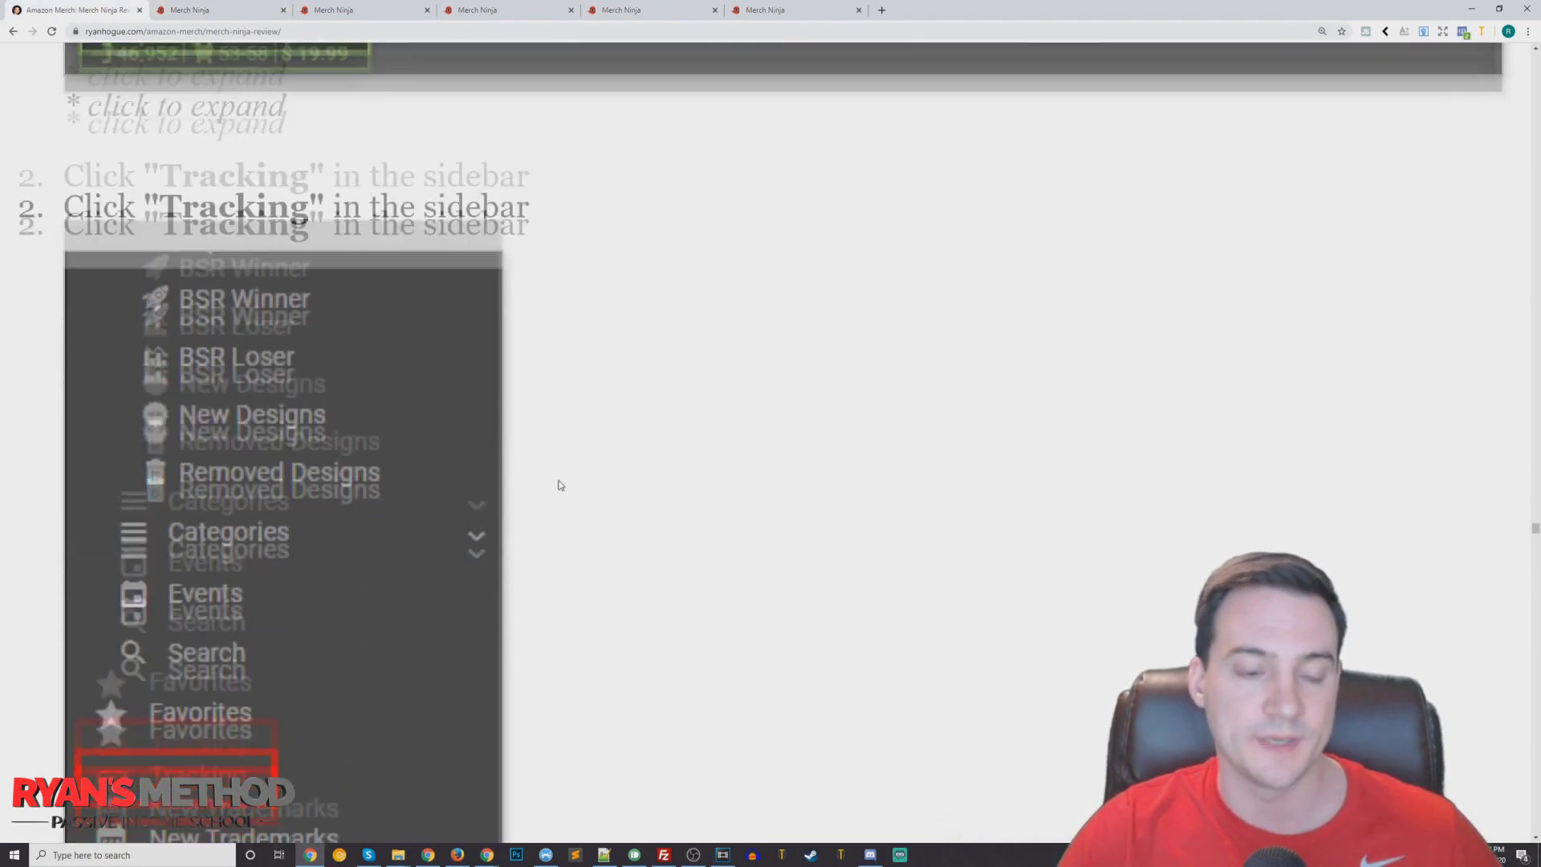
scroll(564, 474, "down", 9)
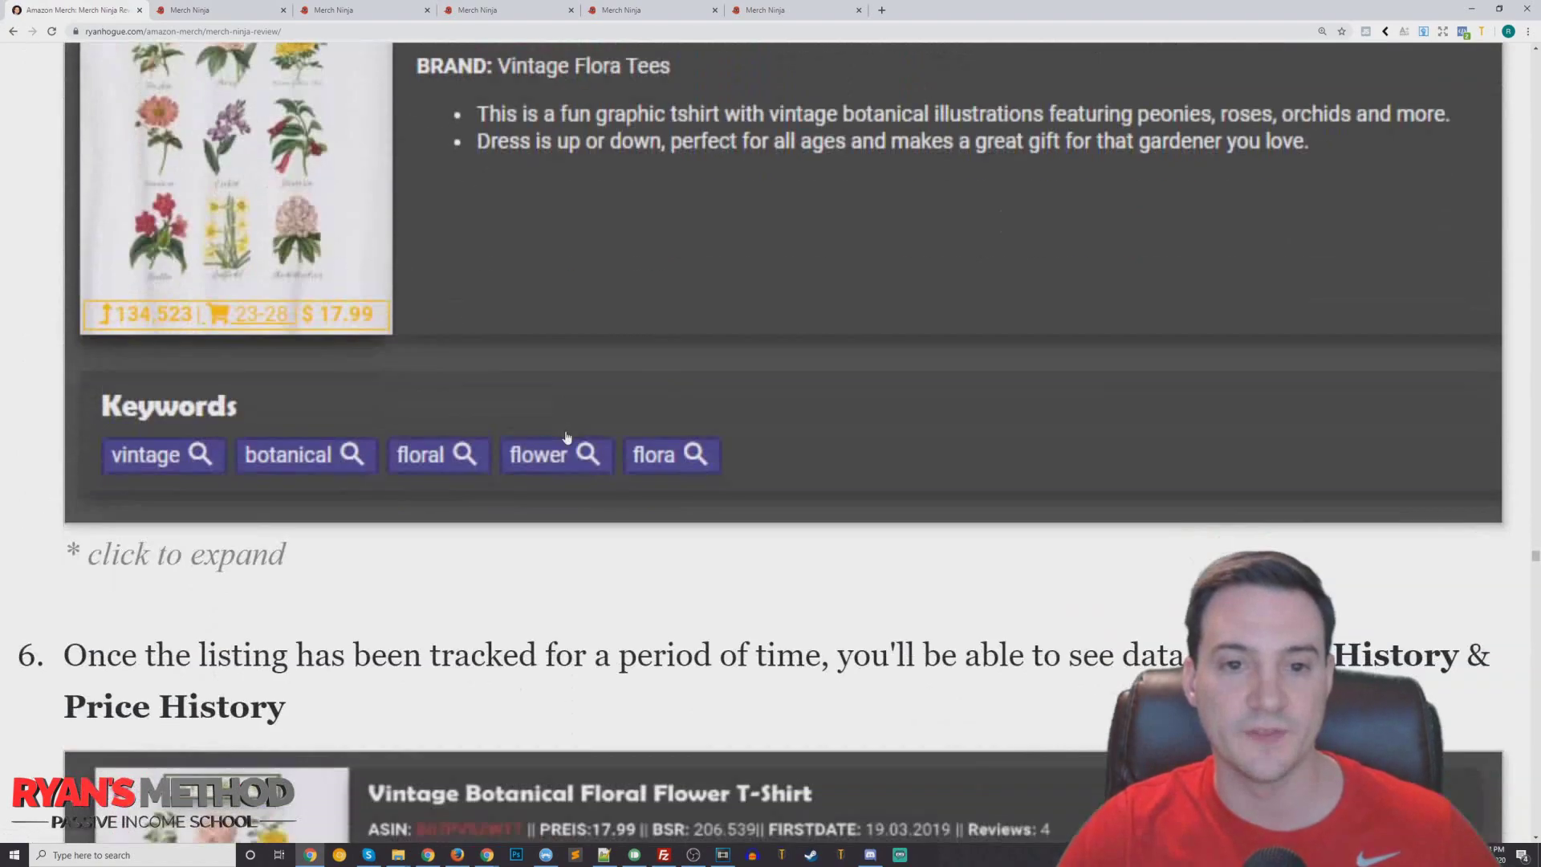
scroll(588, 464, "down", 2)
scroll(588, 464, "down", 4)
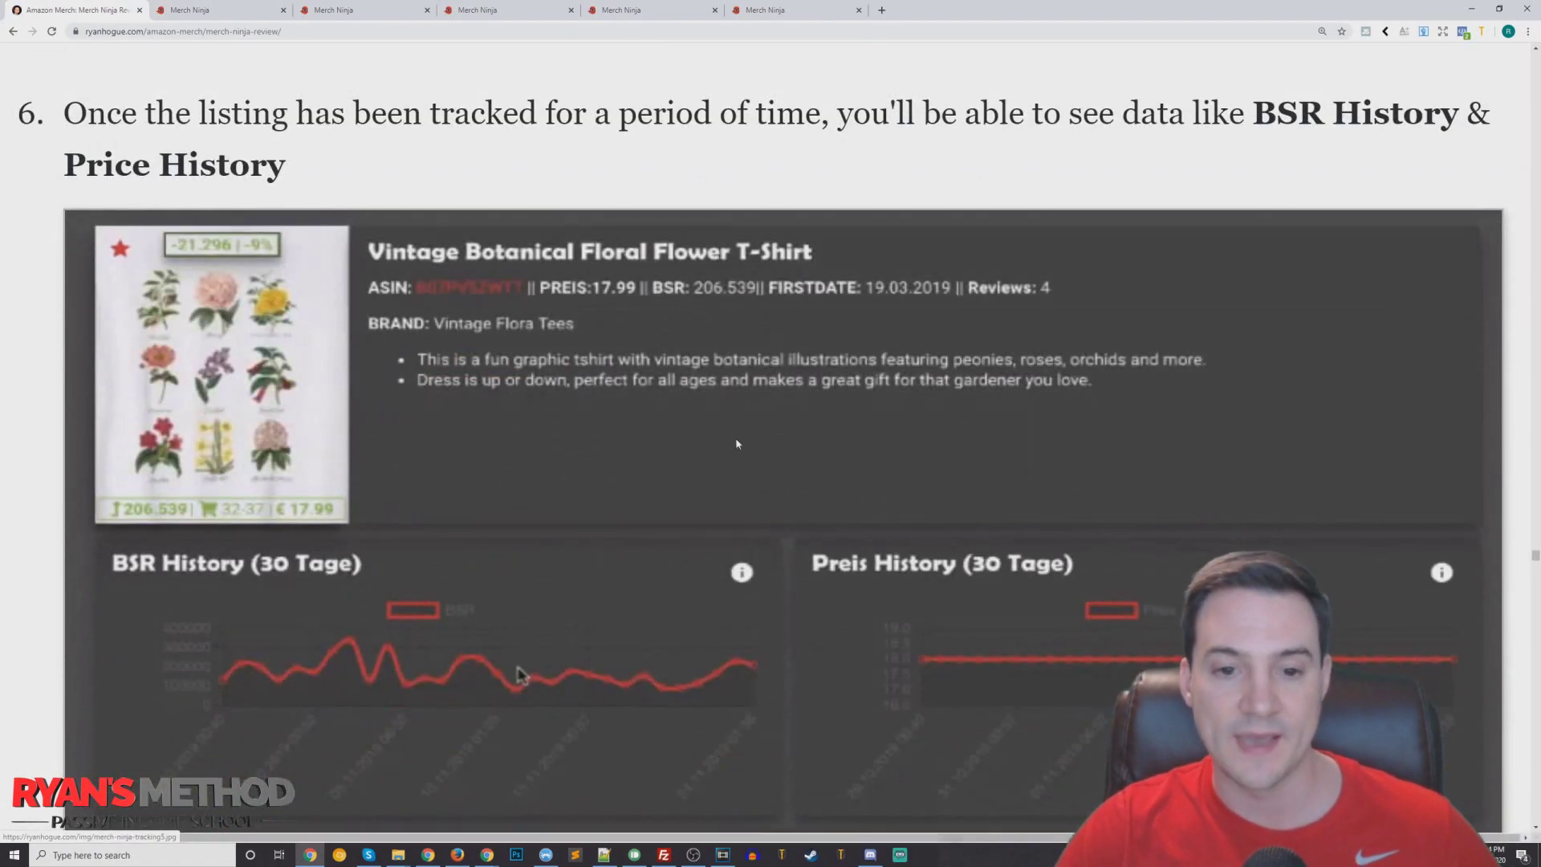
left_click(566, 492)
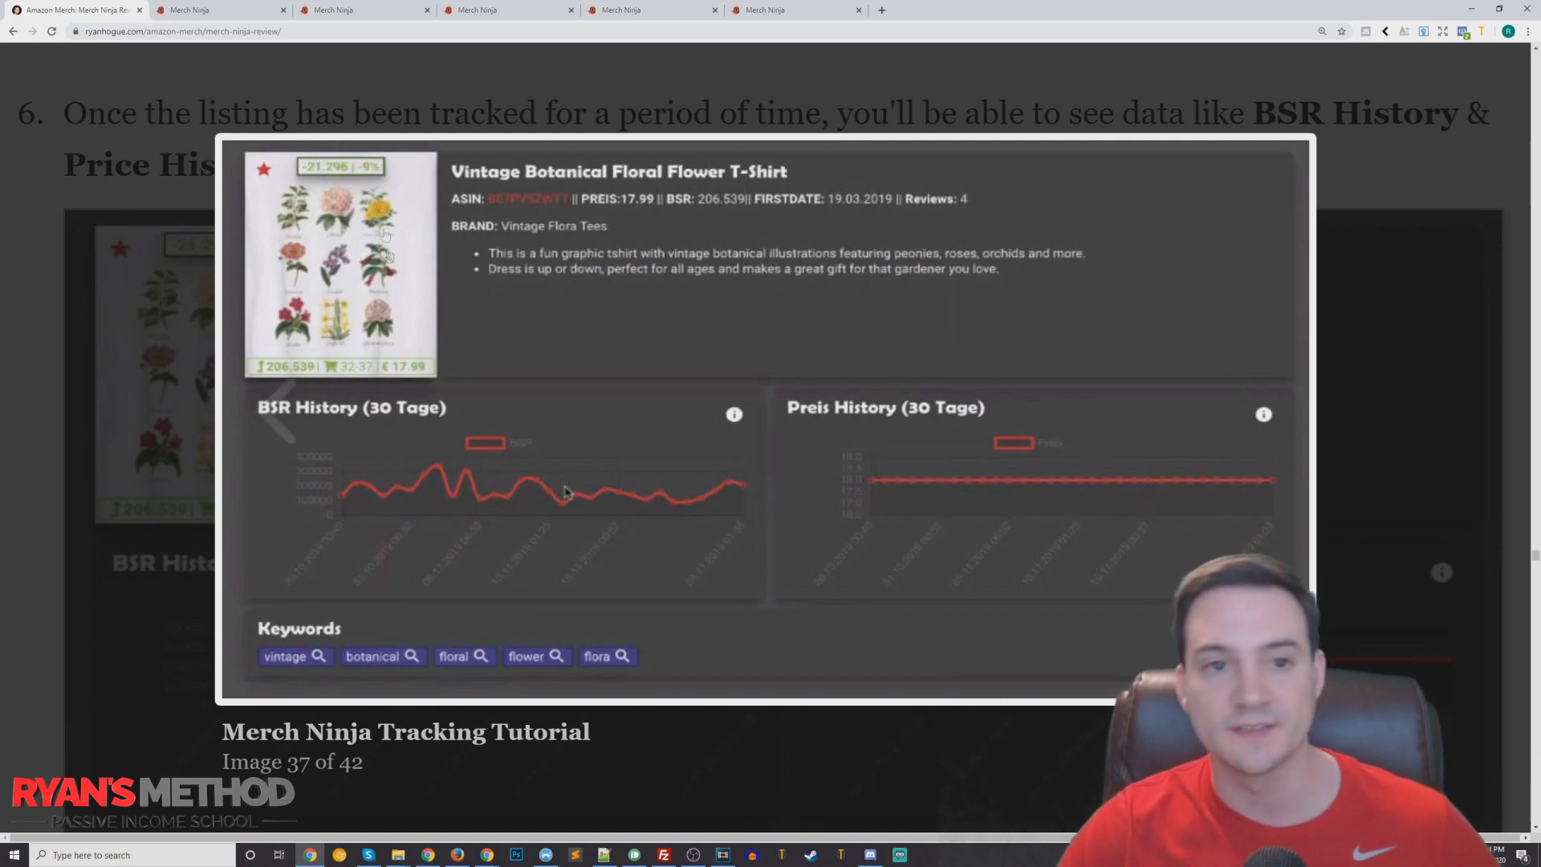
Back in the search results, add the "Lucky you" shirt and the "Dear Liver Today will be a rough one" shirt to the St Patricks Day favorites.
key("ctrl+Tab")
scroll(642, 569, "down", 6)
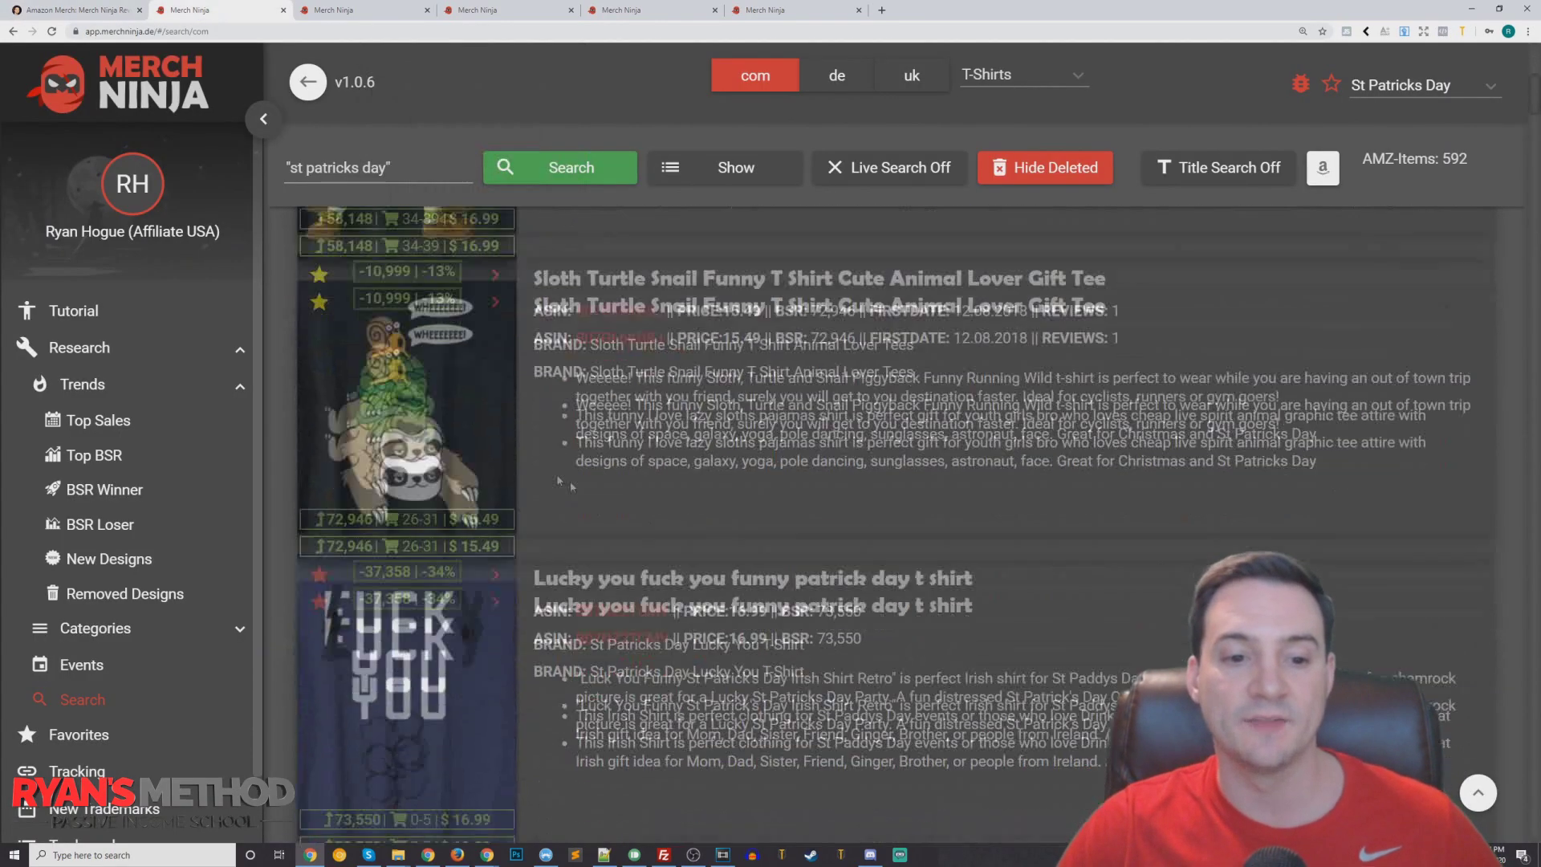
scroll(325, 425, "down", 2)
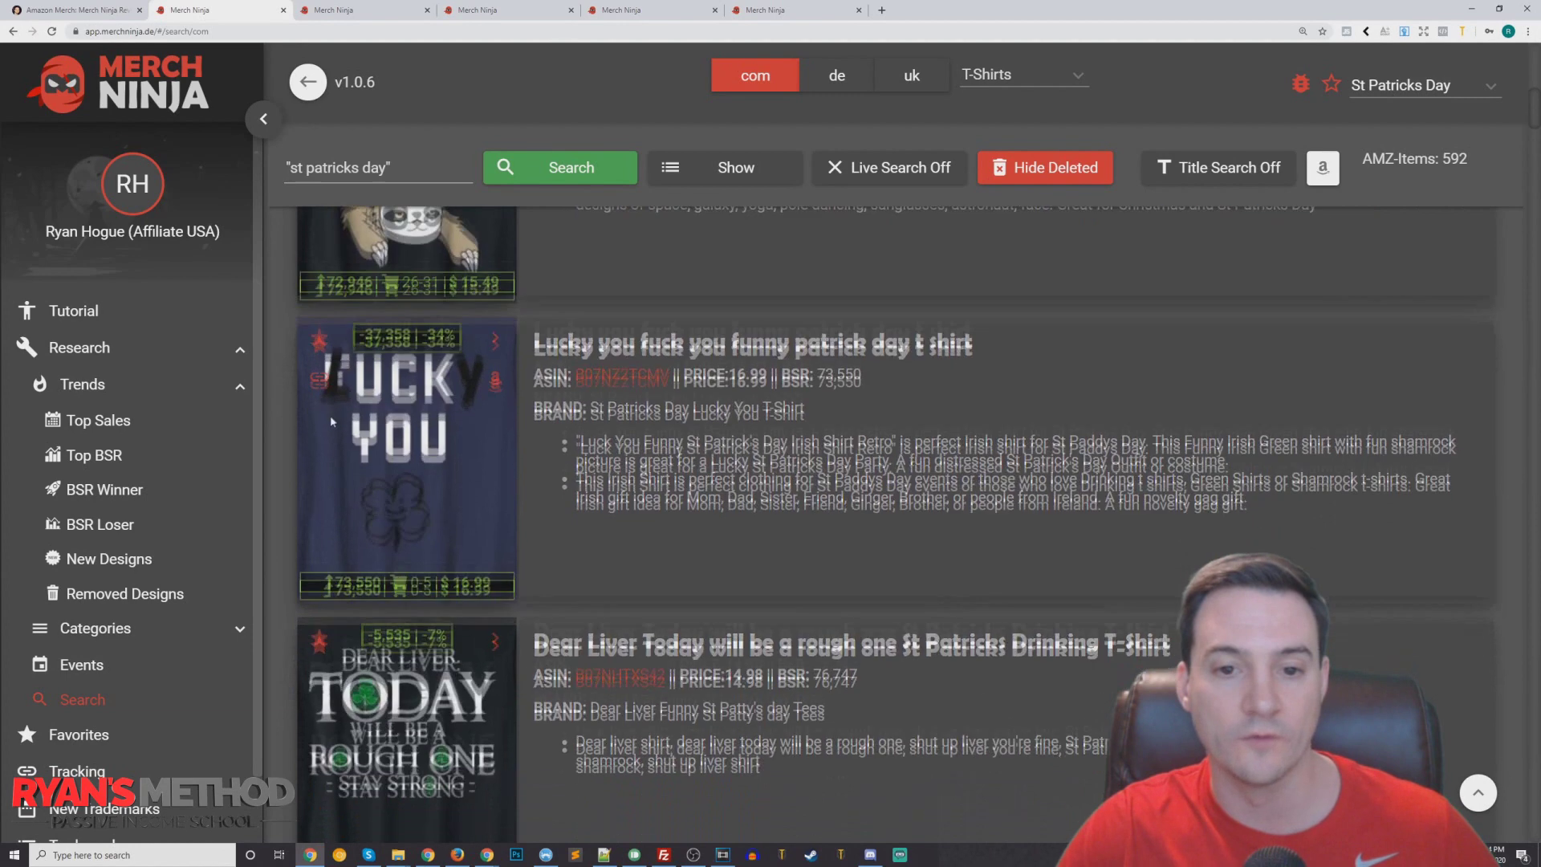
left_click(320, 241)
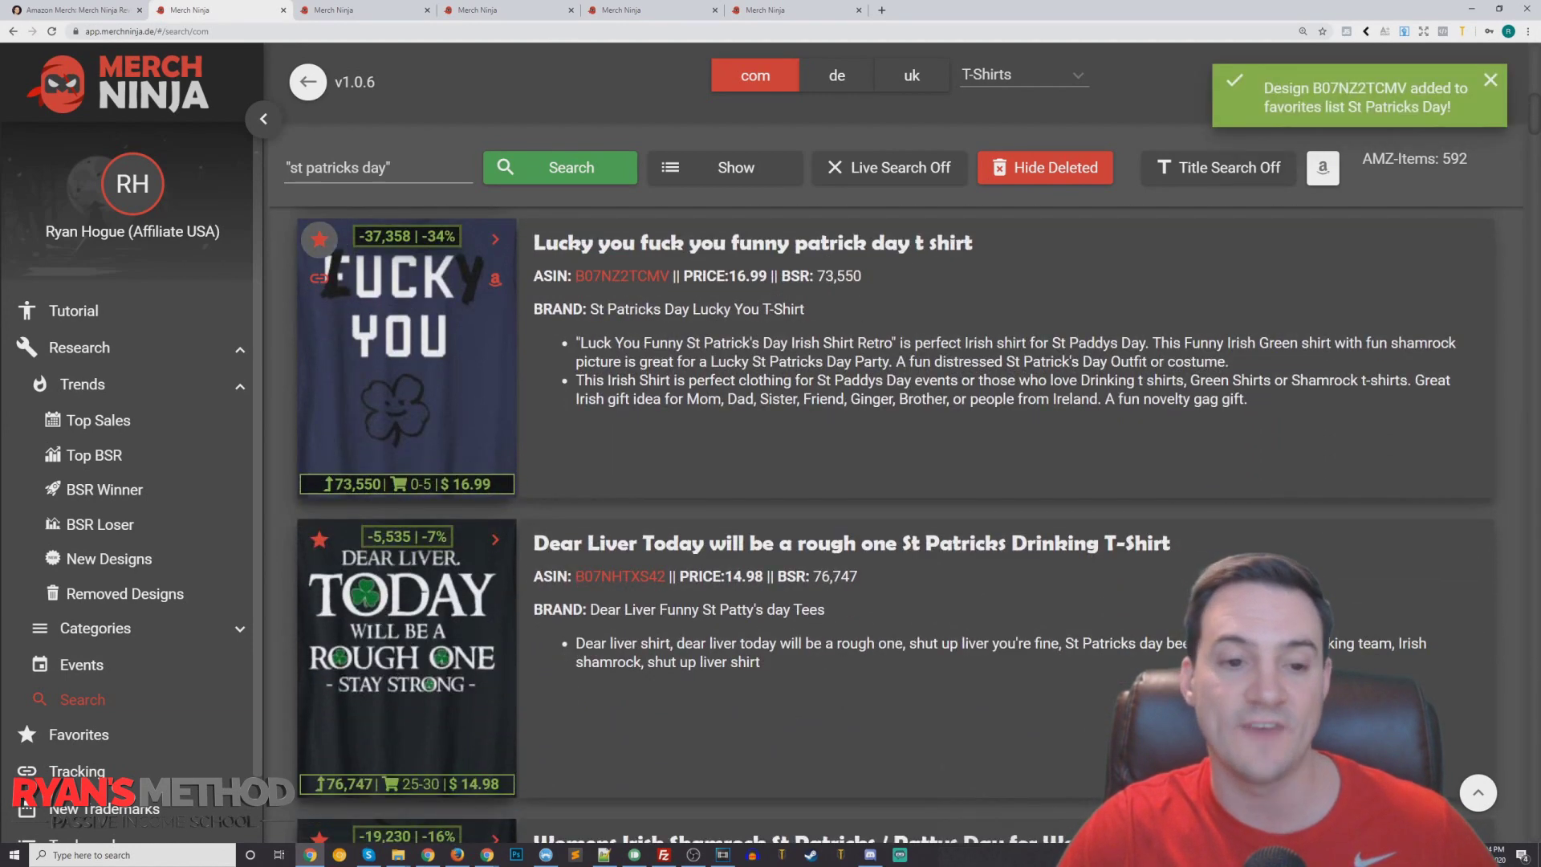
left_click(319, 546)
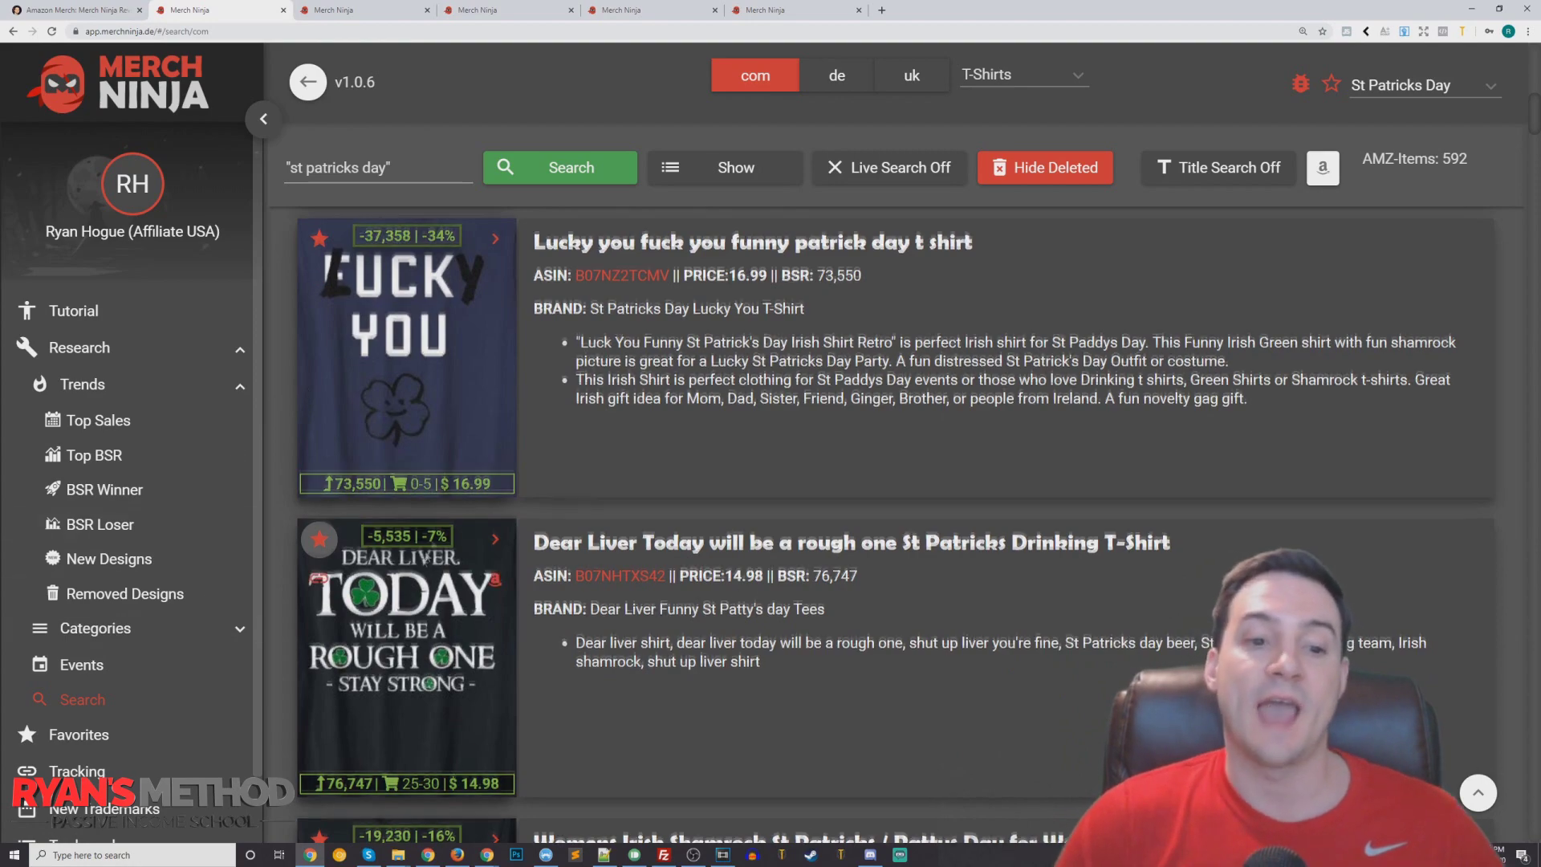
Add the Womens Irish Shamrock shirt and the Vintage Jeeps Retro 70s Sunset shirt to the St Patricks Day favorites.
scroll(423, 565, "down", 5)
left_click(321, 419)
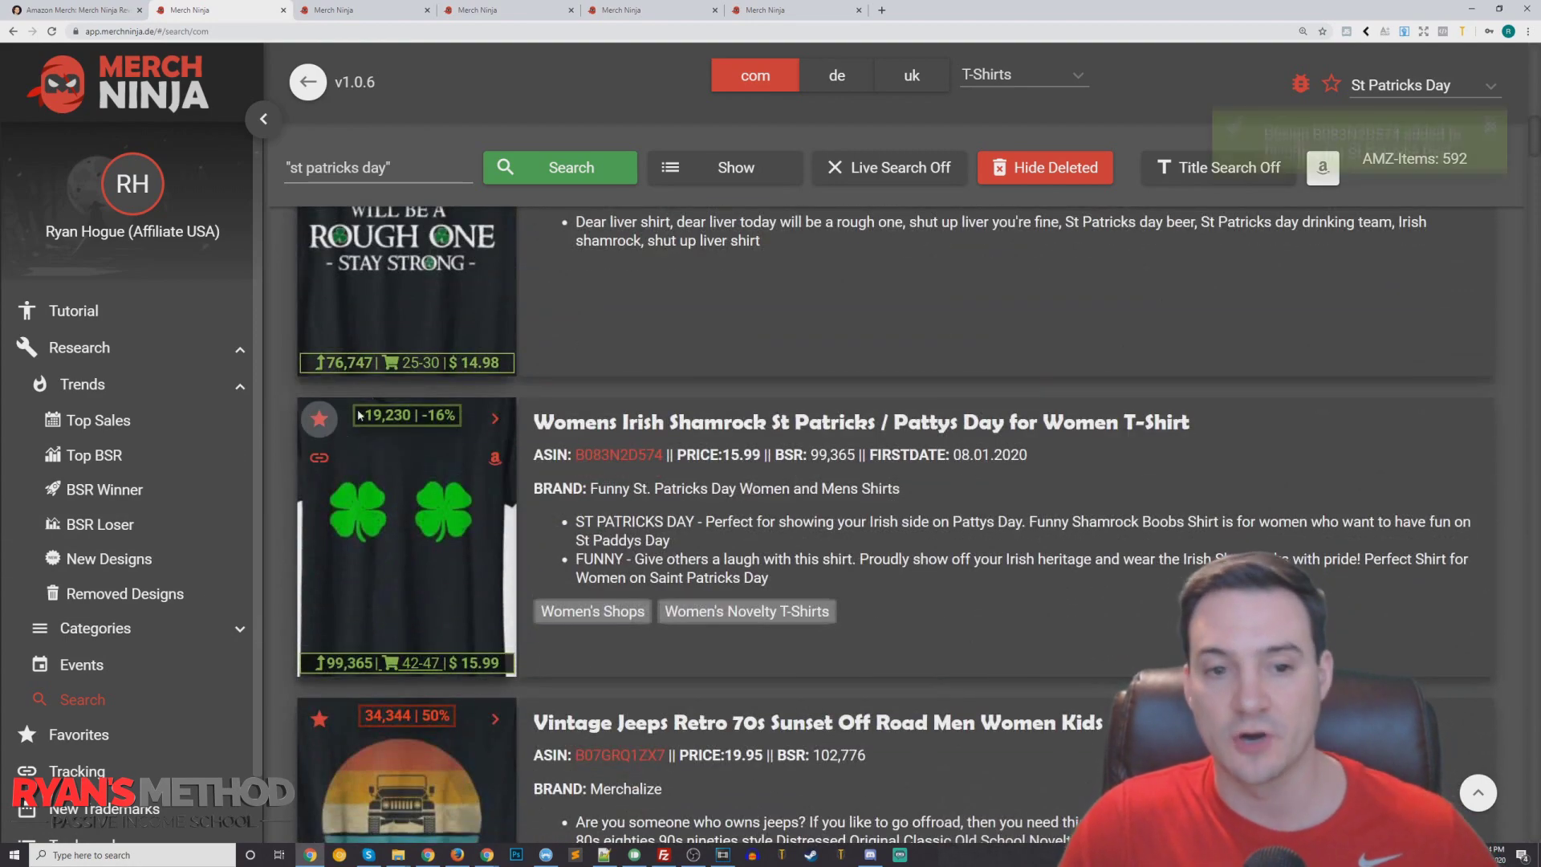
scroll(481, 562, "down", 2)
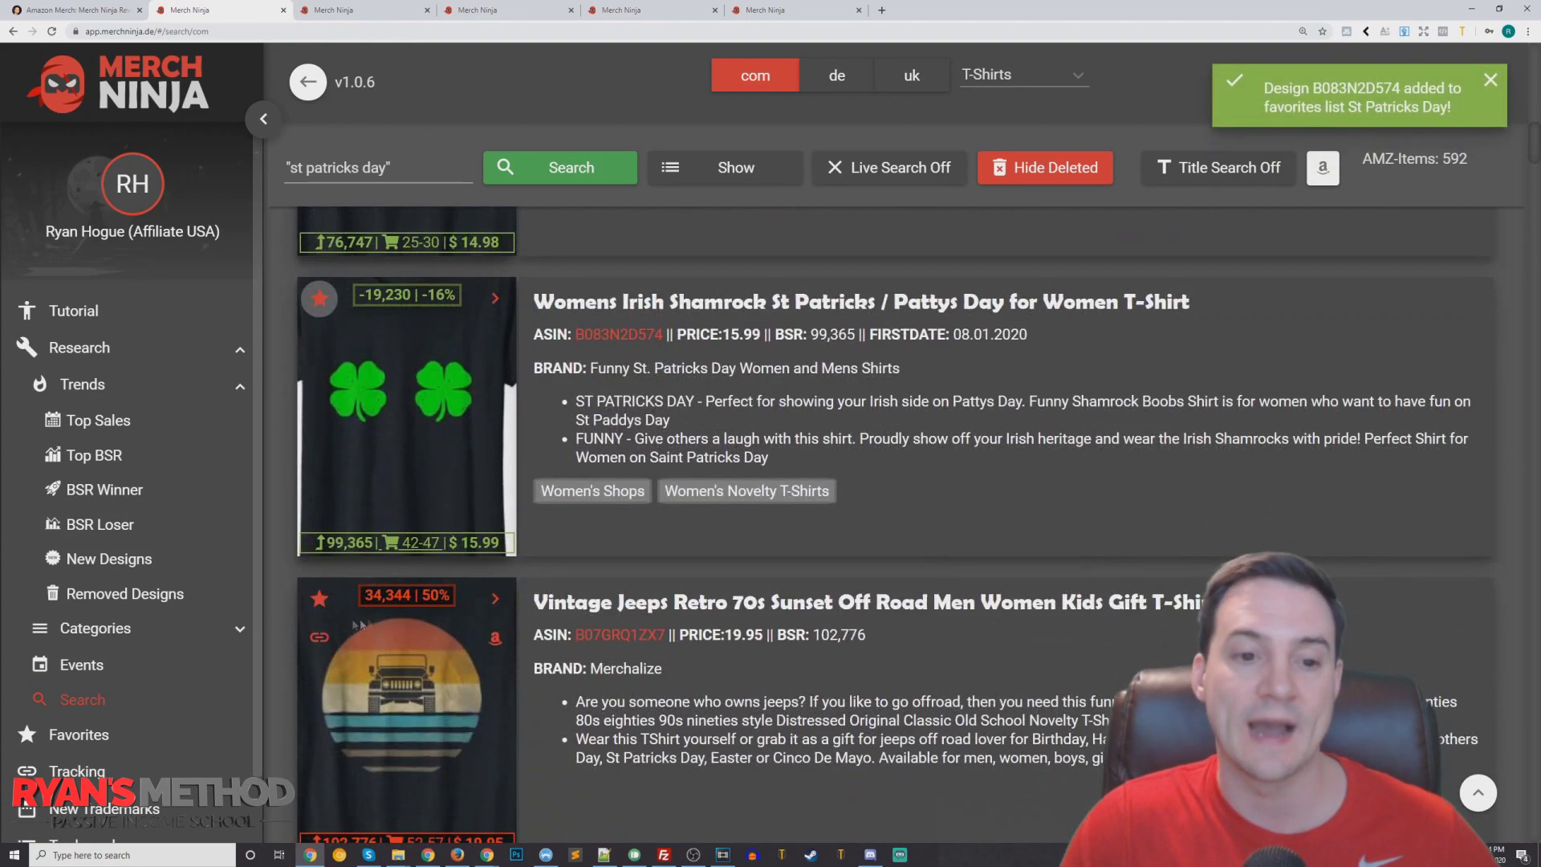
left_click(319, 599)
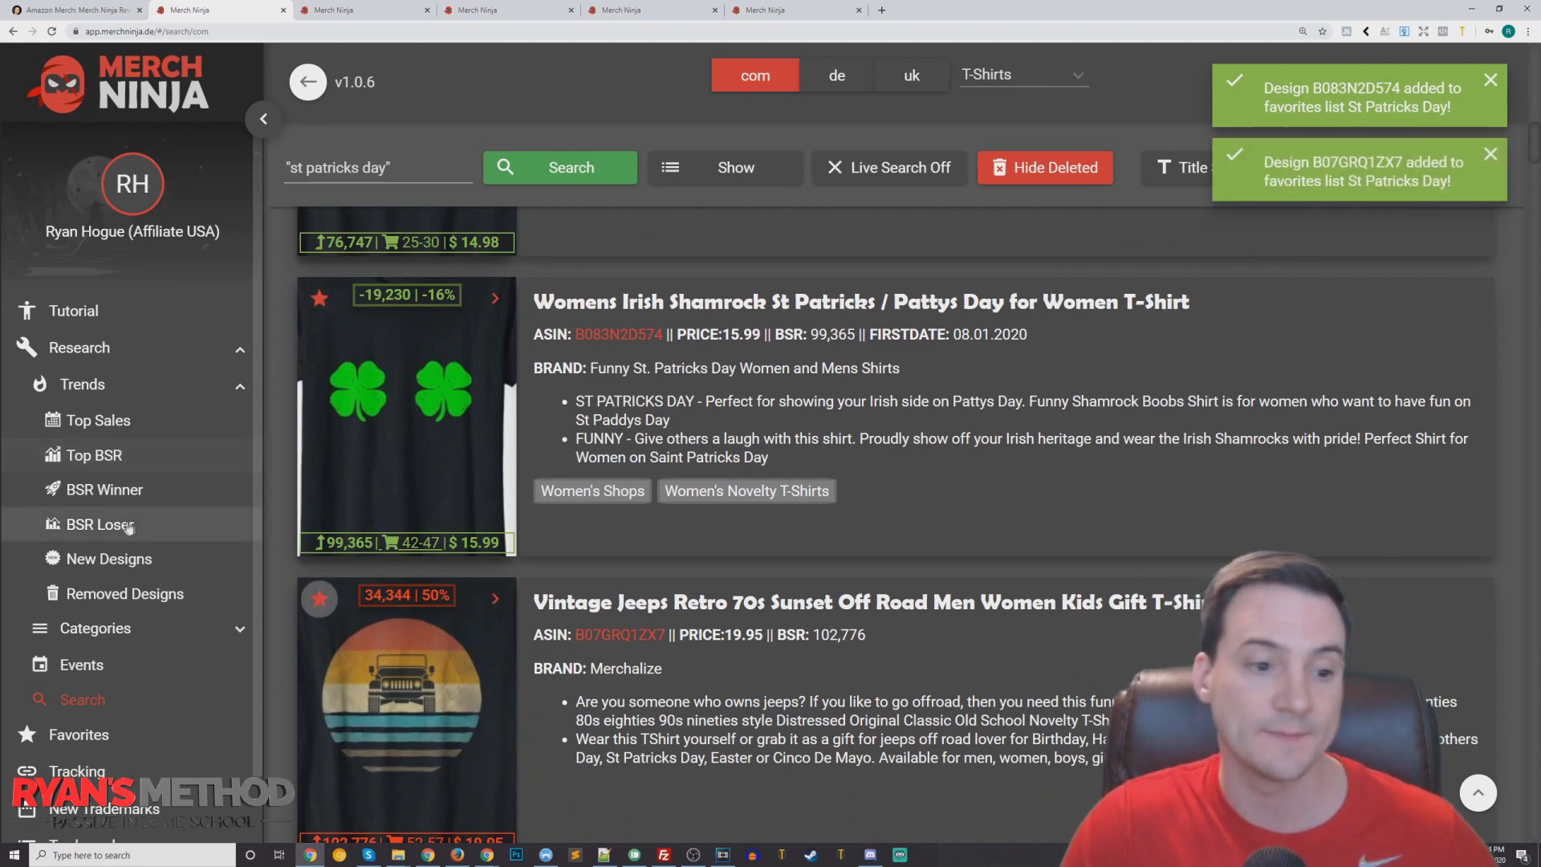
Open the St Patricks Day favorites list and look through its saved designs.
scroll(117, 447, "down", 2)
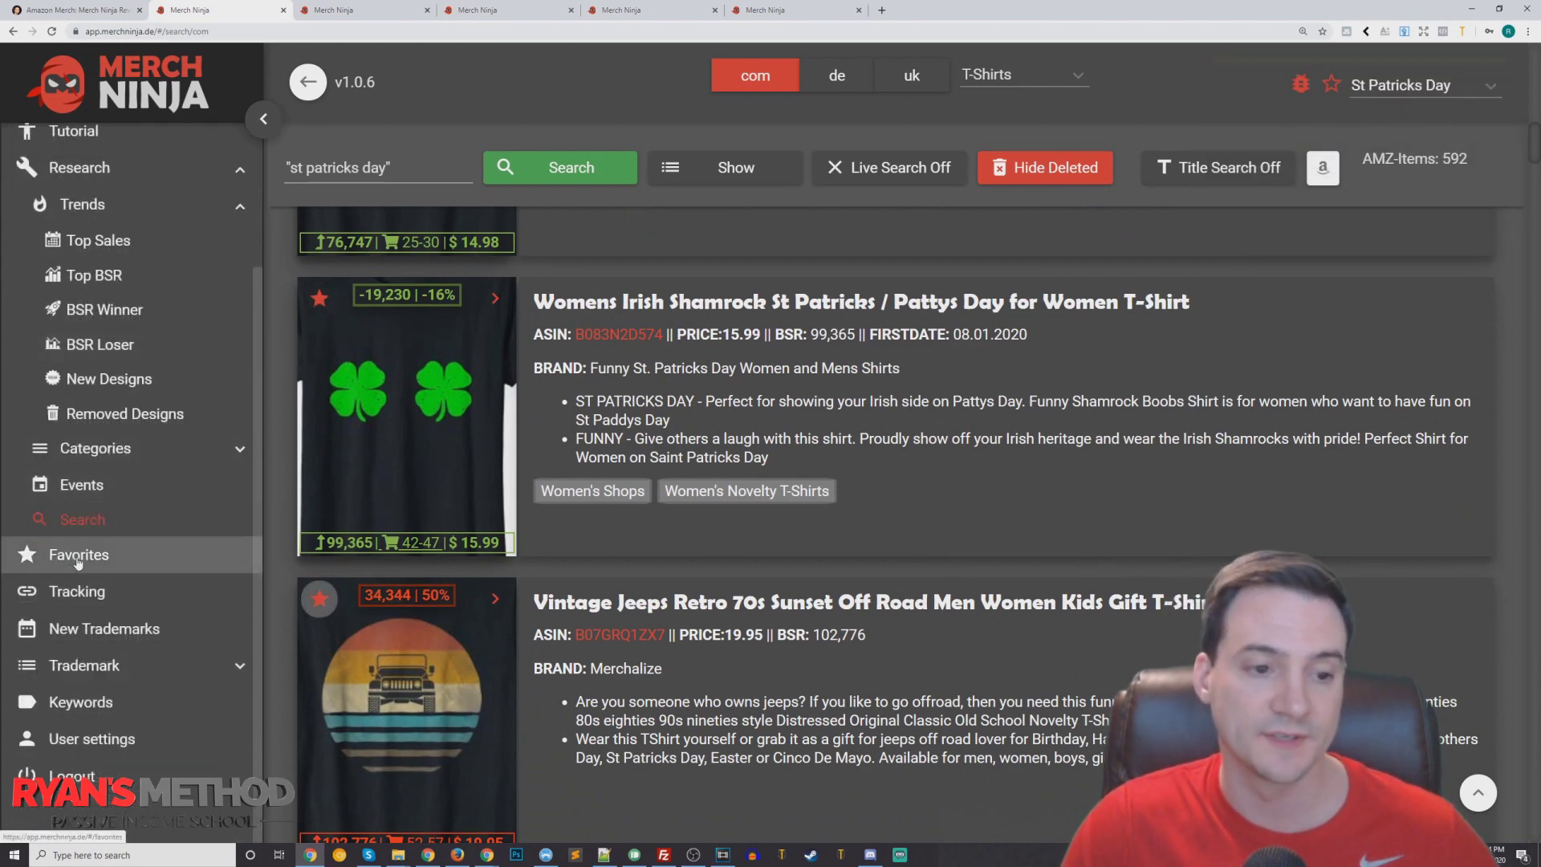
left_click(80, 557)
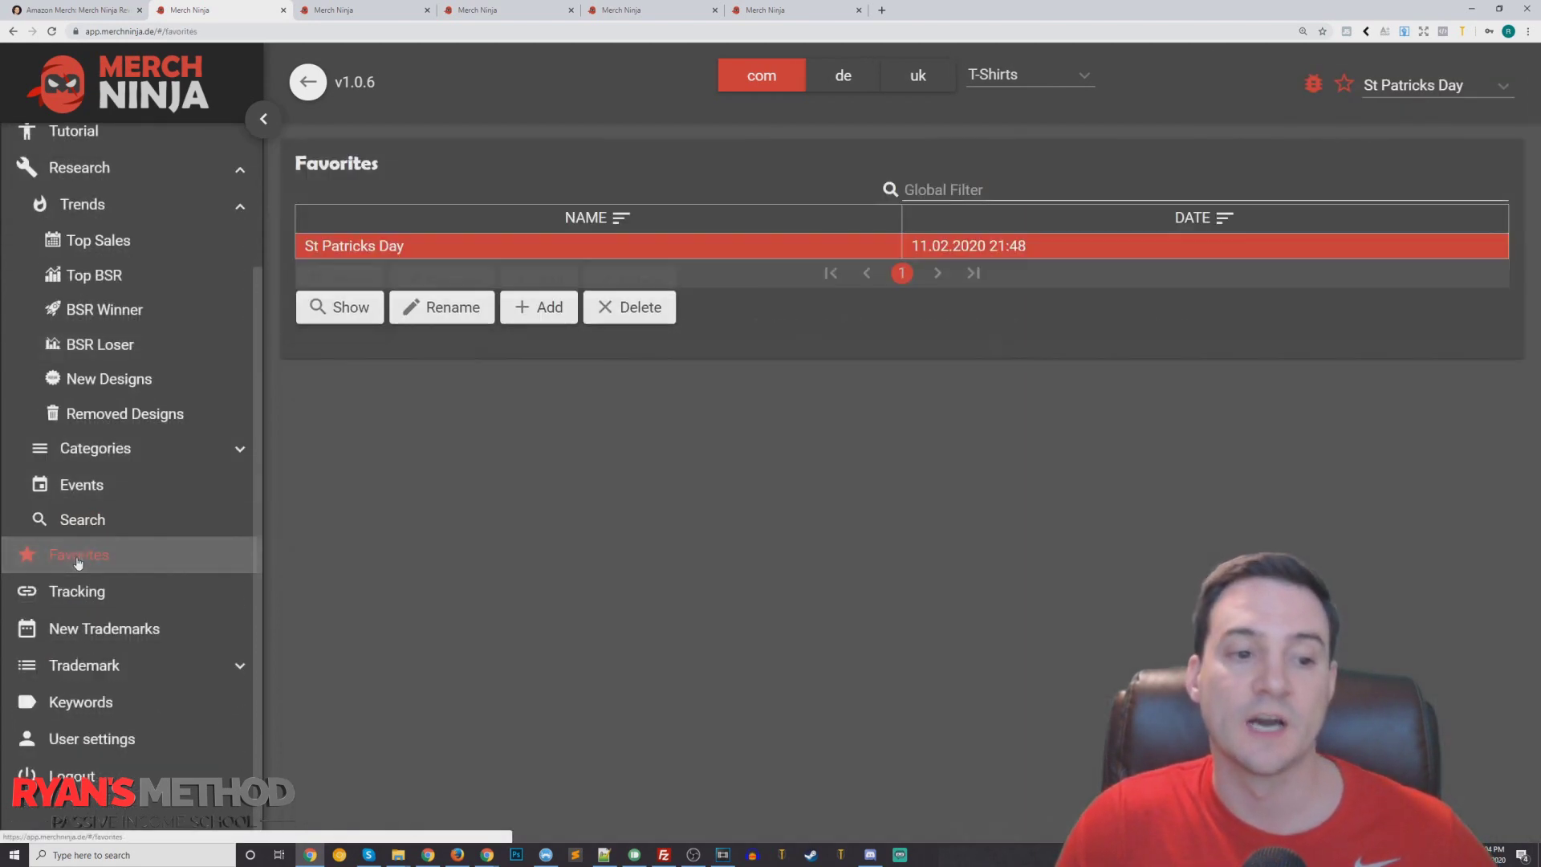
double_click(388, 249)
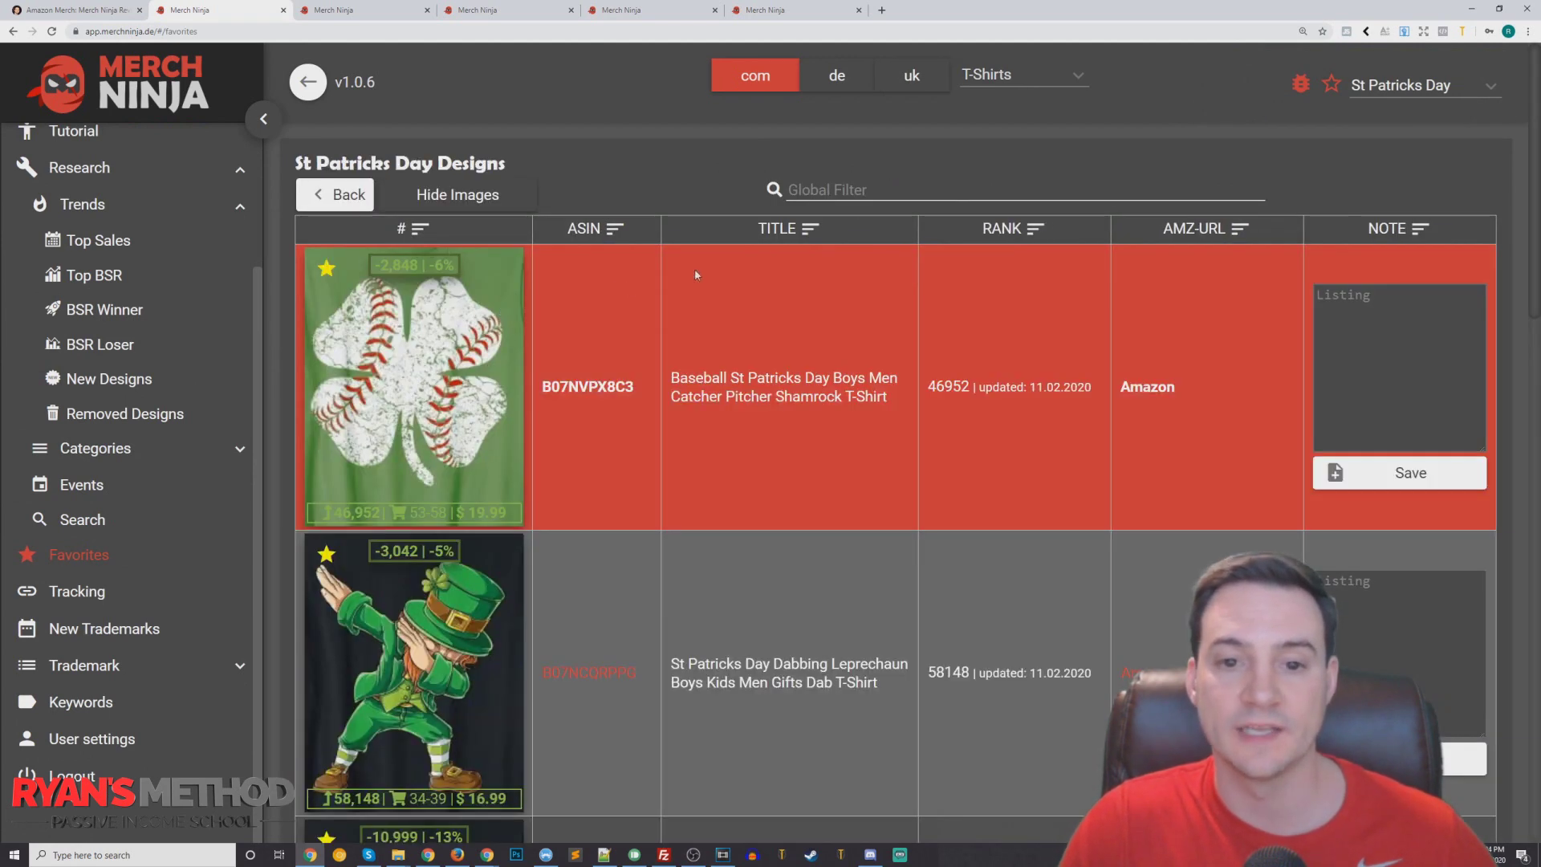
scroll(1190, 145, "down", 3)
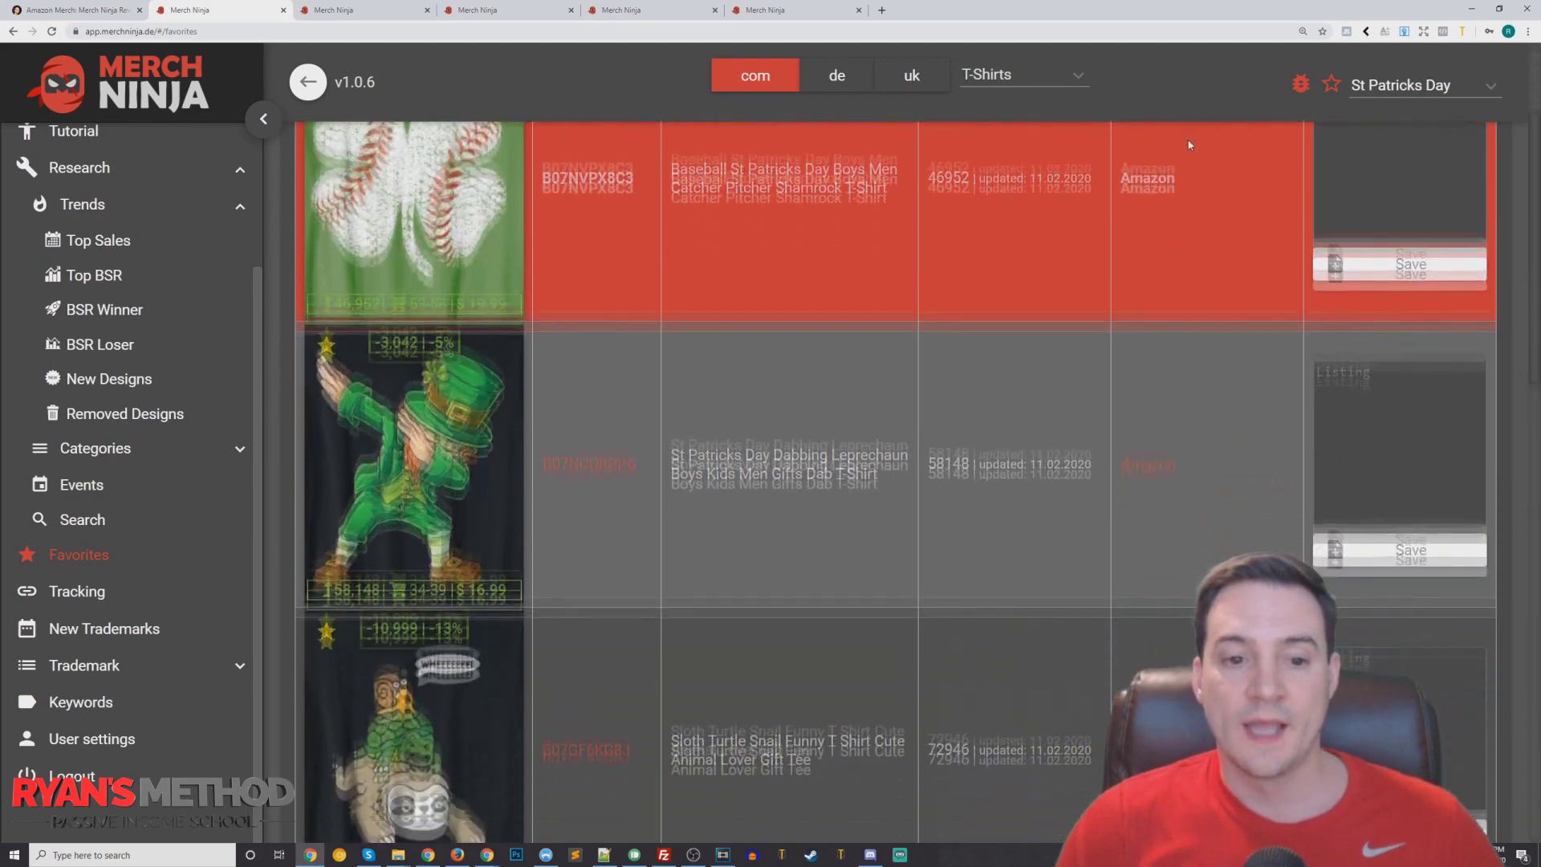
Export the St Patricks Day favorites list and open the downloaded CSV file in Excel.
scroll(1191, 144, "down", 10)
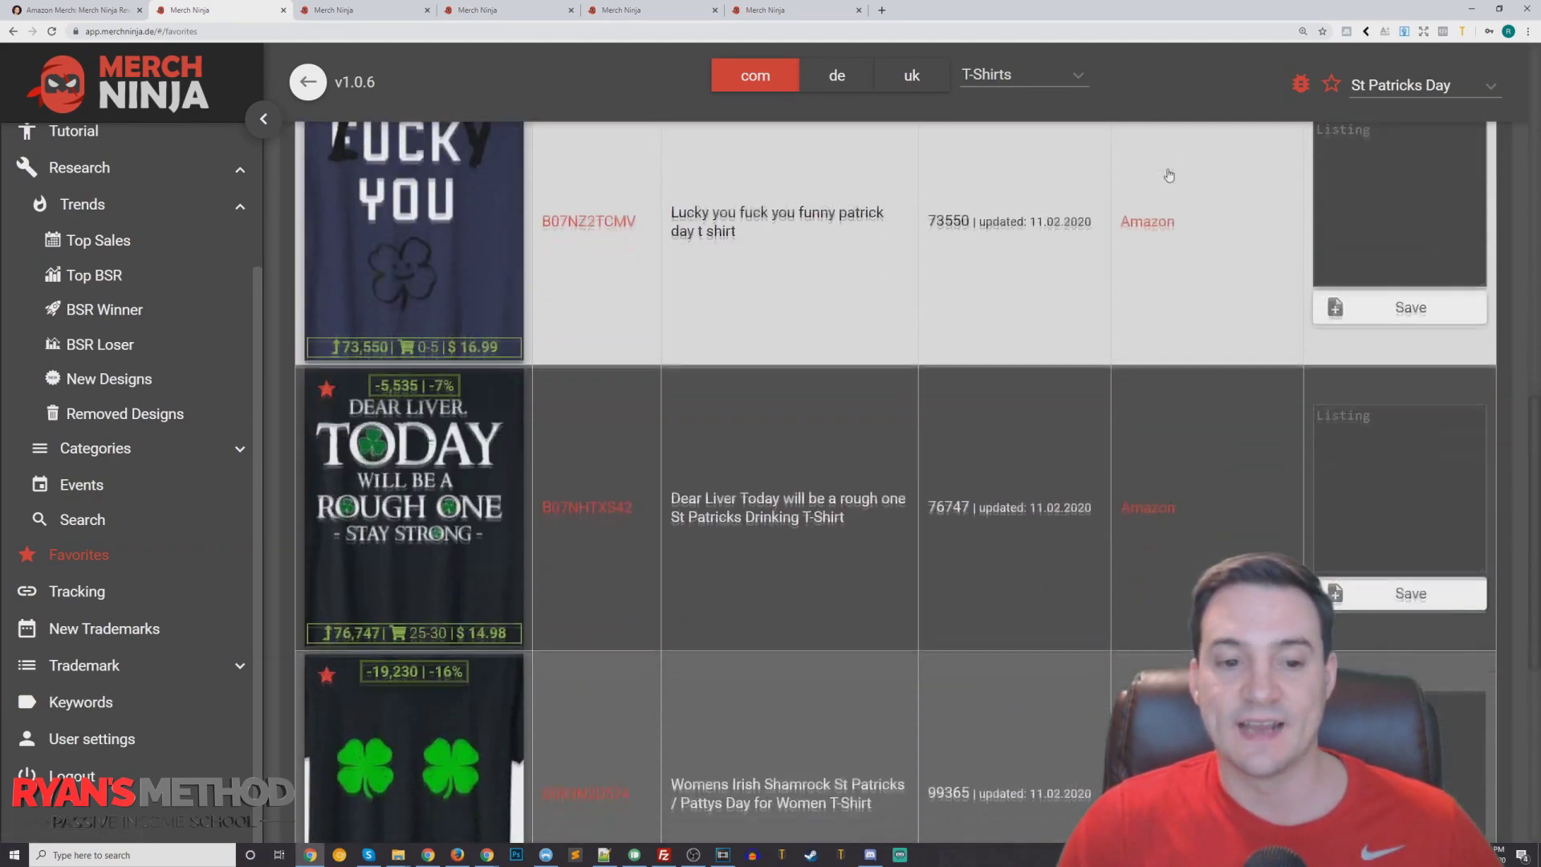
scroll(1509, 287, "down", 6)
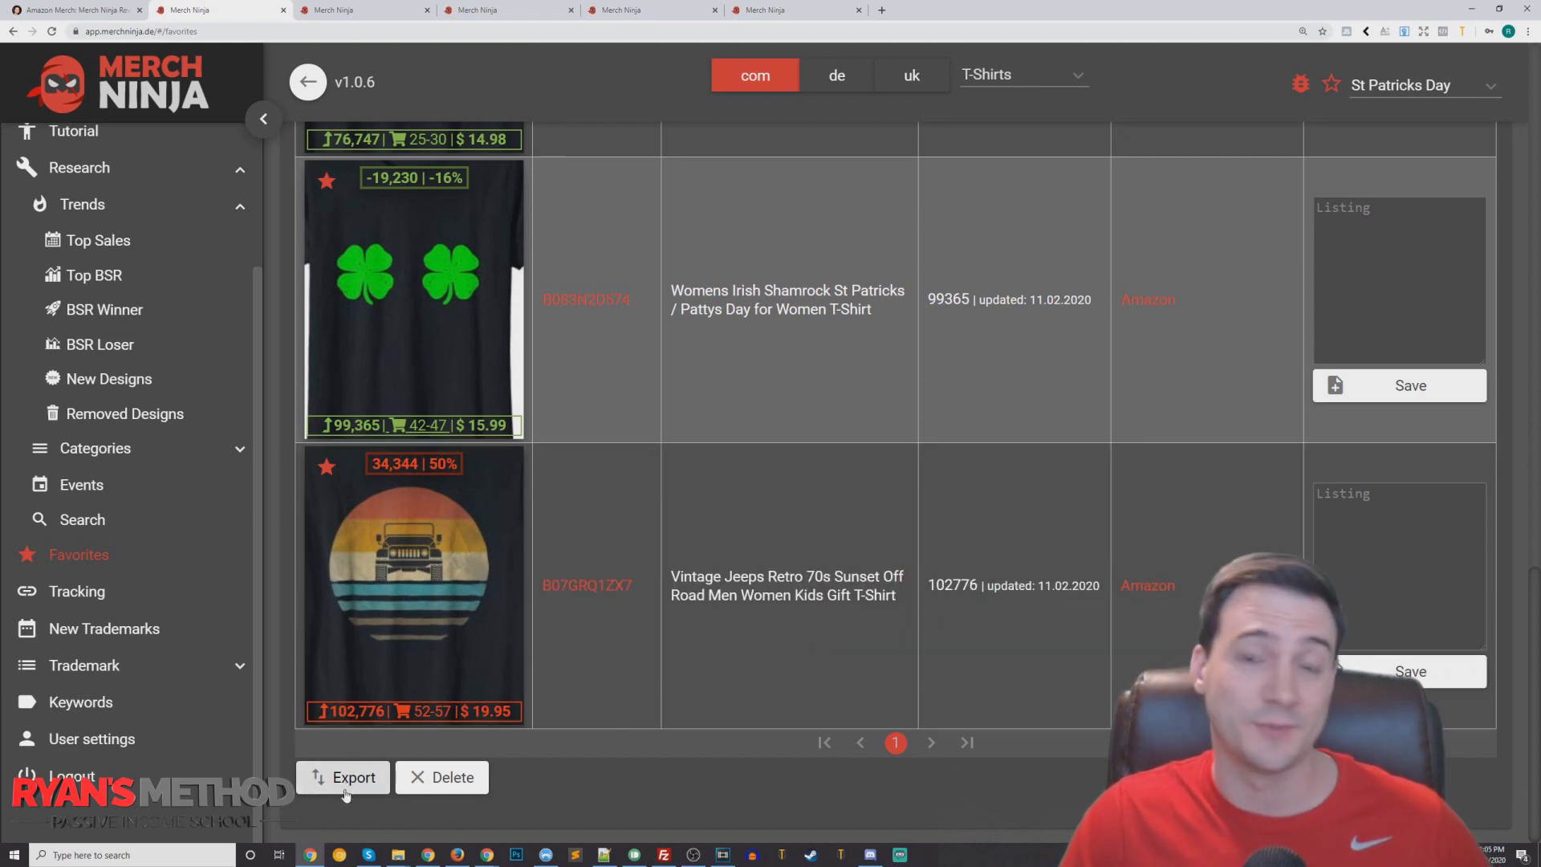
left_click(350, 783)
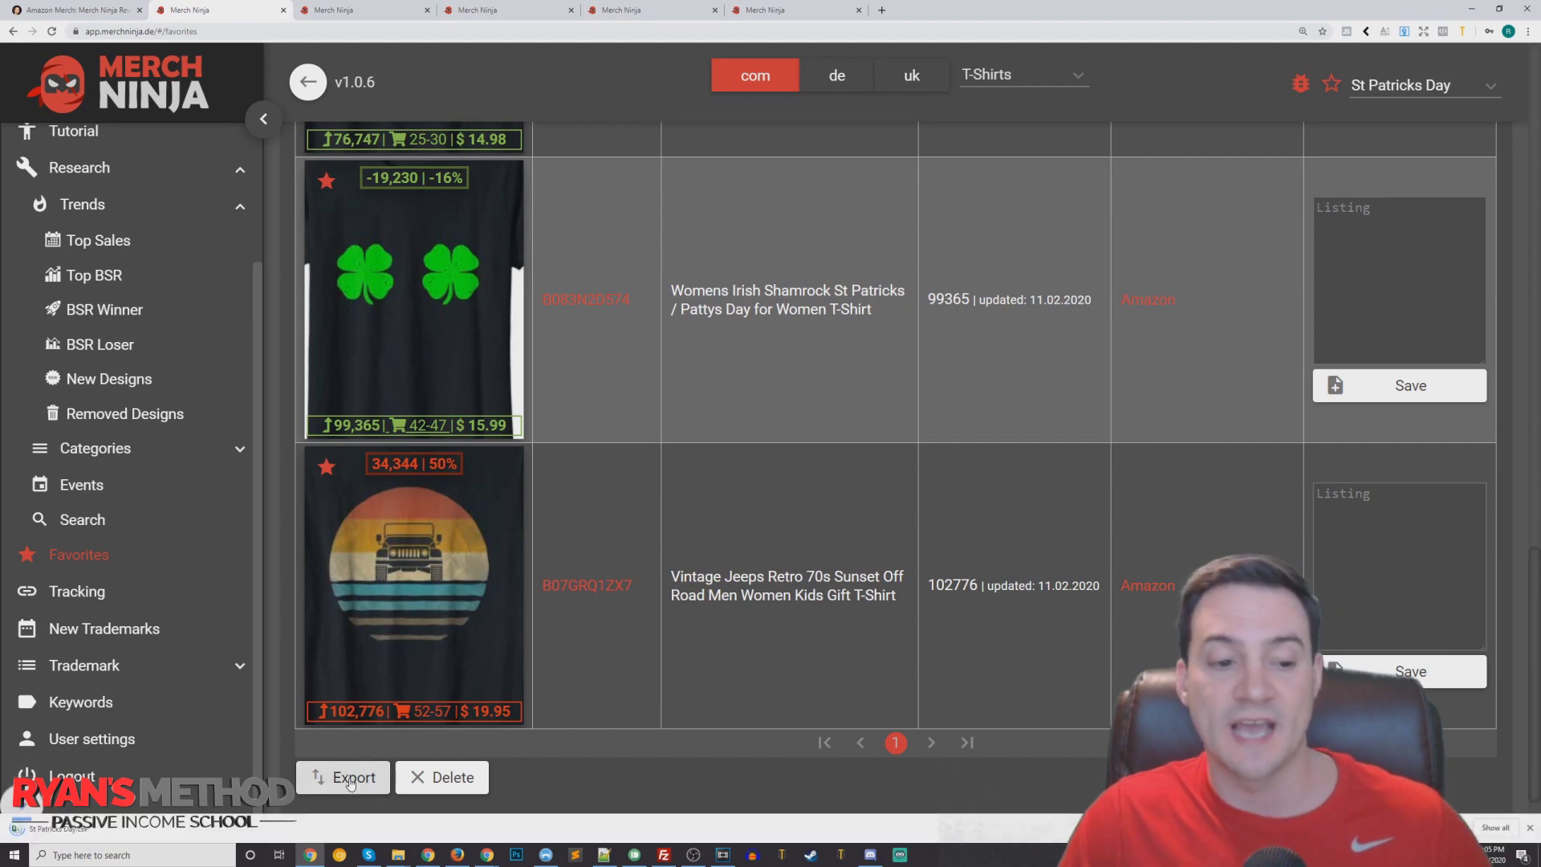
left_click(131, 835)
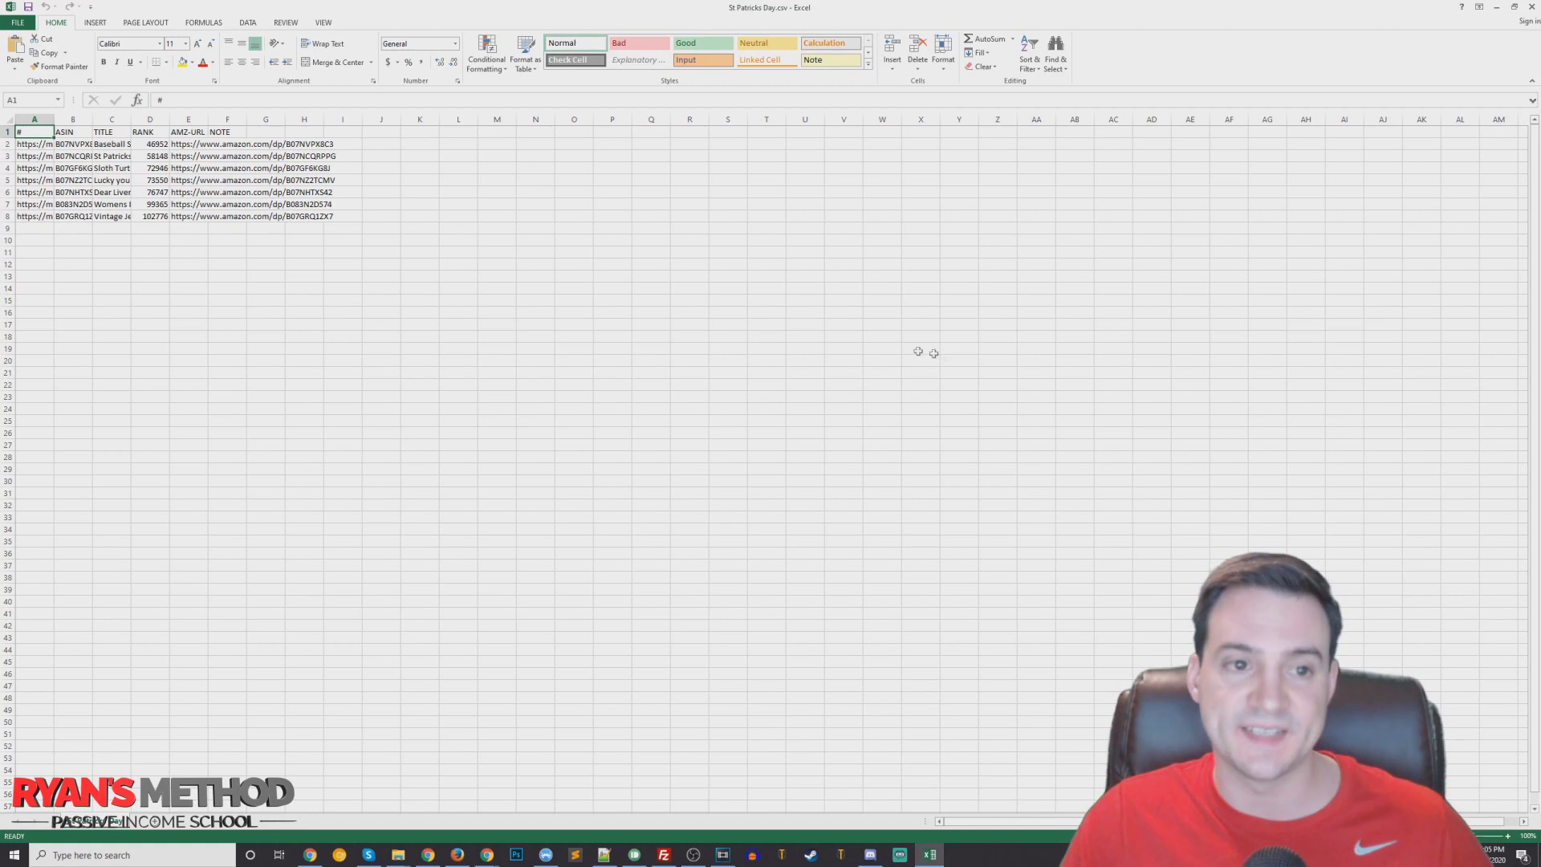
Widen the sheet's first column, copy the image URL in A2, and view that shirt image in a new Chrome tab.
double_click(53, 119)
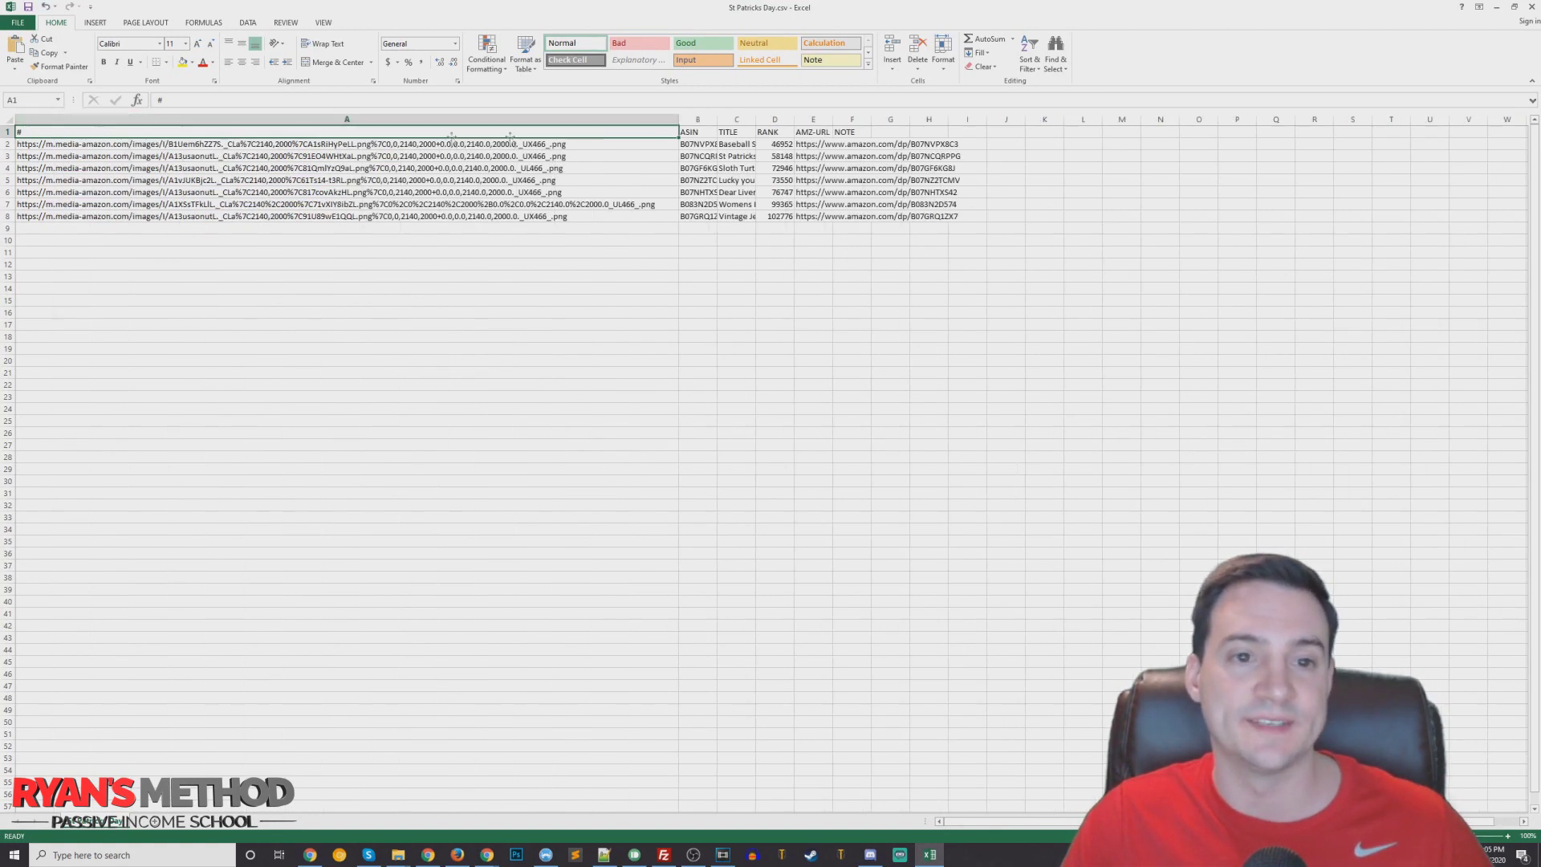
left_click(586, 145)
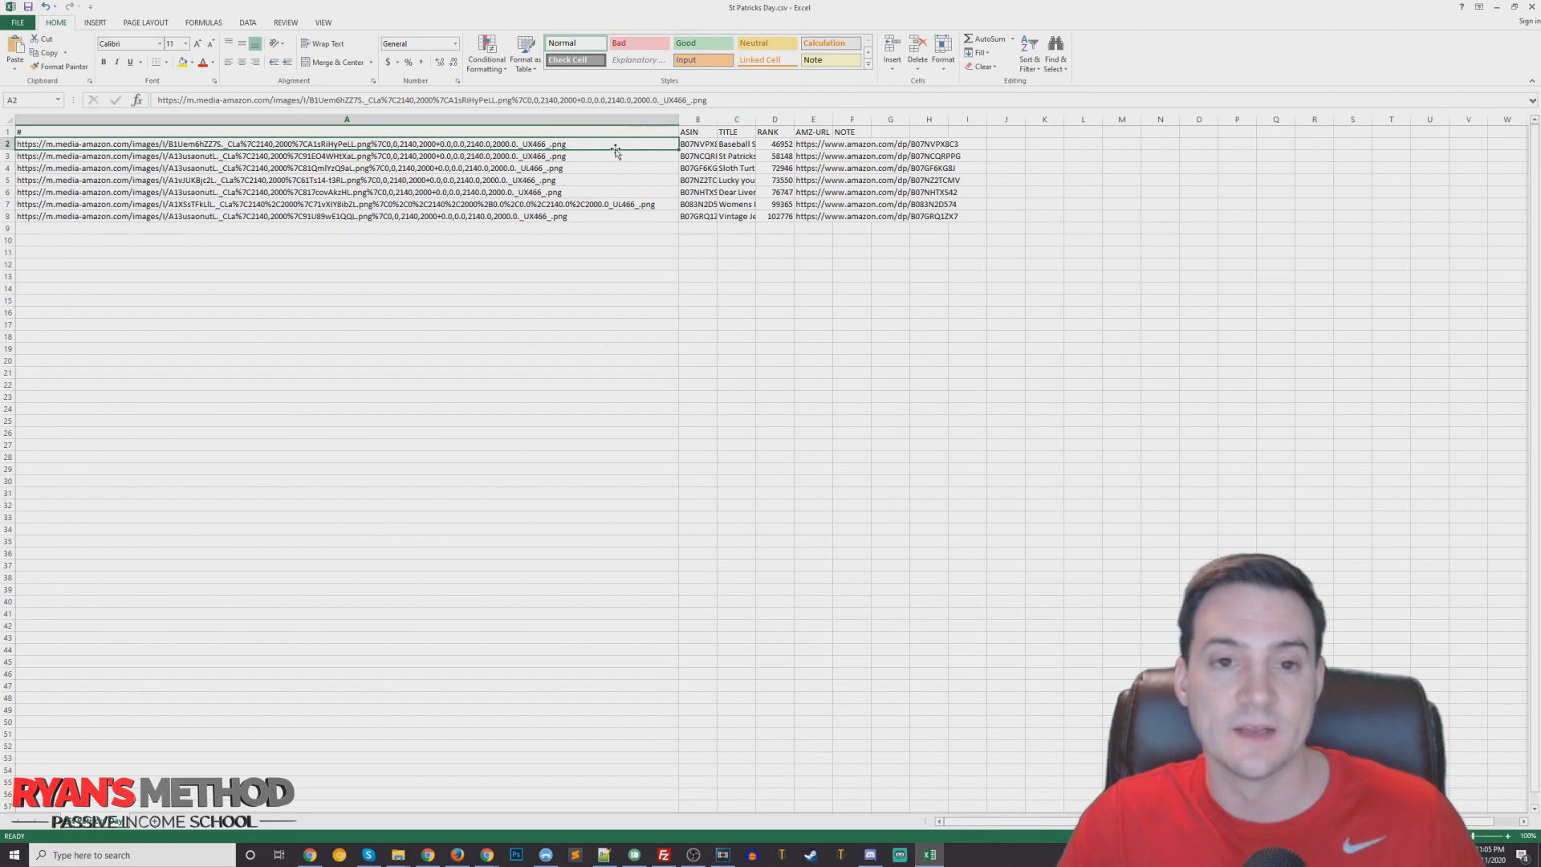
left_click(310, 854)
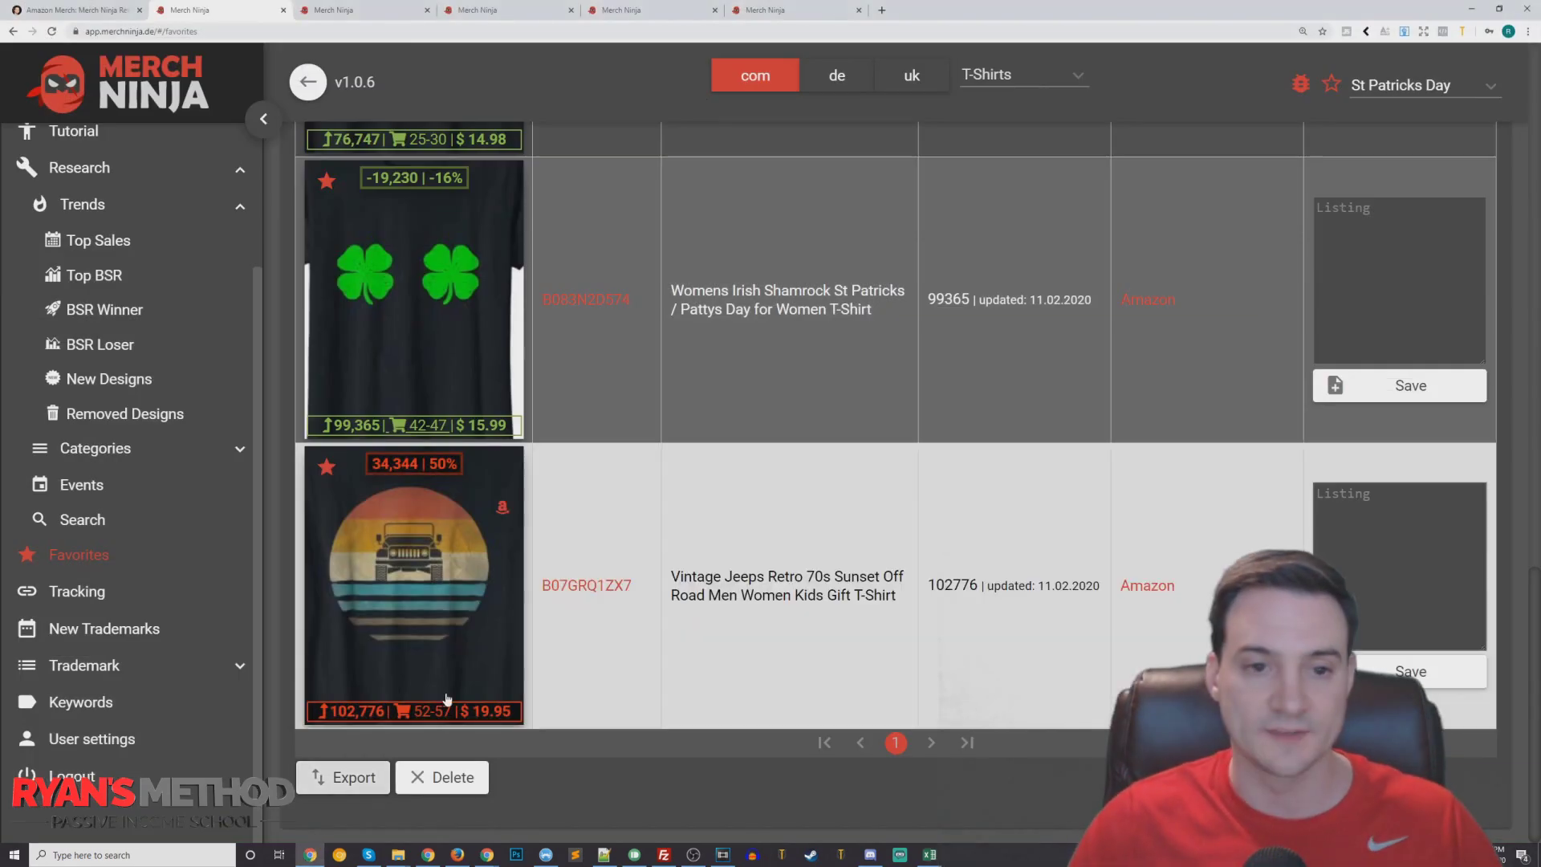
key("ctrl+t")
type("https://m.media-amazon.com/images/I/B1Uem6hZZ7S._CLa%7C2140,2000%7CA1sRiHyPeLL.png%7C0,0,2140,2000+0.0,0.0,2140.0,2000.0_UX466_.png")
key("Return")
scroll(950, 347, "down", 3)
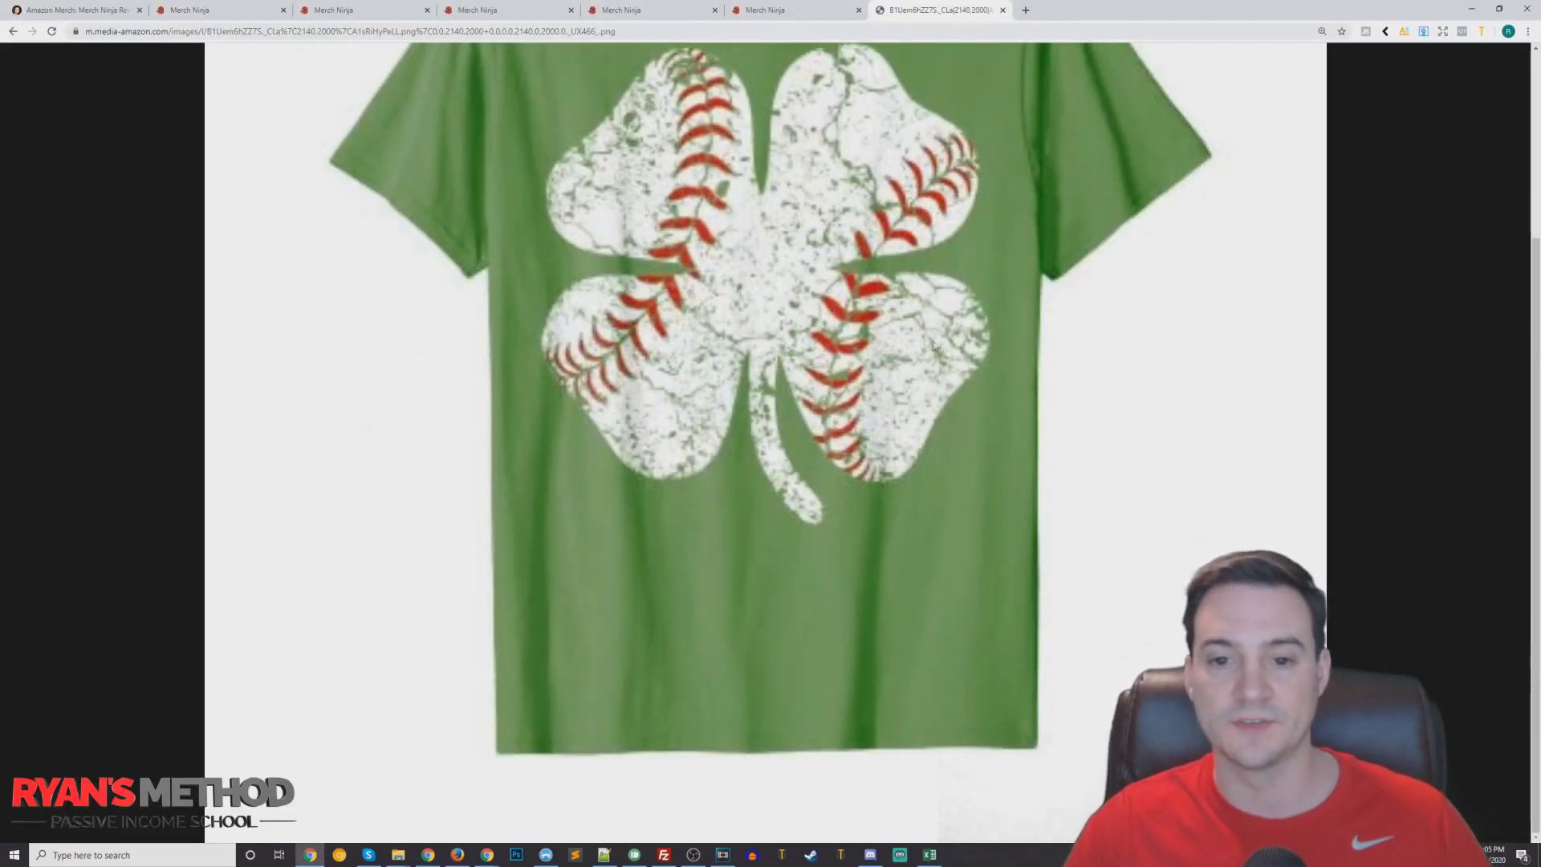
key("ctrl+minus")
key("ctrl+minus")
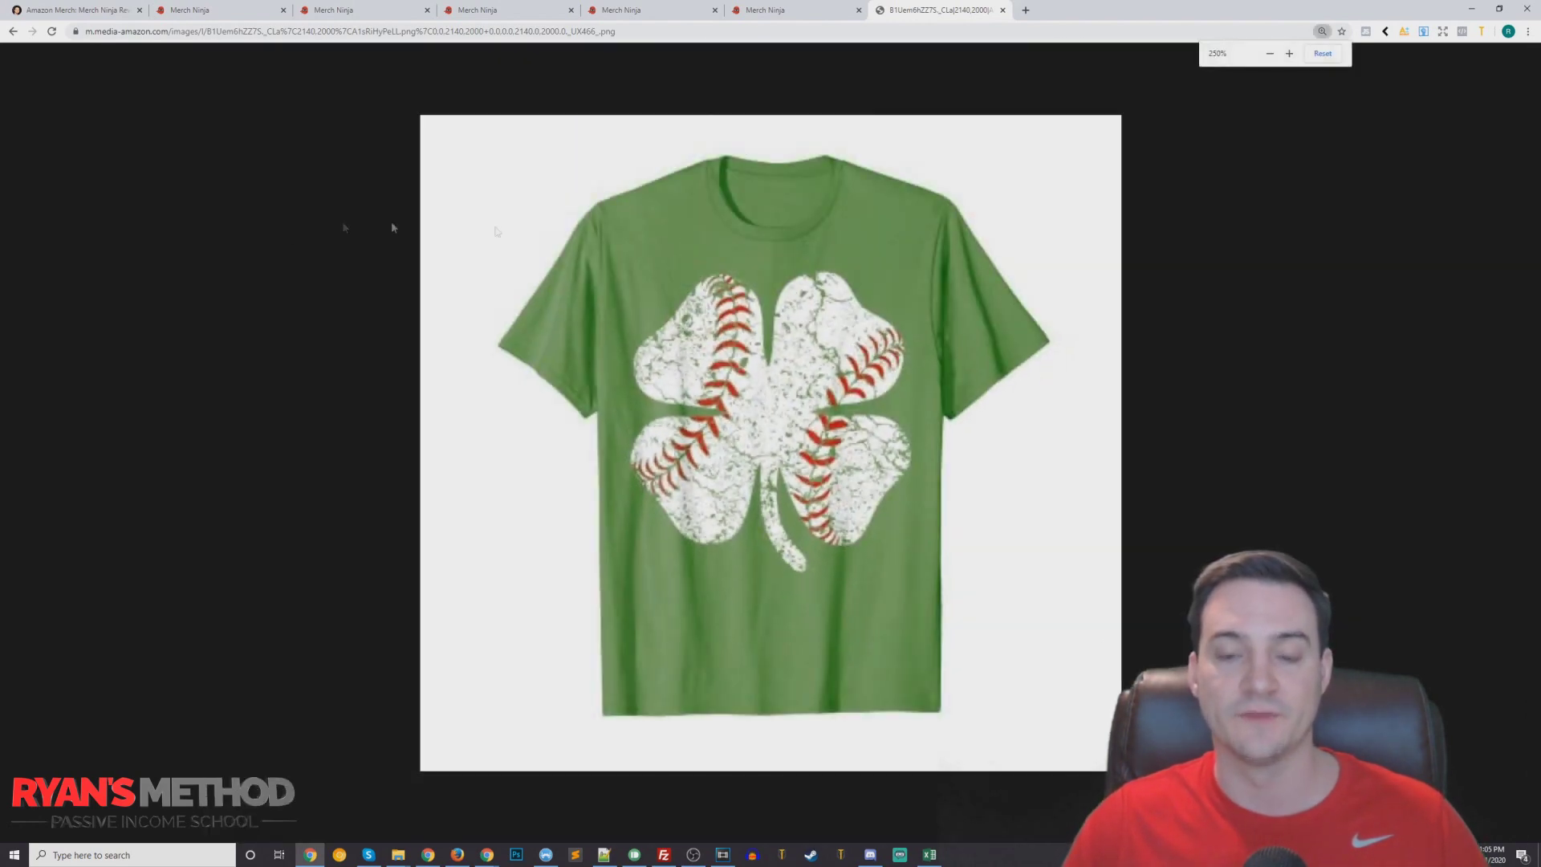
Back in Excel, fit the TITLE and AMZ-URL columns to their contents and select the first cell under NOTE.
key("alt+Tab")
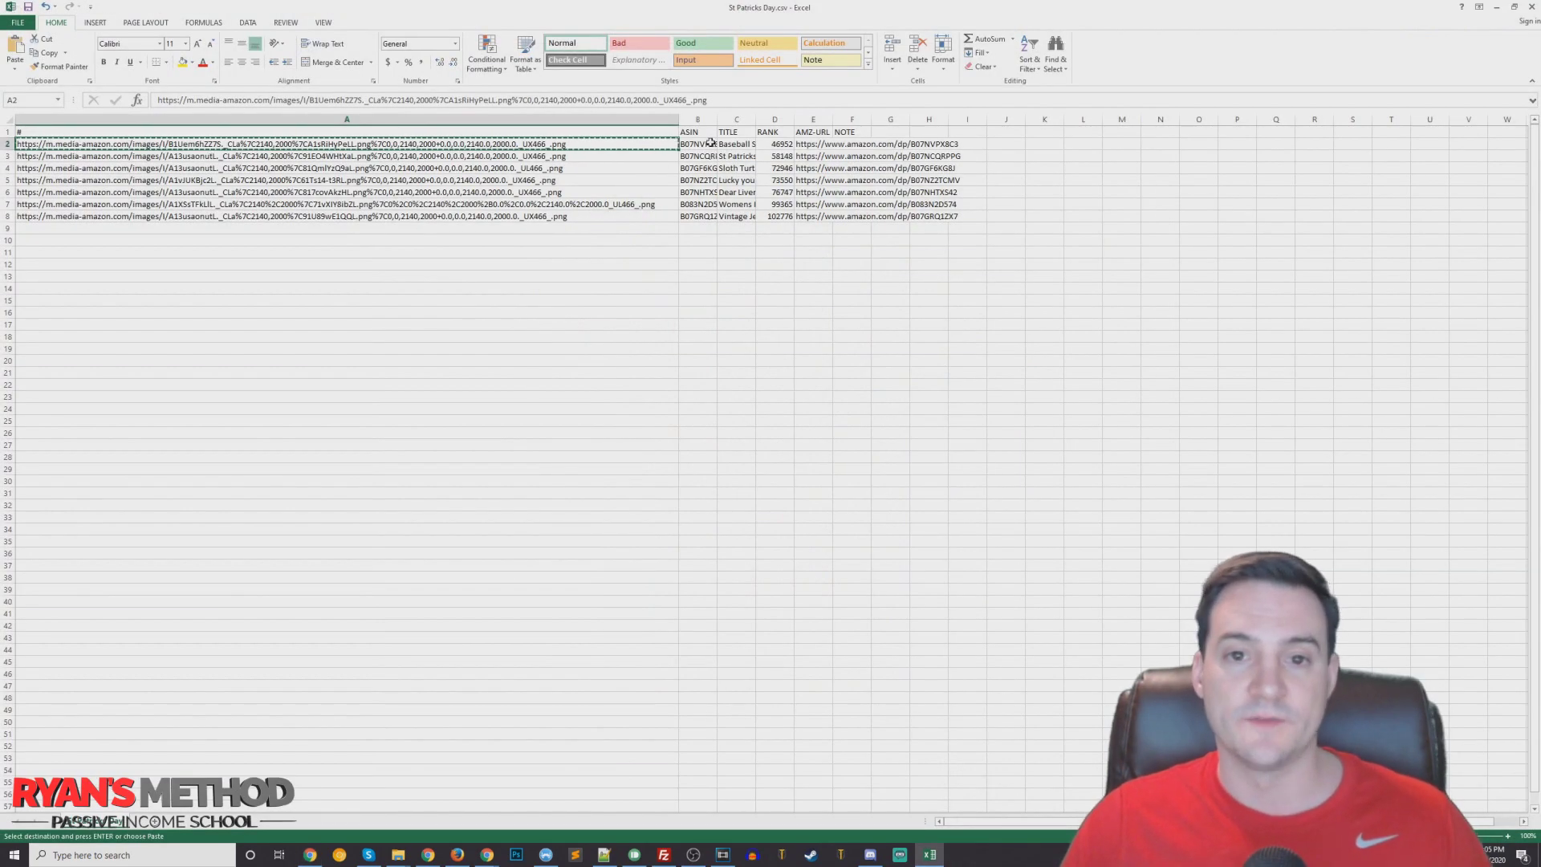
double_click(756, 118)
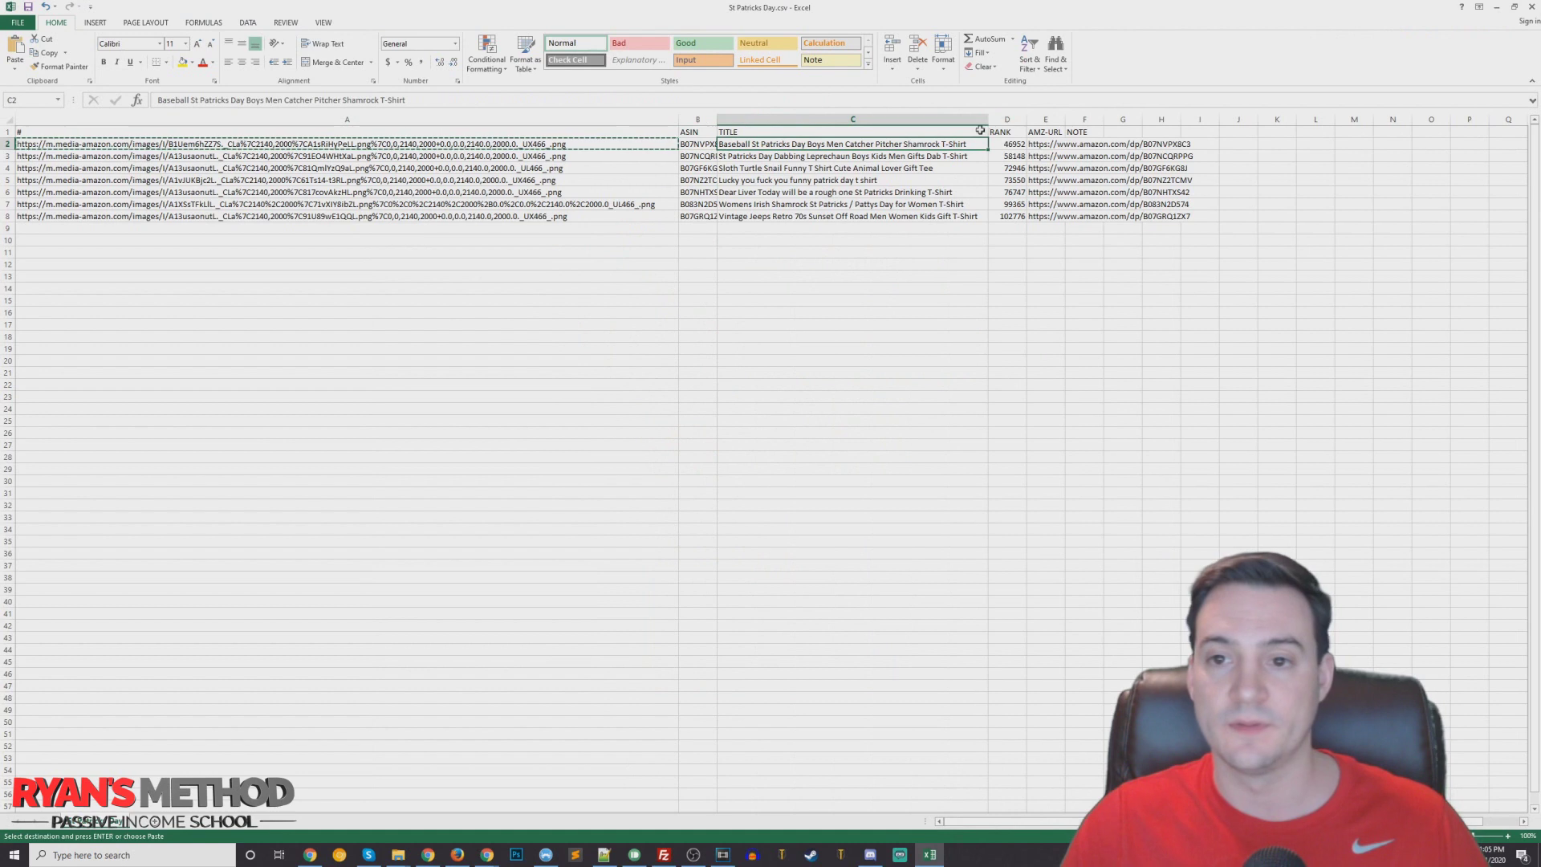
left_click(1024, 145)
double_click(1065, 119)
left_click(1140, 148)
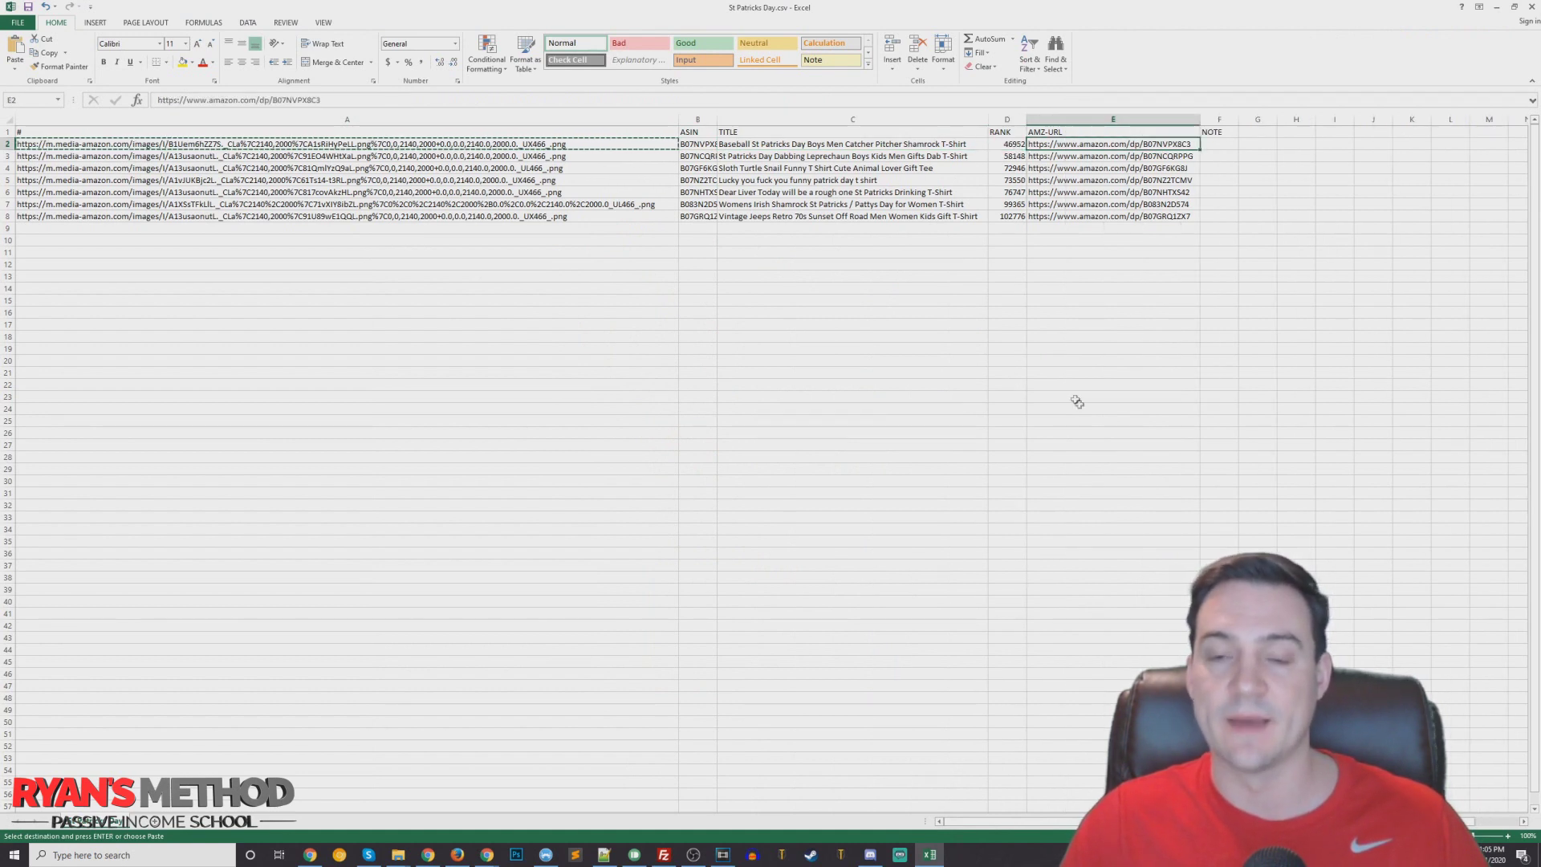
left_click(1231, 144)
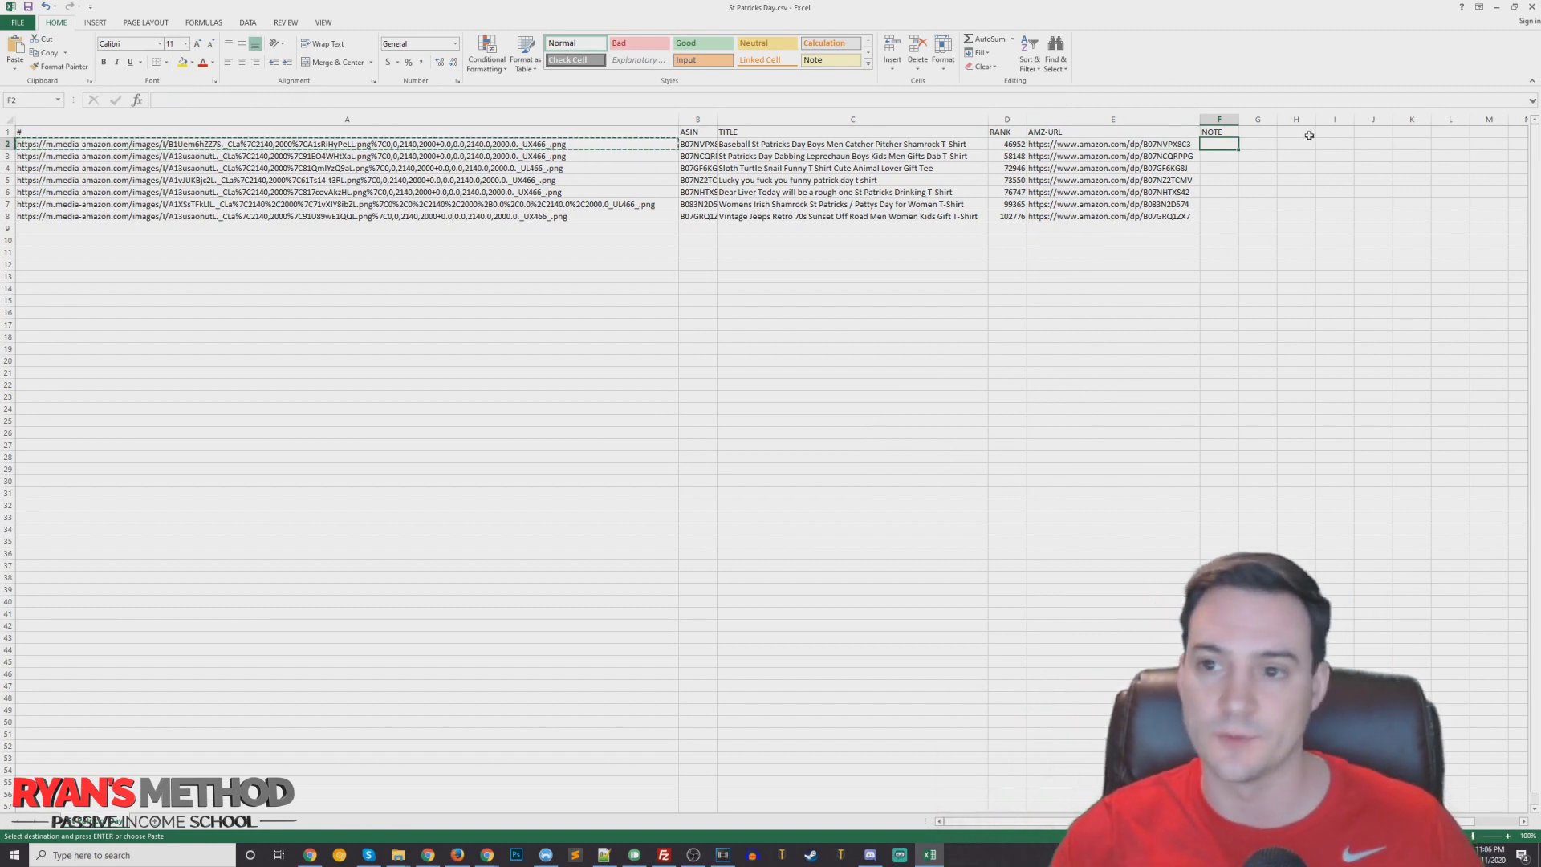
In the Merch Ninja favorites, save the listing note "Test" for the Womens Irish Shamrock shirt and compare it with the sheet's NOTE column.
left_click(313, 855)
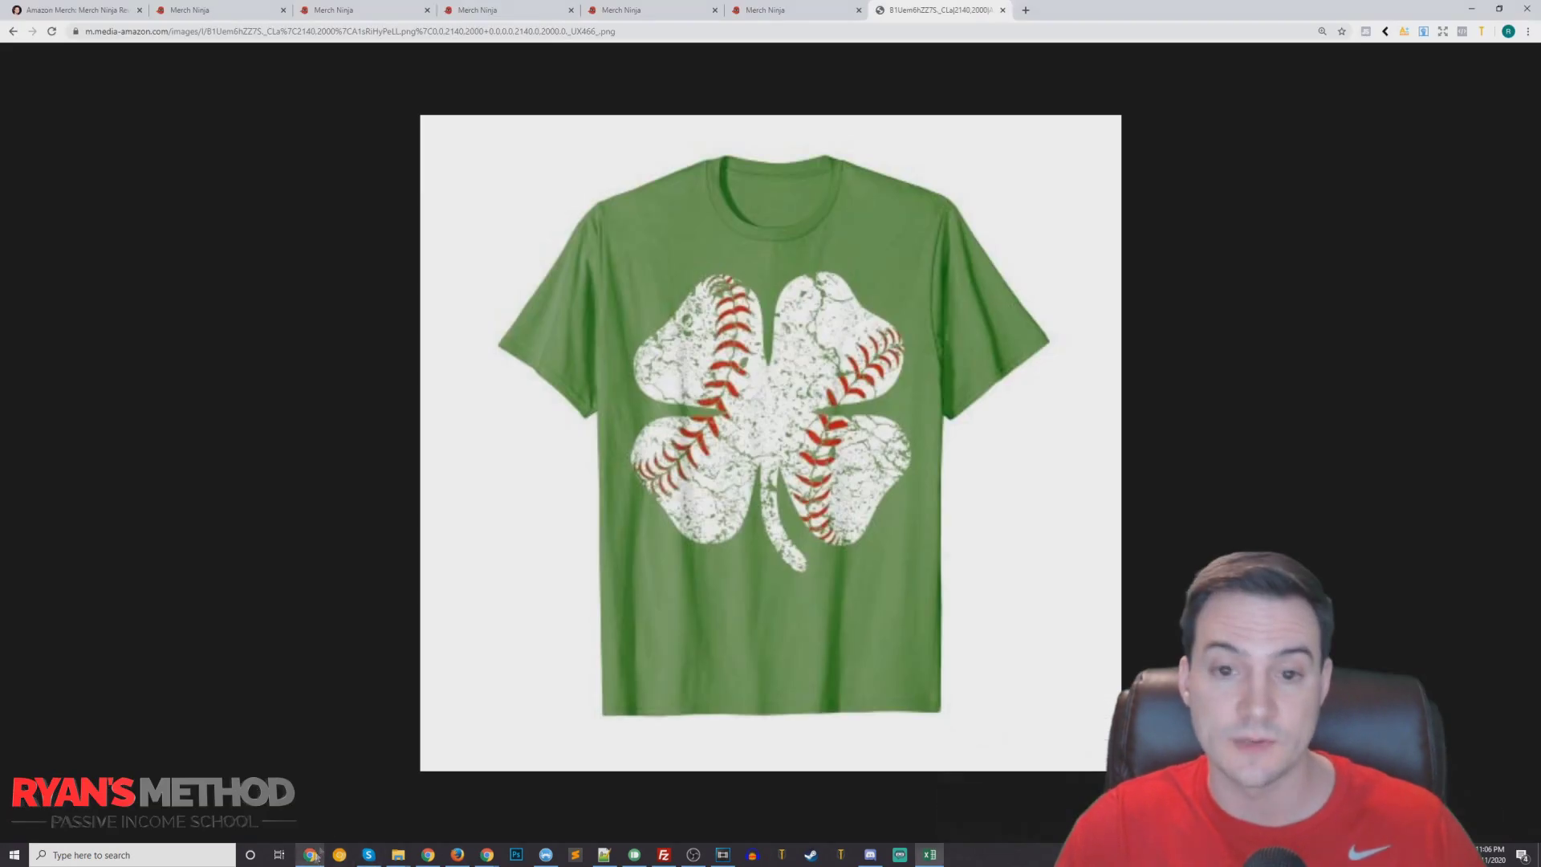
left_click(216, 11)
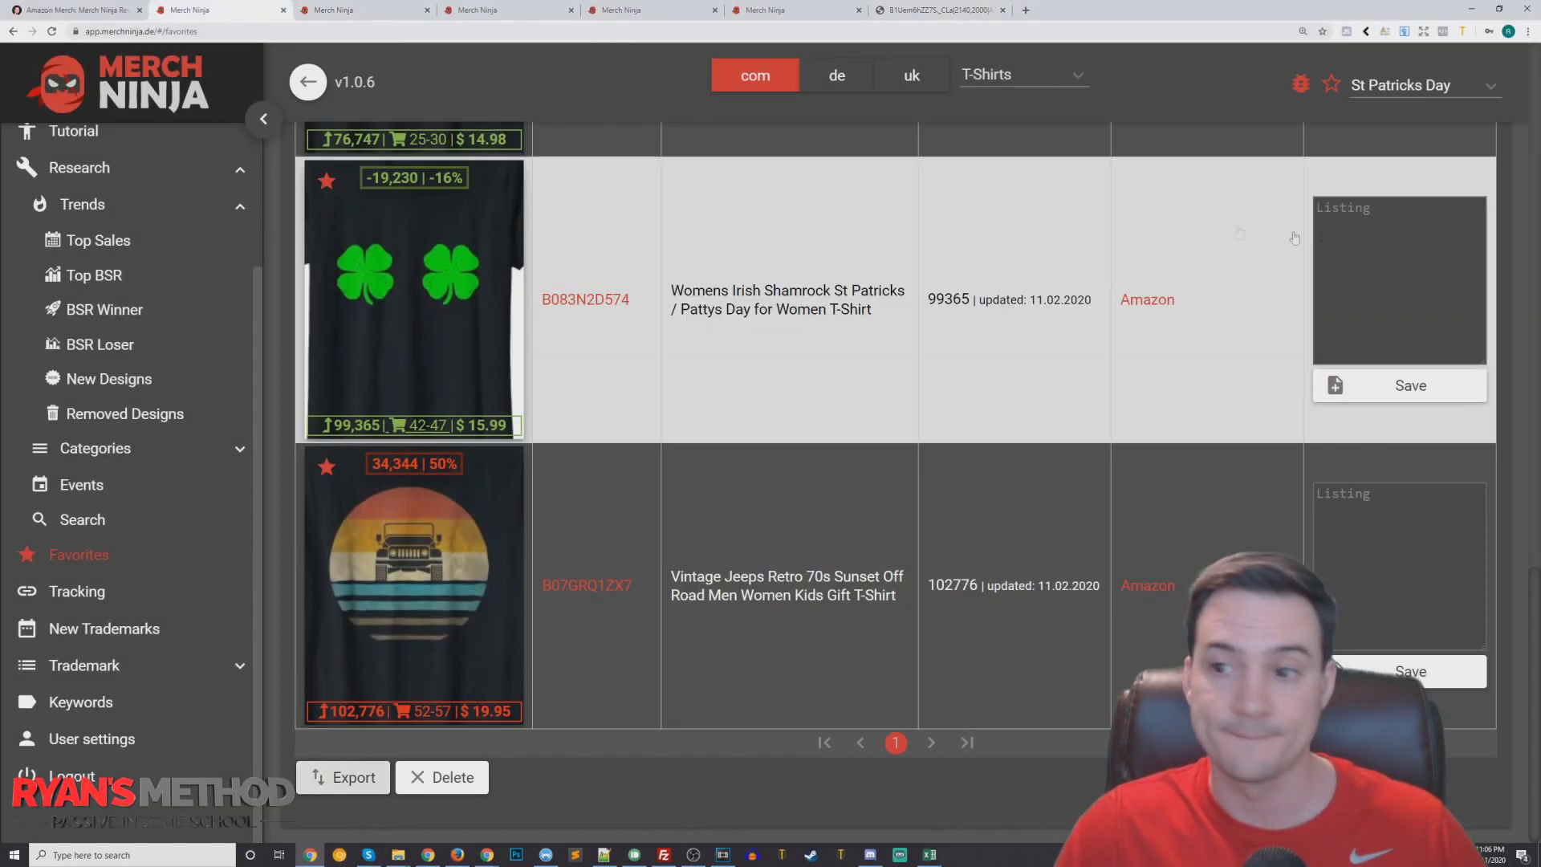
left_click(1398, 253)
type("Te")
left_click(1411, 385)
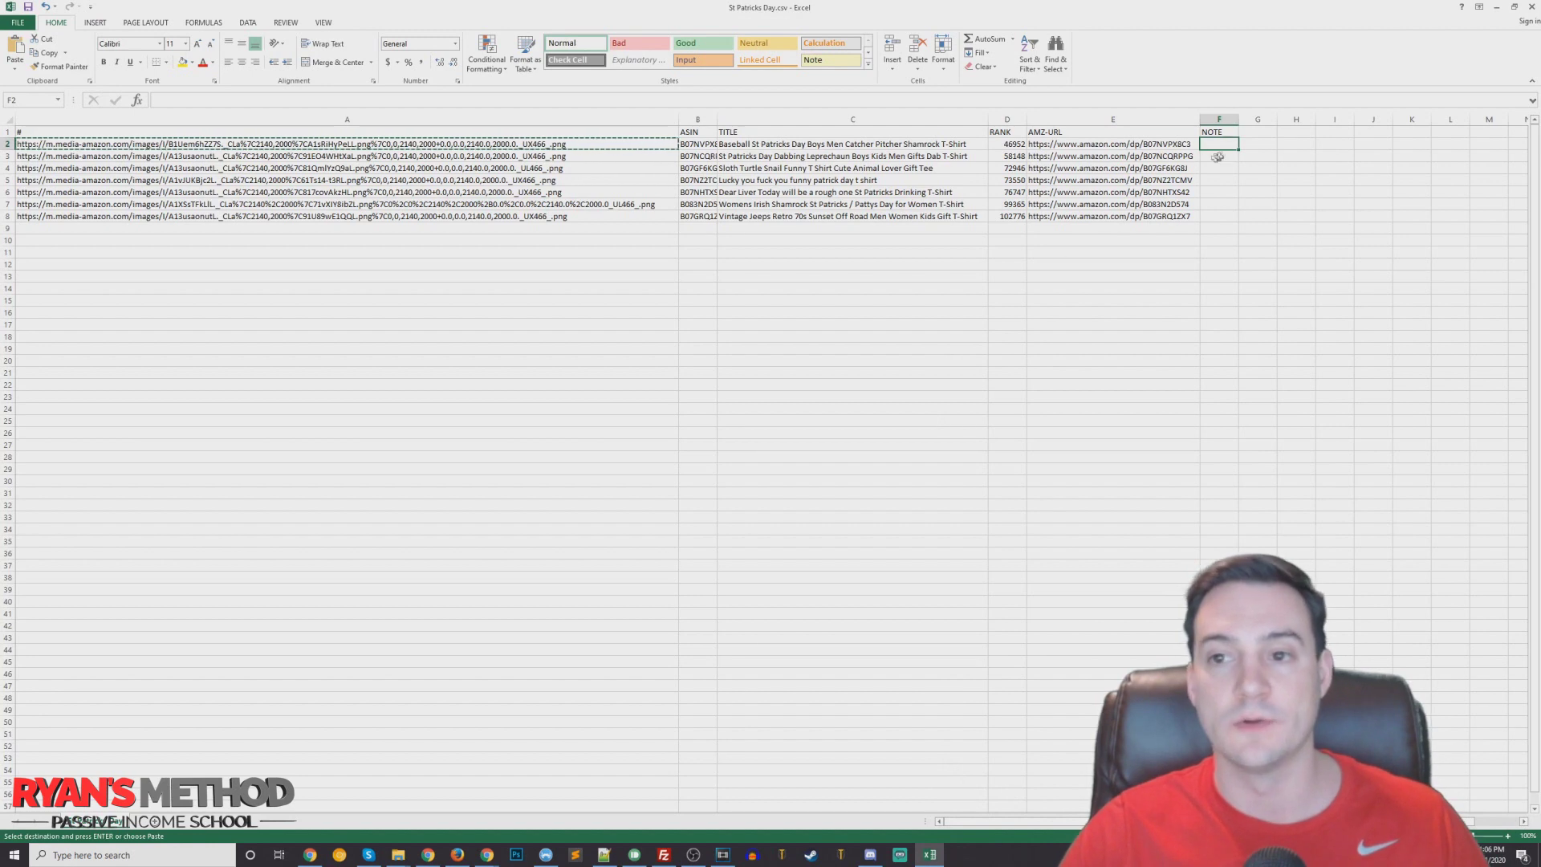
left_click(1218, 144)
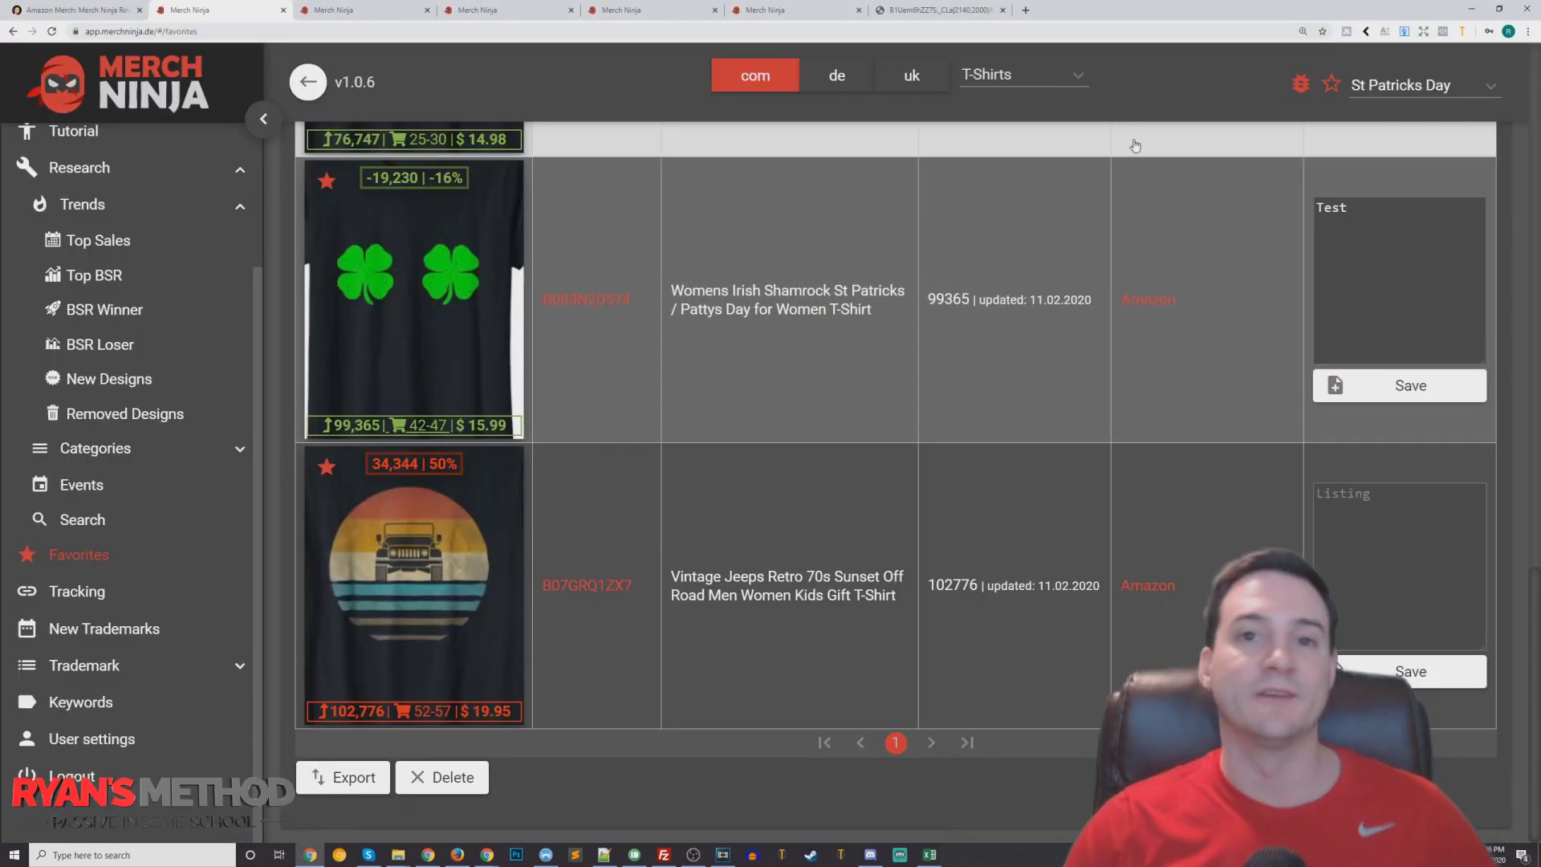
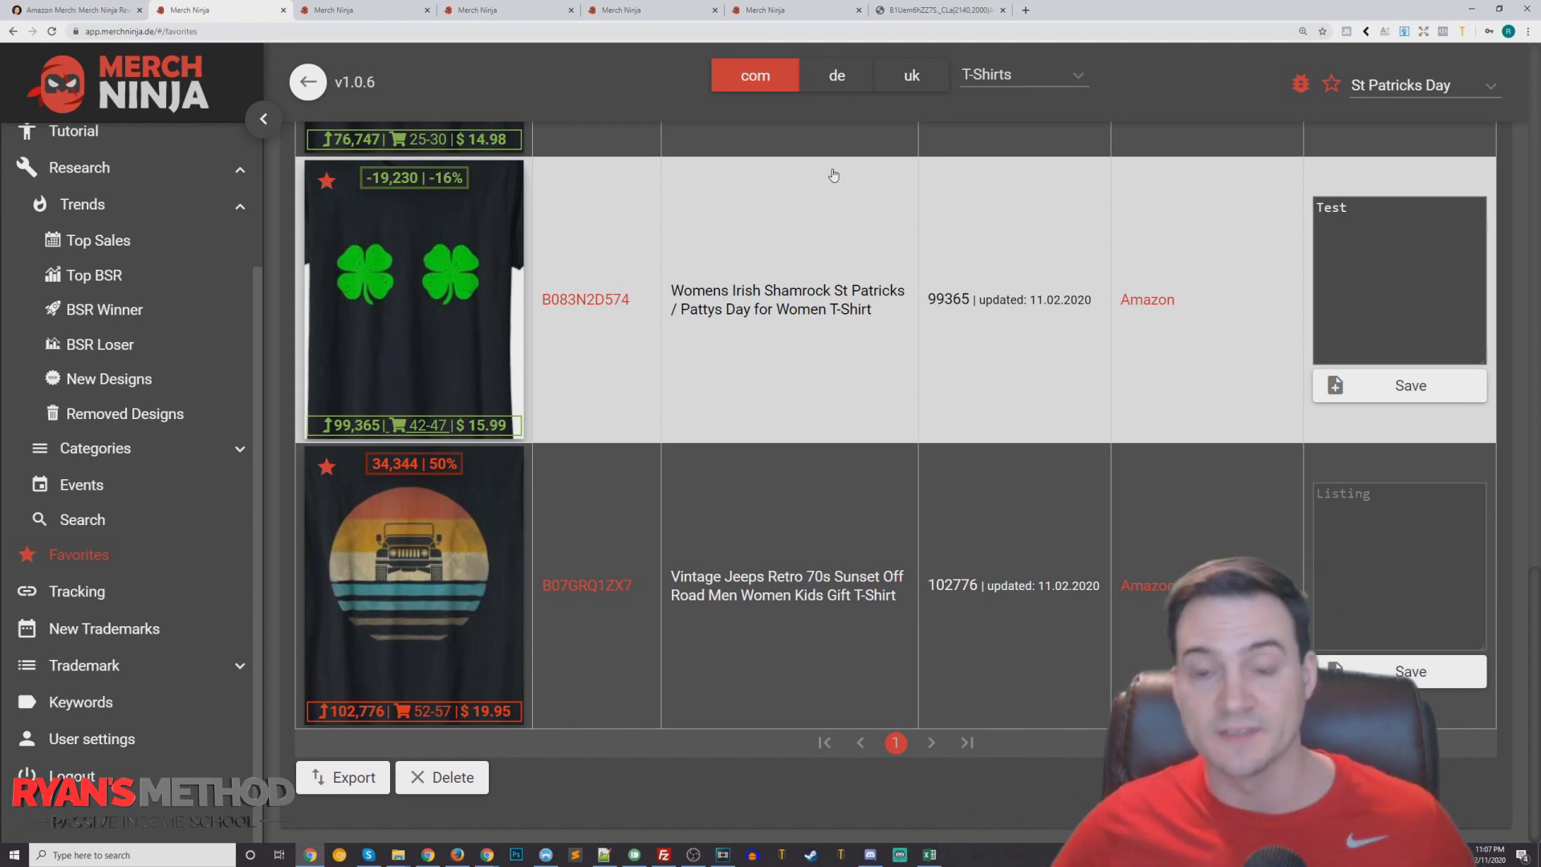
Open the dropshipped print-on-demand course page at ryanhogue.com/courses/dropshipped-pod in a new tab, zoomed out to fit.
left_click(1026, 10)
type("ryanhogue.com/cou")
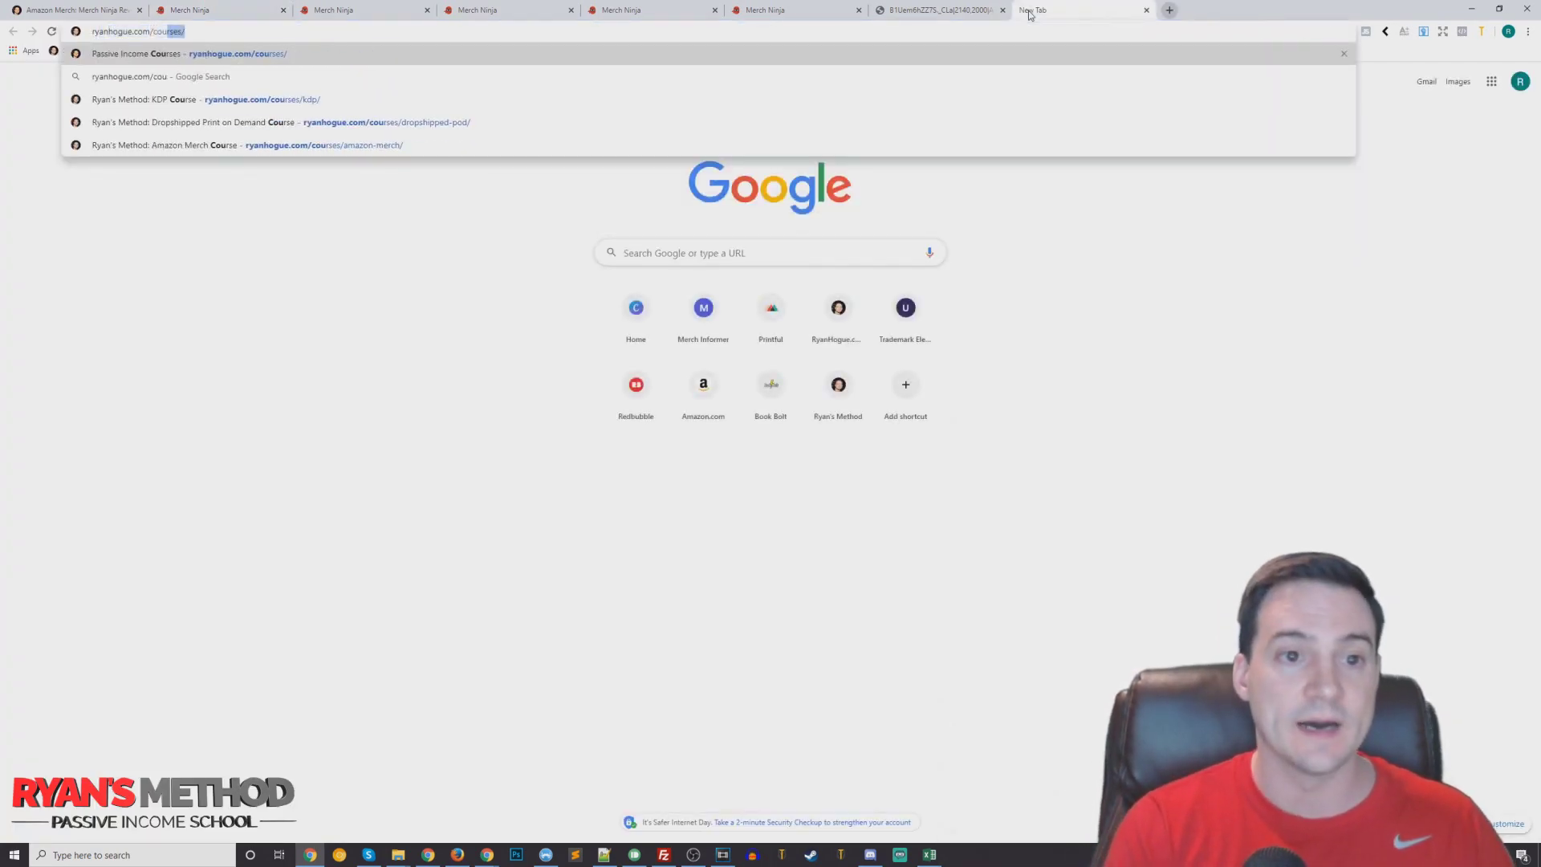
left_click(446, 125)
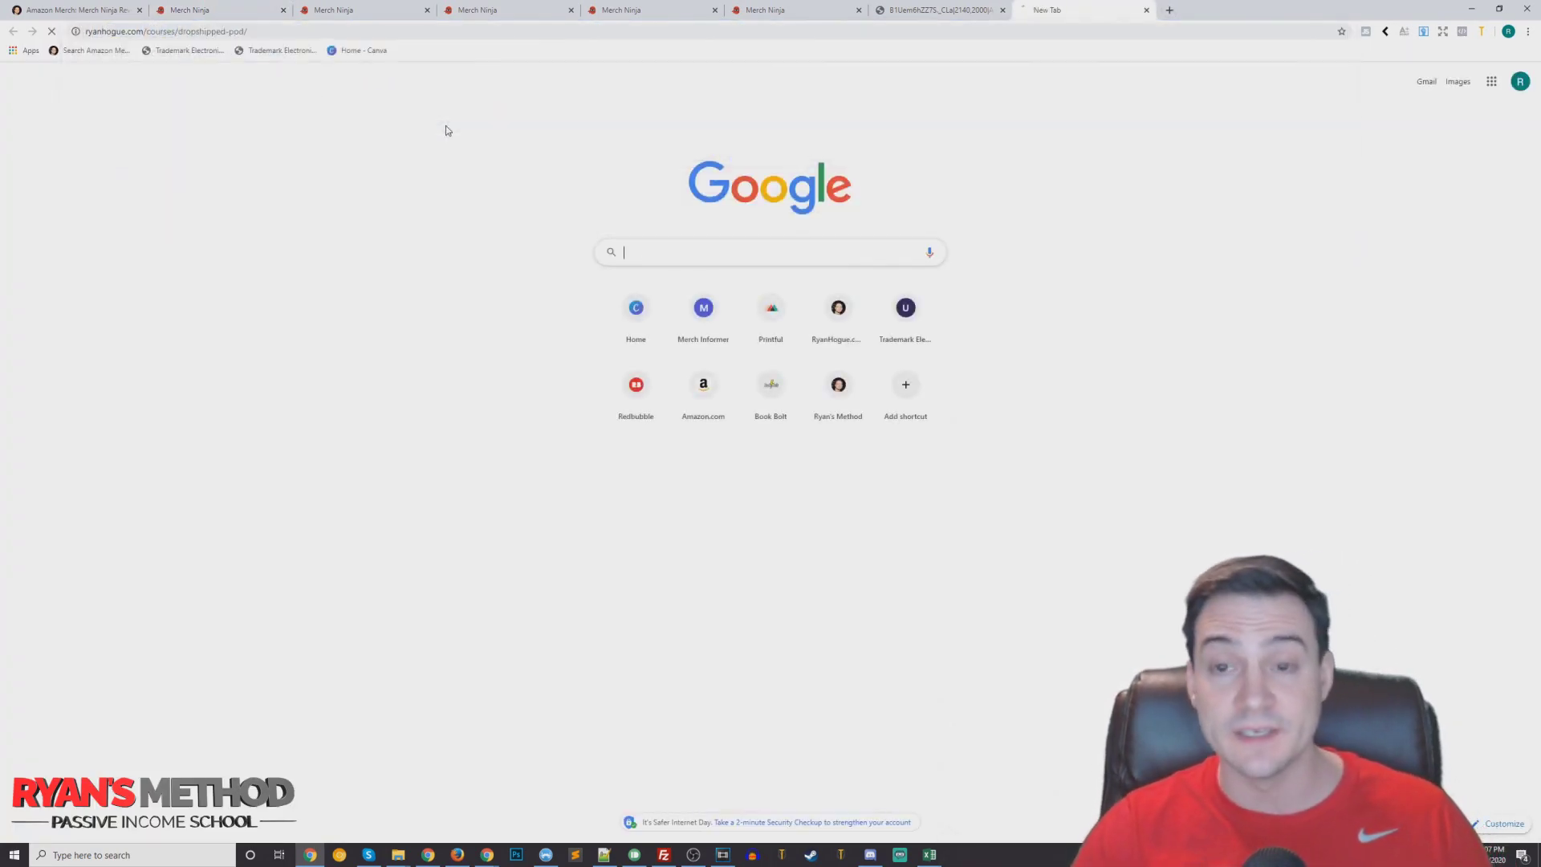
key("ctrl+minus")
key("ctrl+minus")
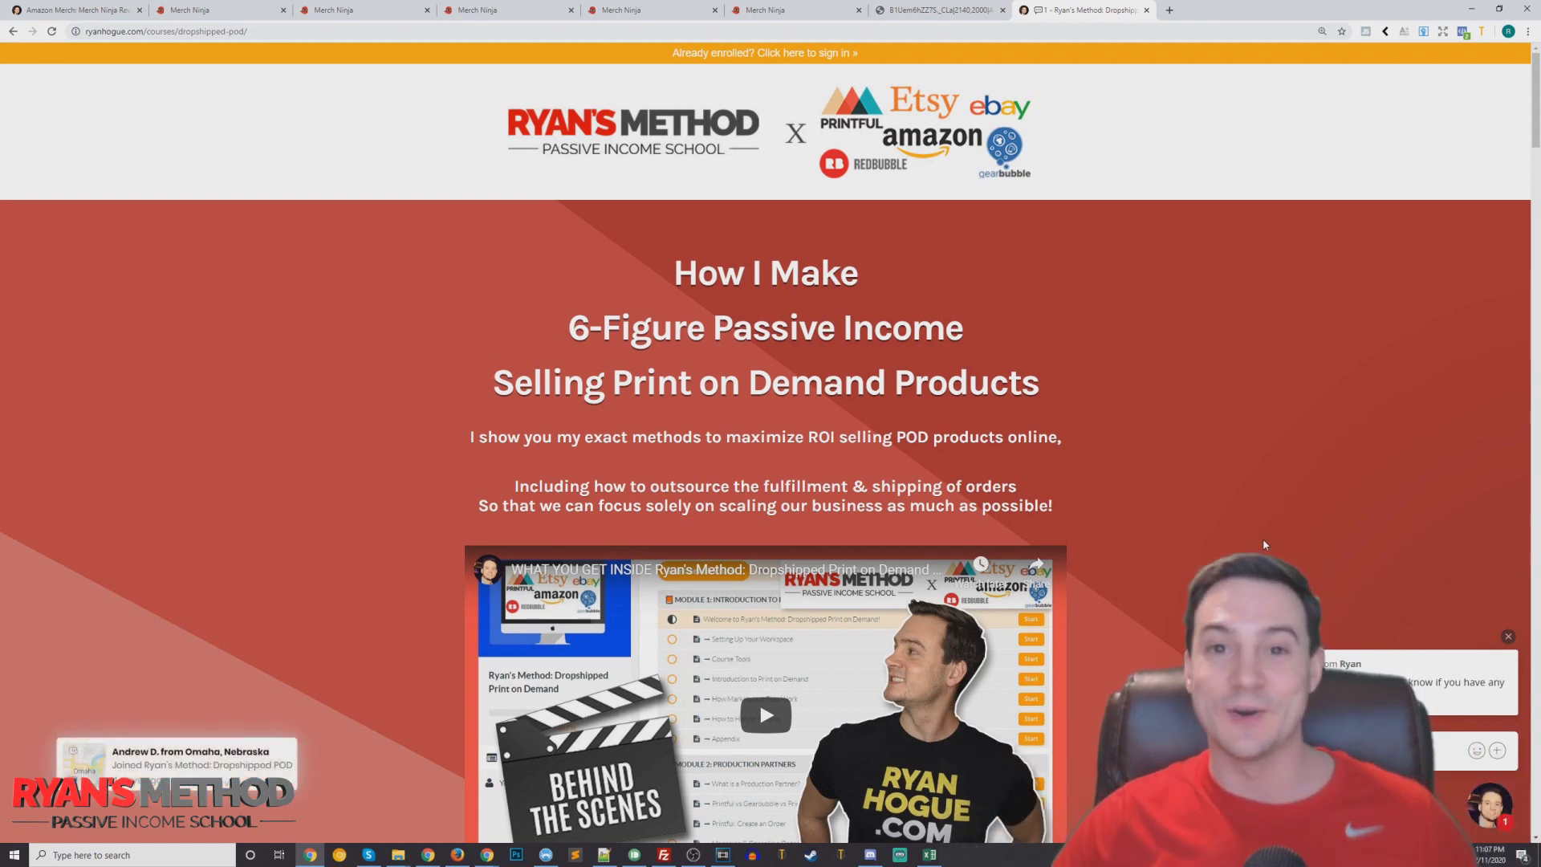
Open ryanhogue.com/income-reports in a new tab and look through the monthly reports, sales summary and report archive.
key("ctrl+t")
type("r")
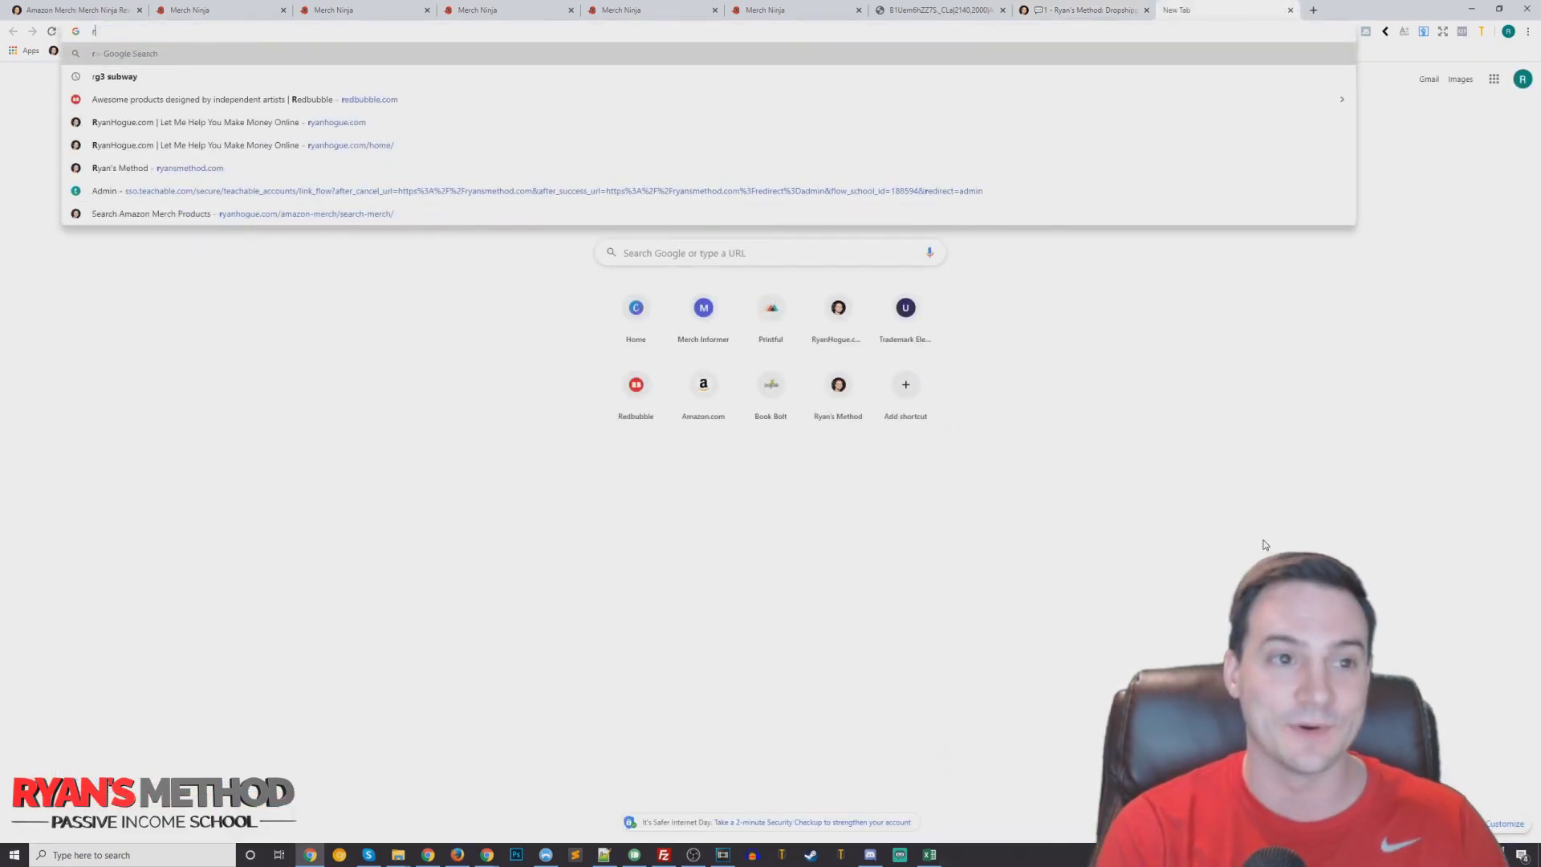
type("yanhogue.com/income-")
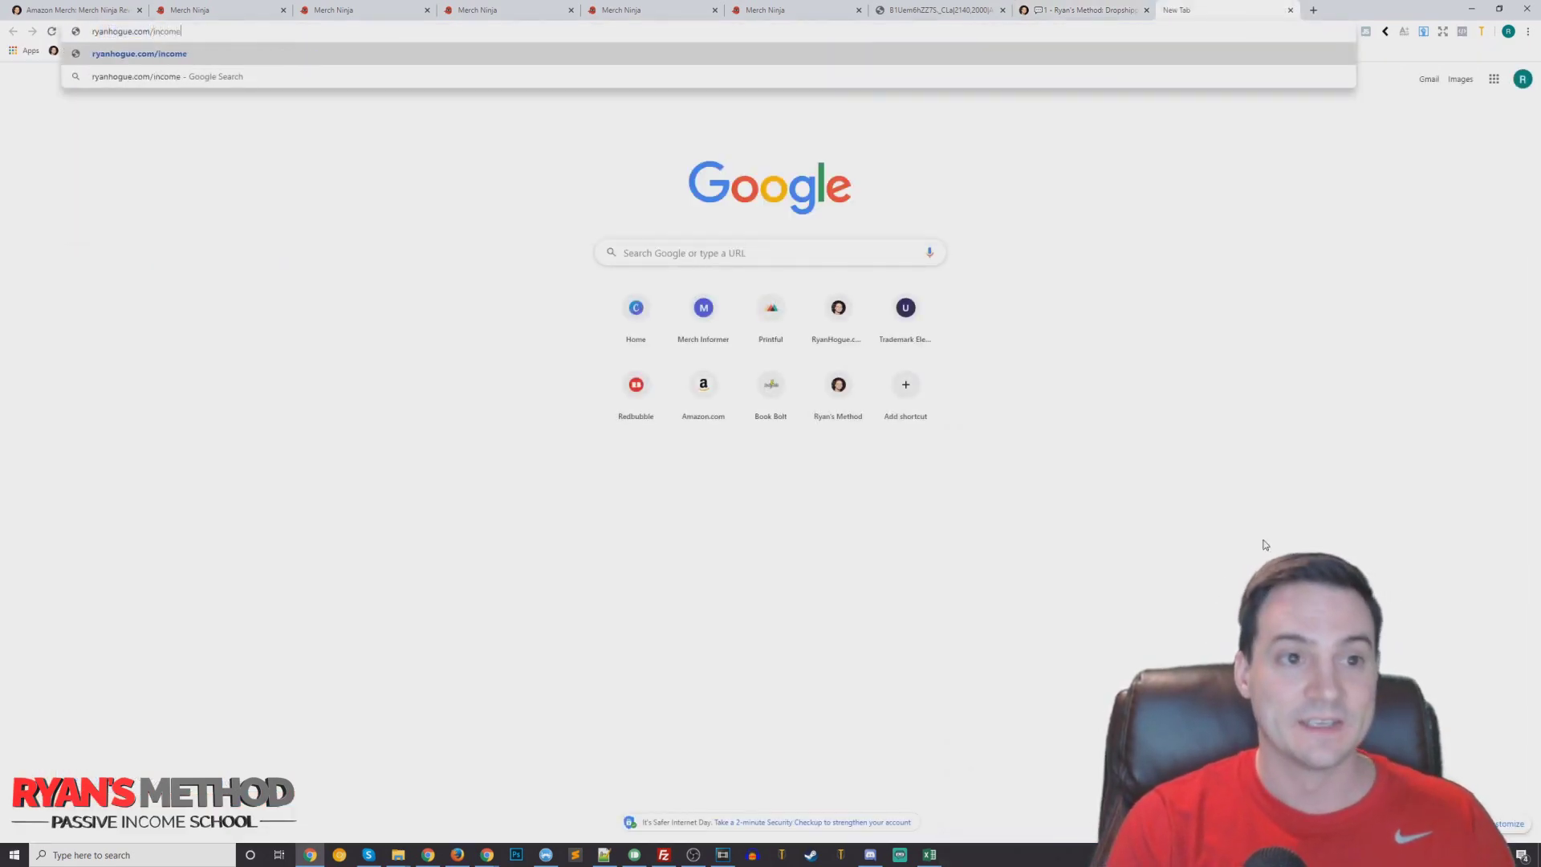
type("reports")
key("Return")
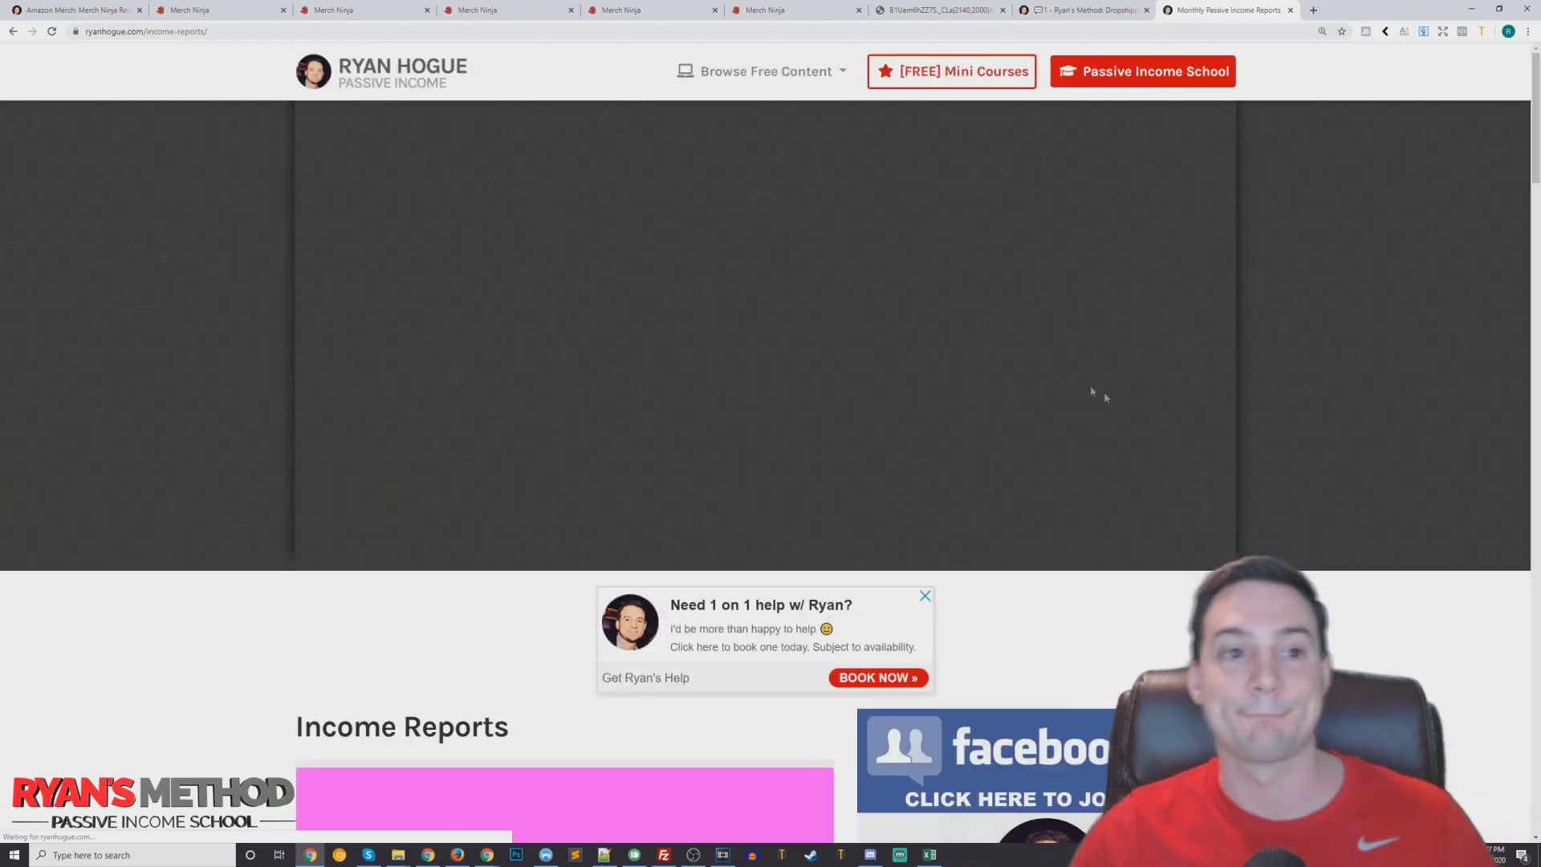
scroll(1361, 514, "down", 9)
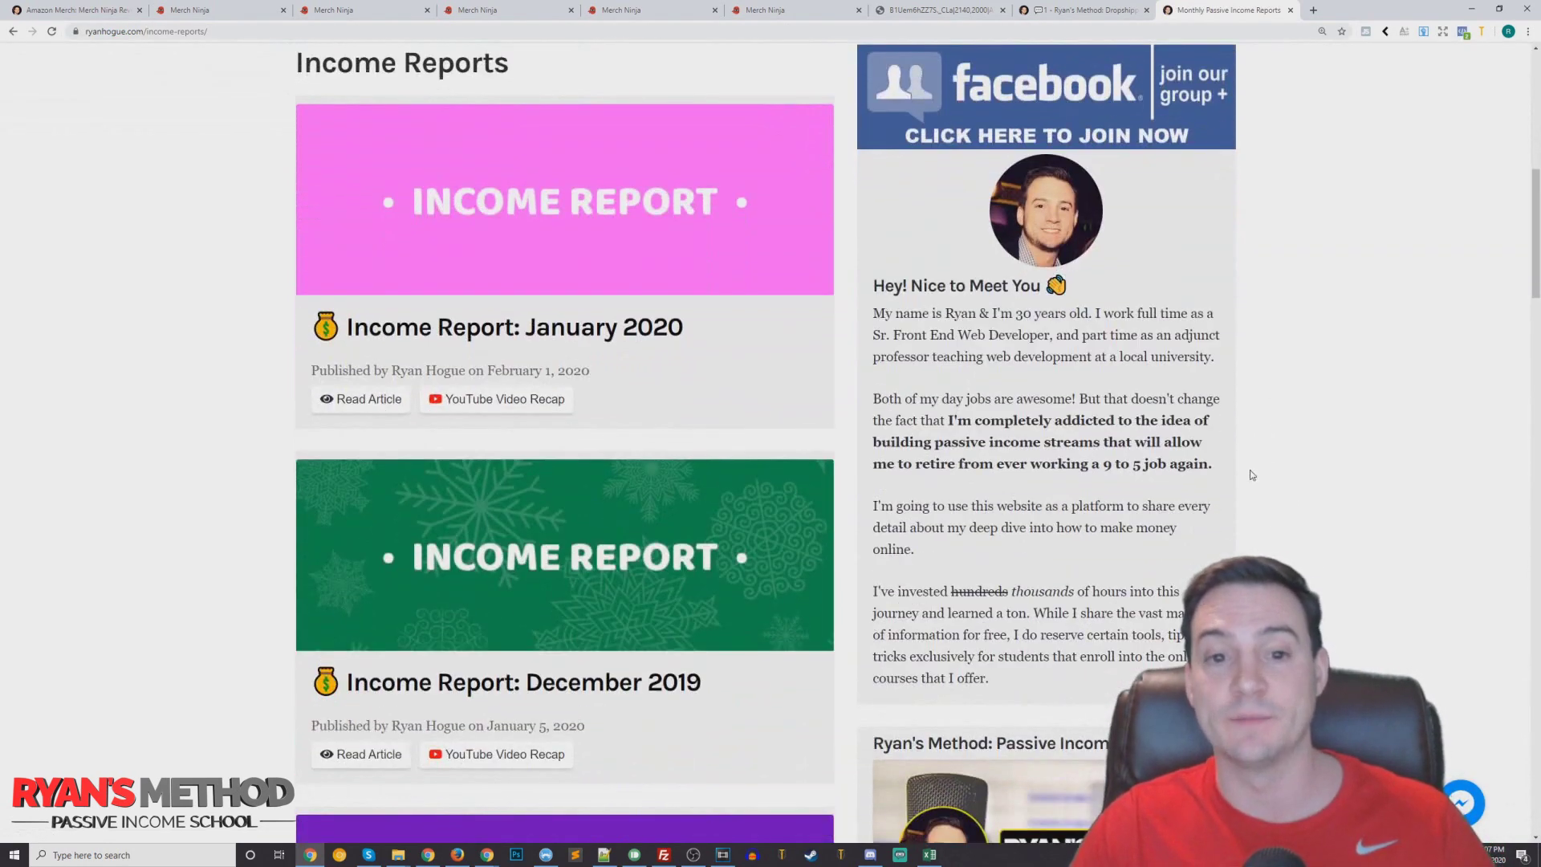
scroll(1249, 474, "down", 5)
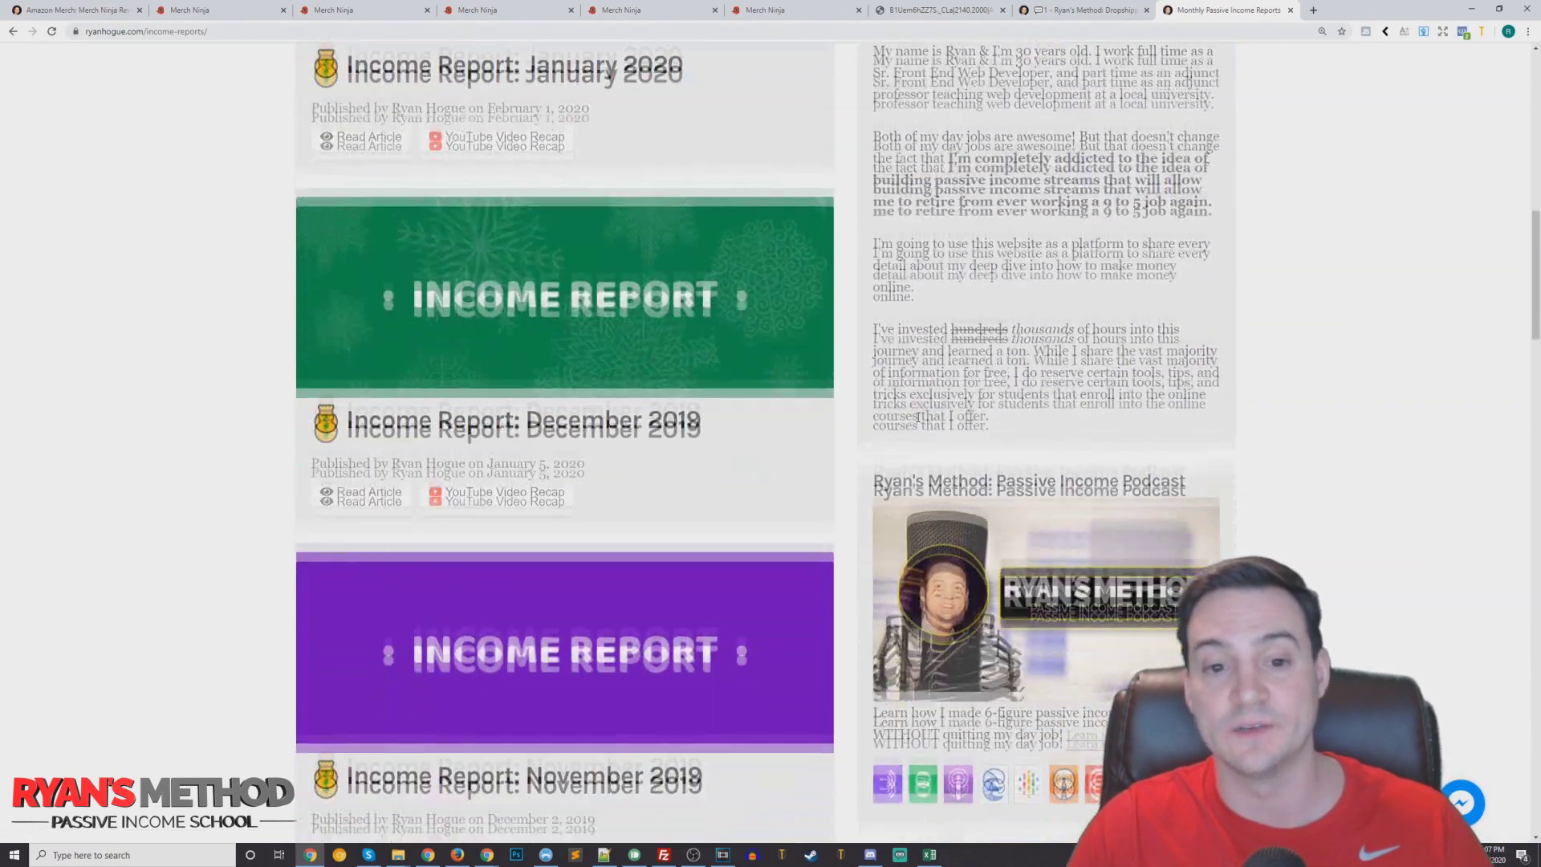
scroll(918, 418, "down", 8)
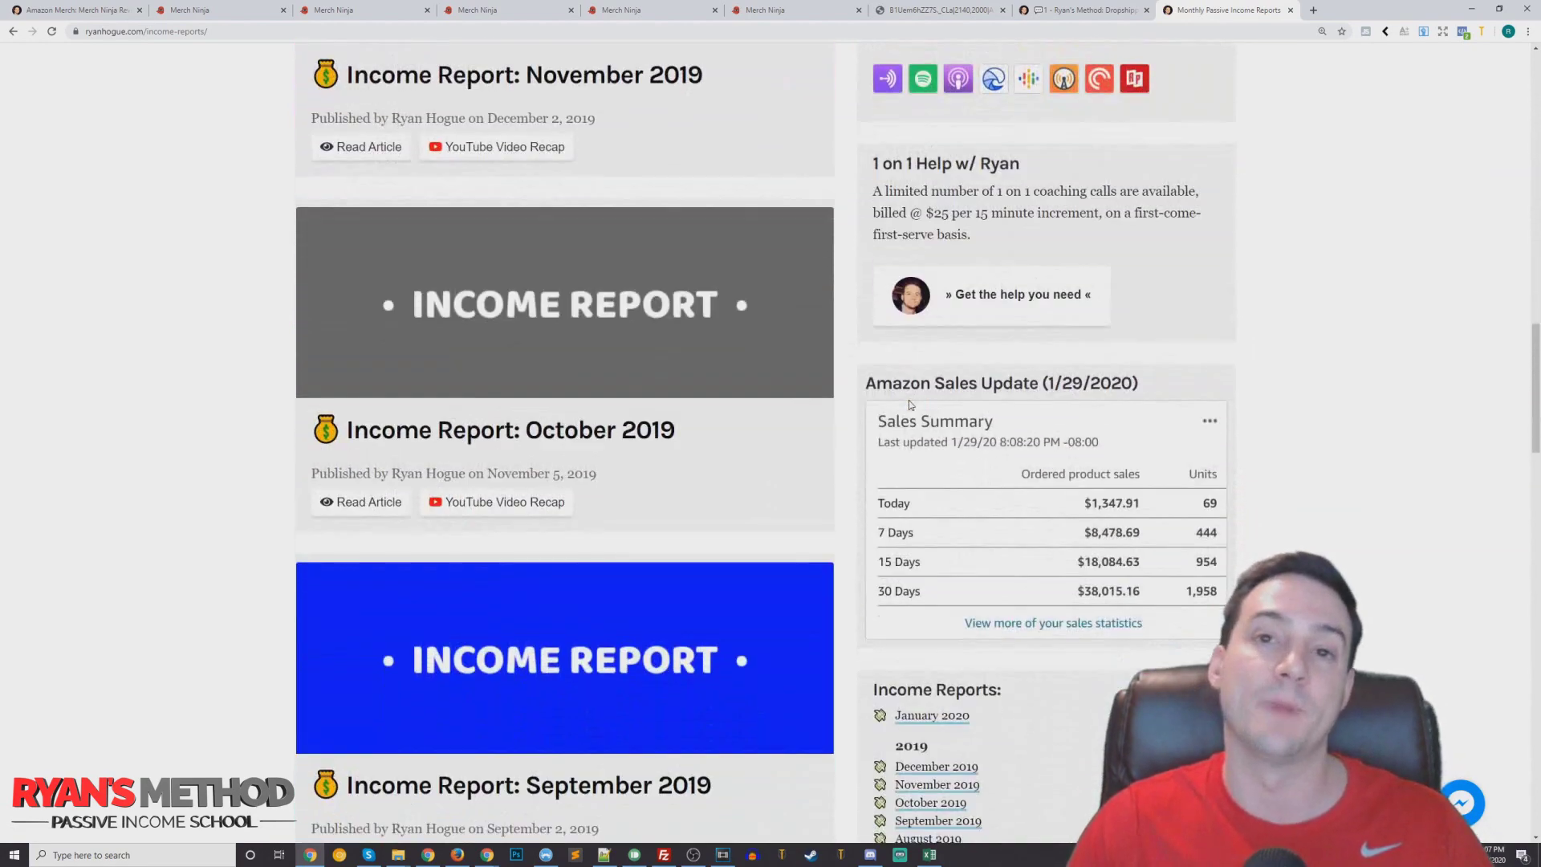
scroll(909, 405, "down", 1)
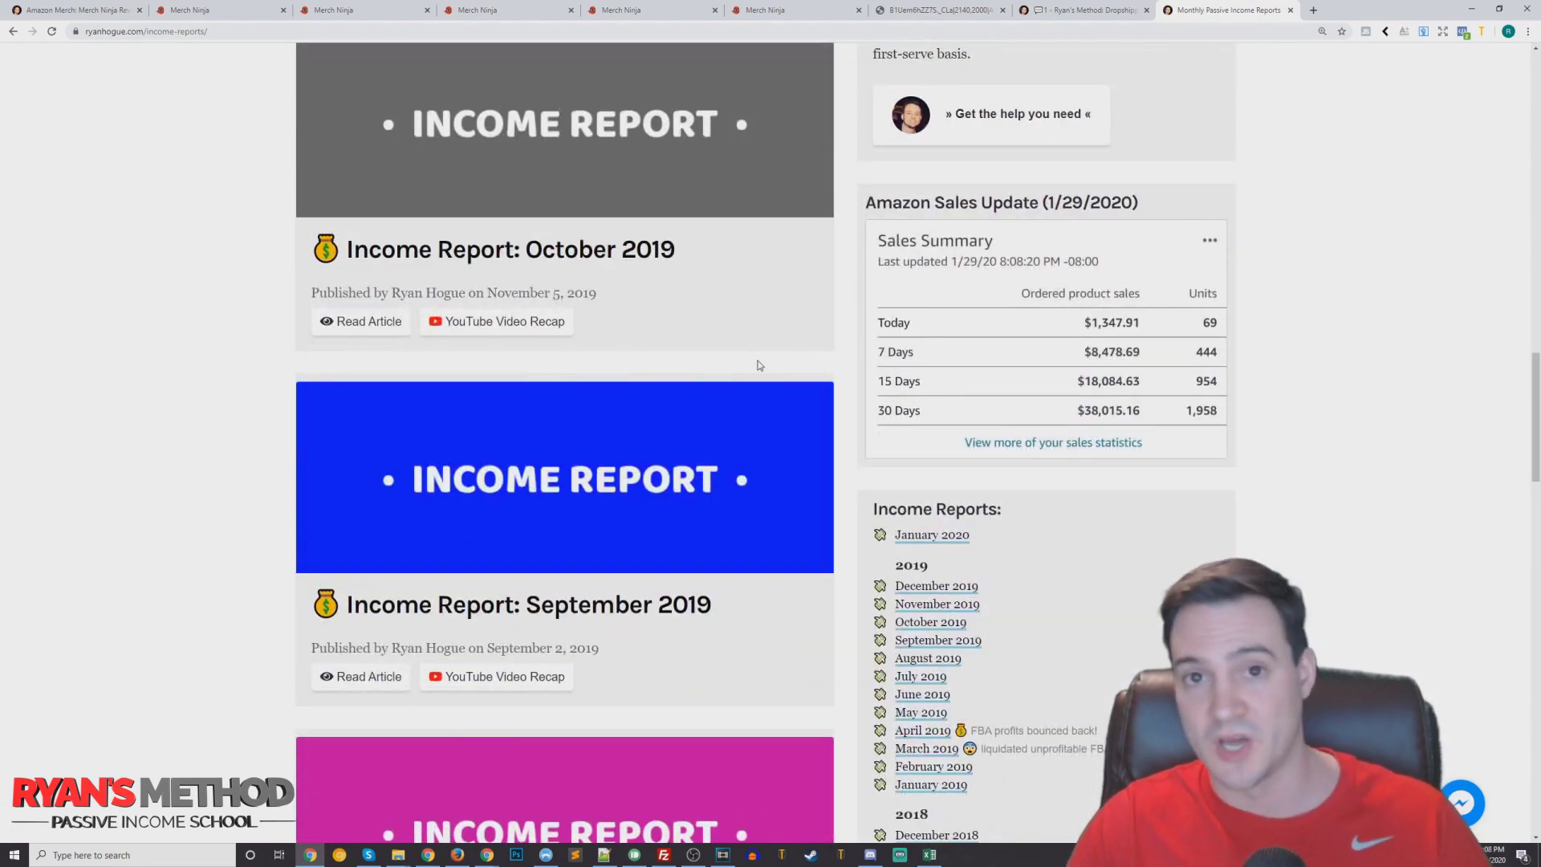
scroll(739, 345, "down", 5)
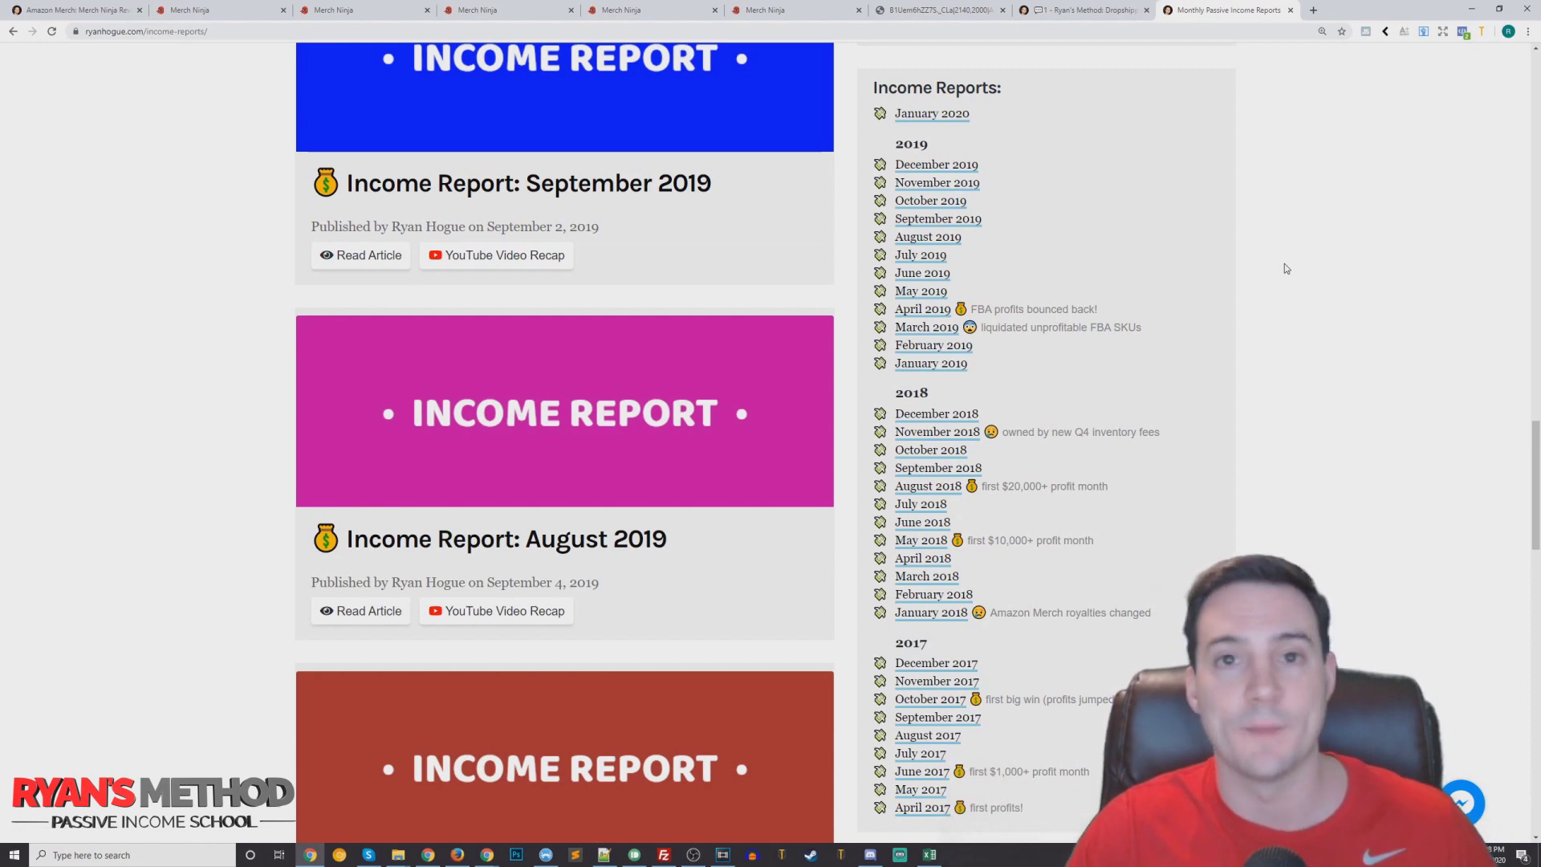
Open the July 2019 income report and look over its profit breakdown chart.
scroll(1284, 268, "down", 5)
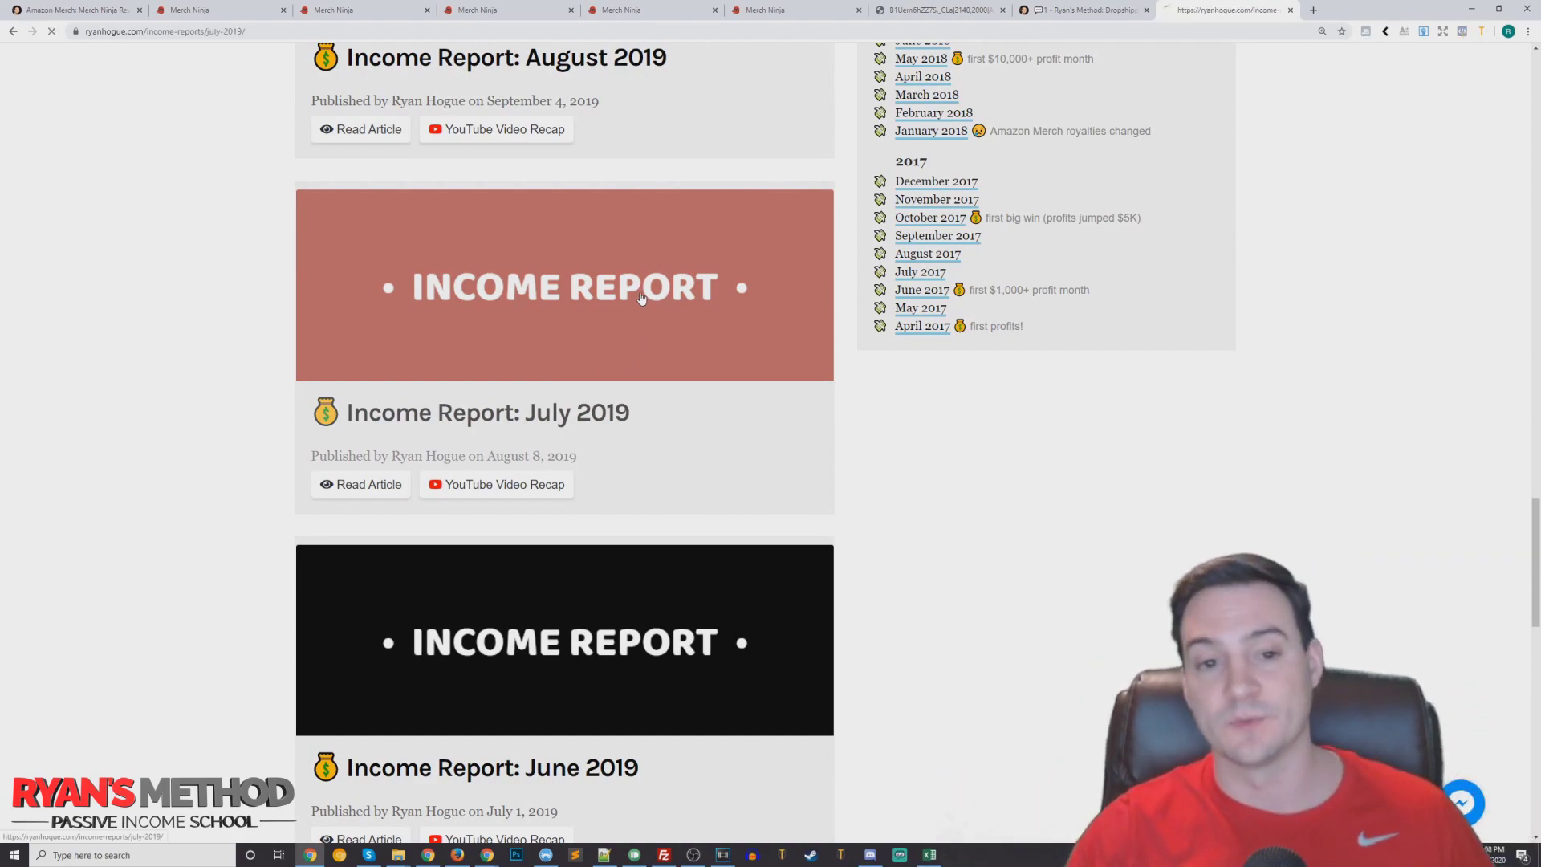
scroll(783, 395, "down", 3)
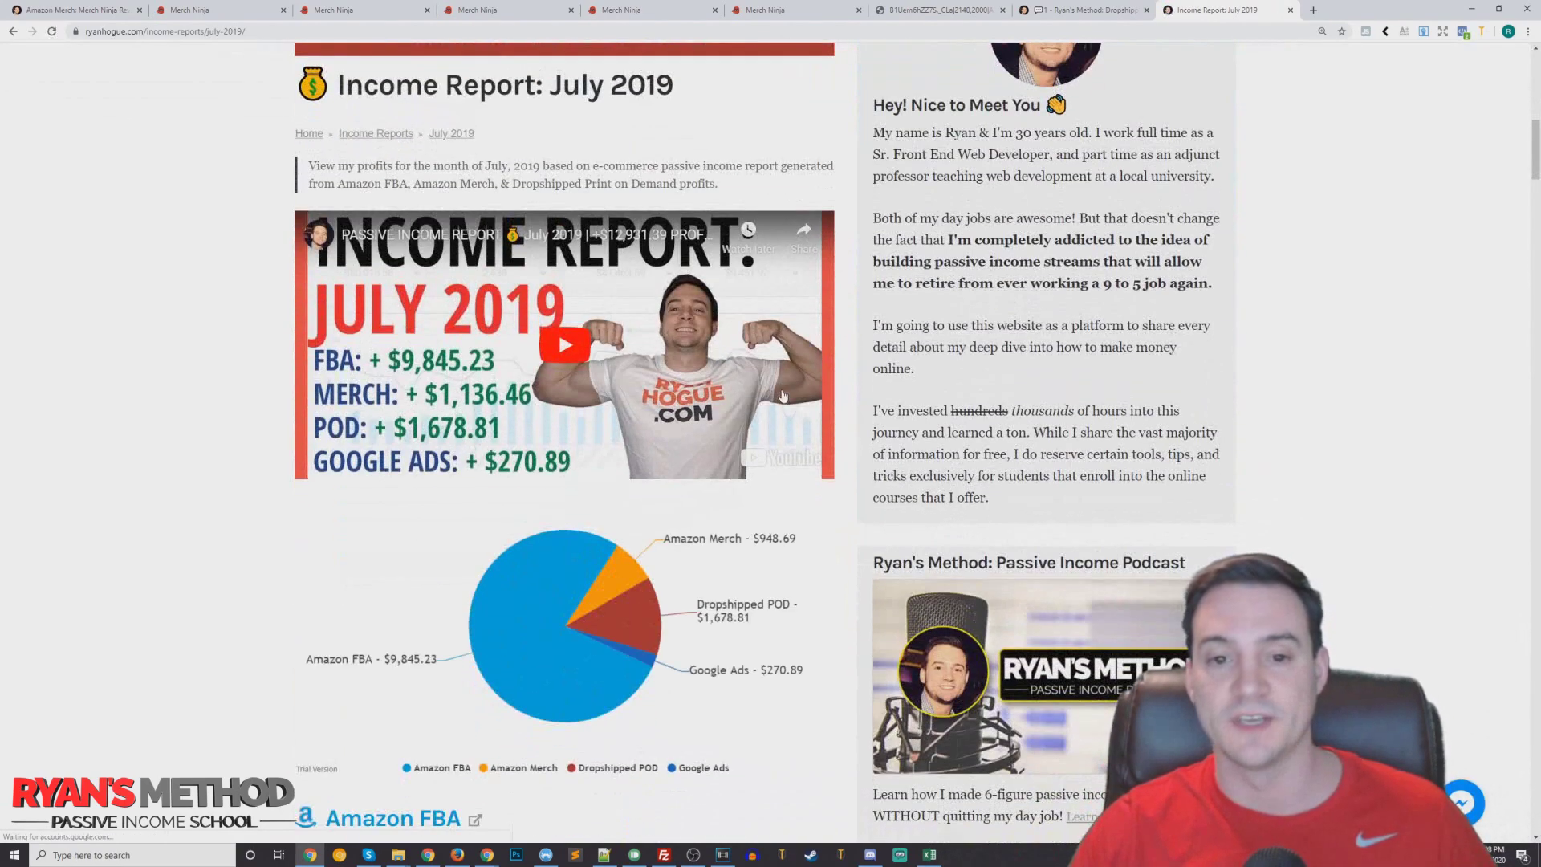
scroll(783, 396, "down", 1)
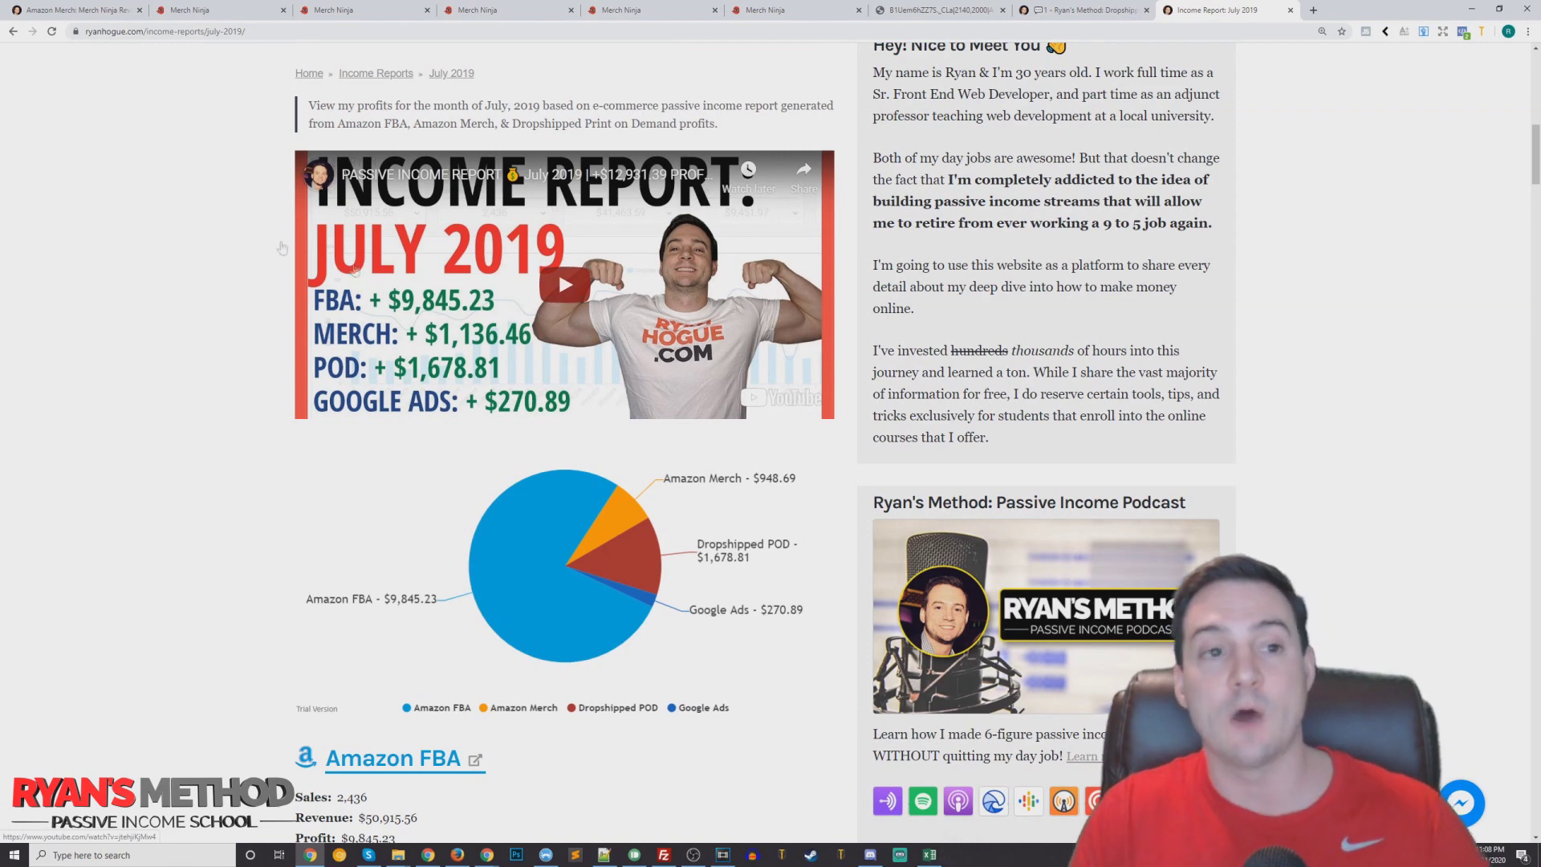
From the review article, open bit.ly/AmazonMerchNinja in a new incognito window and go to Merch Ninja's pricing plans.
left_click(116, 14)
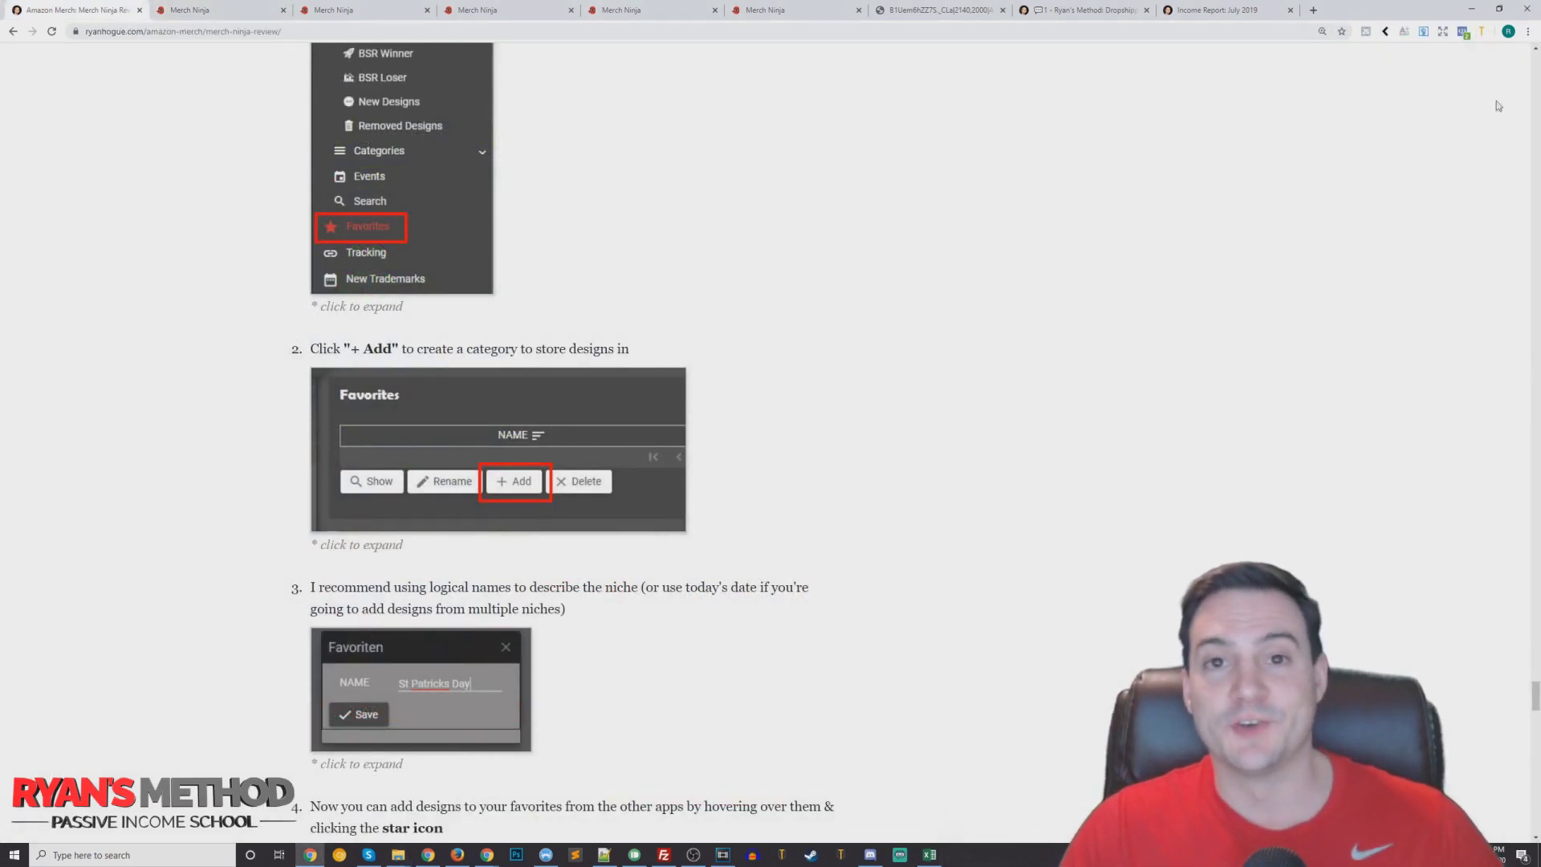
left_click(1528, 32)
left_click(1459, 102)
type("bit.ly/AmazonMerchNinja")
key("Return")
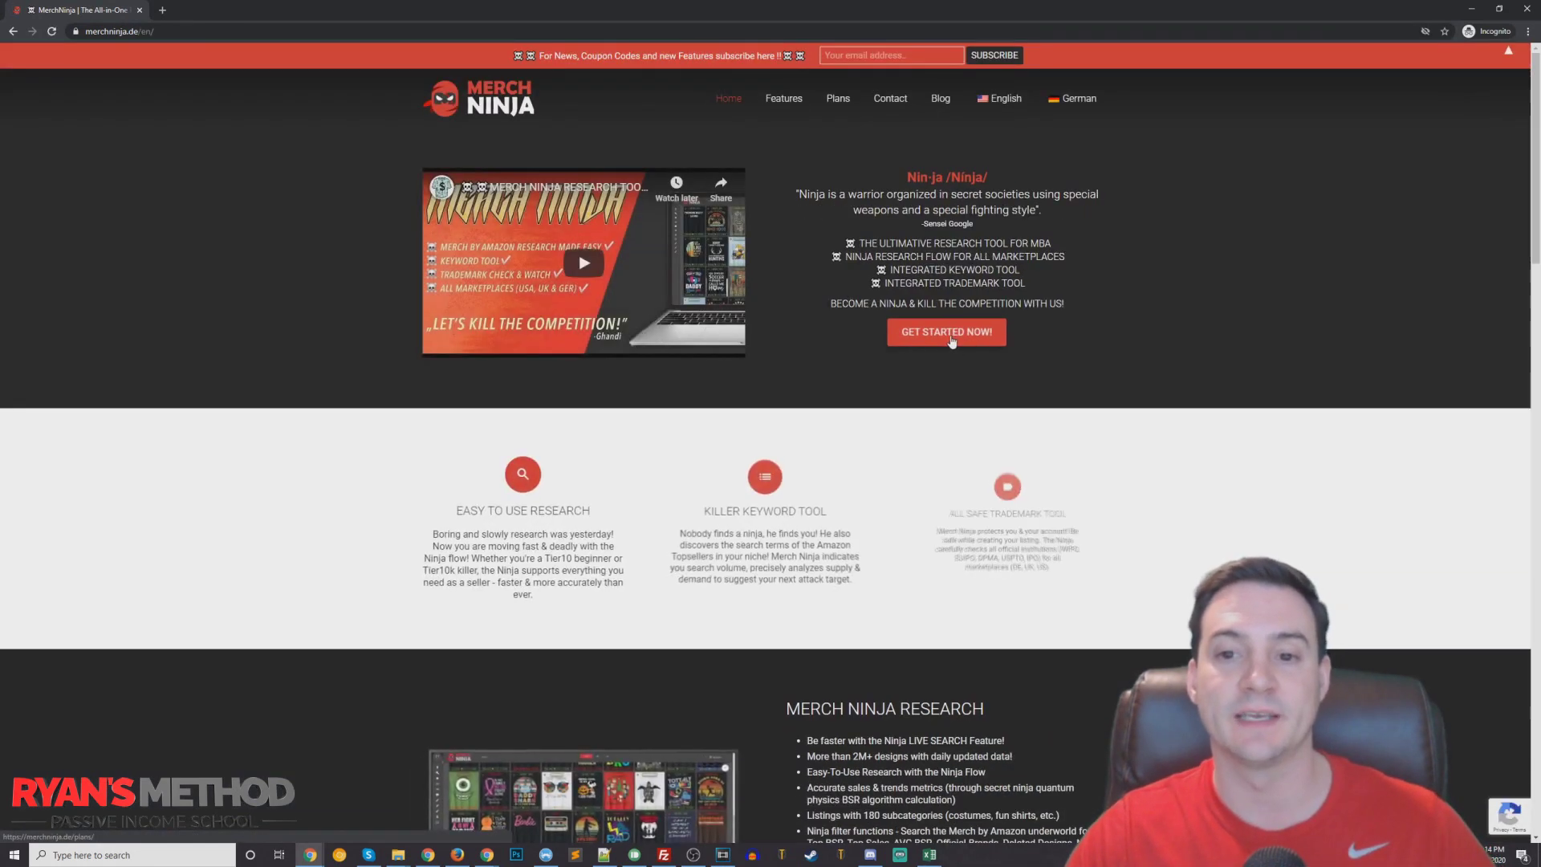
left_click(950, 337)
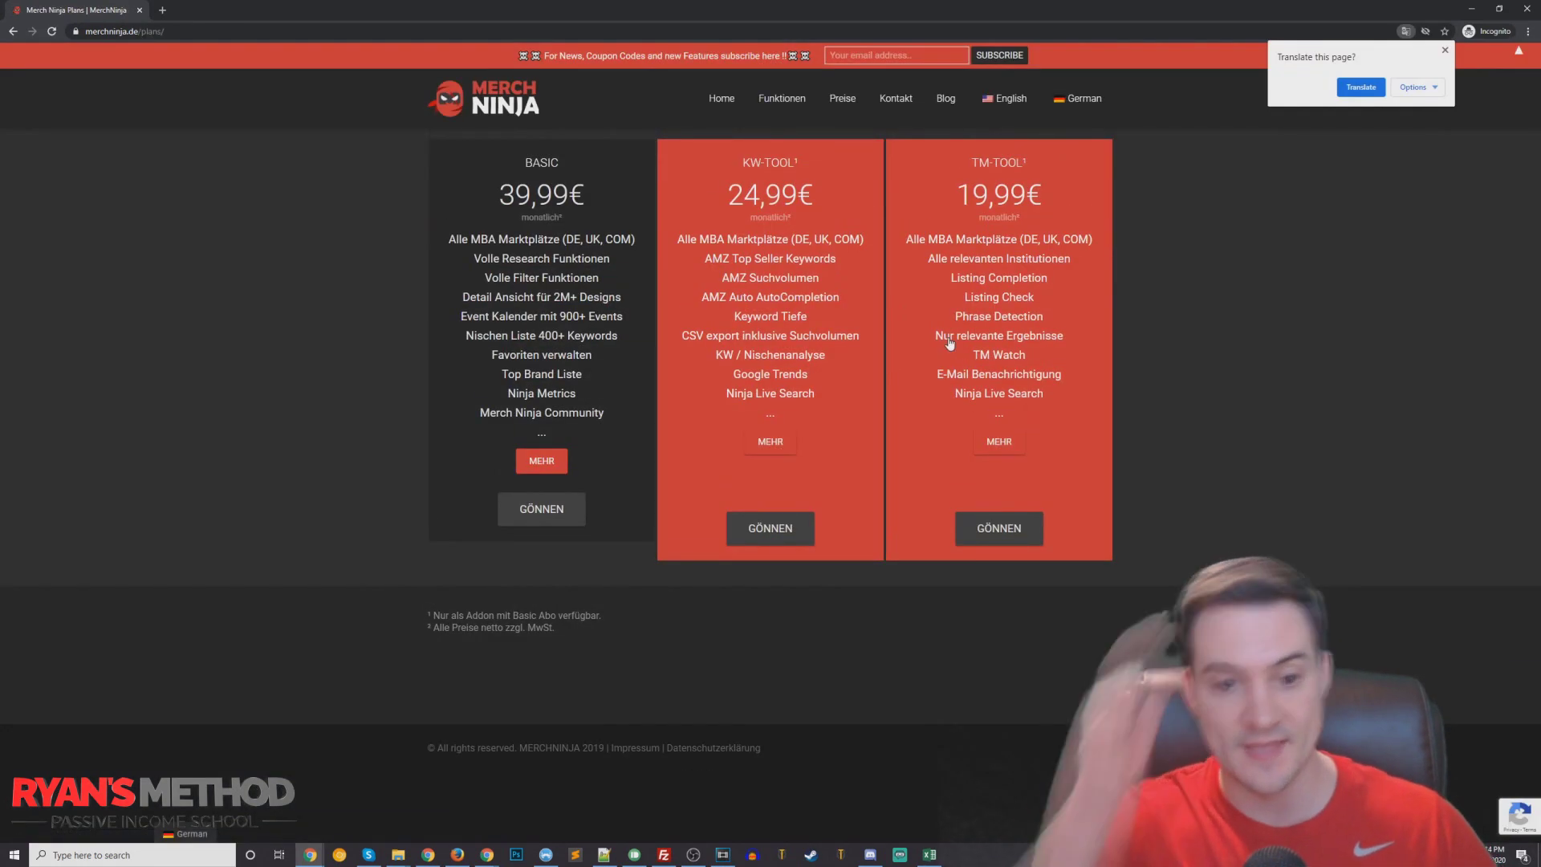
Translate the Merch Ninja pricing plans into English and open the checkout page for the Basic plan.
left_click(1359, 87)
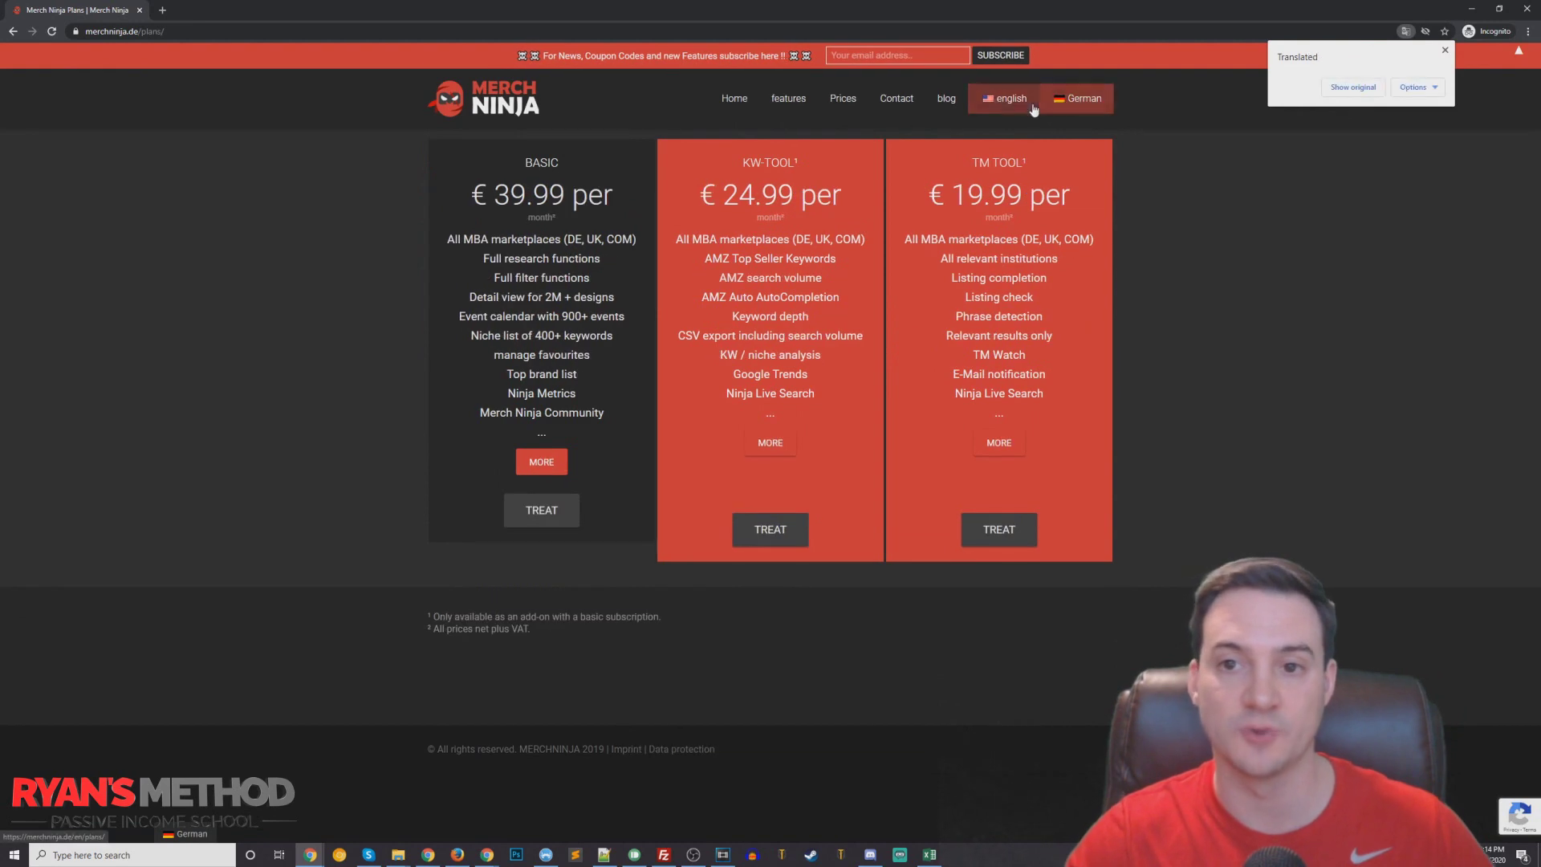
left_click(995, 102)
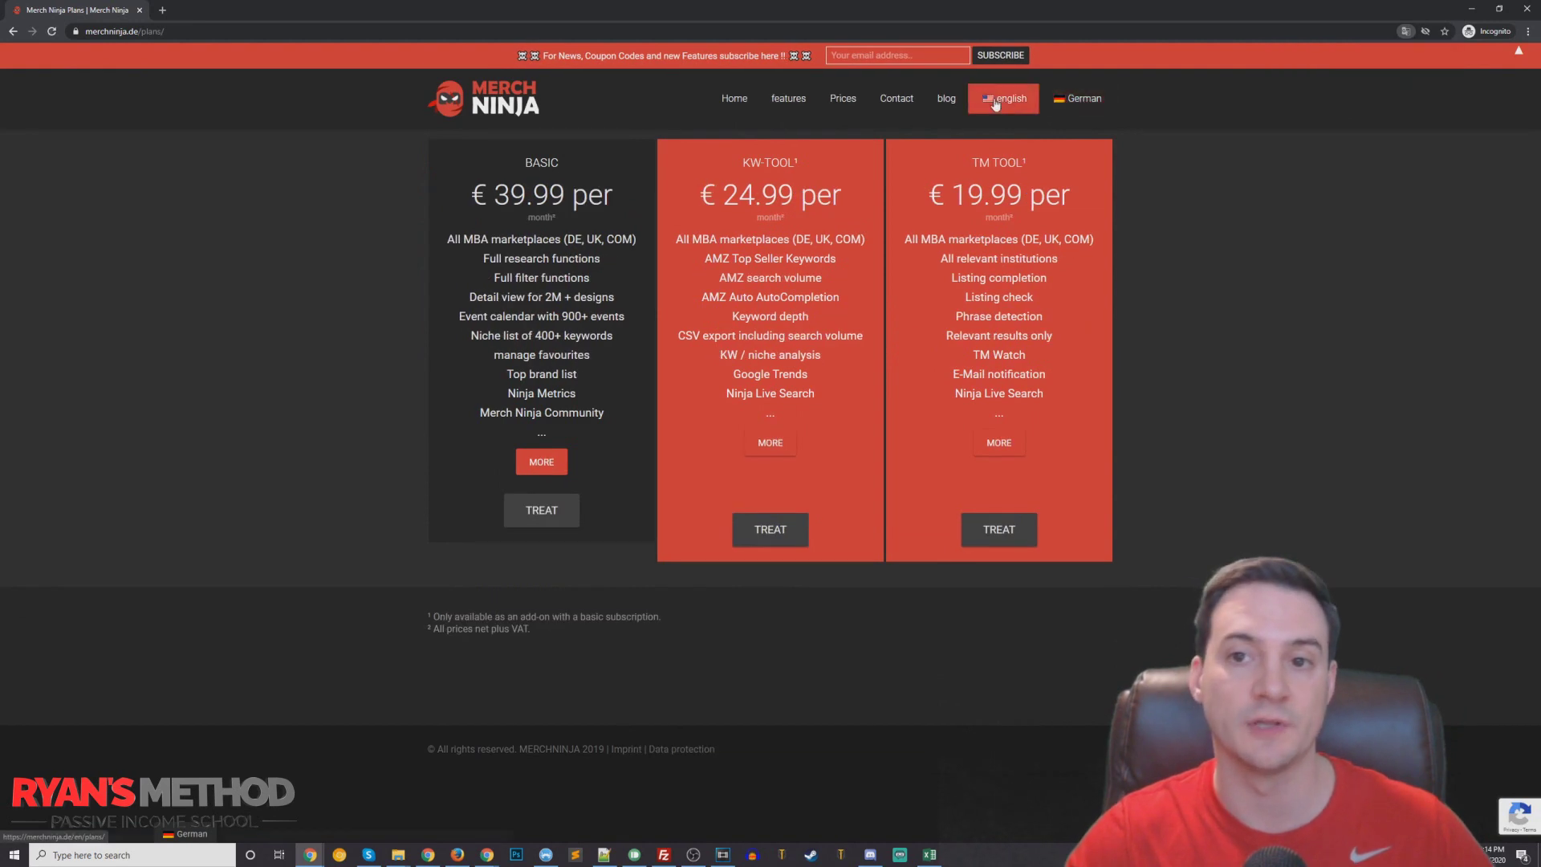
left_click(530, 520)
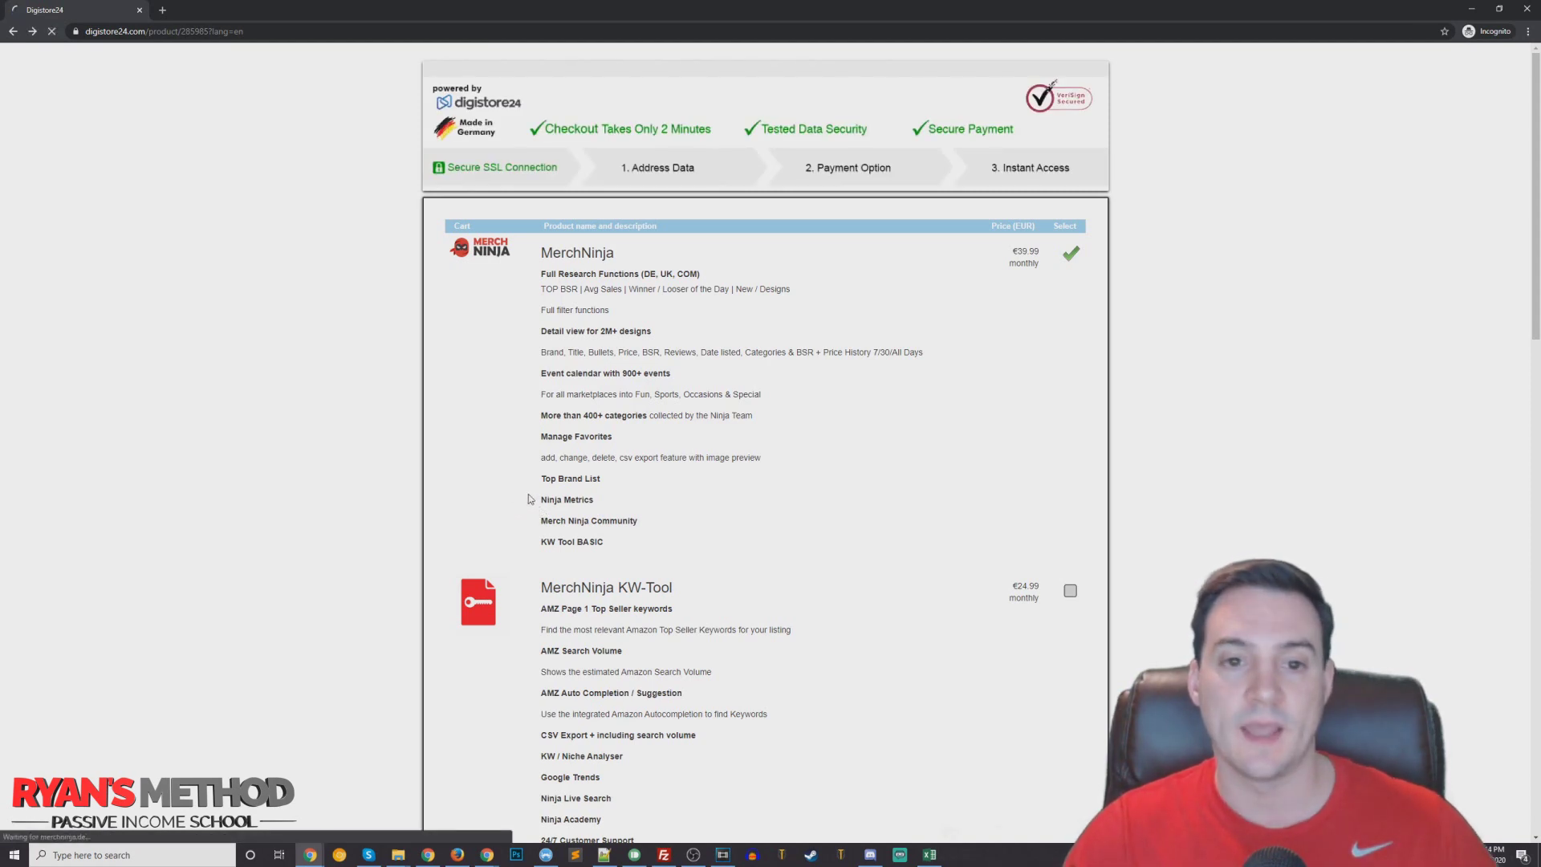
key("alt+Left")
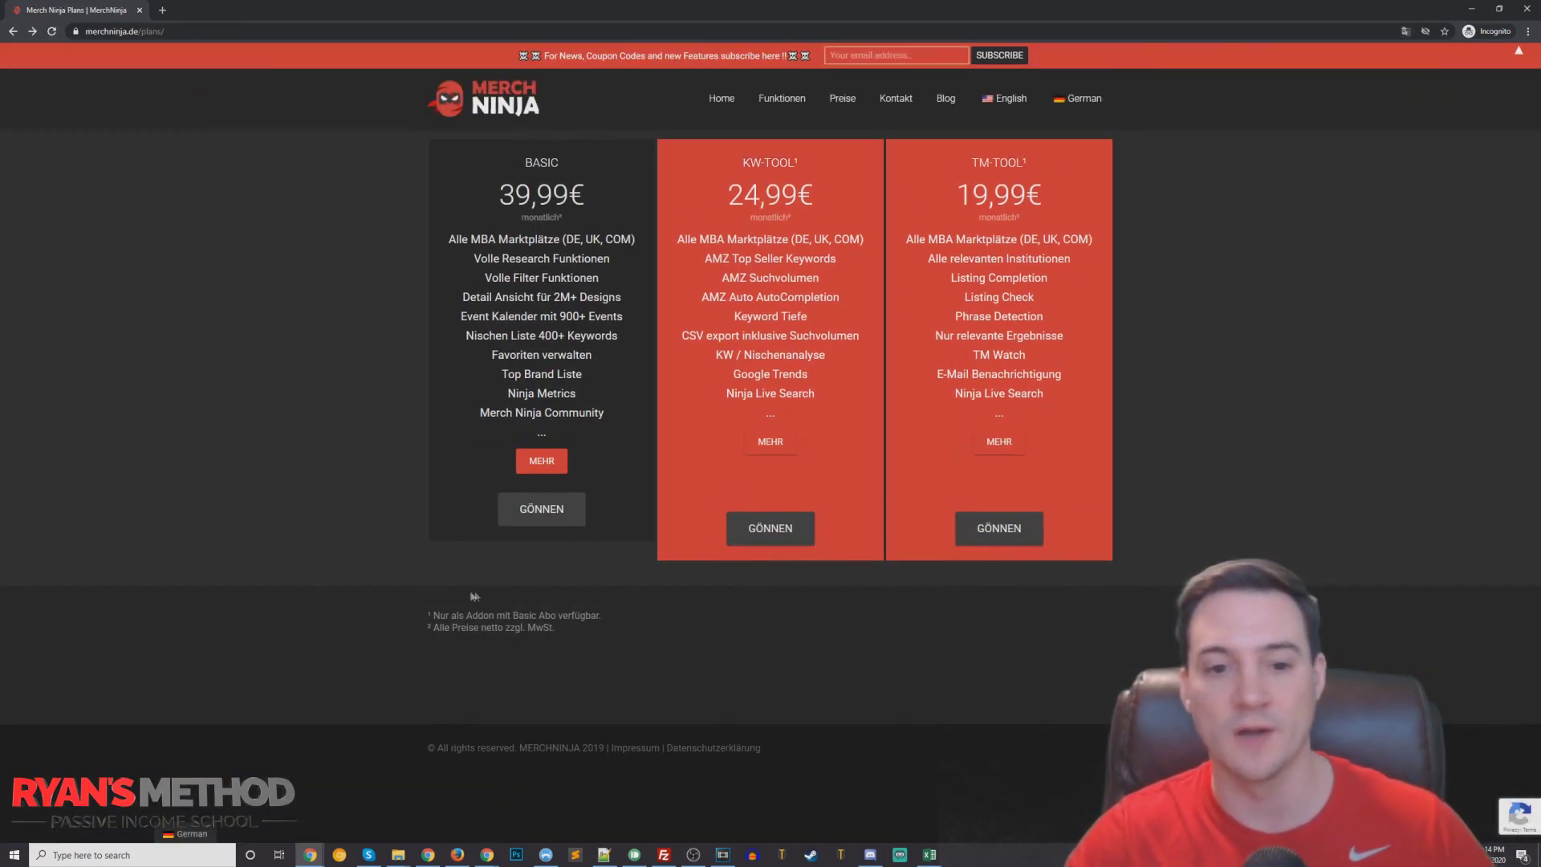
left_click(540, 512)
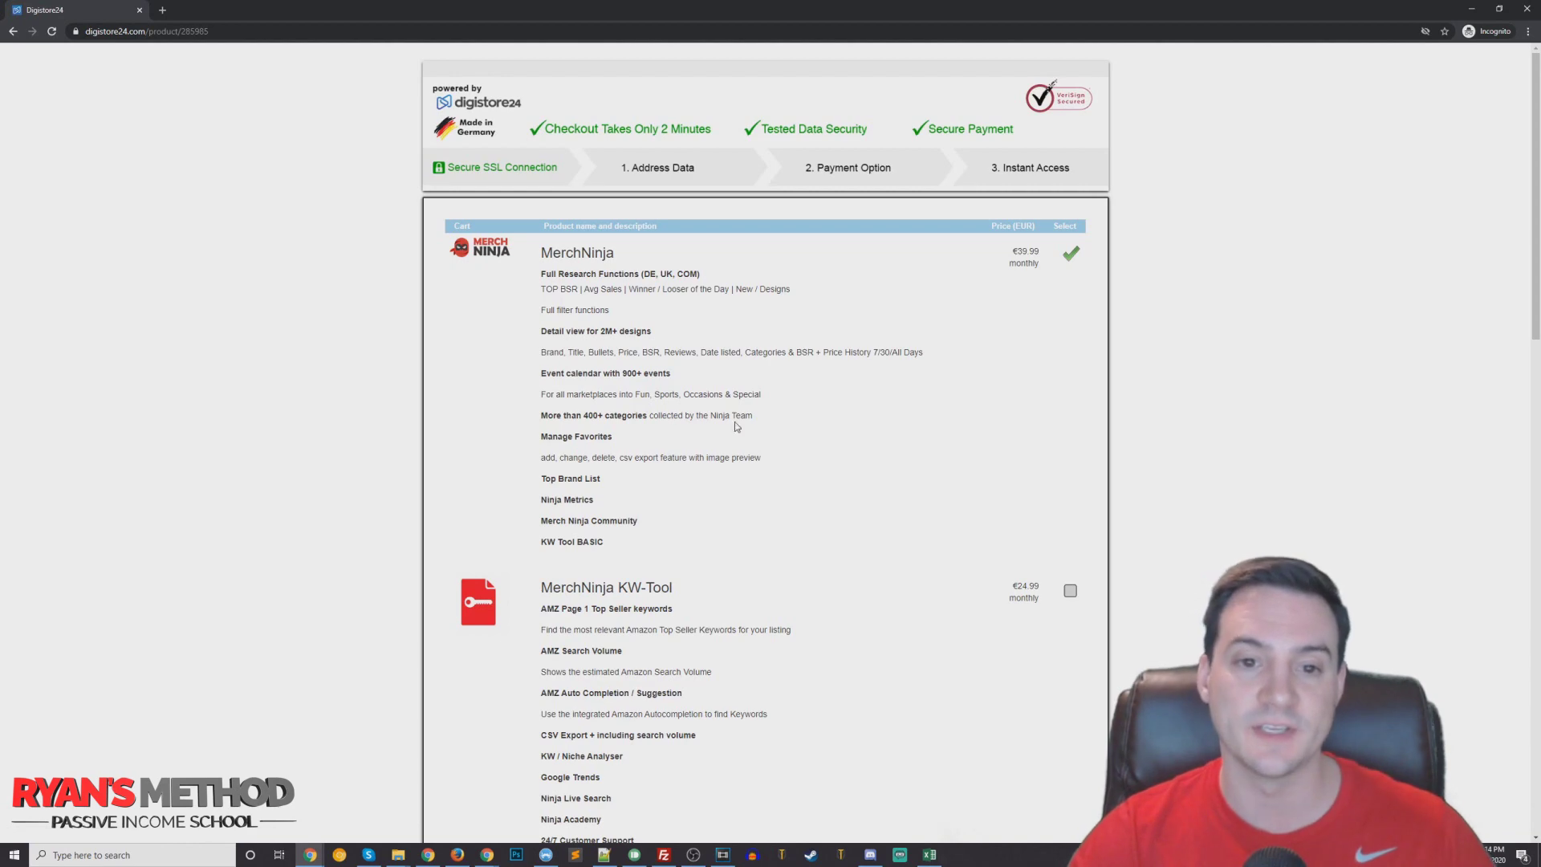
Review the order's payment plans, apply the voucher code RYANSMETHOD to the MerchNinja subscription and dismiss the confirmation message.
scroll(732, 419, "down", 7)
scroll(755, 385, "down", 5)
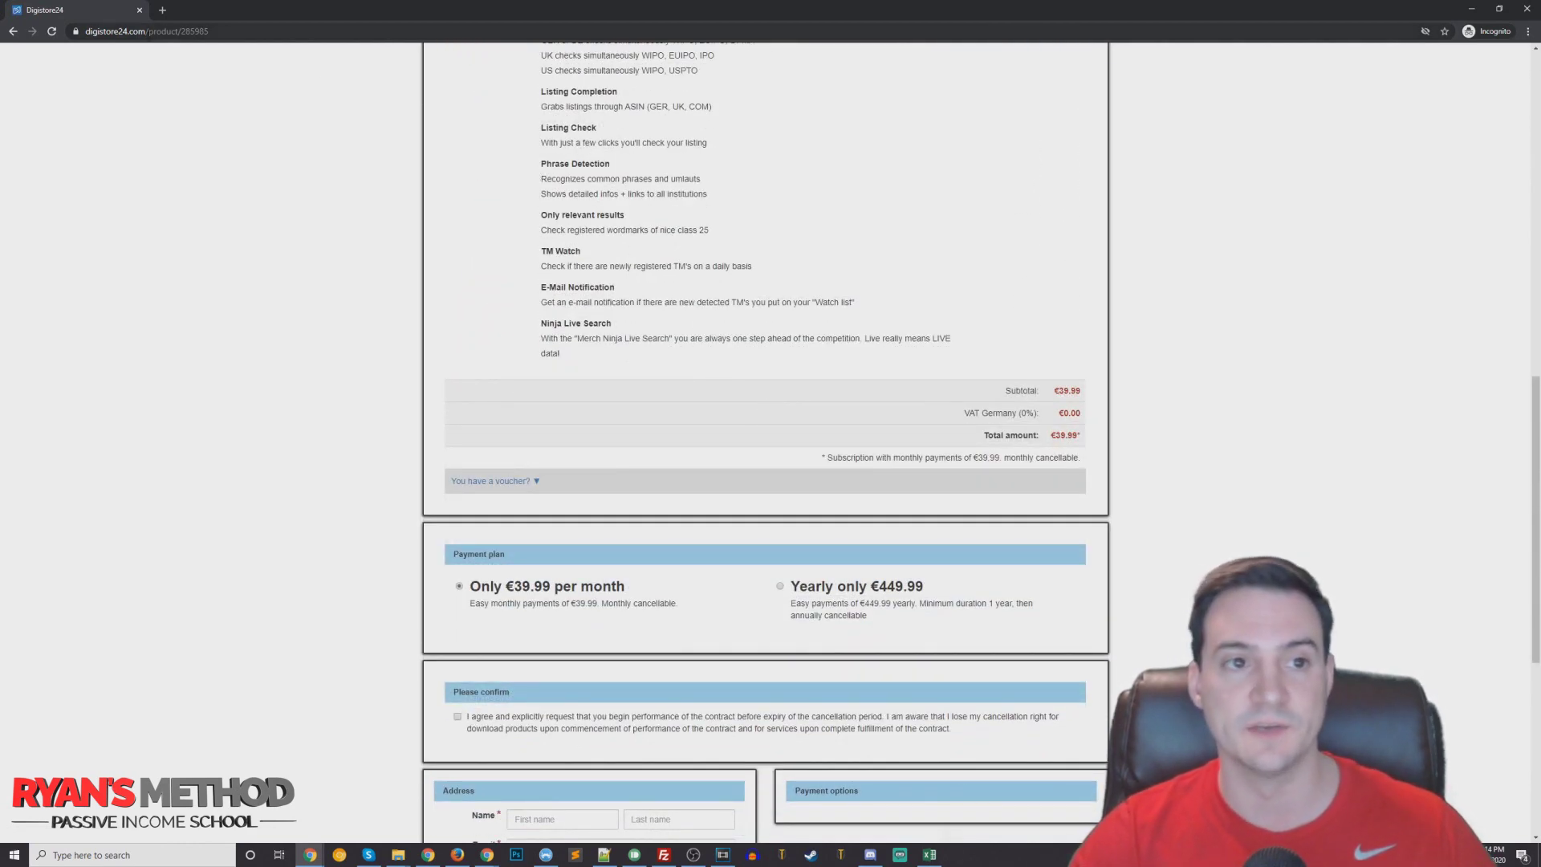
scroll(561, 336, "down", 2)
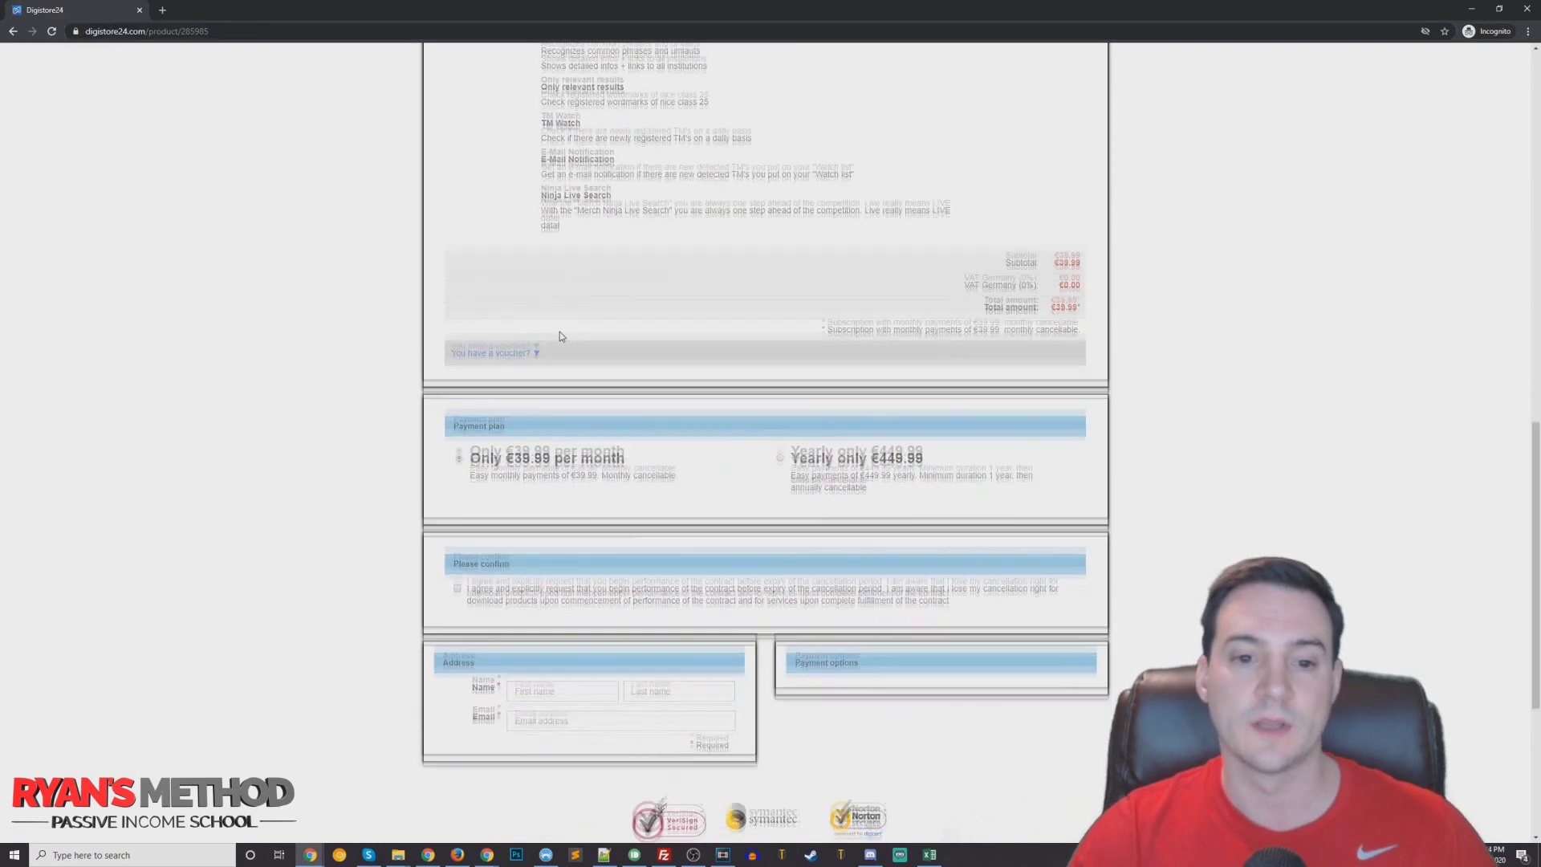
scroll(553, 329, "down", 2)
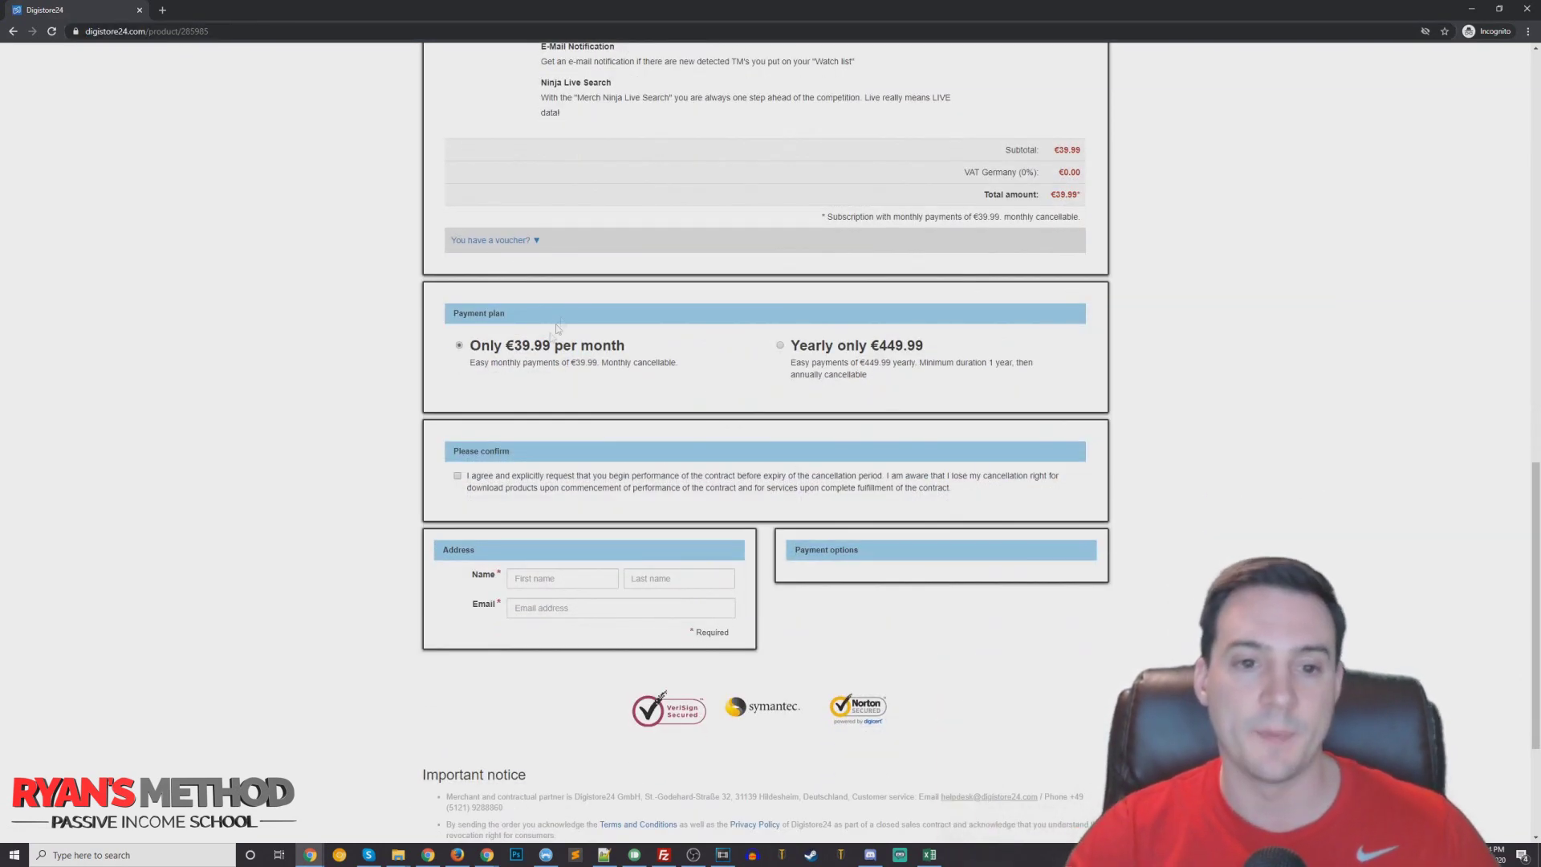
scroll(520, 389, "down", 1)
scroll(515, 397, "up", 3)
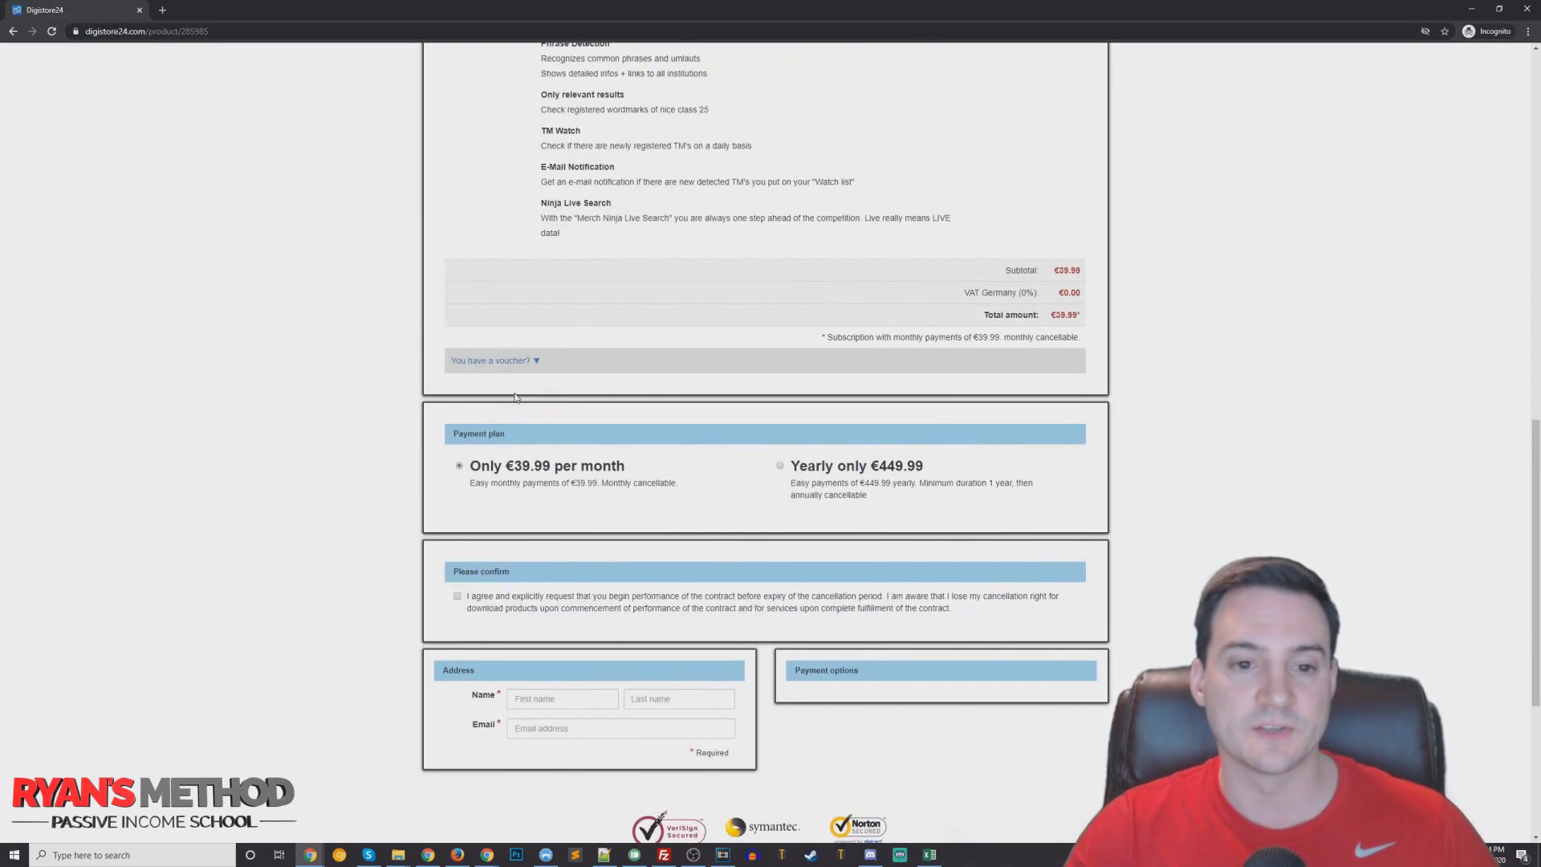
left_click(471, 361)
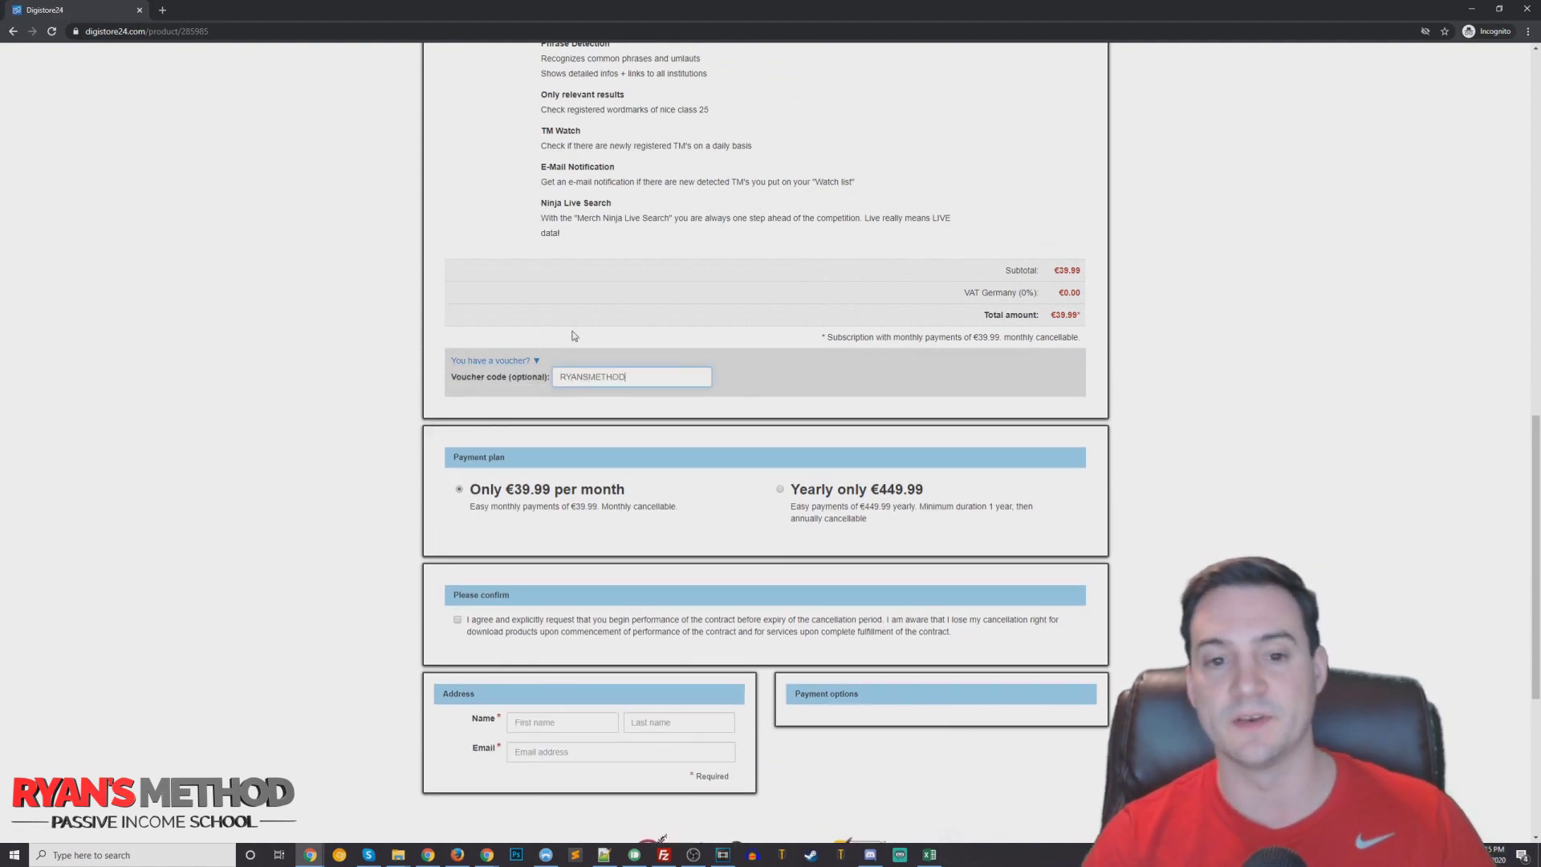
left_click(574, 335)
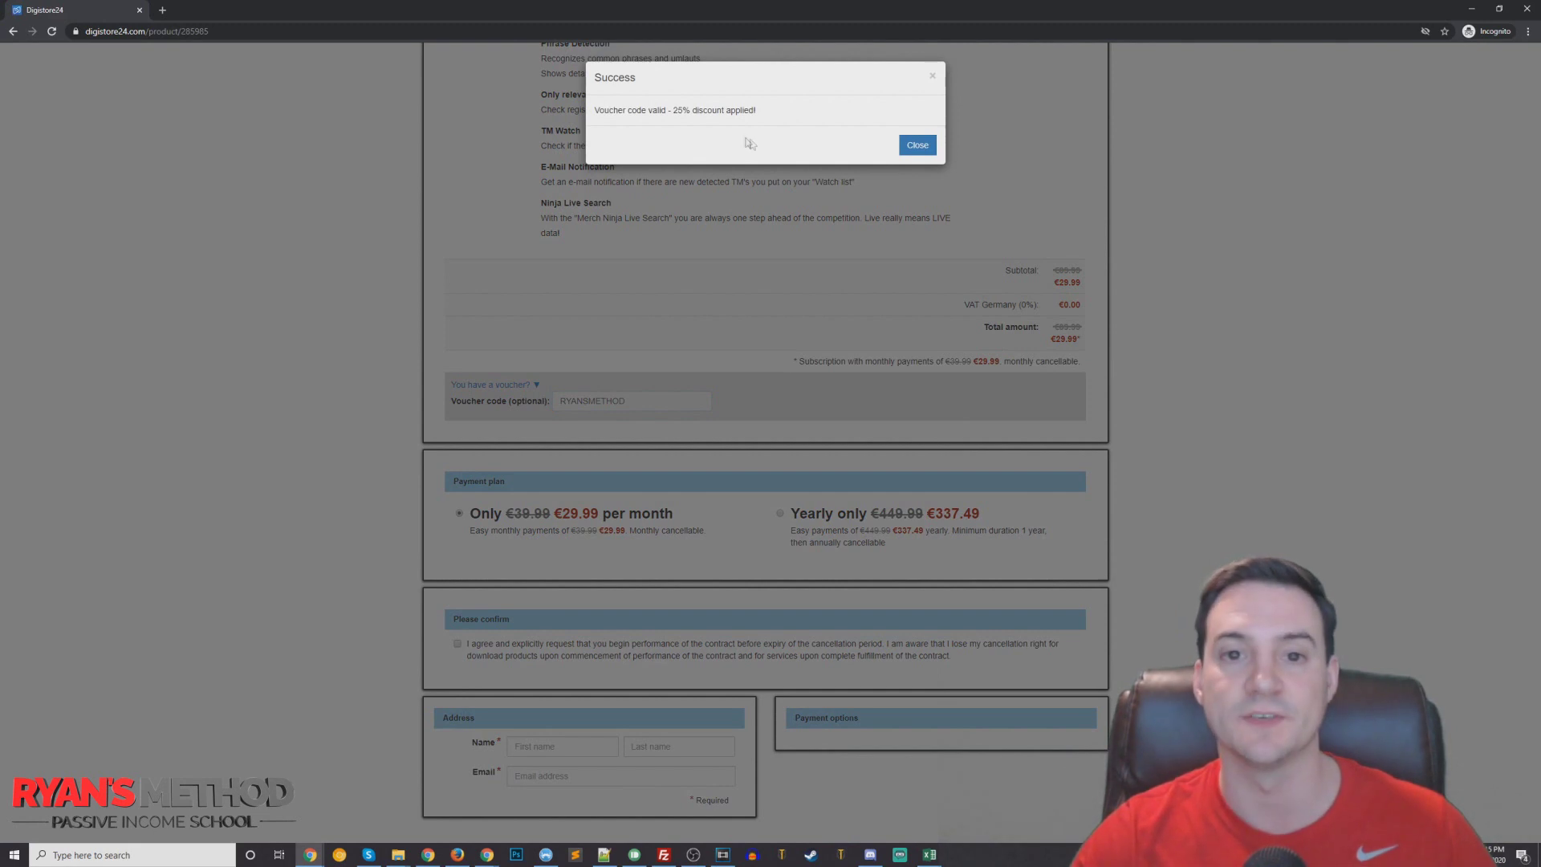
left_click_drag(730, 108, 595, 107)
left_click(792, 104)
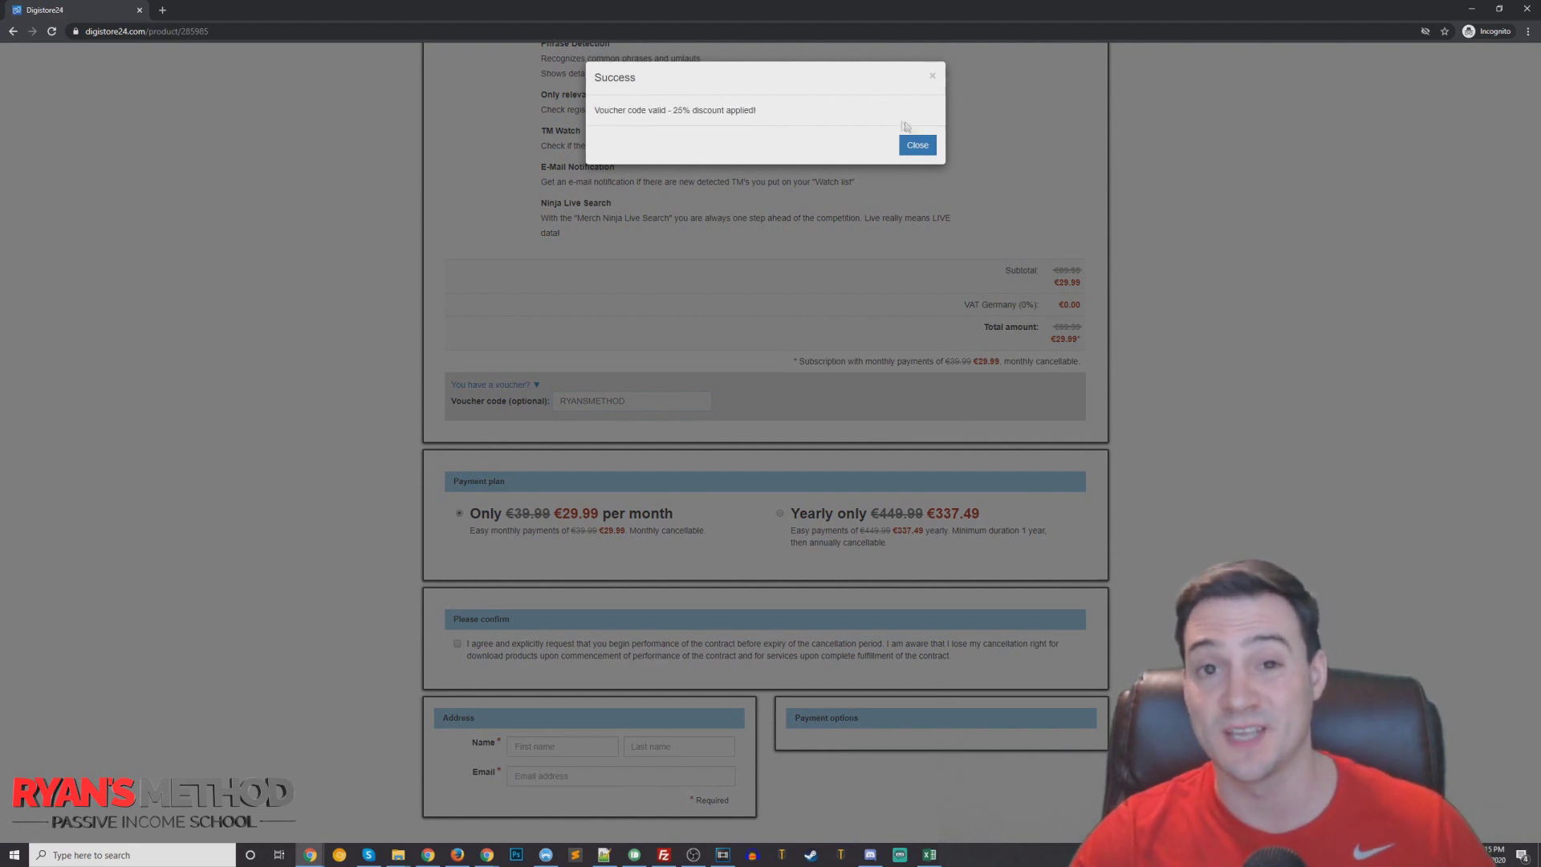
left_click(925, 148)
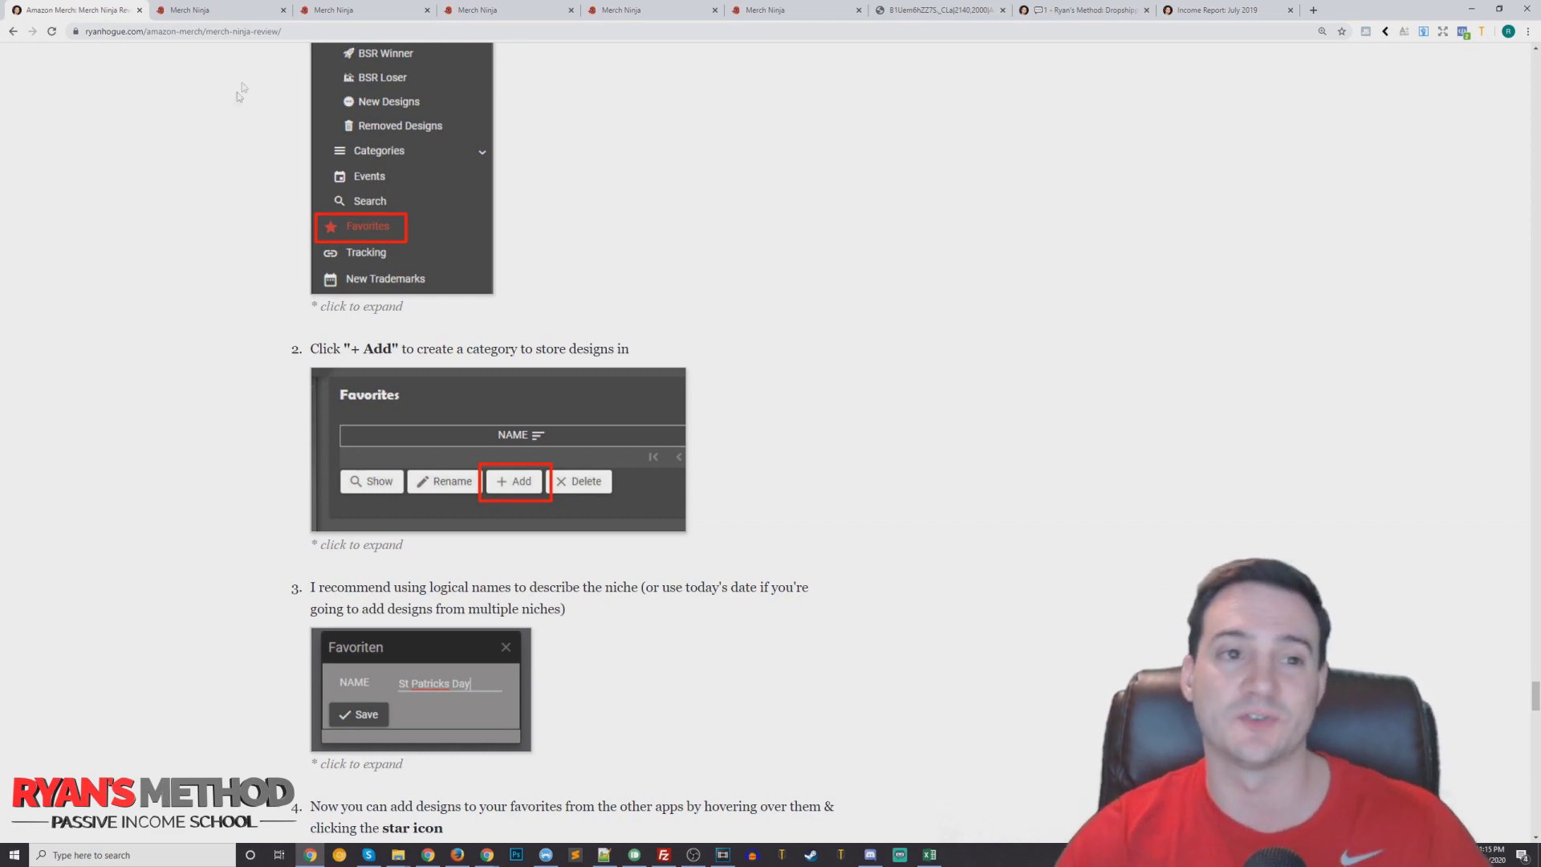
Return to the Merch Ninja app, open its tutorial page and look through the English video lessons.
left_click(231, 11)
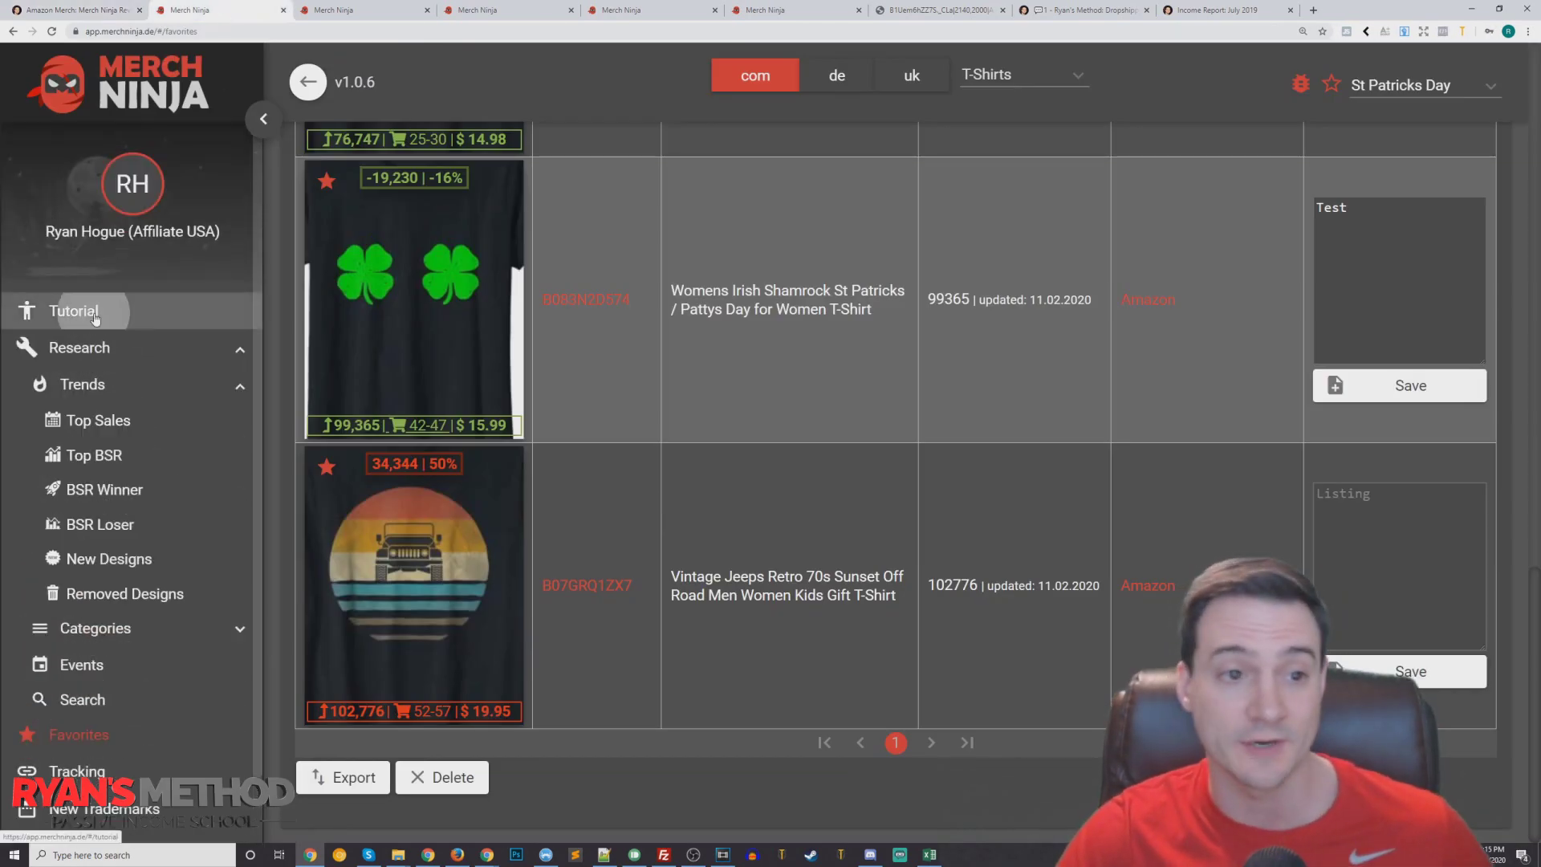
left_click(94, 318)
scroll(1016, 487, "up", 6)
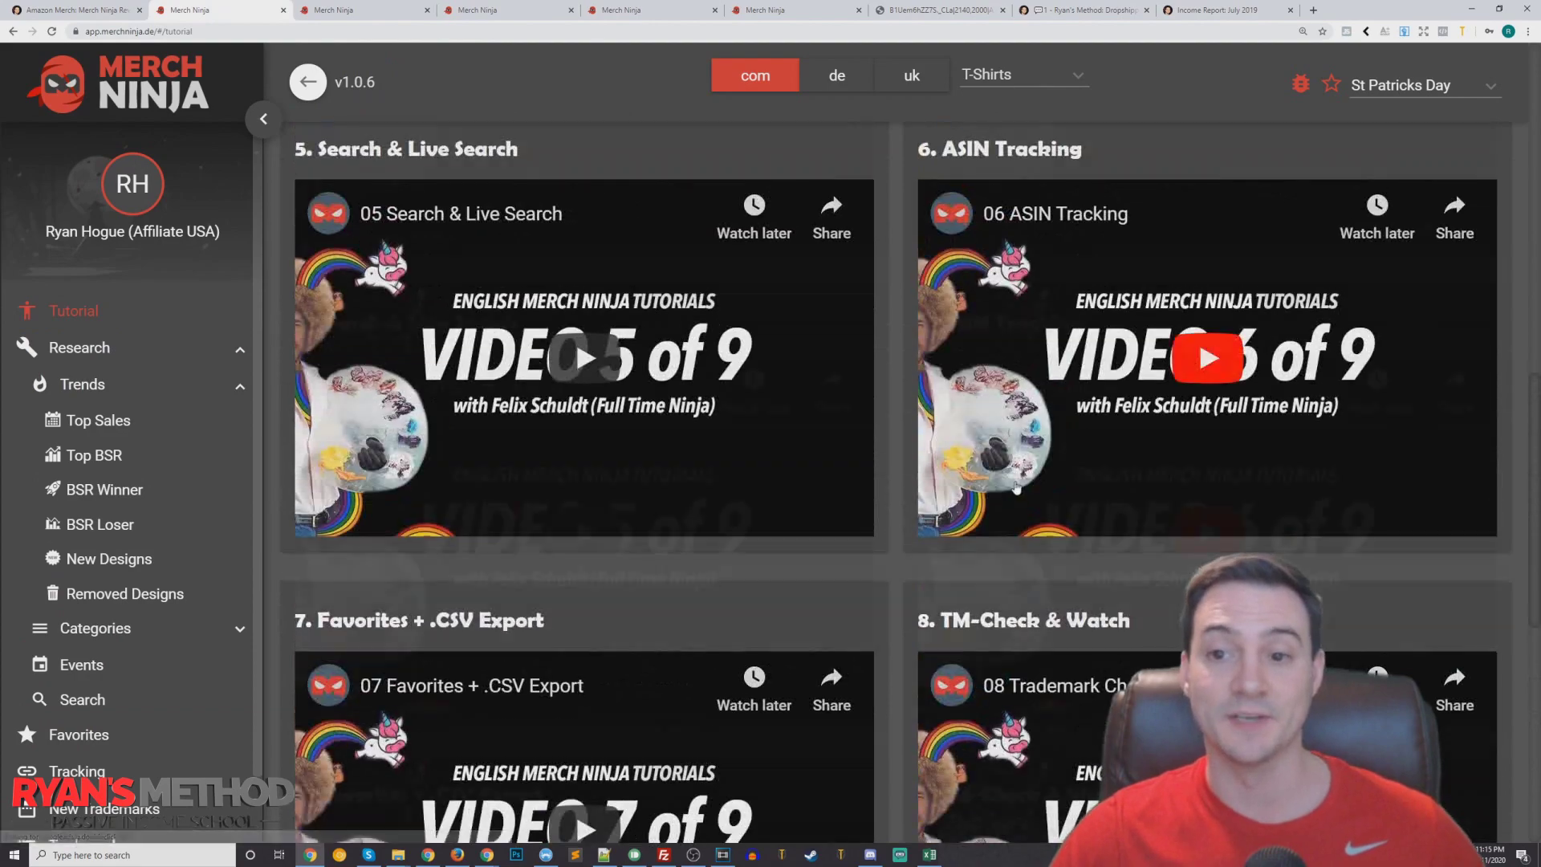
scroll(1016, 487, "up", 10)
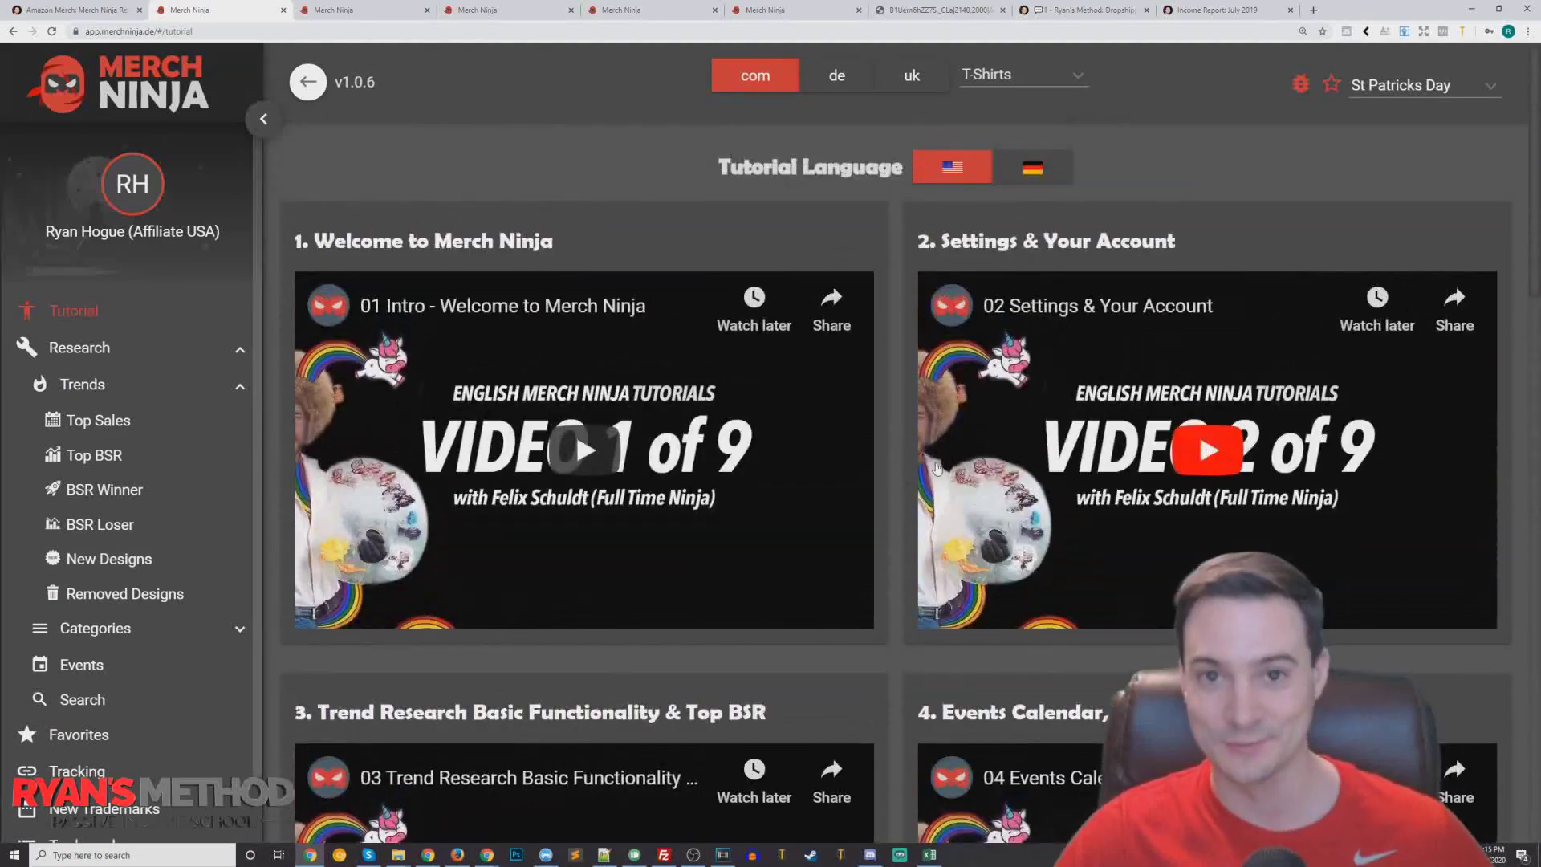